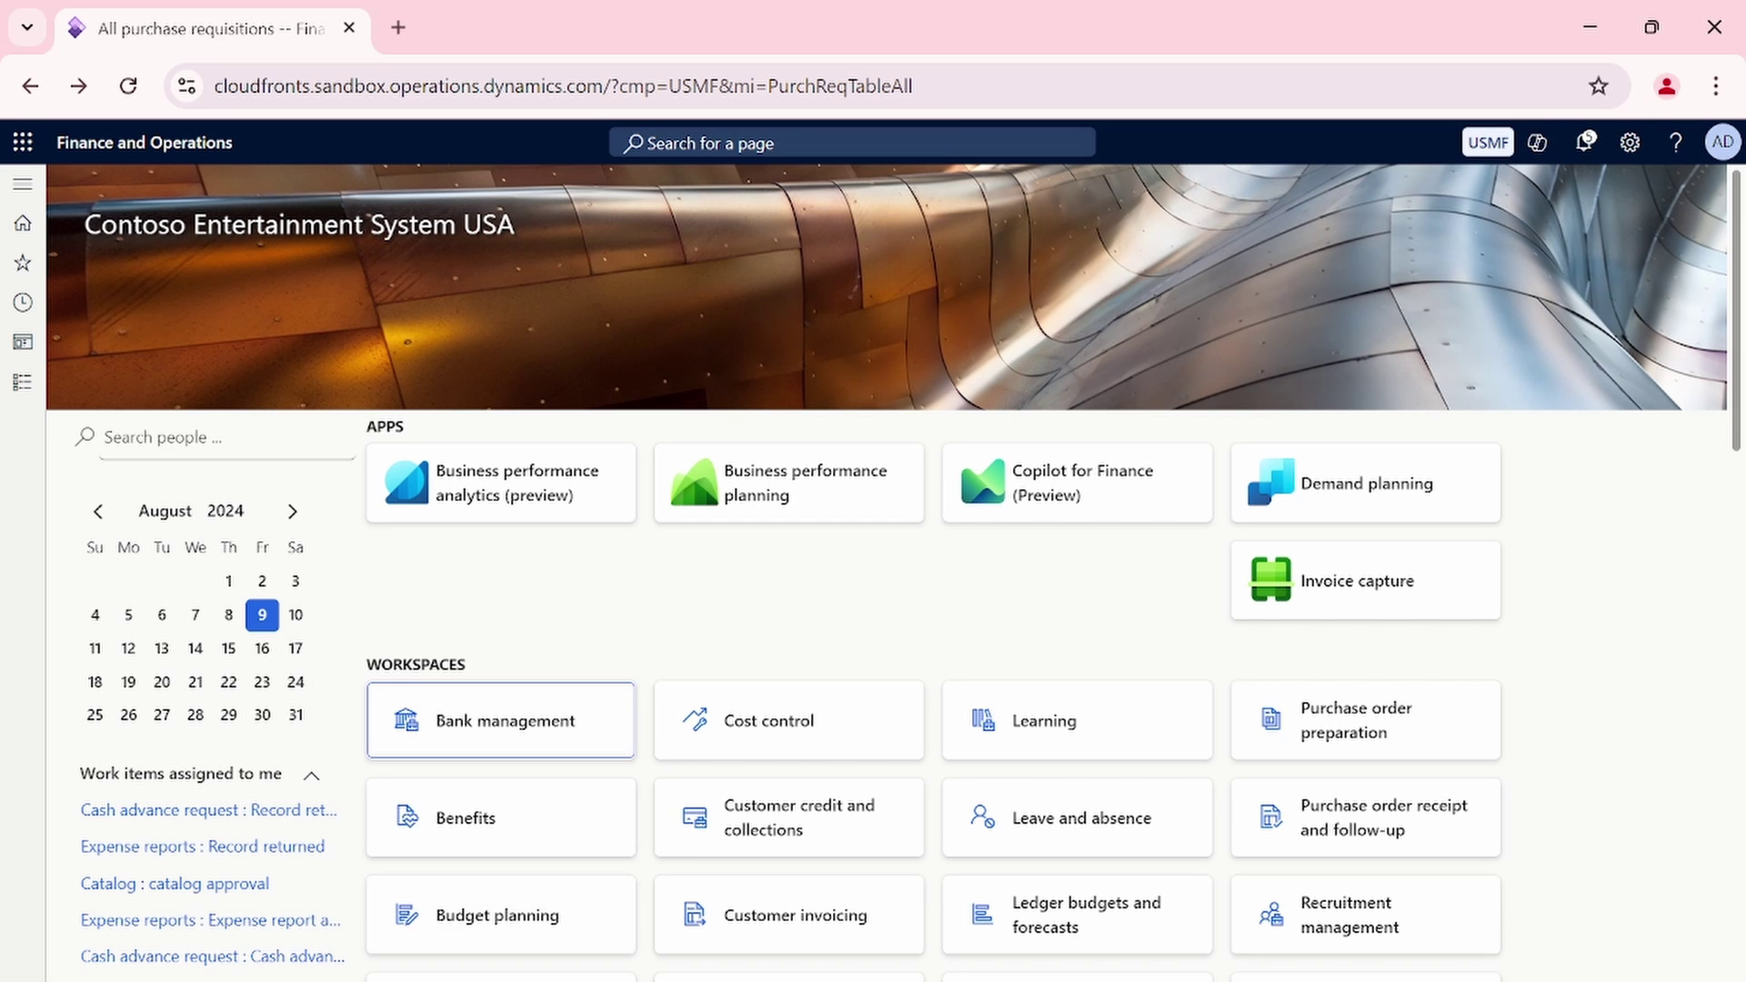
Open Notepad with a blank note and maximize its window.
key(super)
text(n)
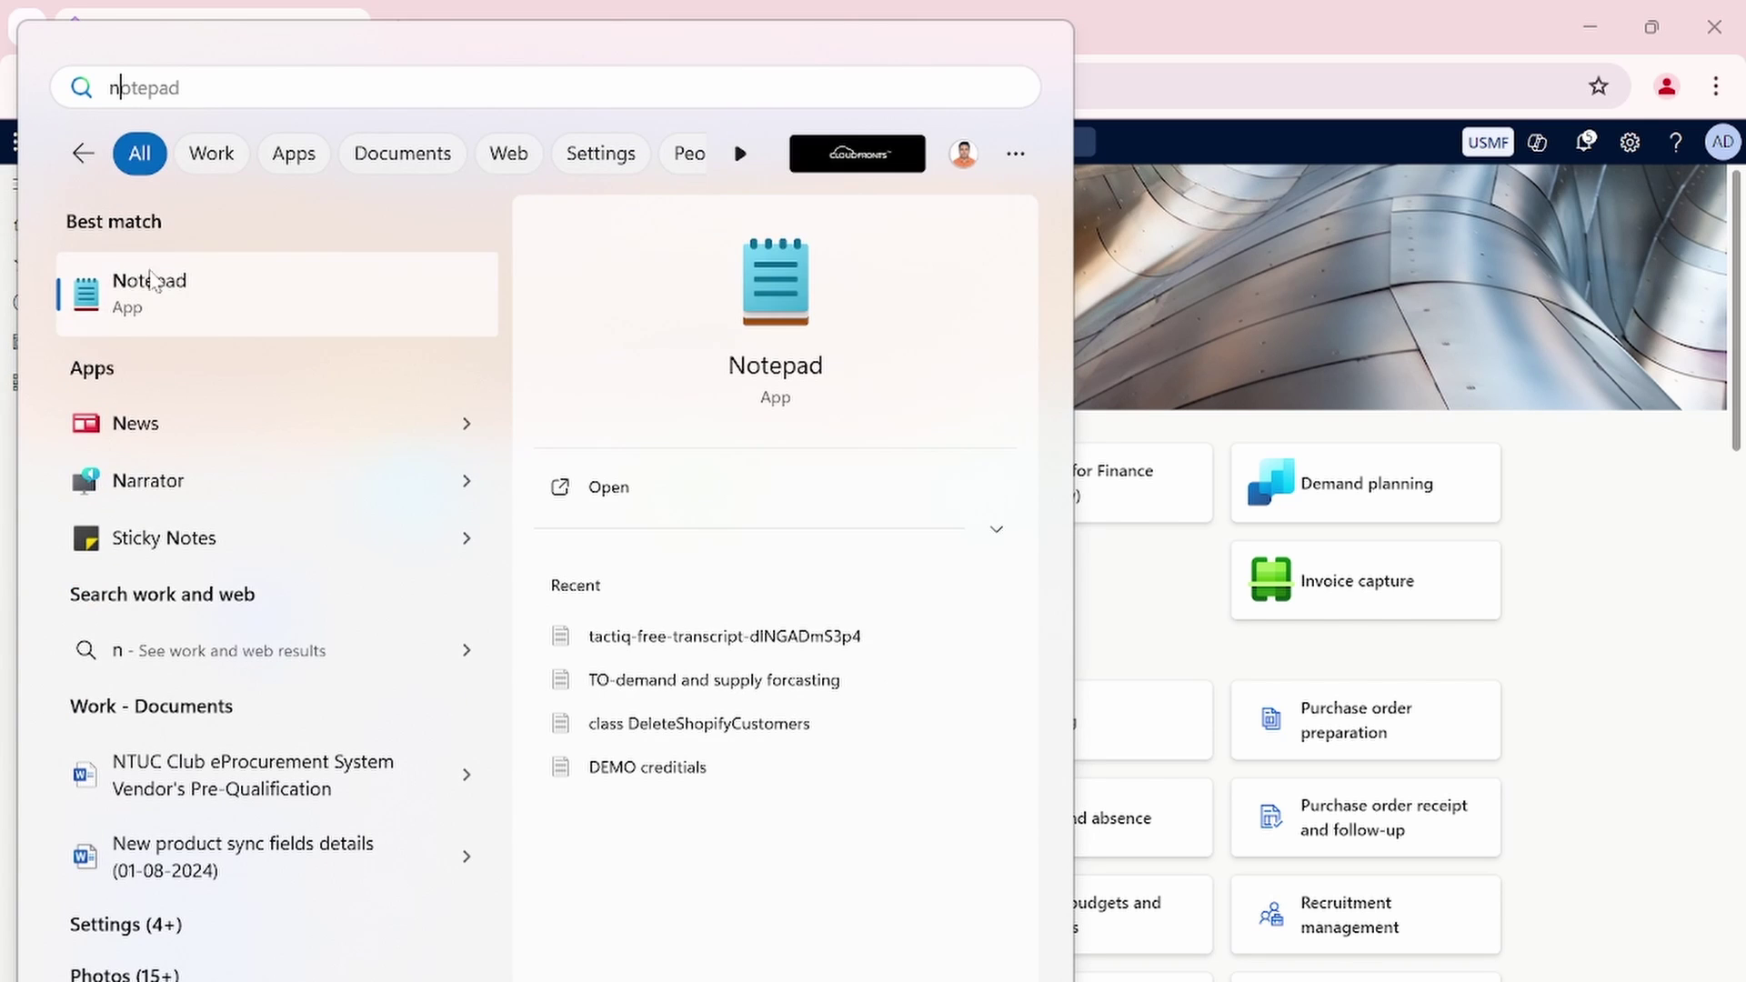
click(212, 316)
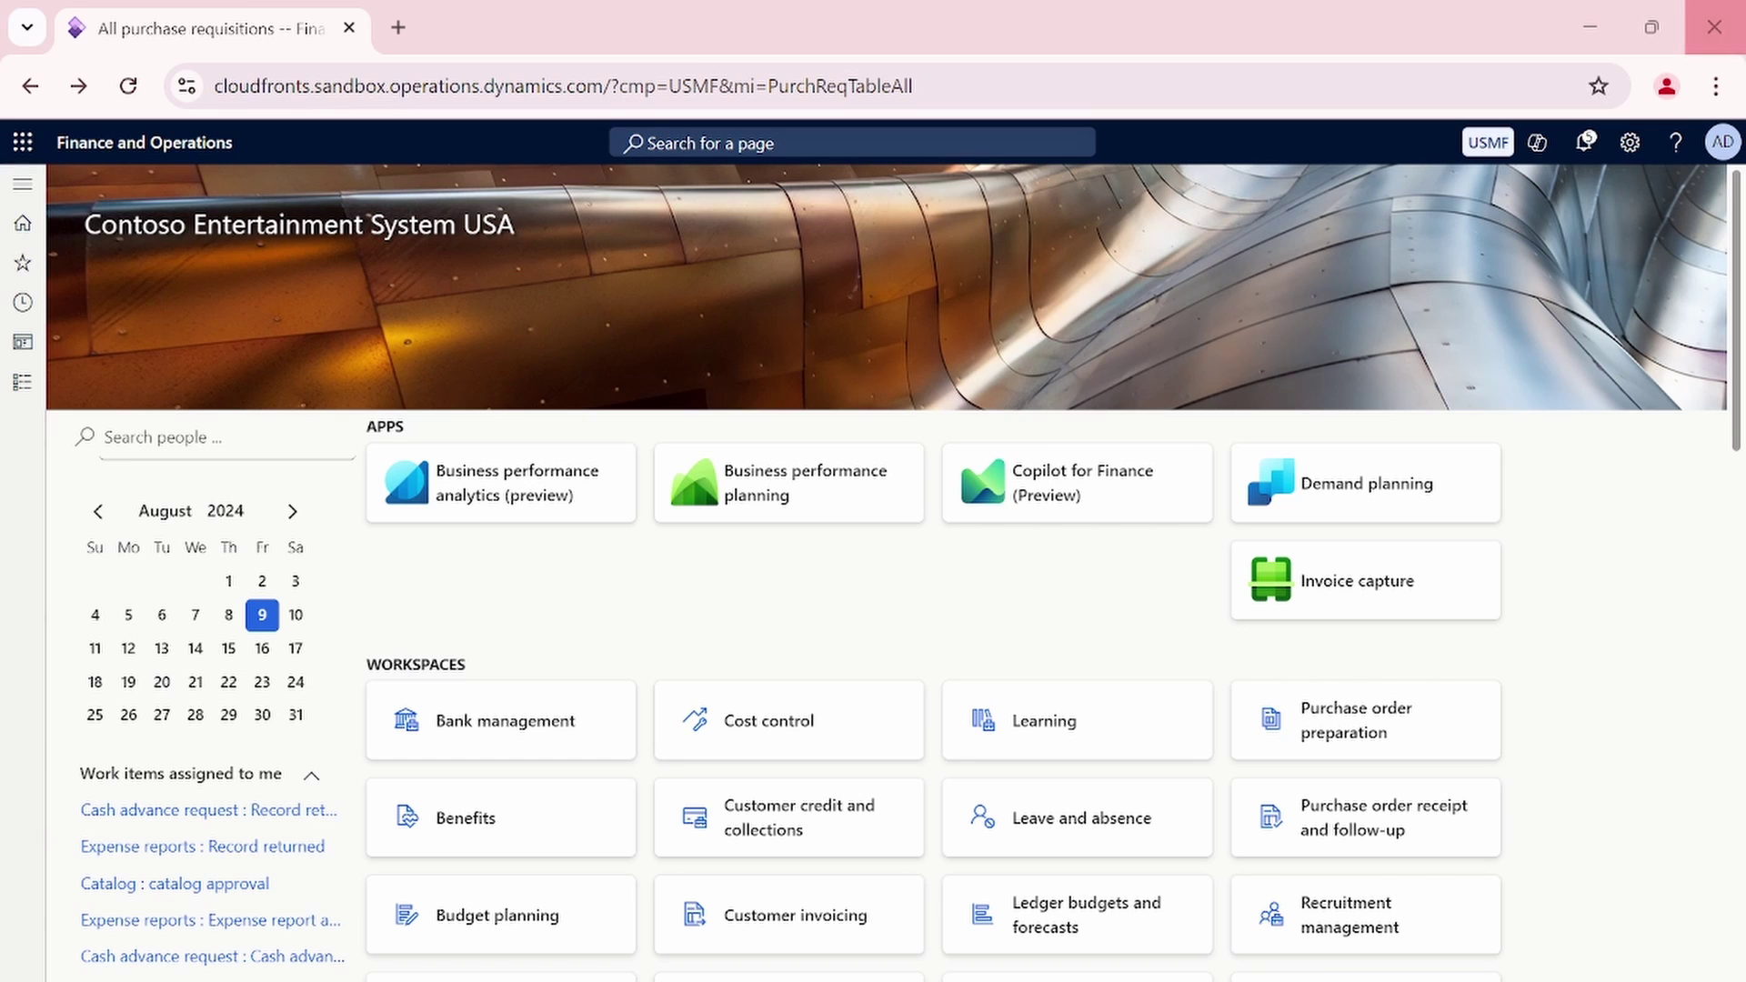
drag(740, 549, 728, 440)
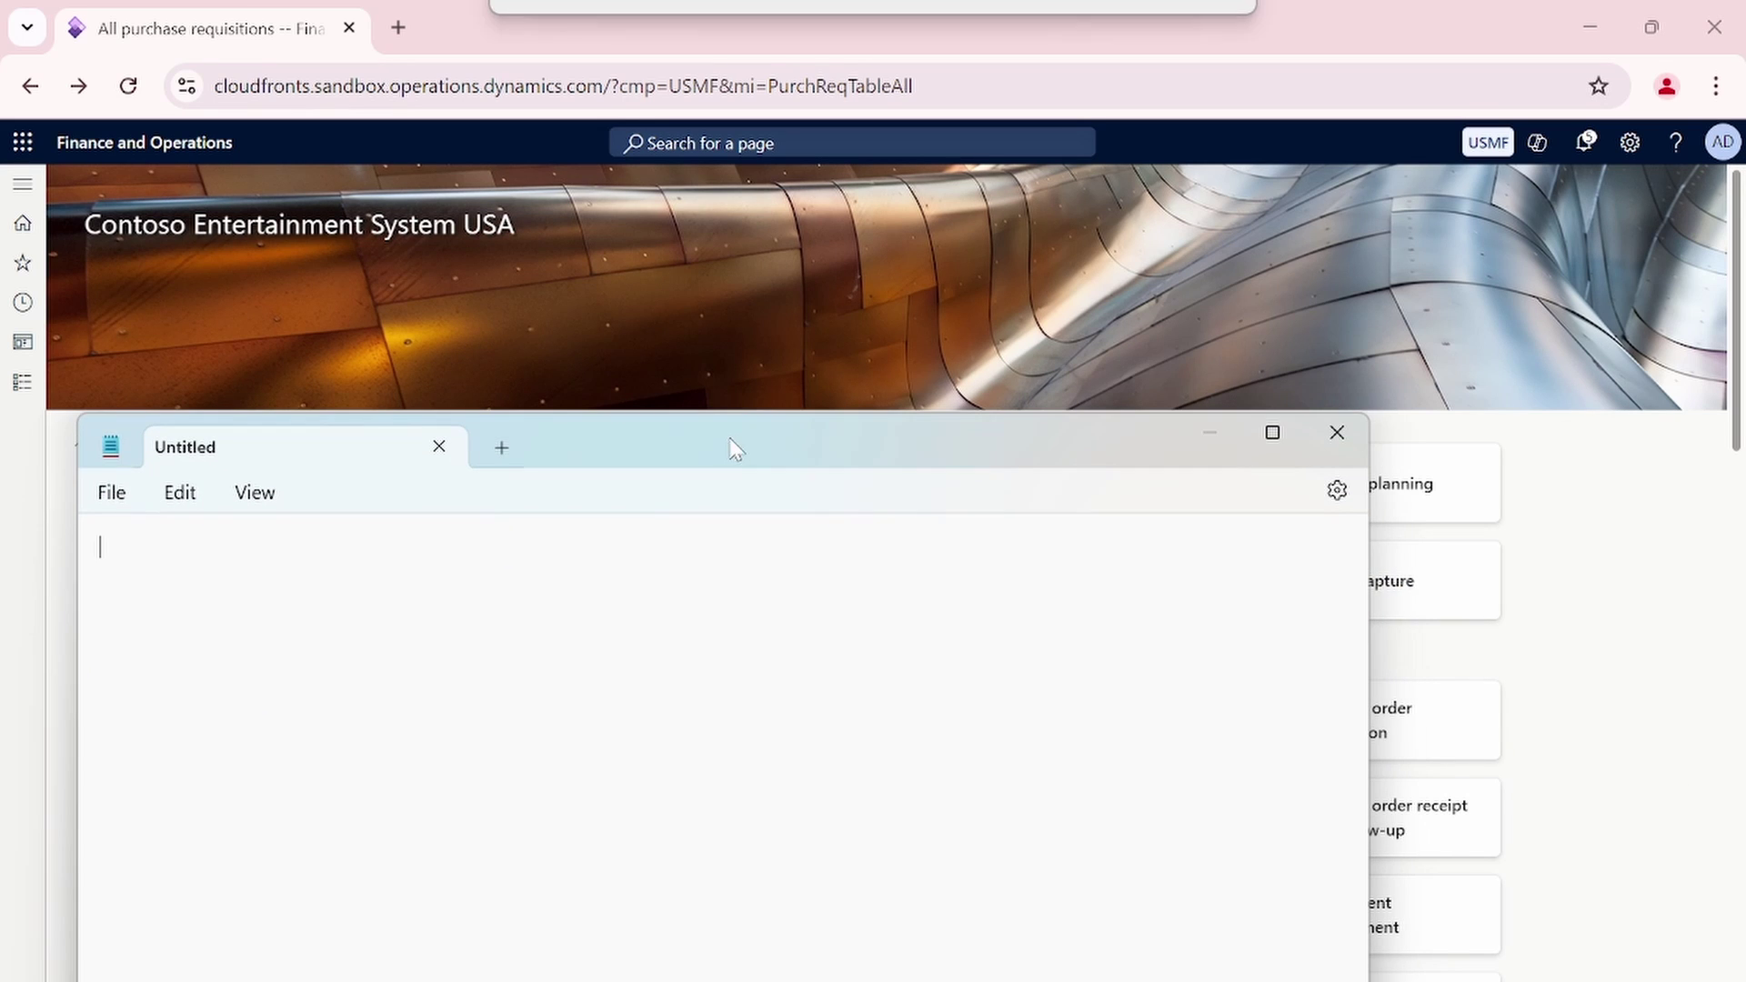
click(1272, 434)
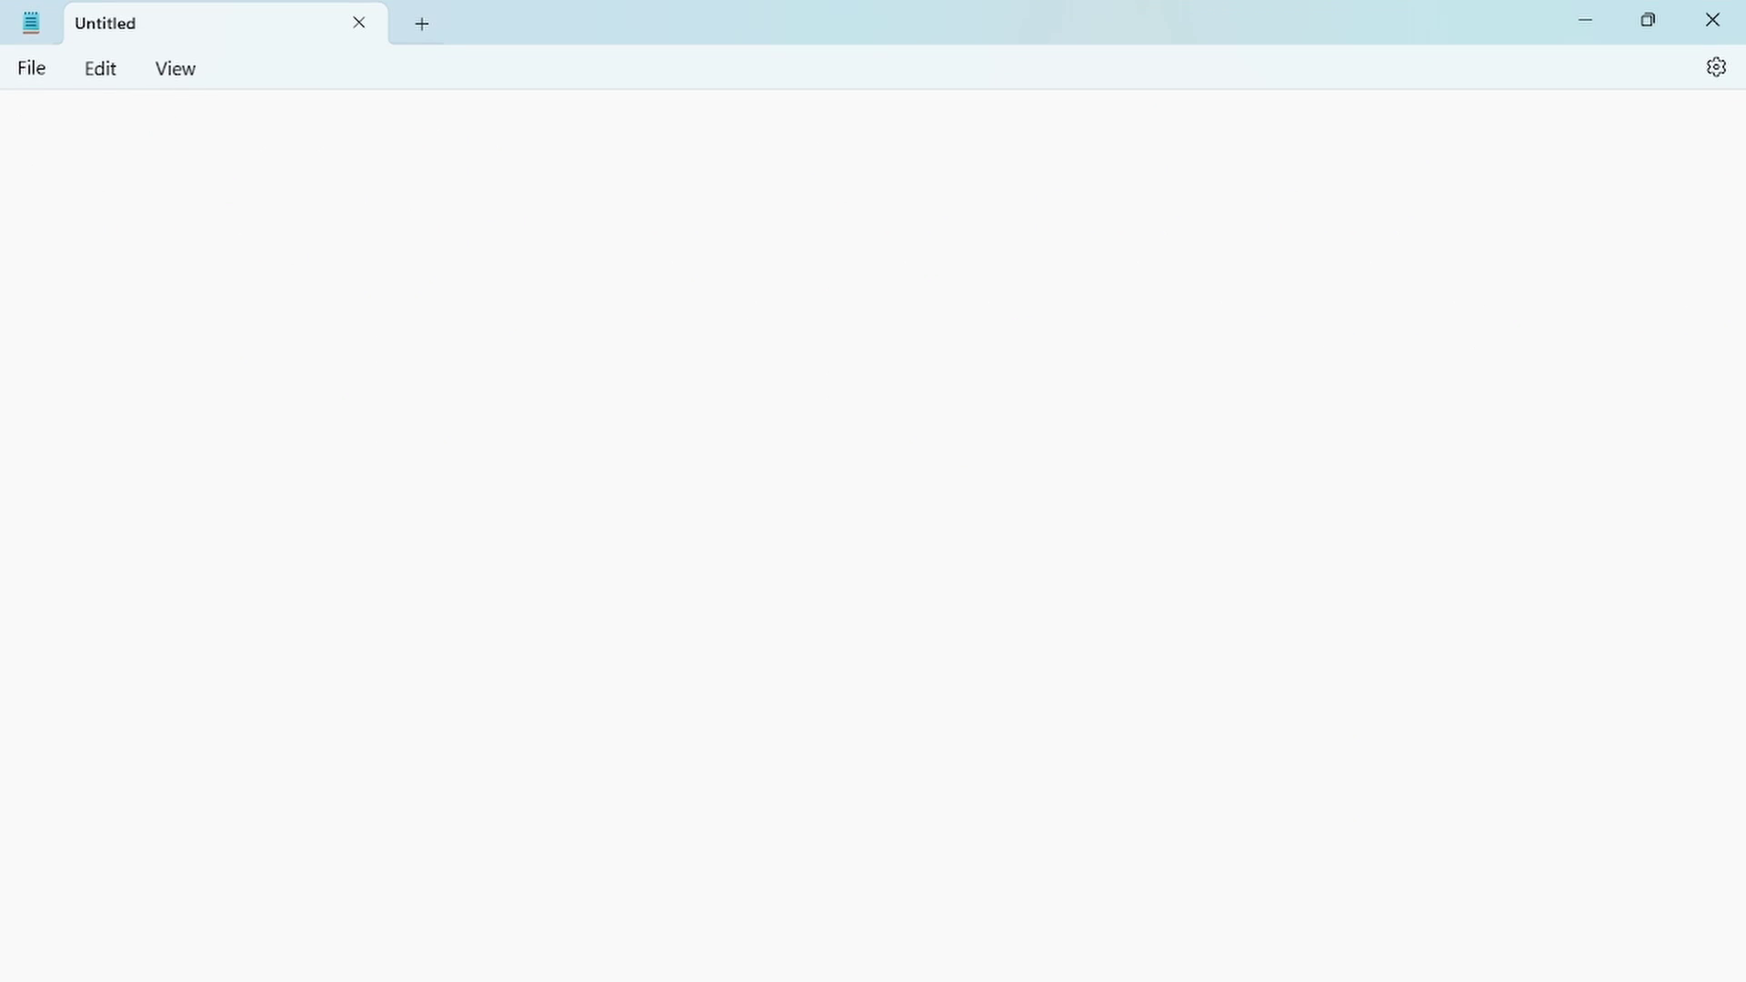
Write the two process flows "RFQ - PO" and "PR- RFQ- PO" on separate lines of the note.
text(RFQ _)
key(BackSpace)
text(-n)
key(BackSpace)
text(PO)
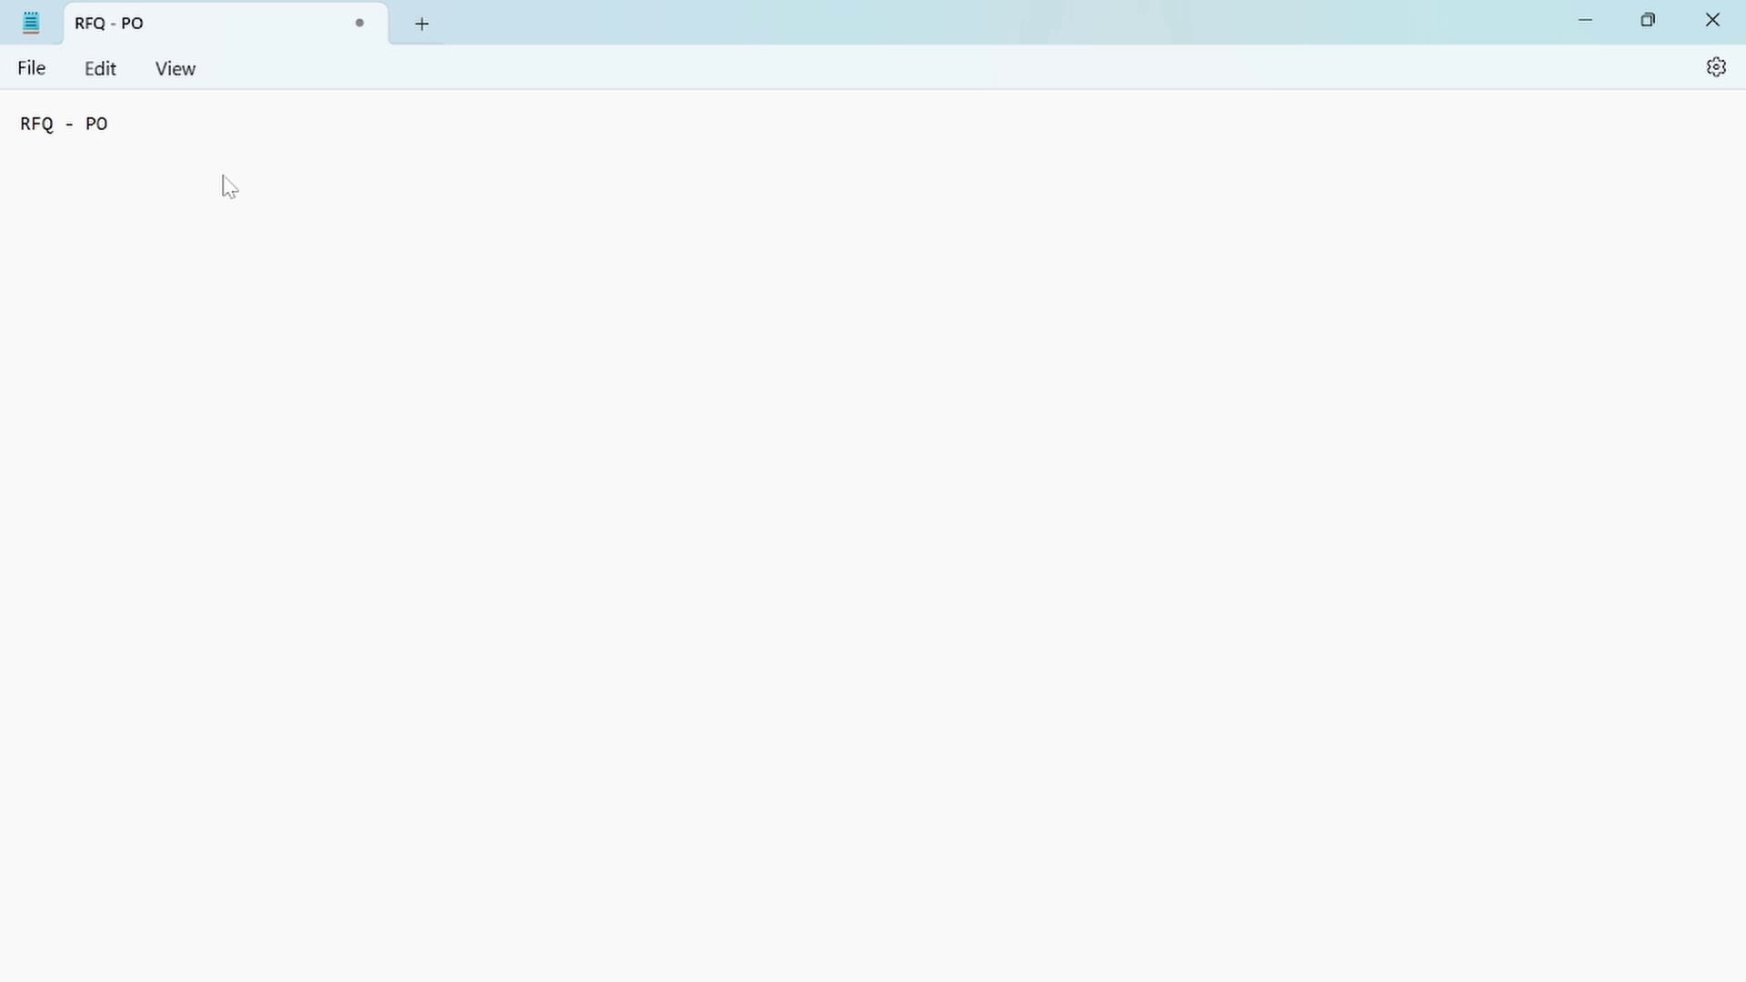
key(Return)
text(PR- RFQ- PO)
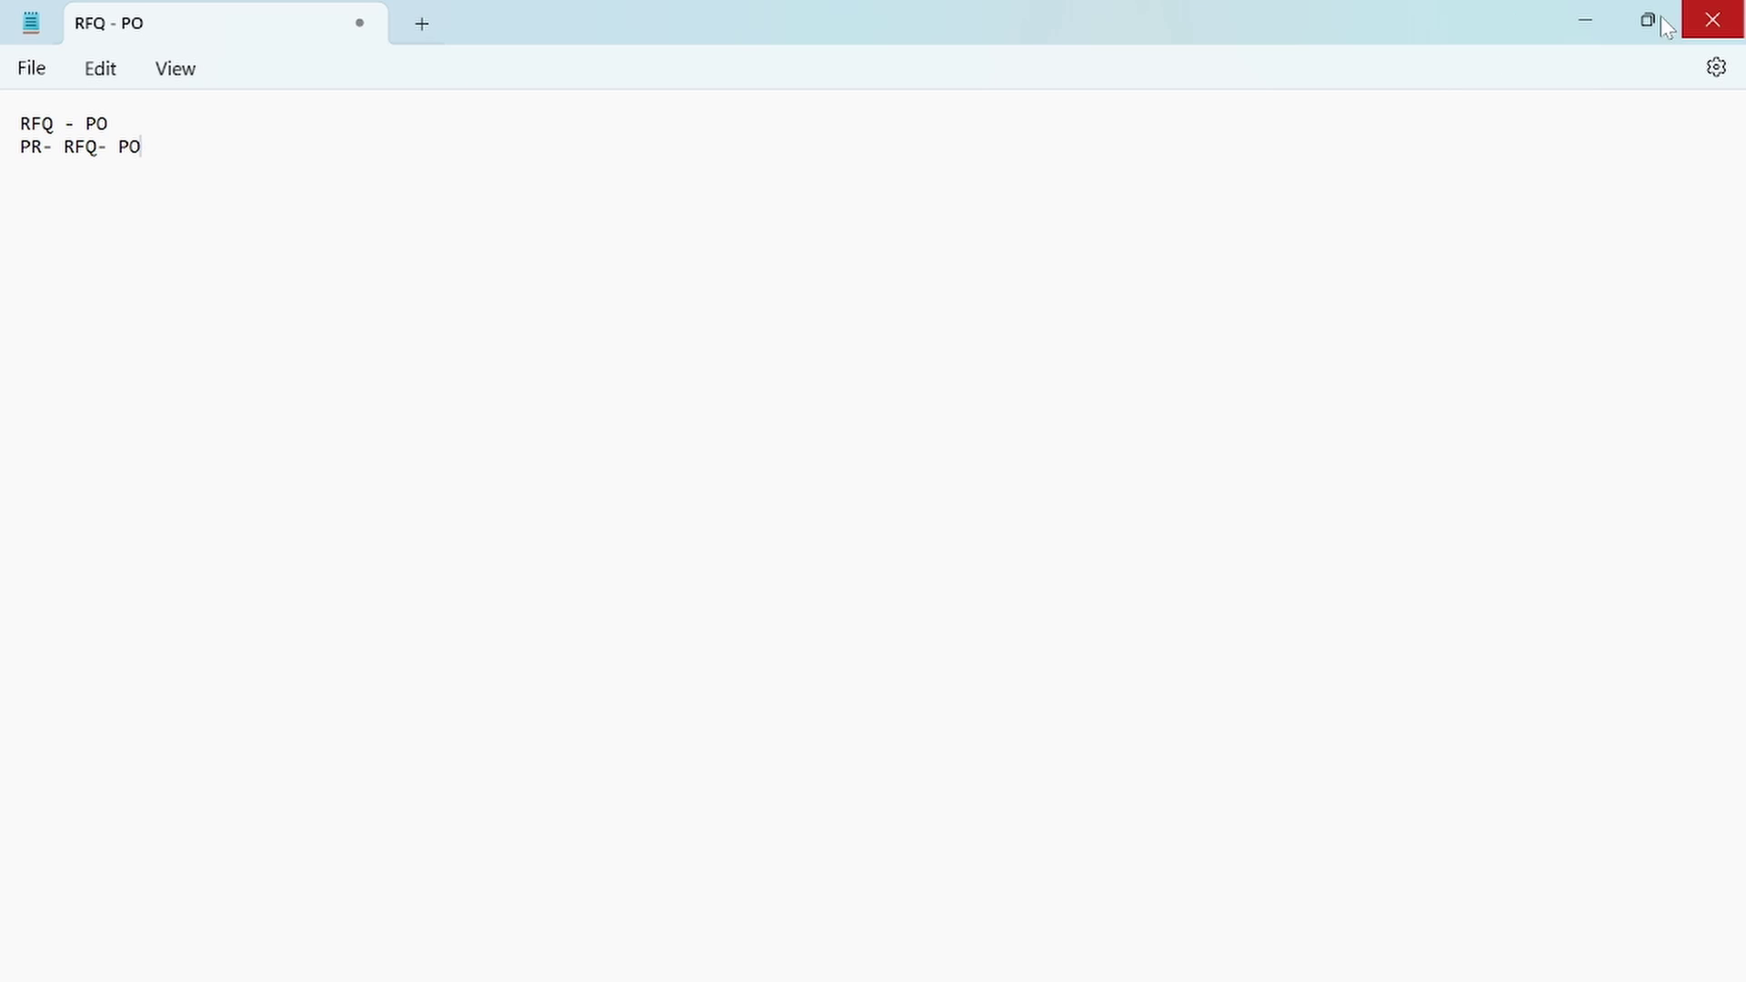
drag(114, 124, 8, 148)
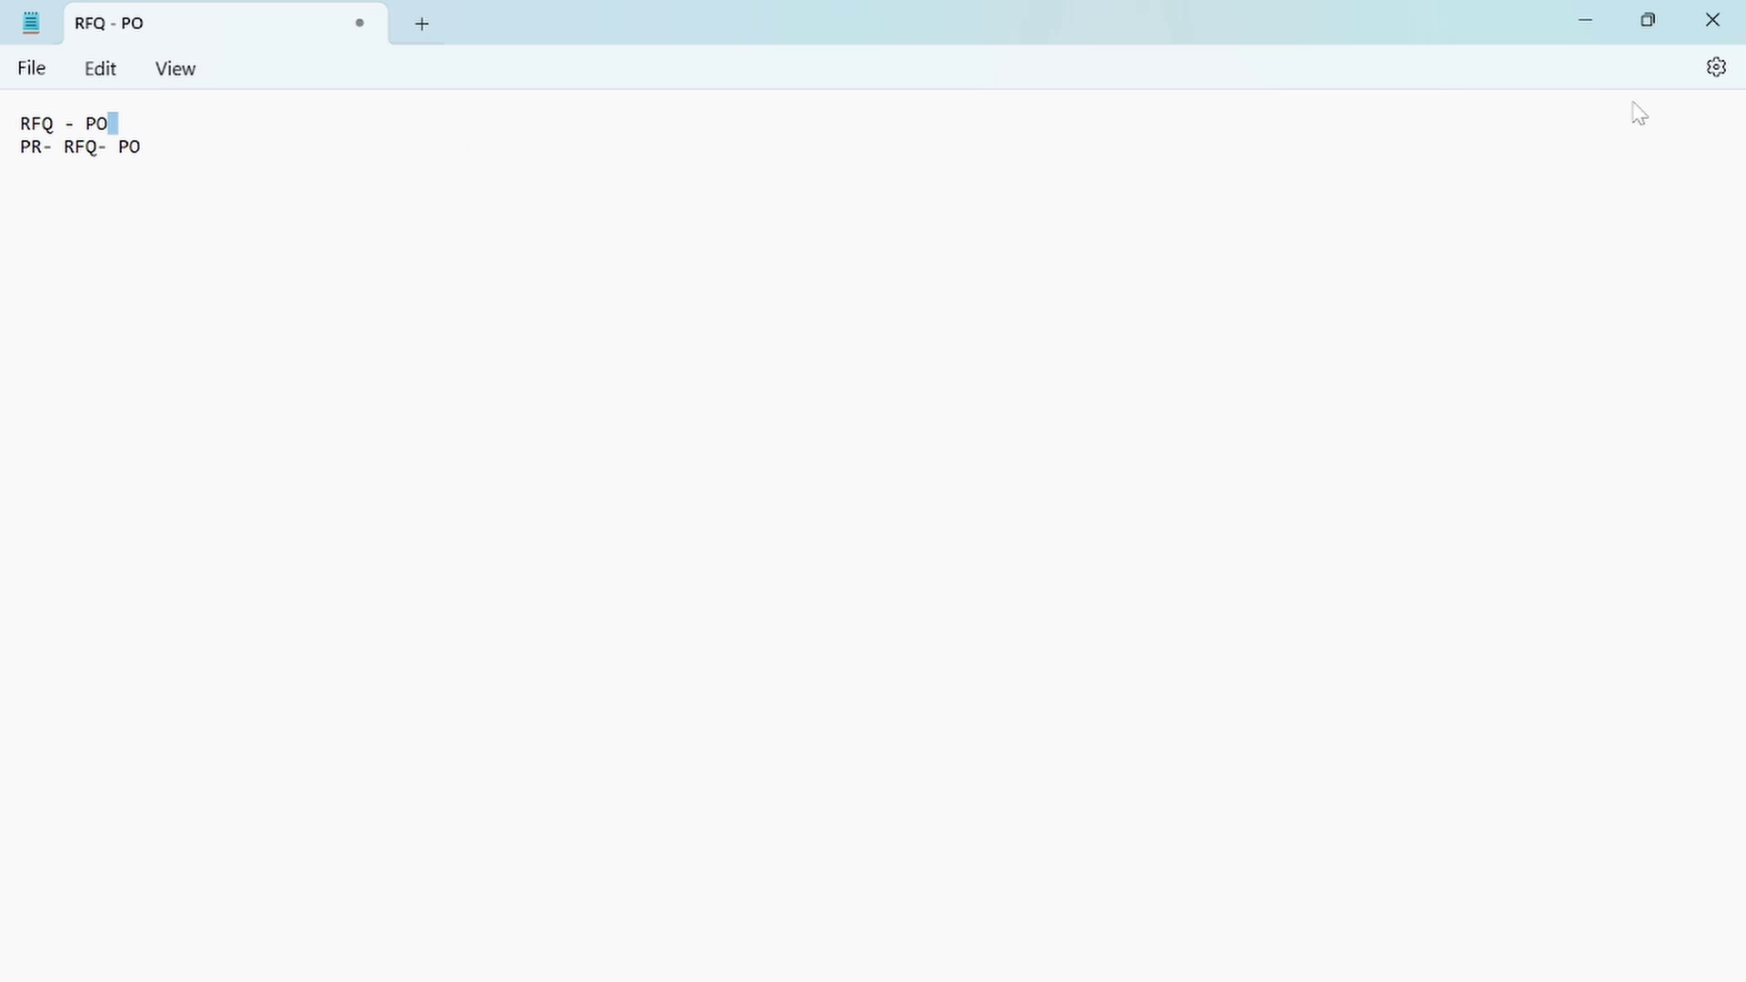
Return to Finance and Operations and open the list of all requests for quotations in Procurement and sourcing.
click(1588, 27)
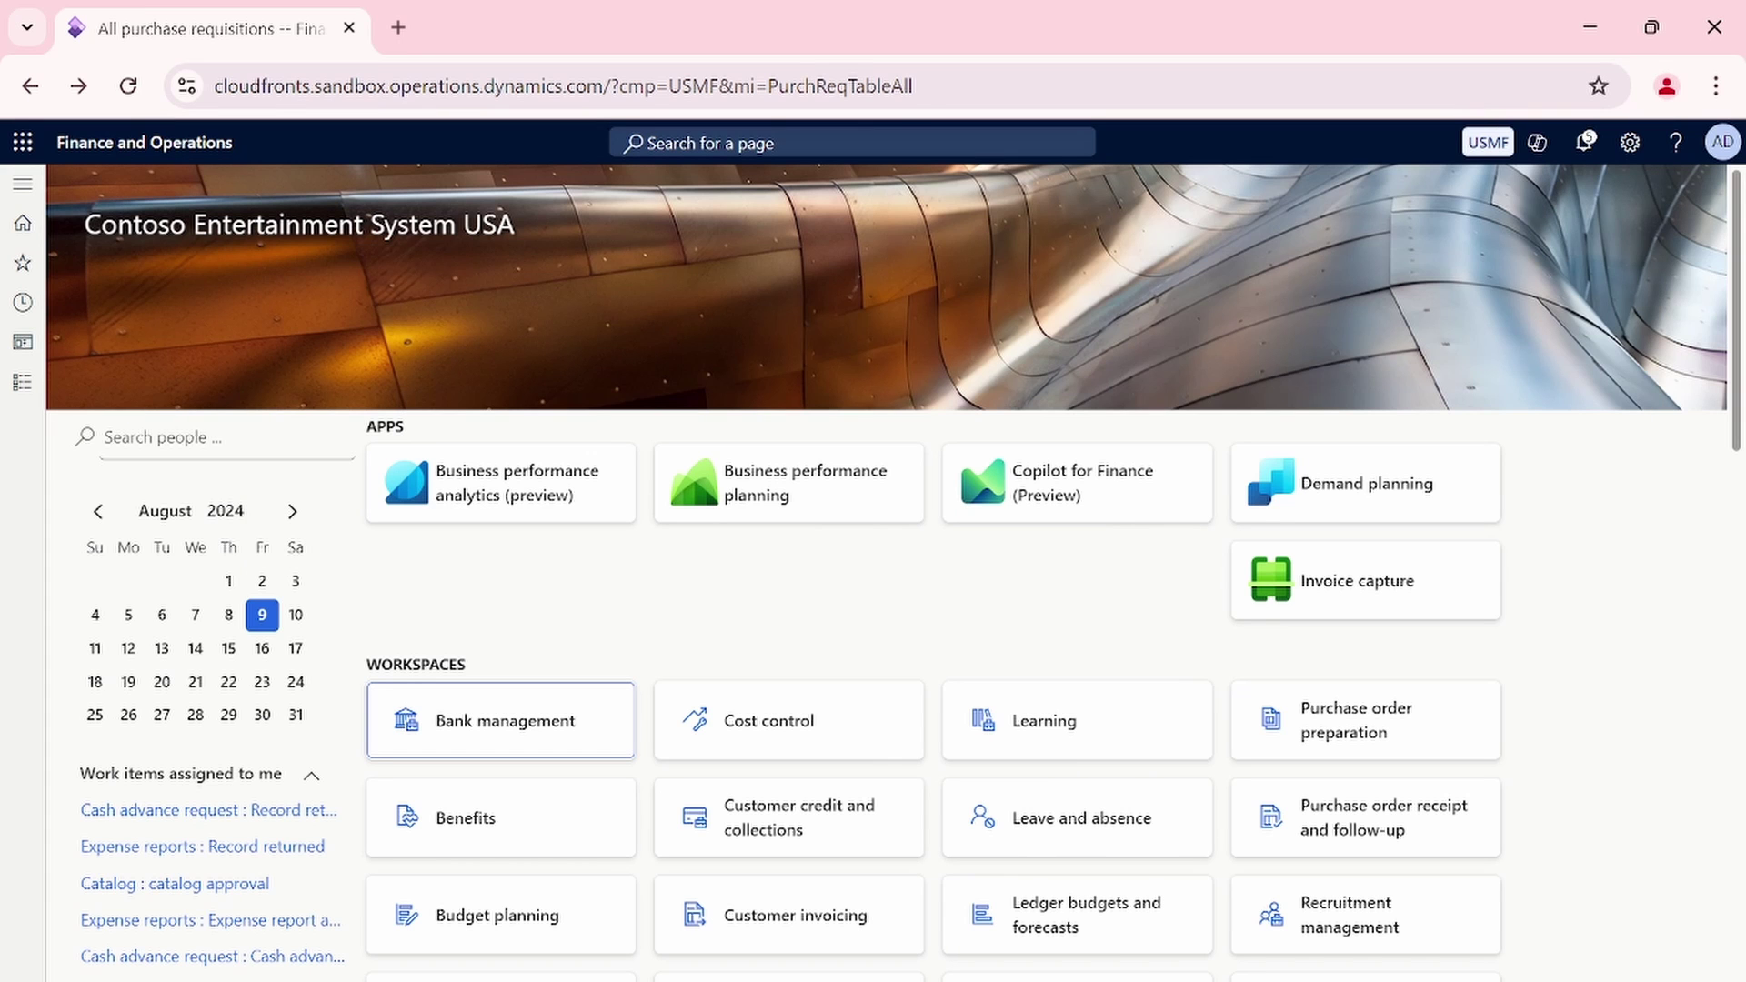
click(20, 382)
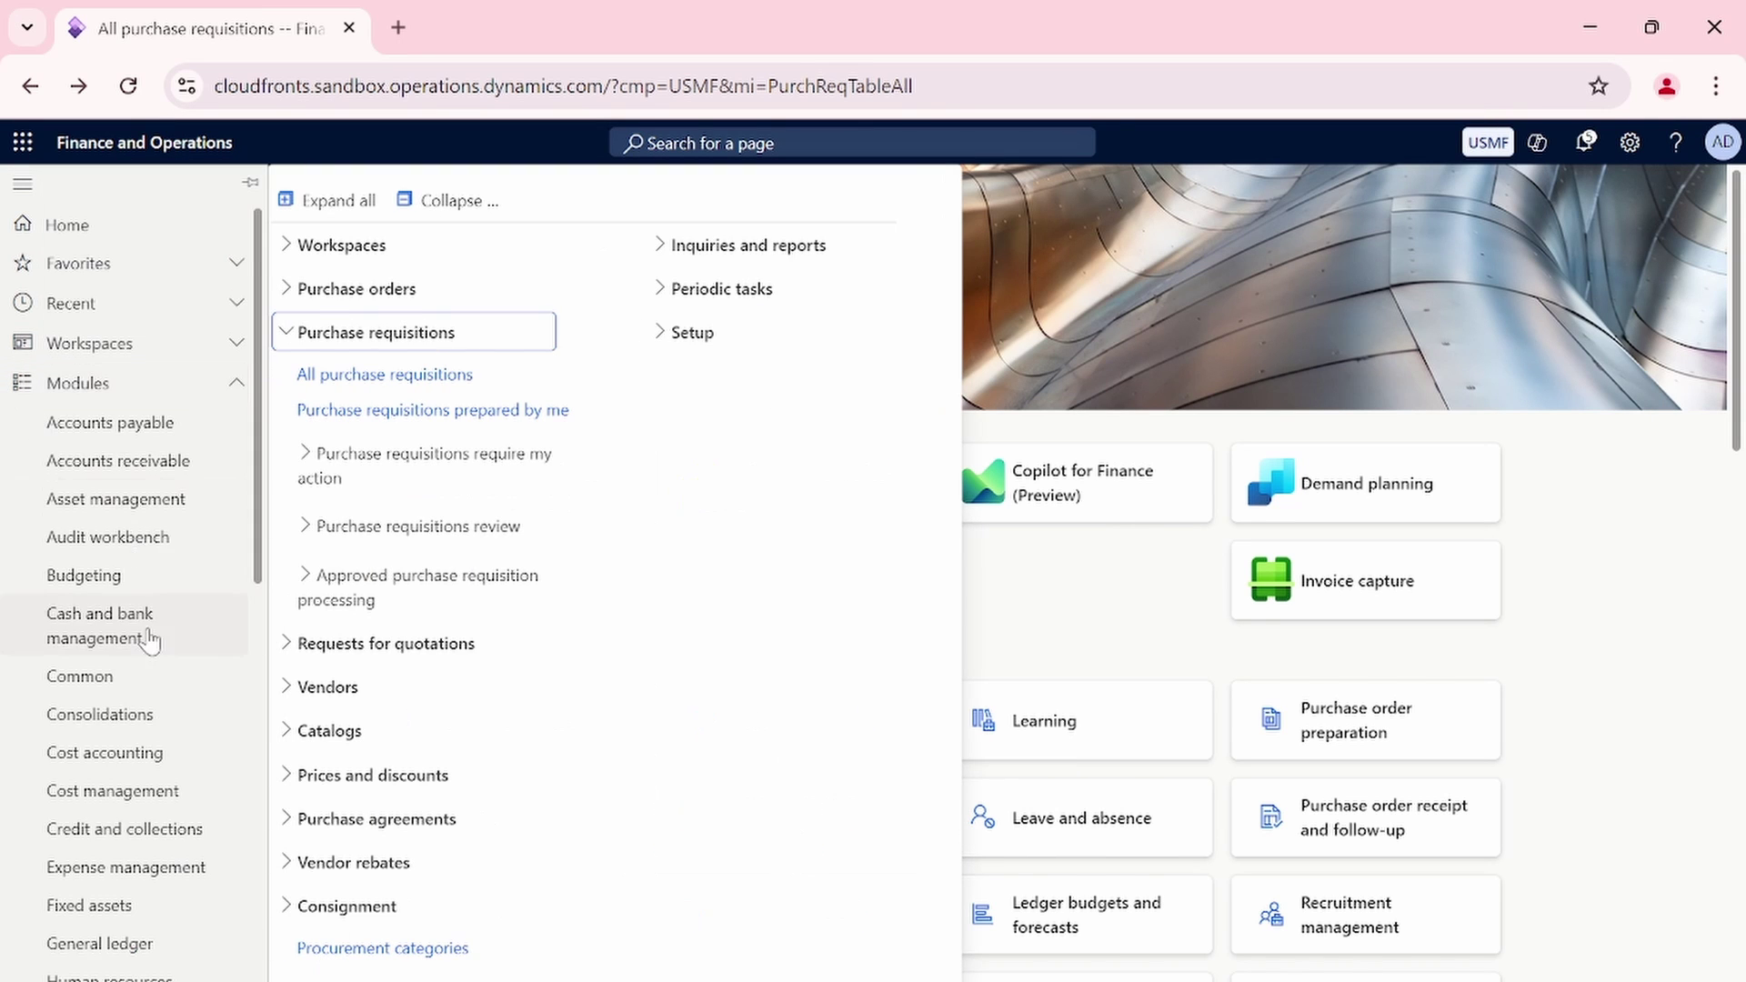
scroll(150, 640, down, 10)
click(150, 345)
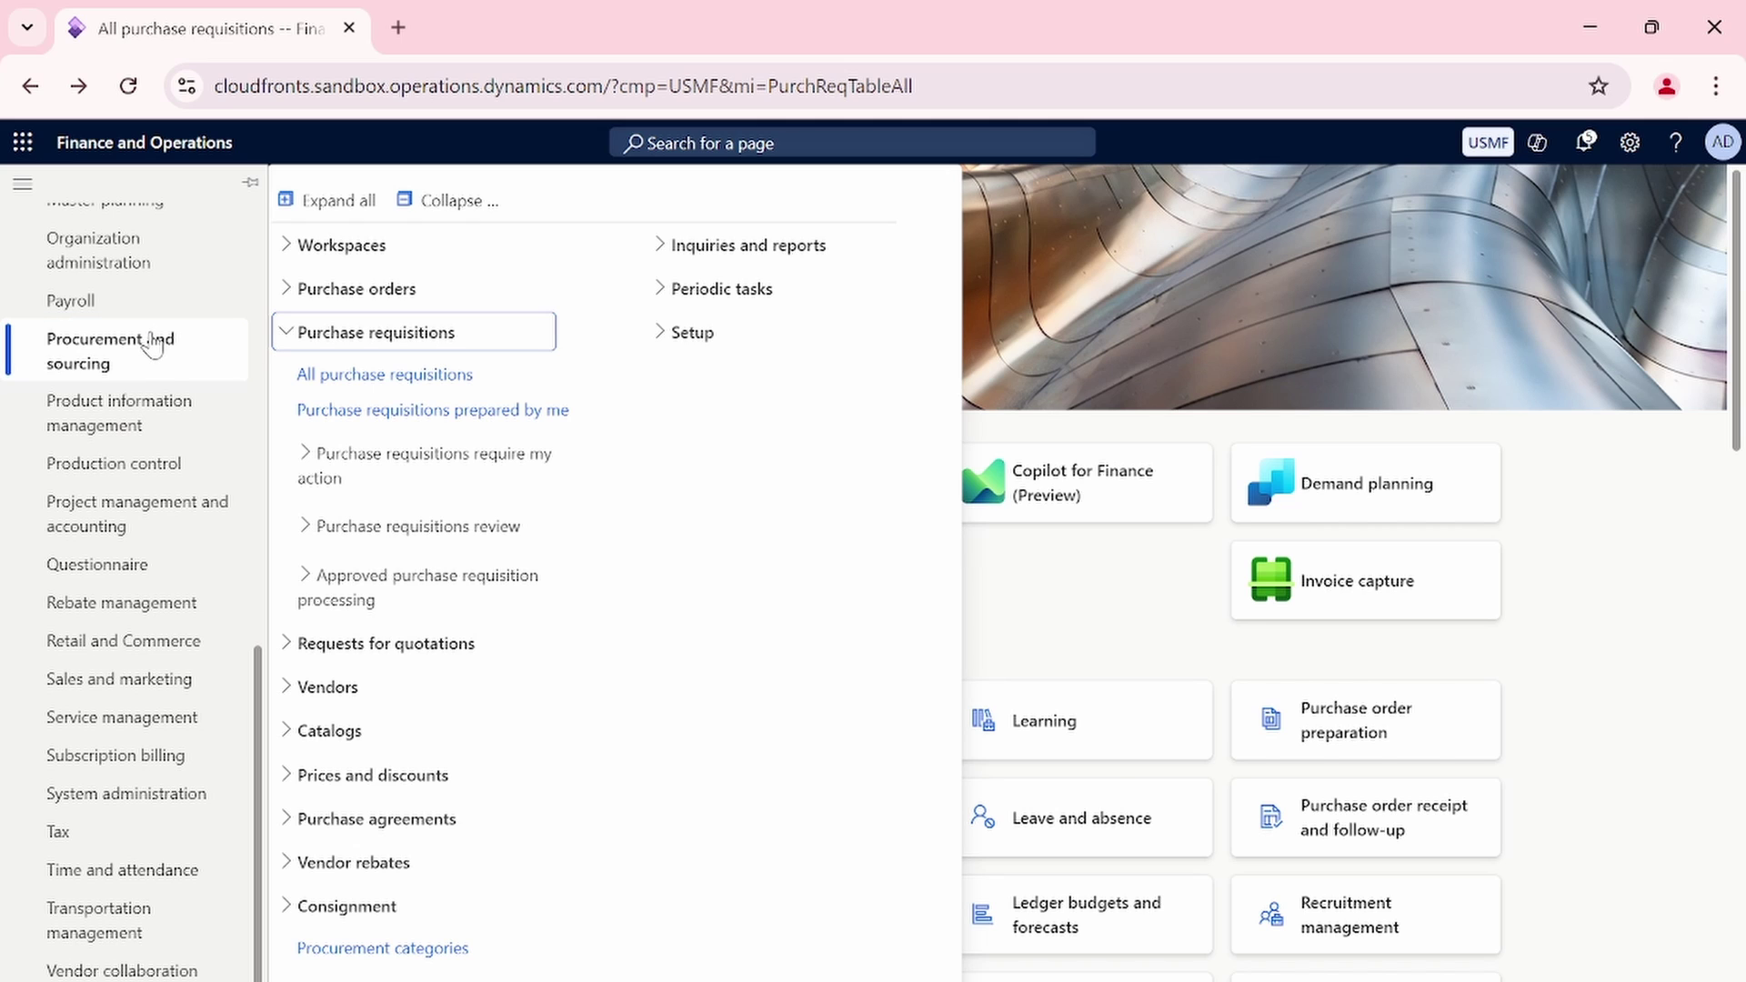
click(440, 212)
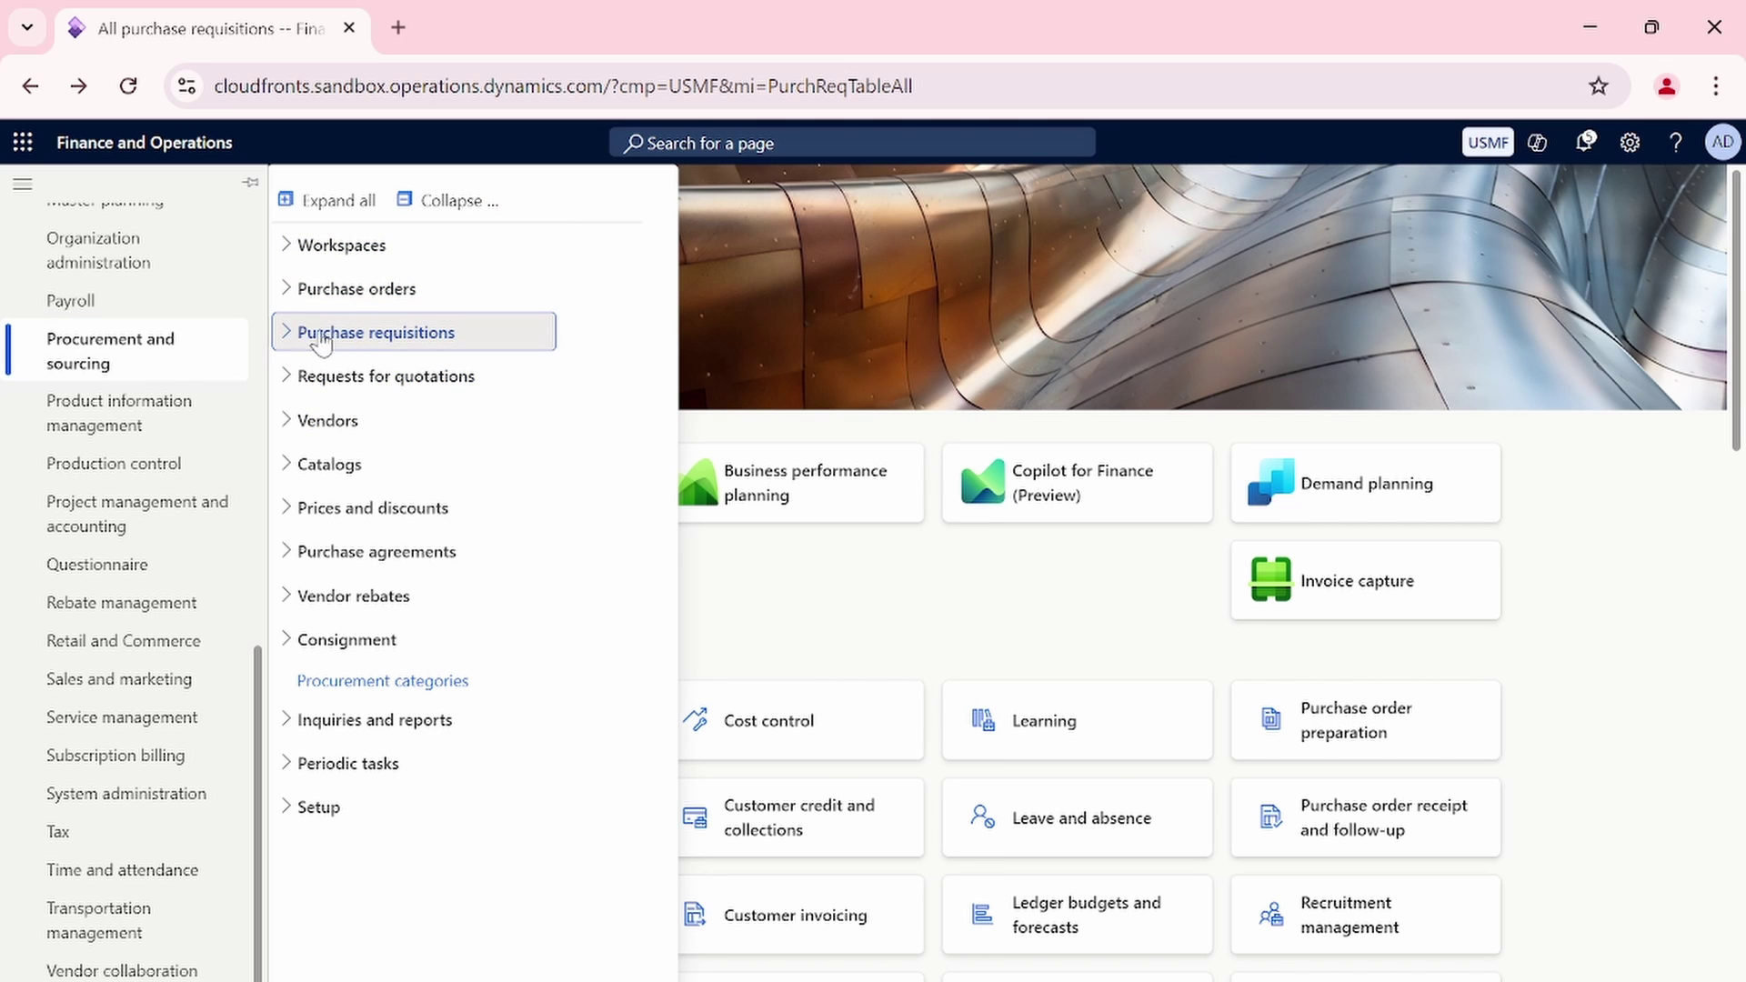
click(290, 380)
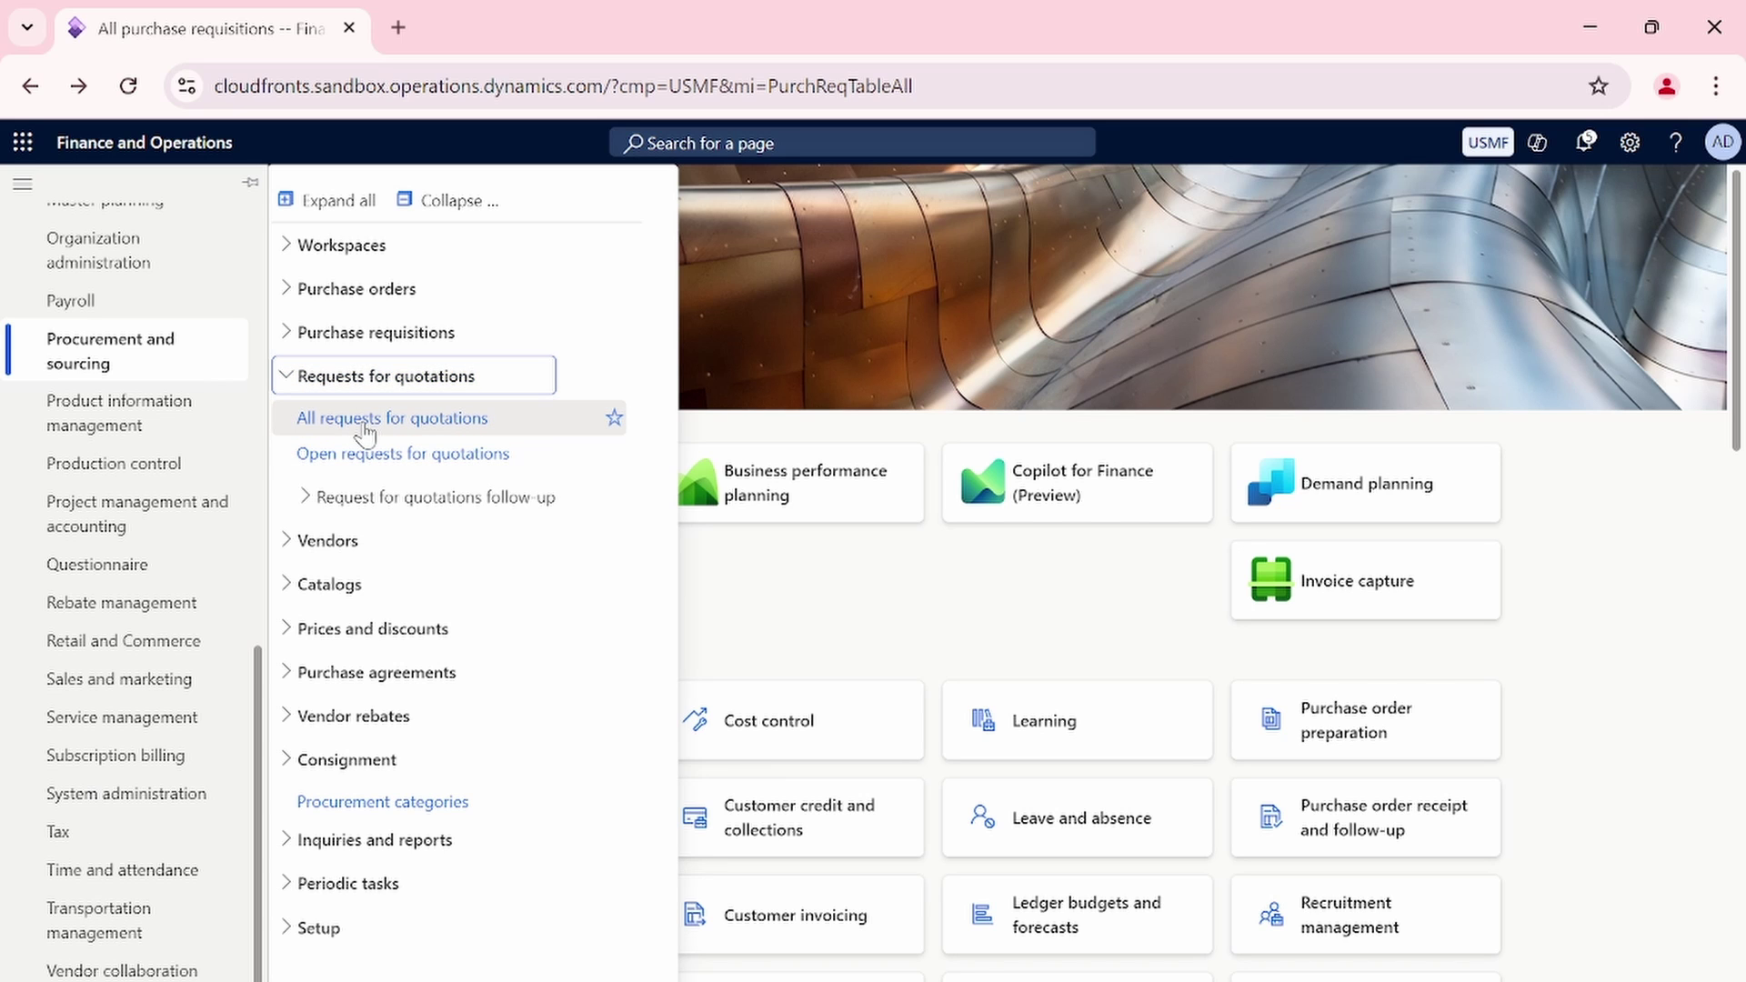
click(365, 420)
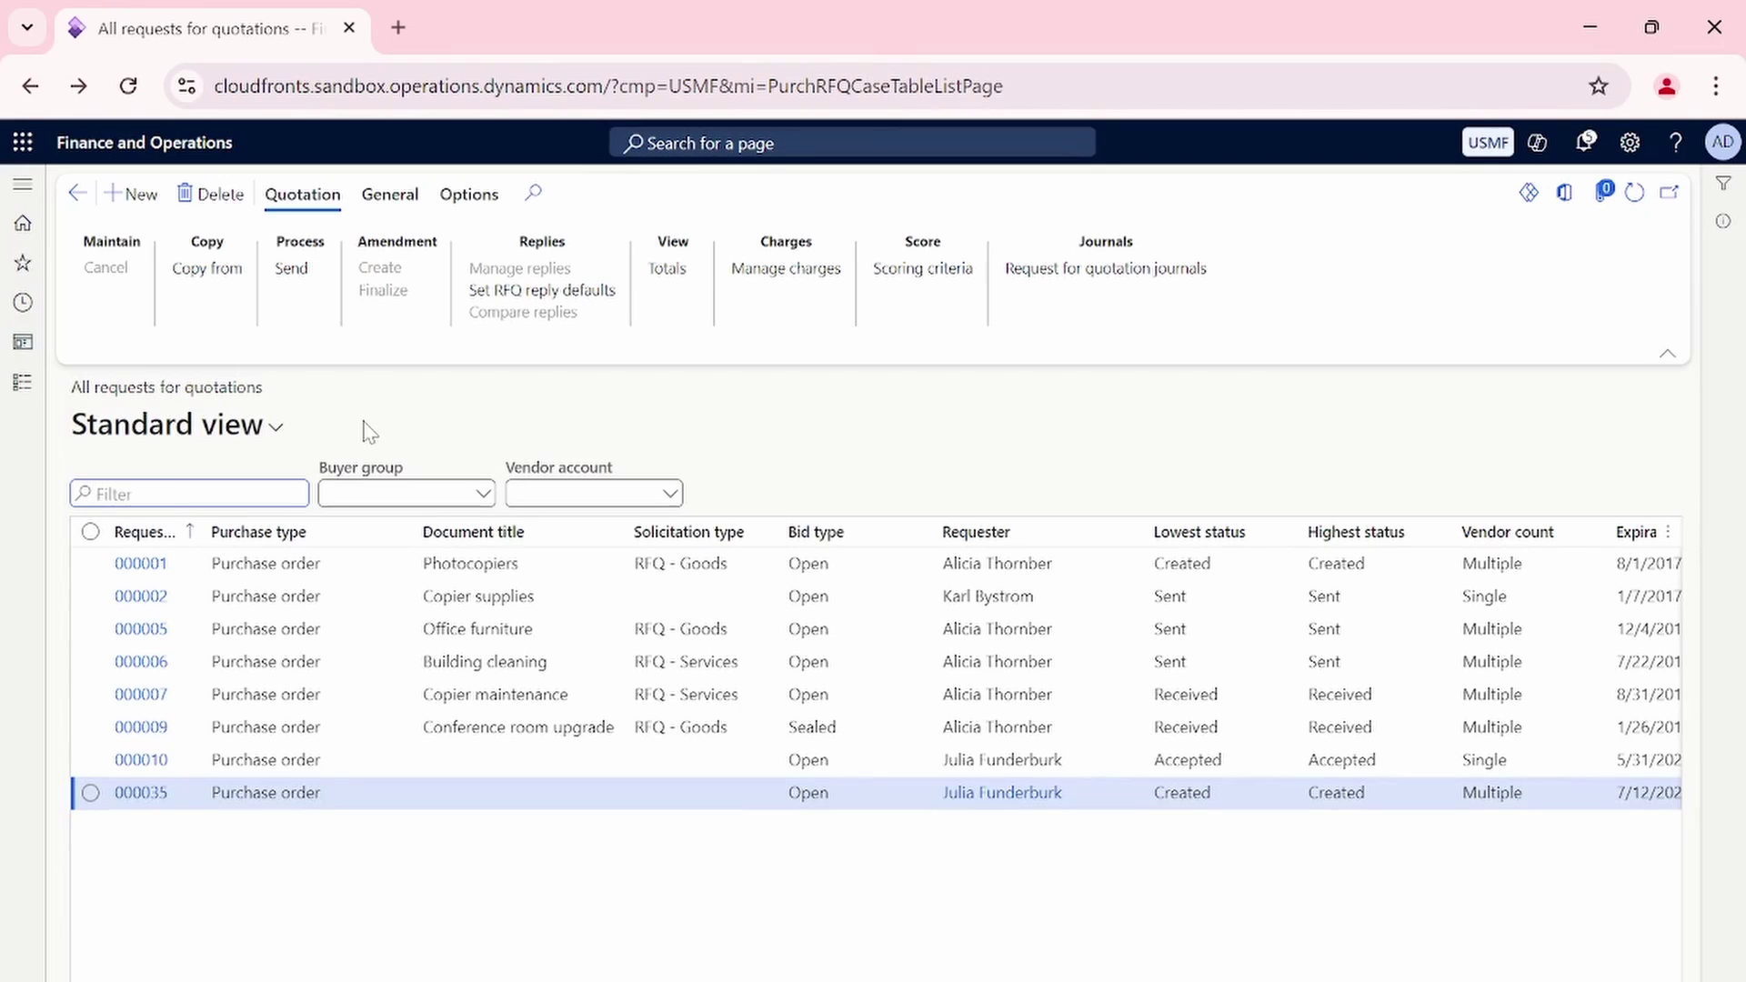
click(128, 197)
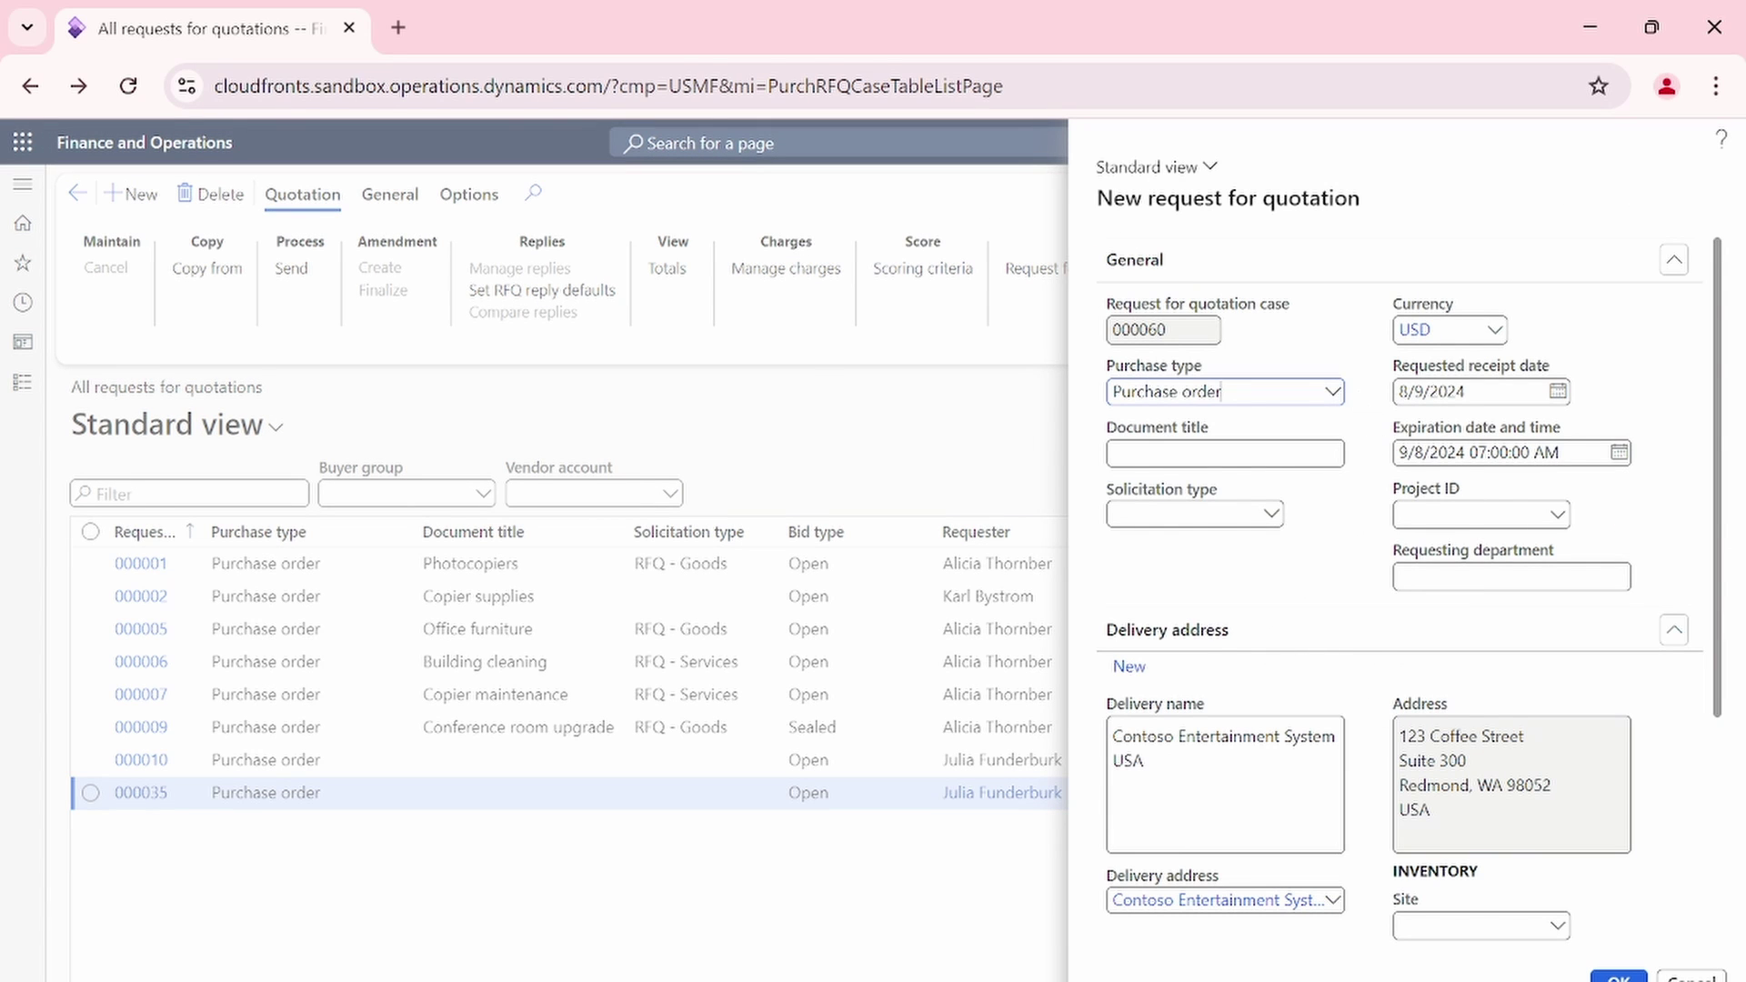
click(1332, 391)
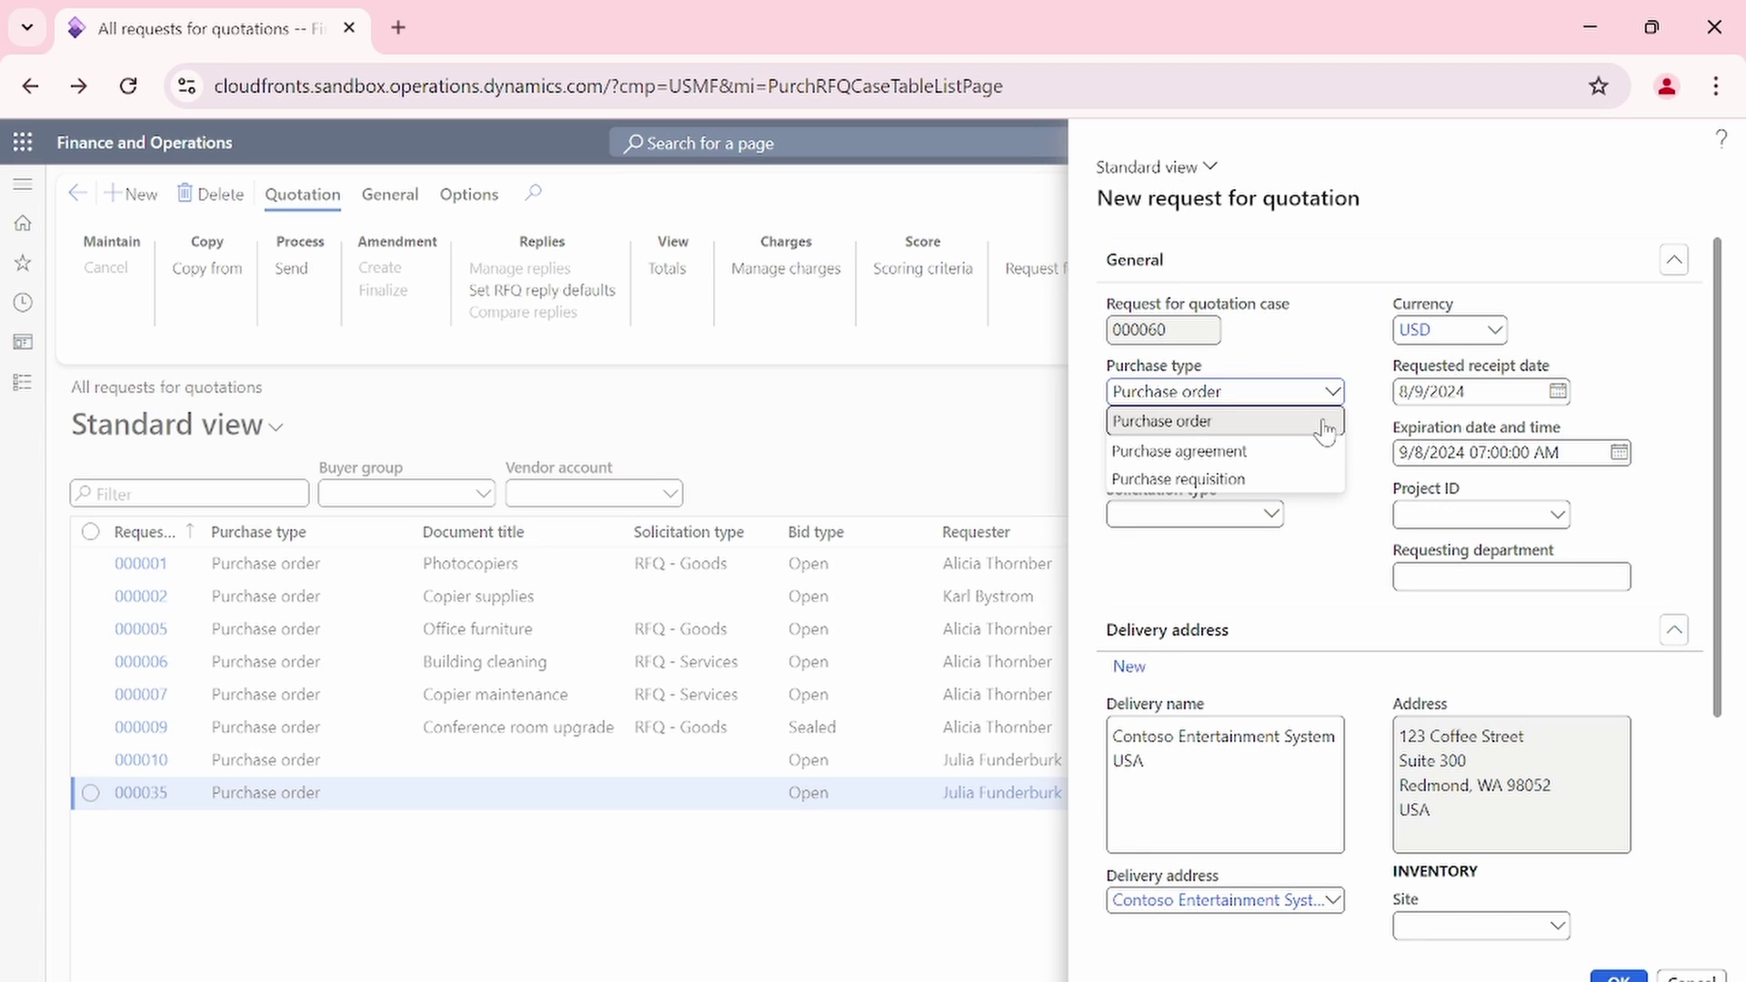
click(1325, 427)
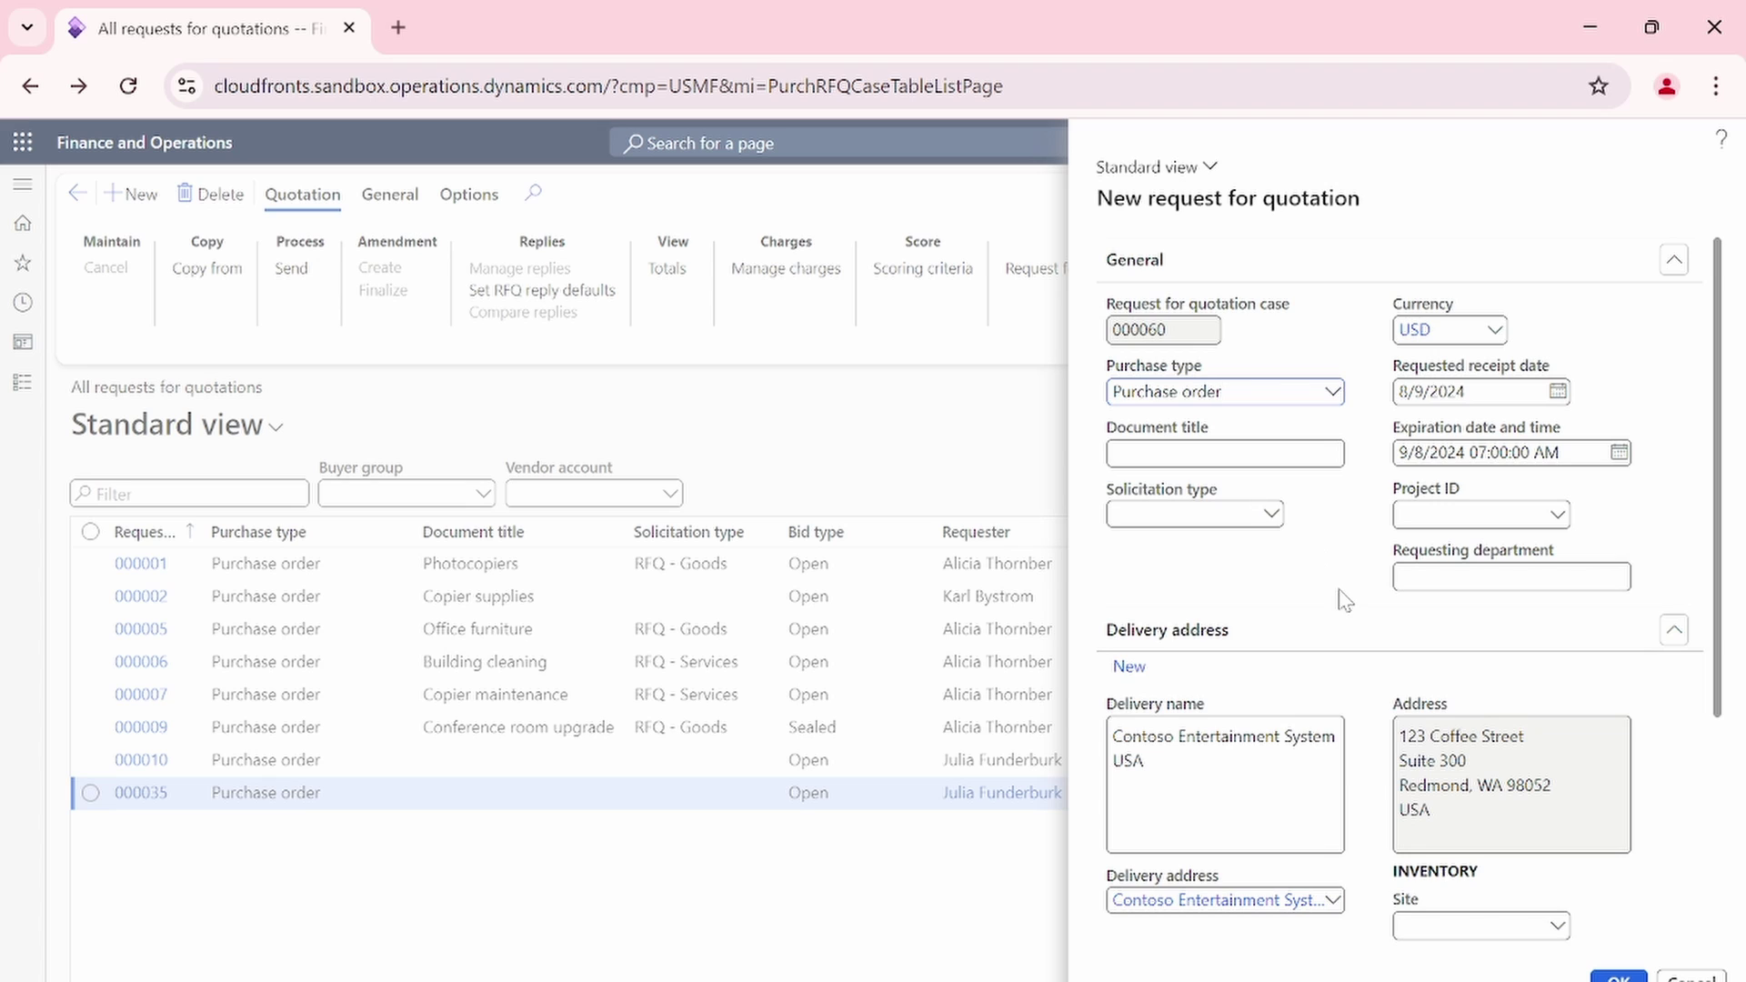
scroll(1345, 602, down, 3)
scroll(1360, 605, up, 3)
click(1690, 977)
Open the list of all purchase requisitions in Procurement and sourcing.
click(23, 342)
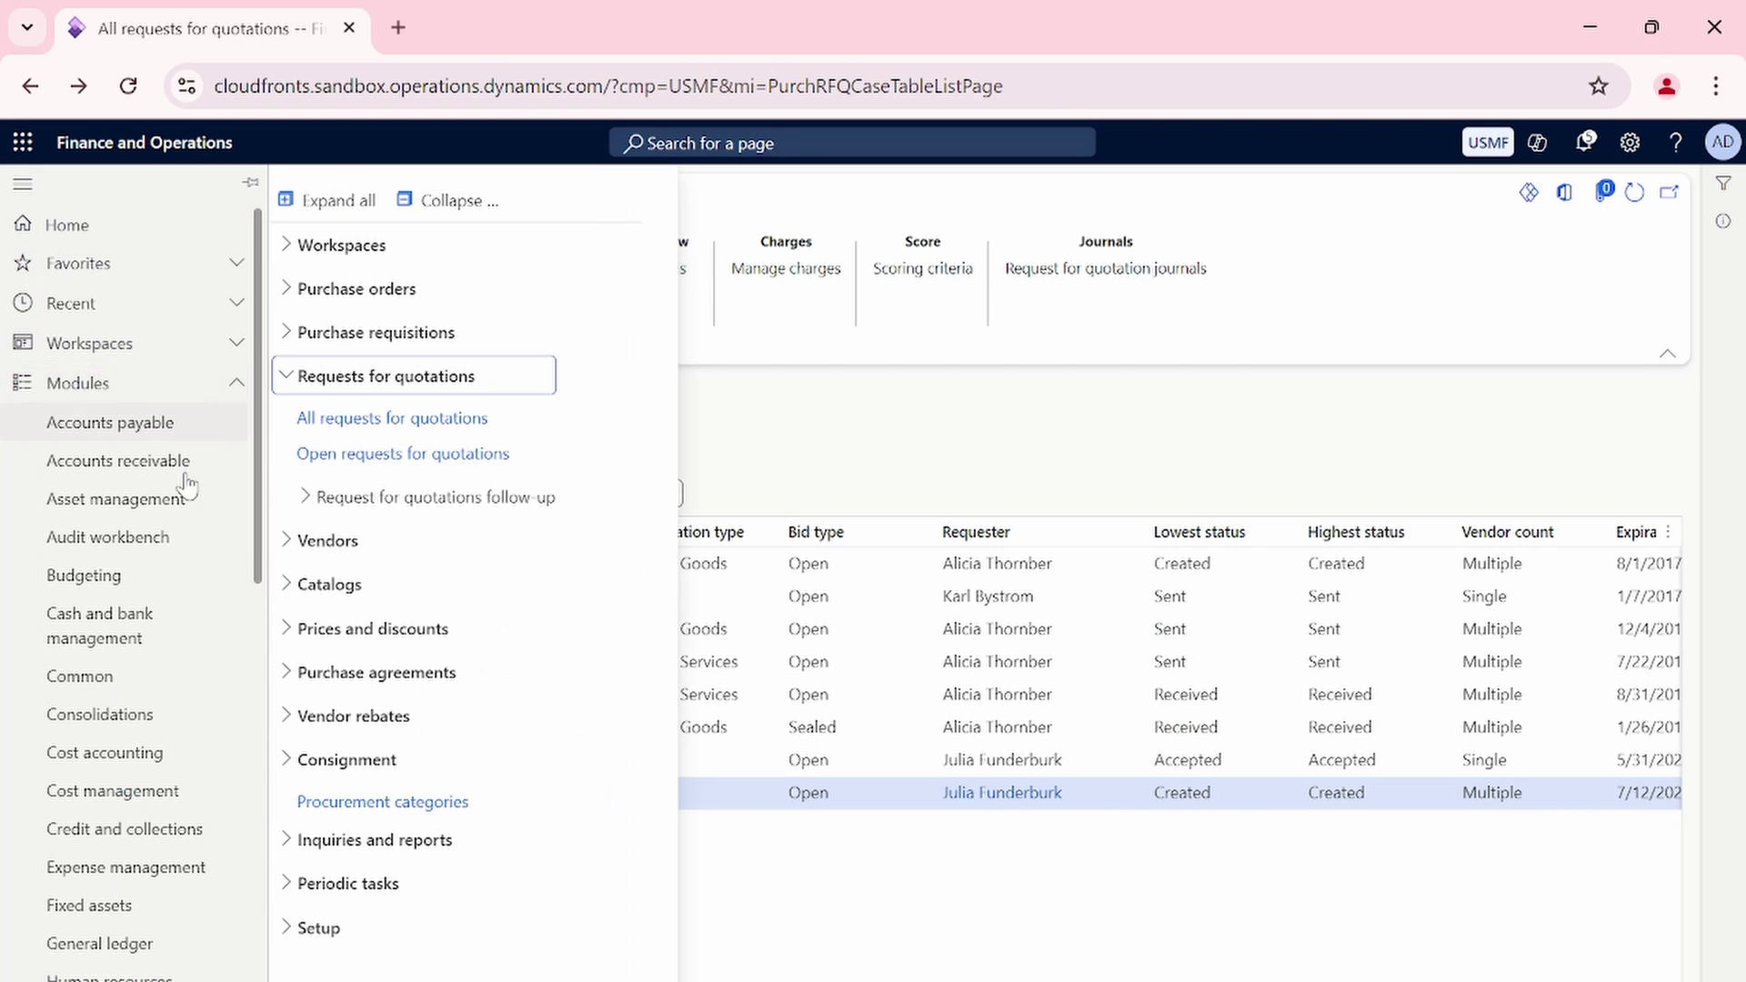
scroll(164, 663, down, 6)
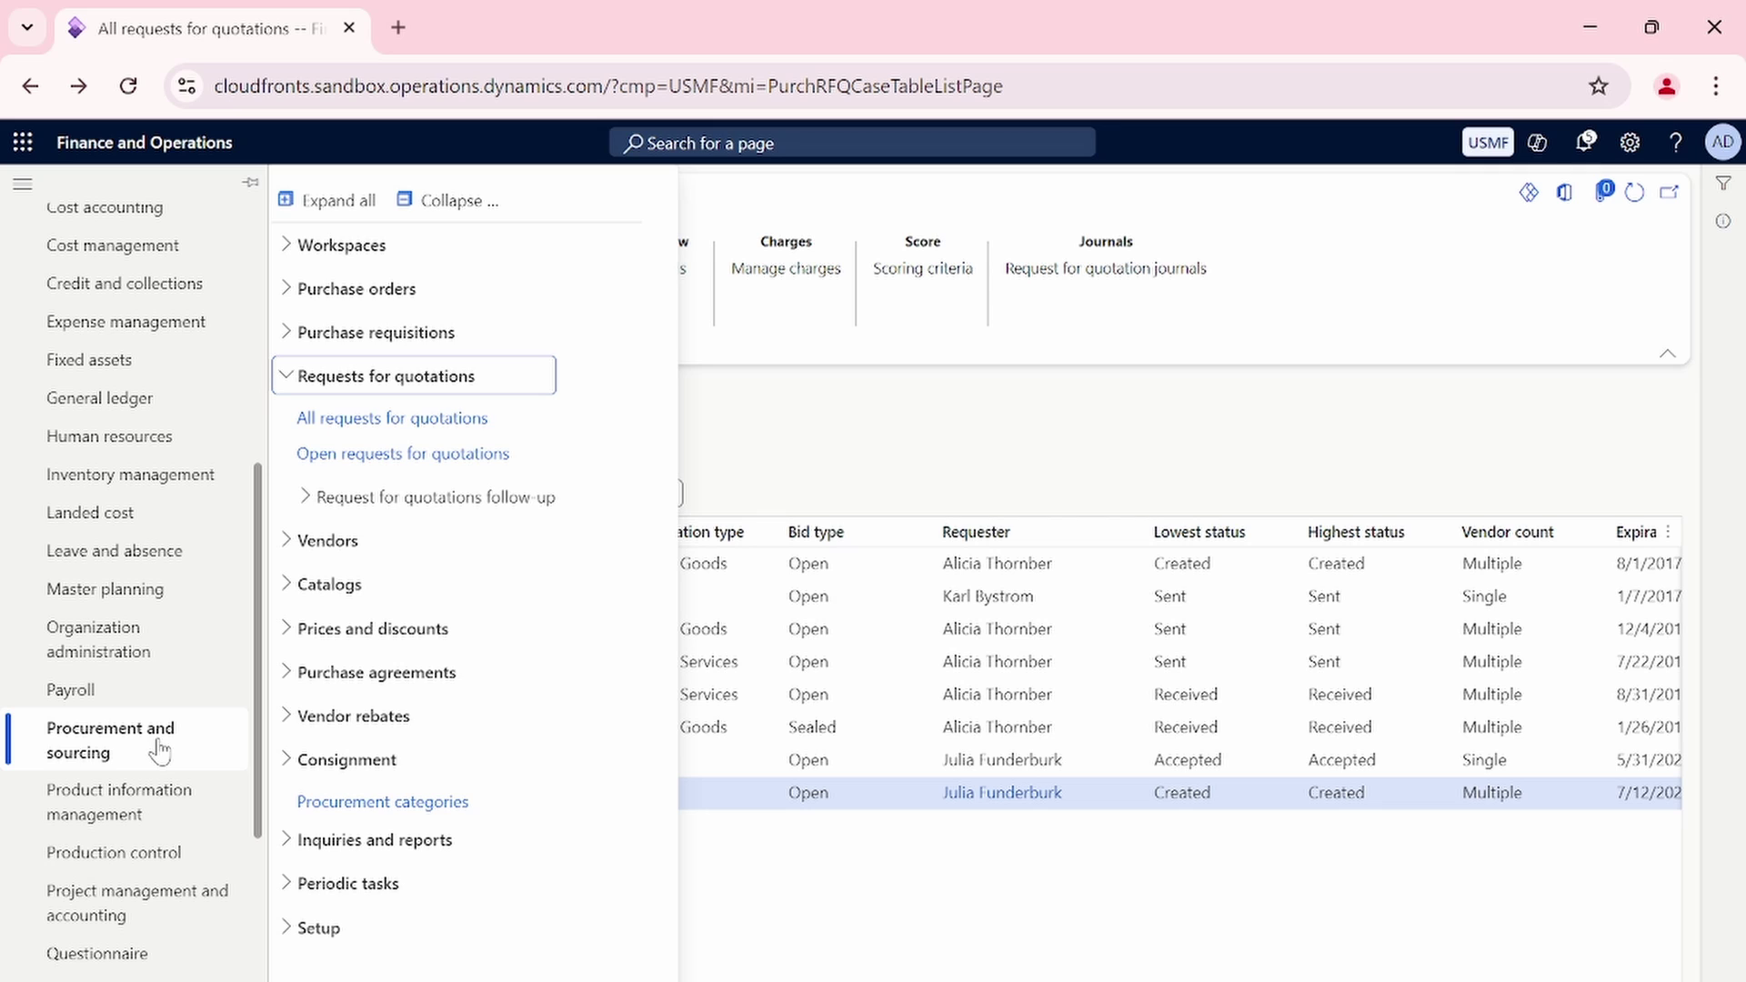
click(438, 200)
click(285, 333)
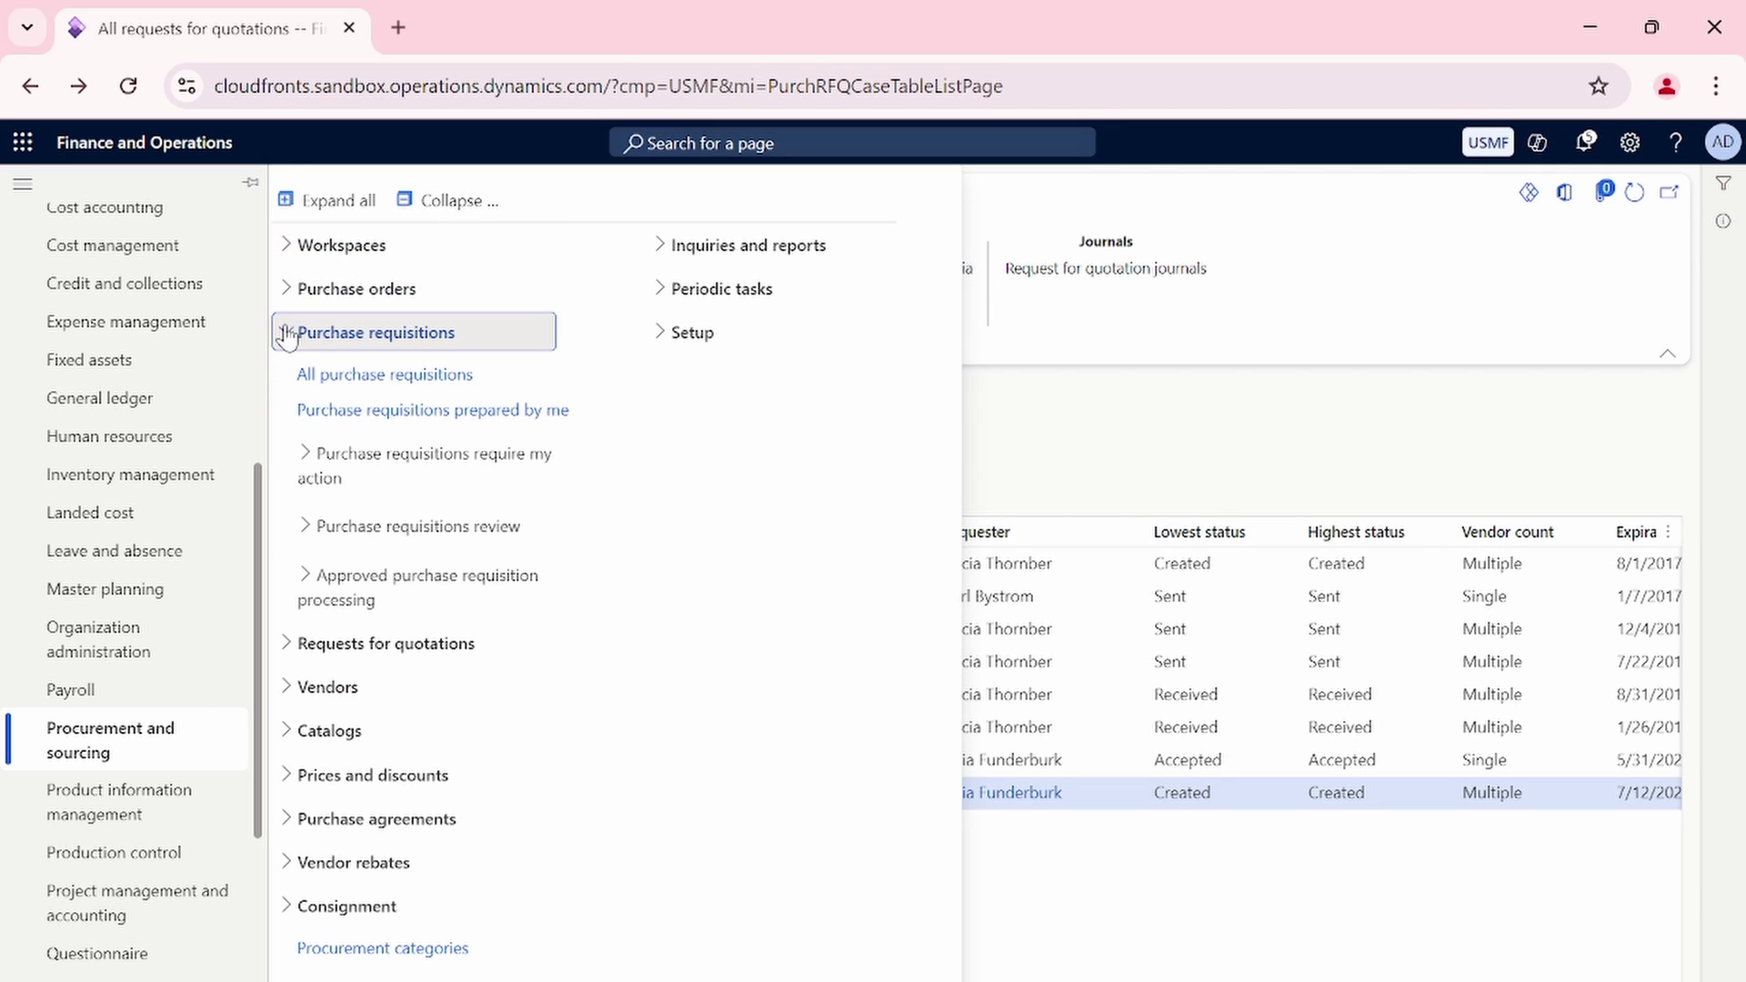
click(383, 387)
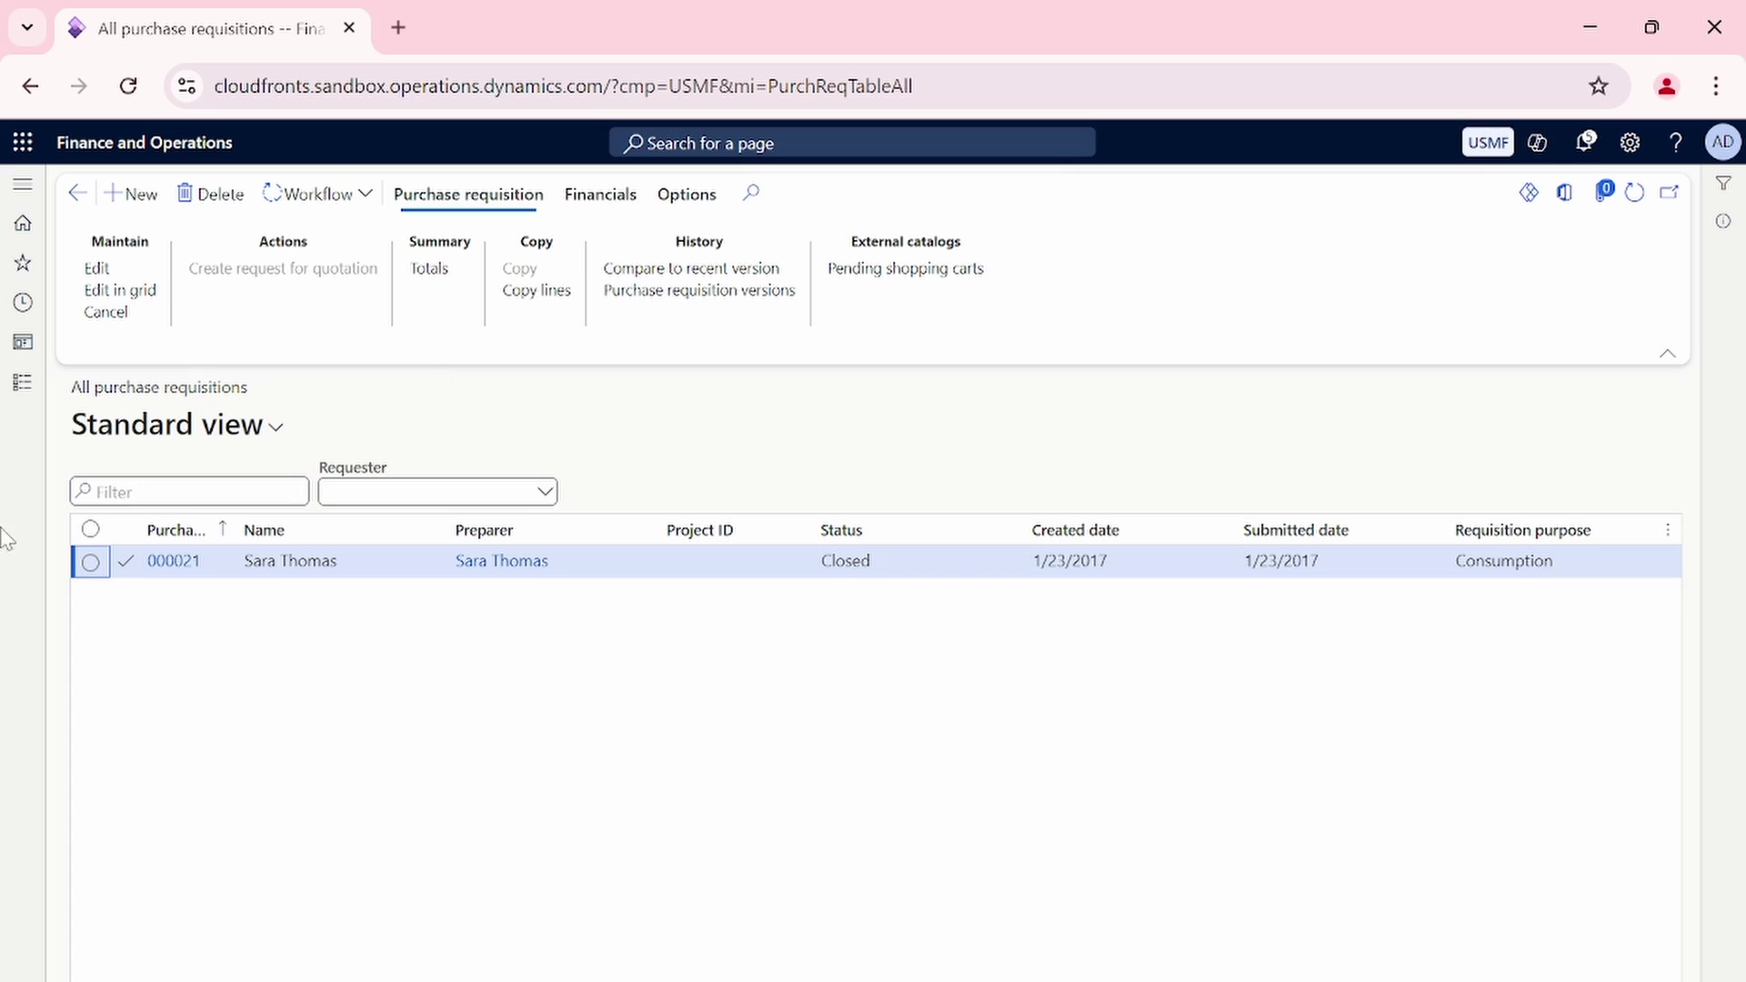
Create a new purchase requisition named "Electronic goods", keeping the default requested and accounting dates.
click(139, 212)
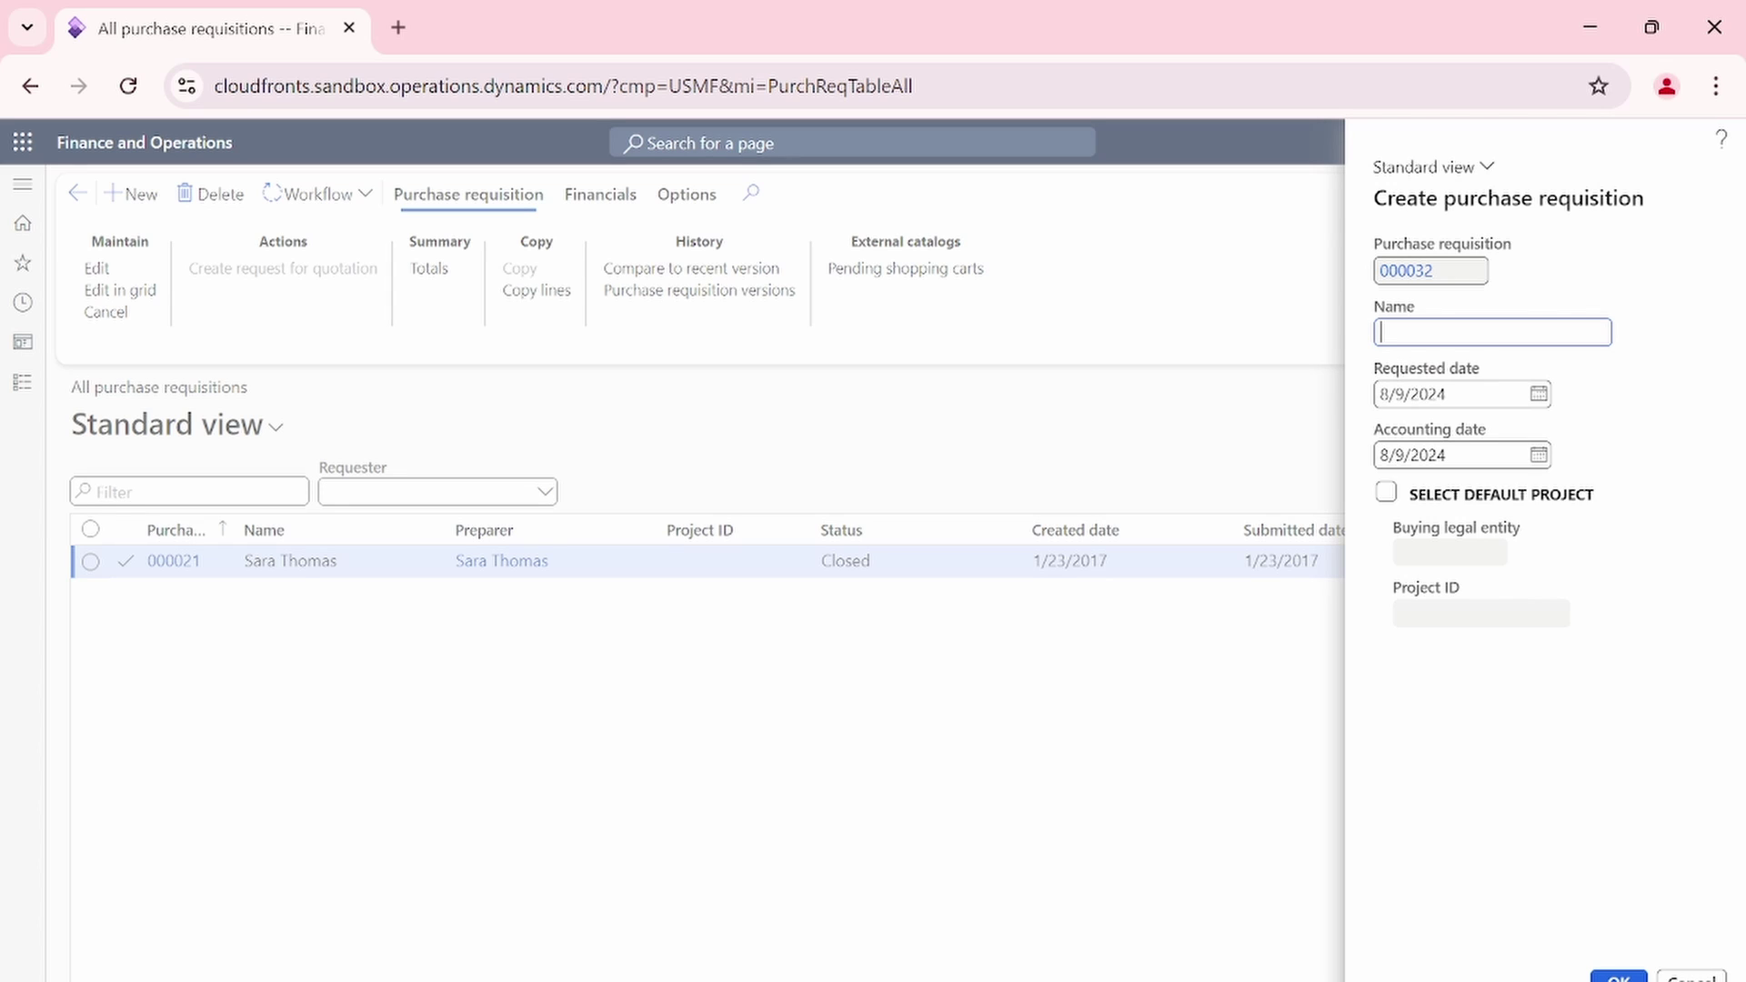
text(Electrmoic)
right_click(1420, 333)
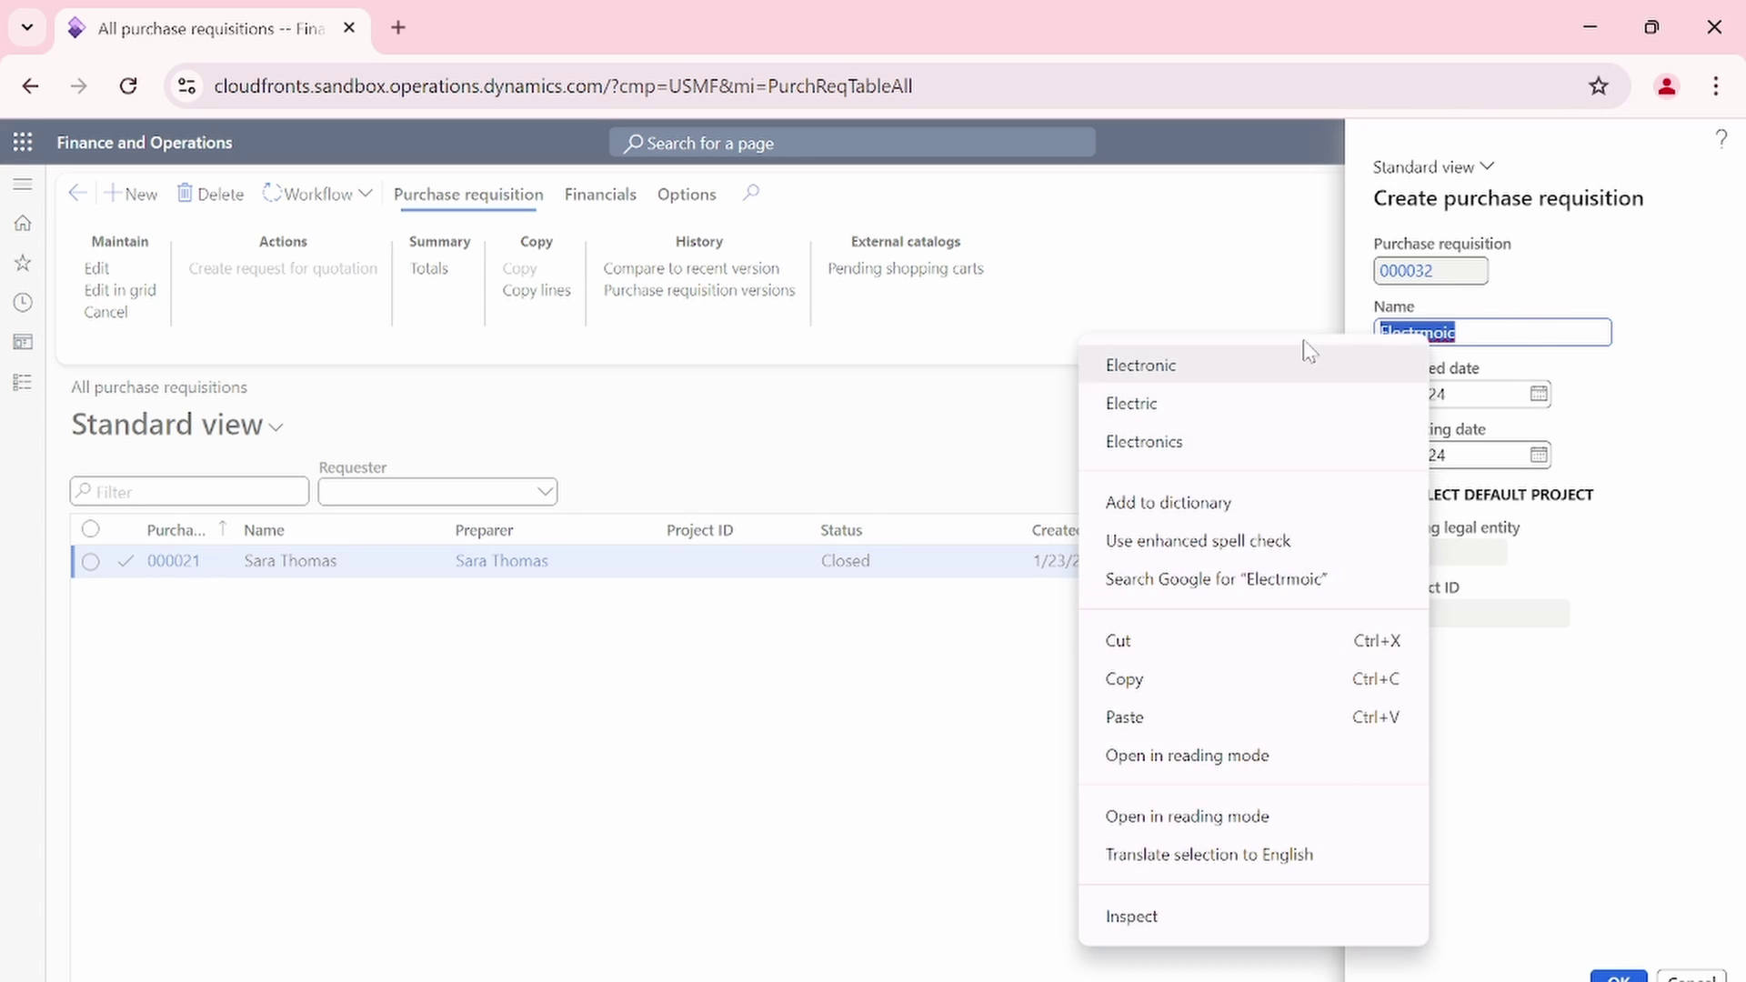
click(1295, 346)
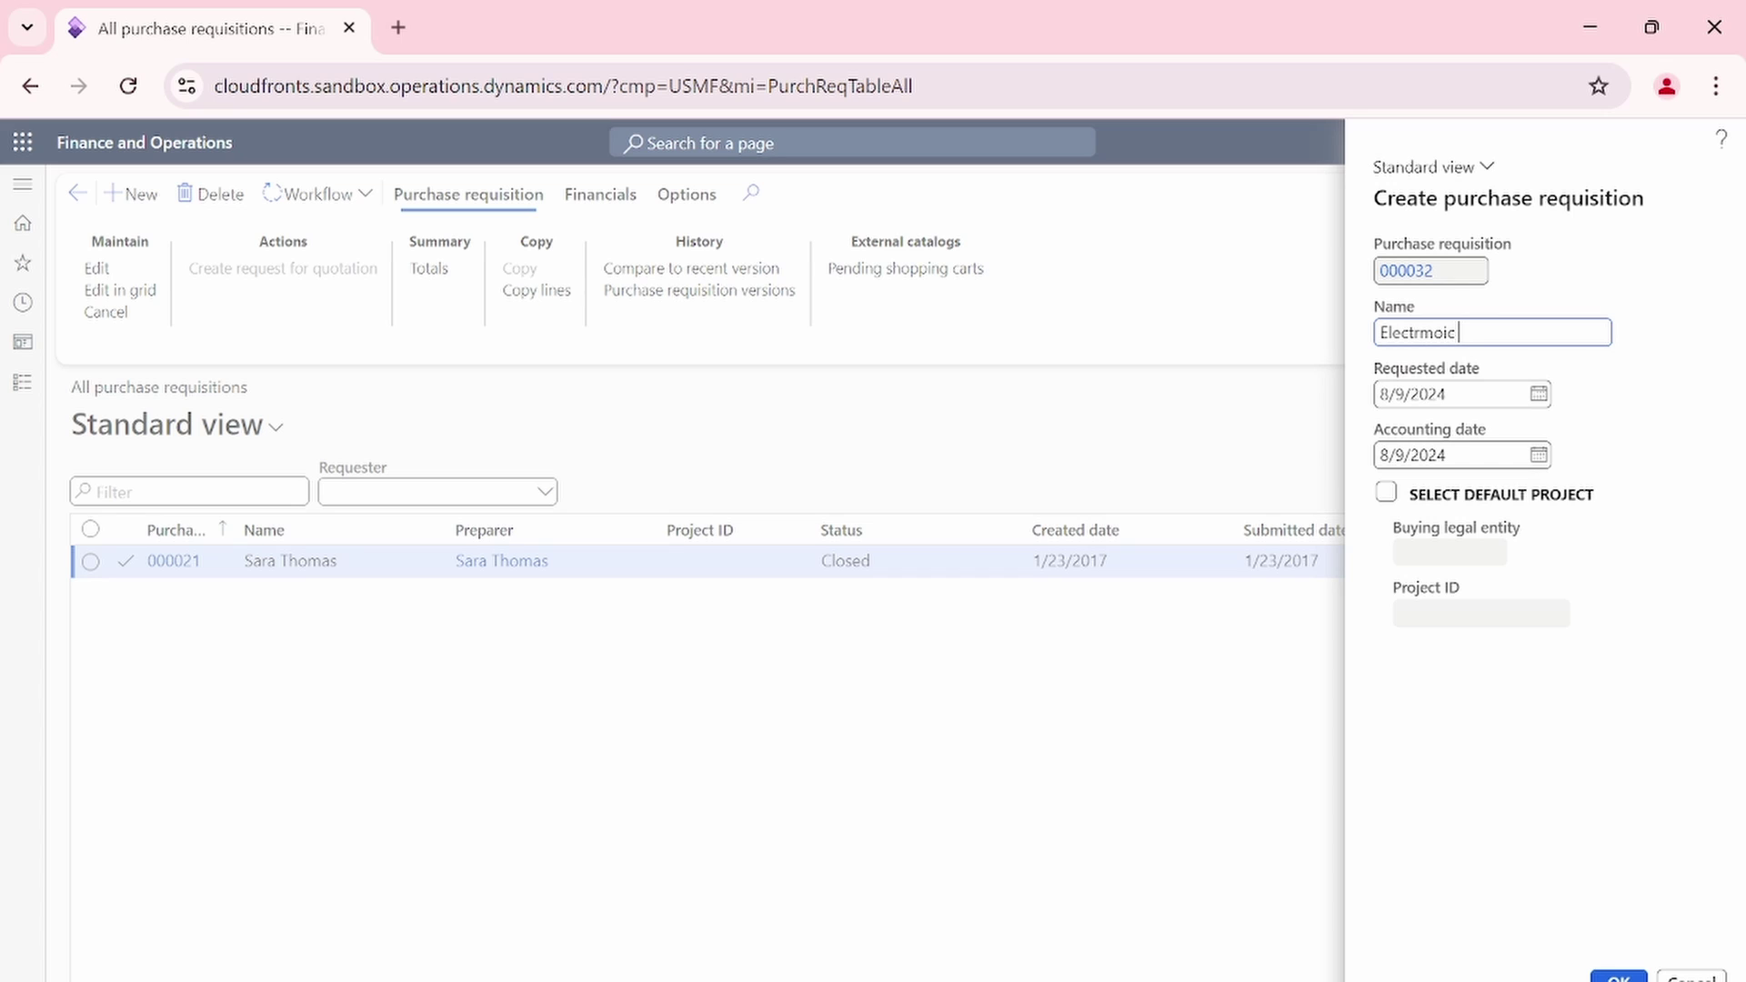
double_click(1446, 333)
right_click(1446, 338)
click(1153, 369)
text(goods)
click(1618, 976)
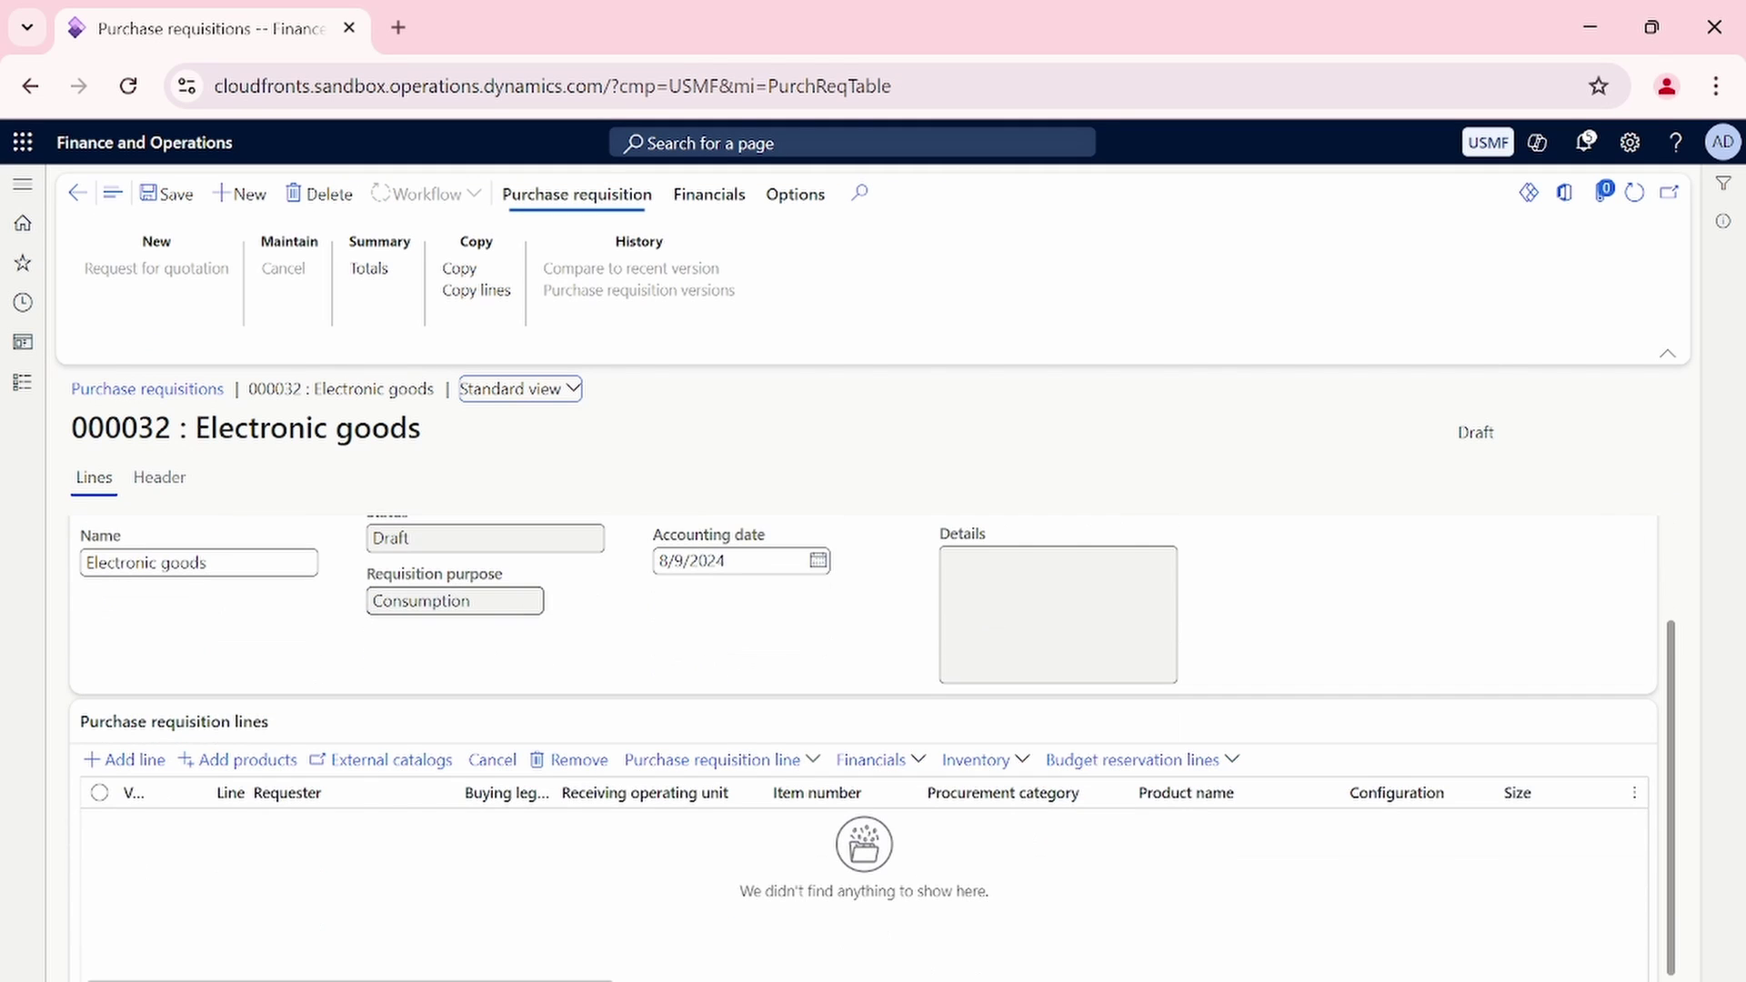
Add a purchase requisition line for item C0002, Microsoft Arc Keyboard.
scroll(156, 789, down, 2)
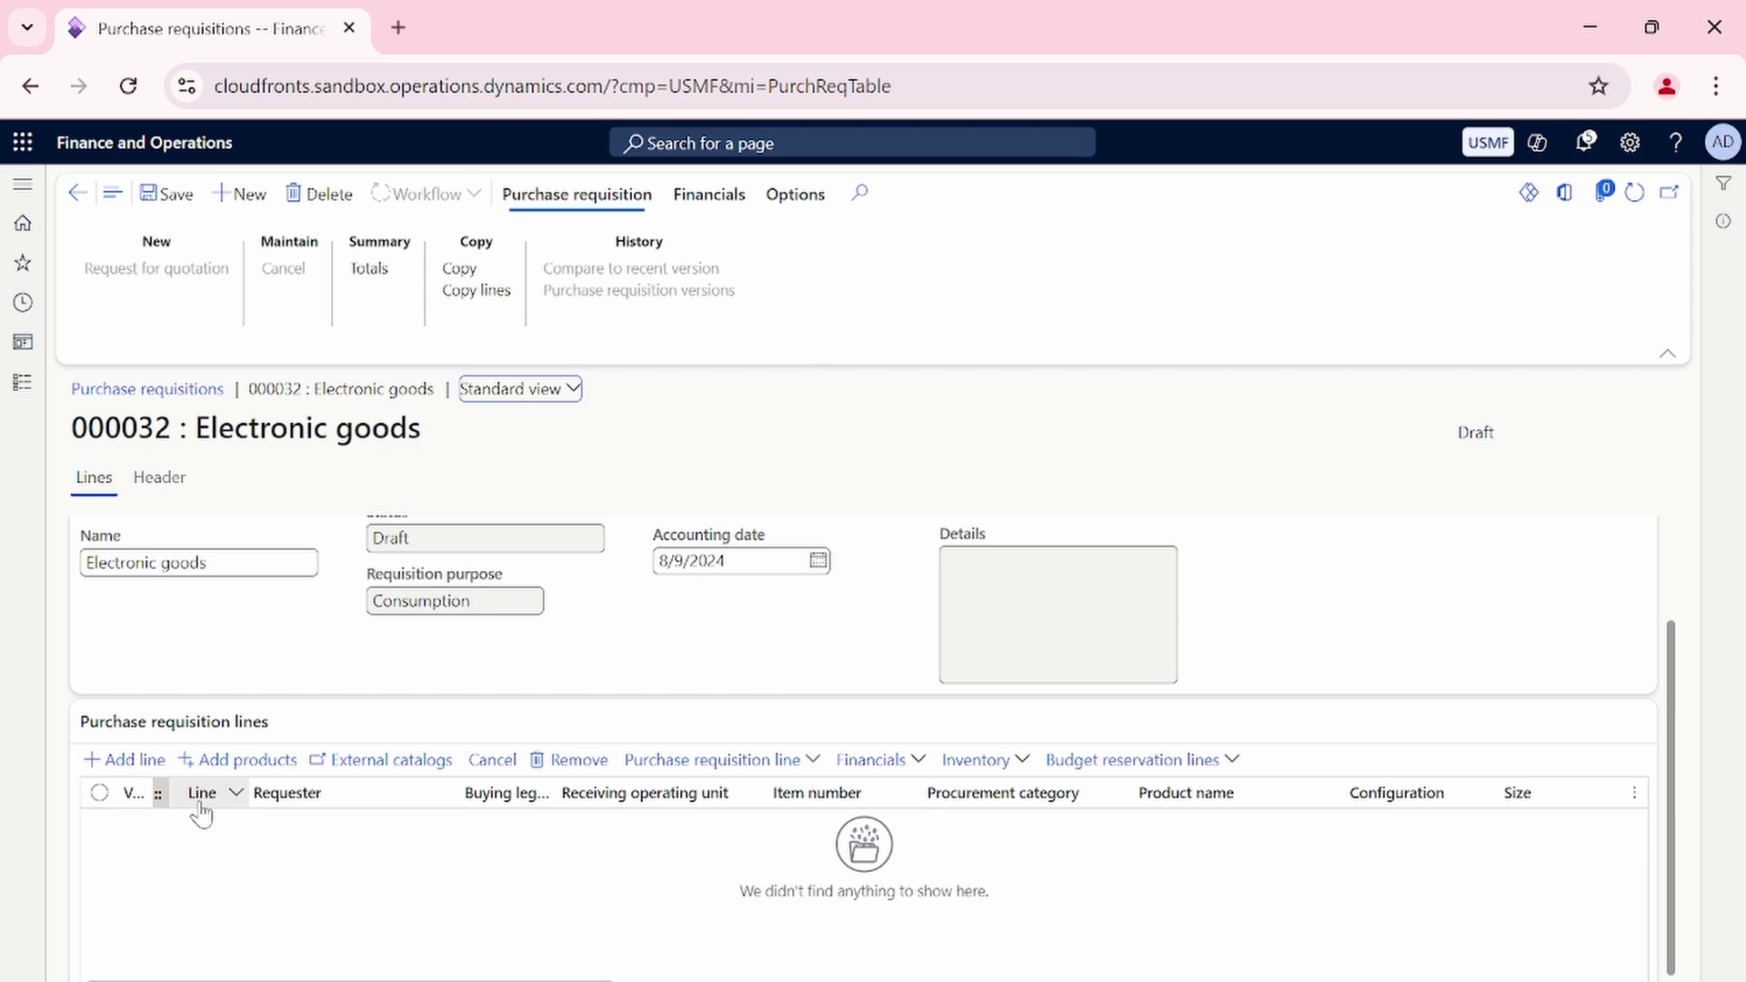
click(156, 768)
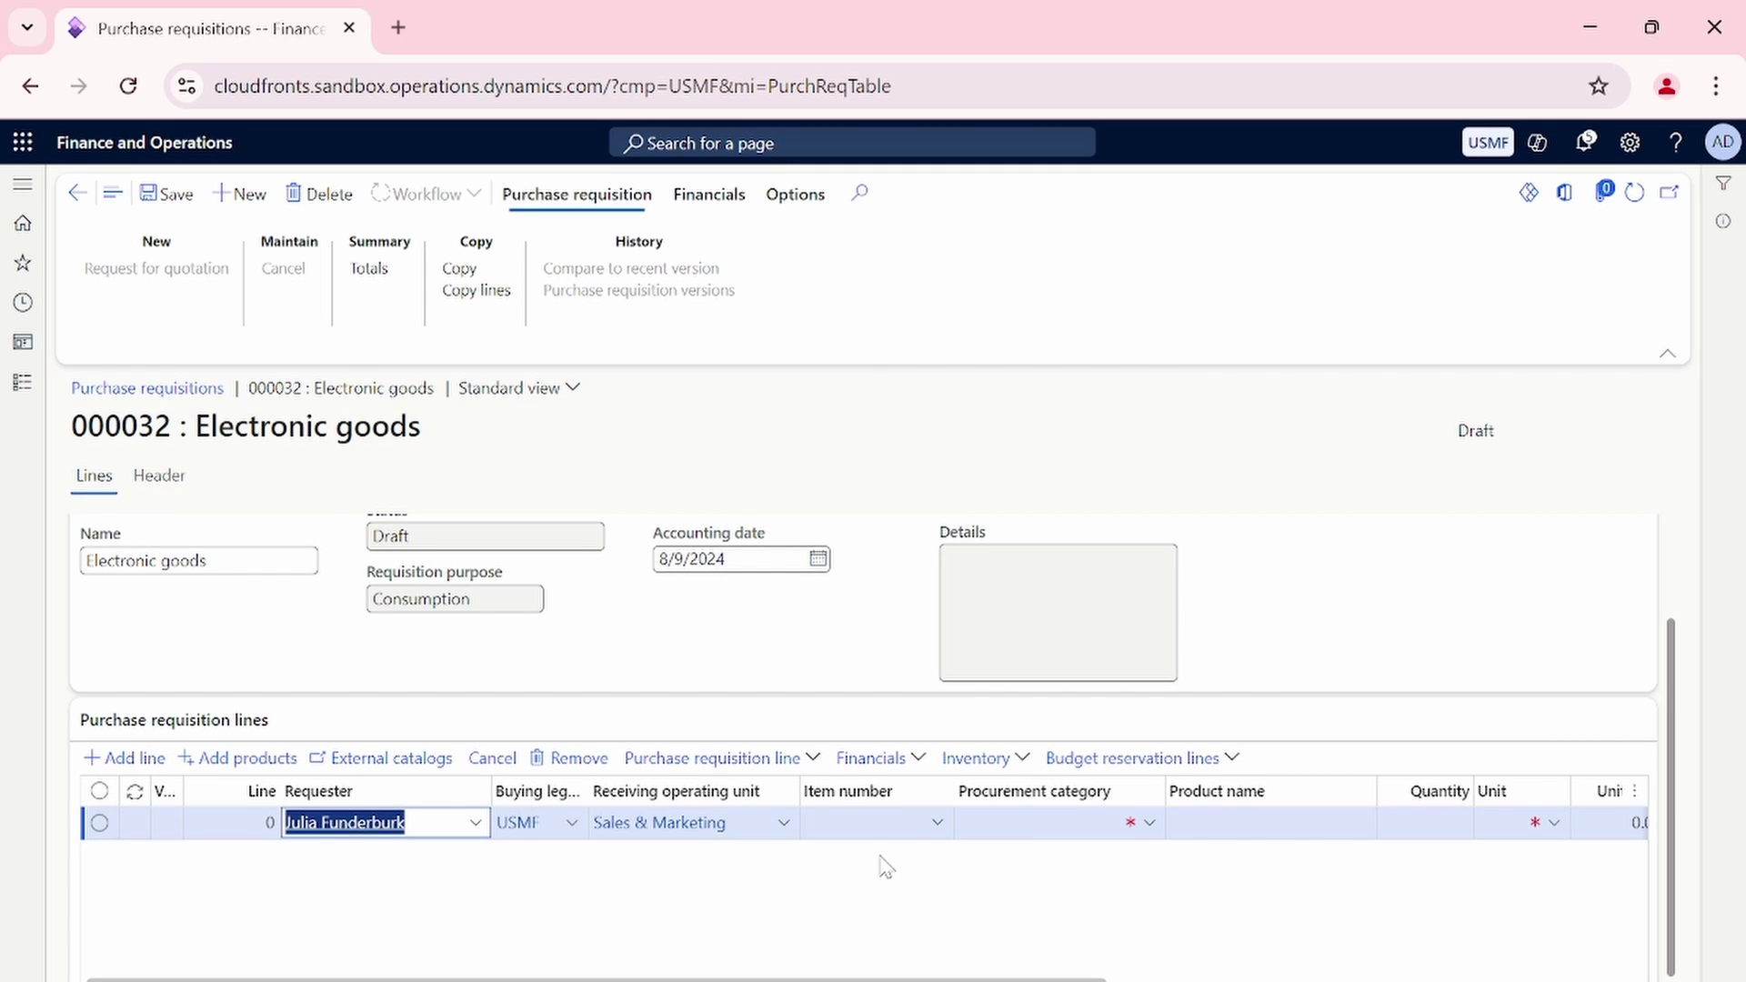
click(934, 837)
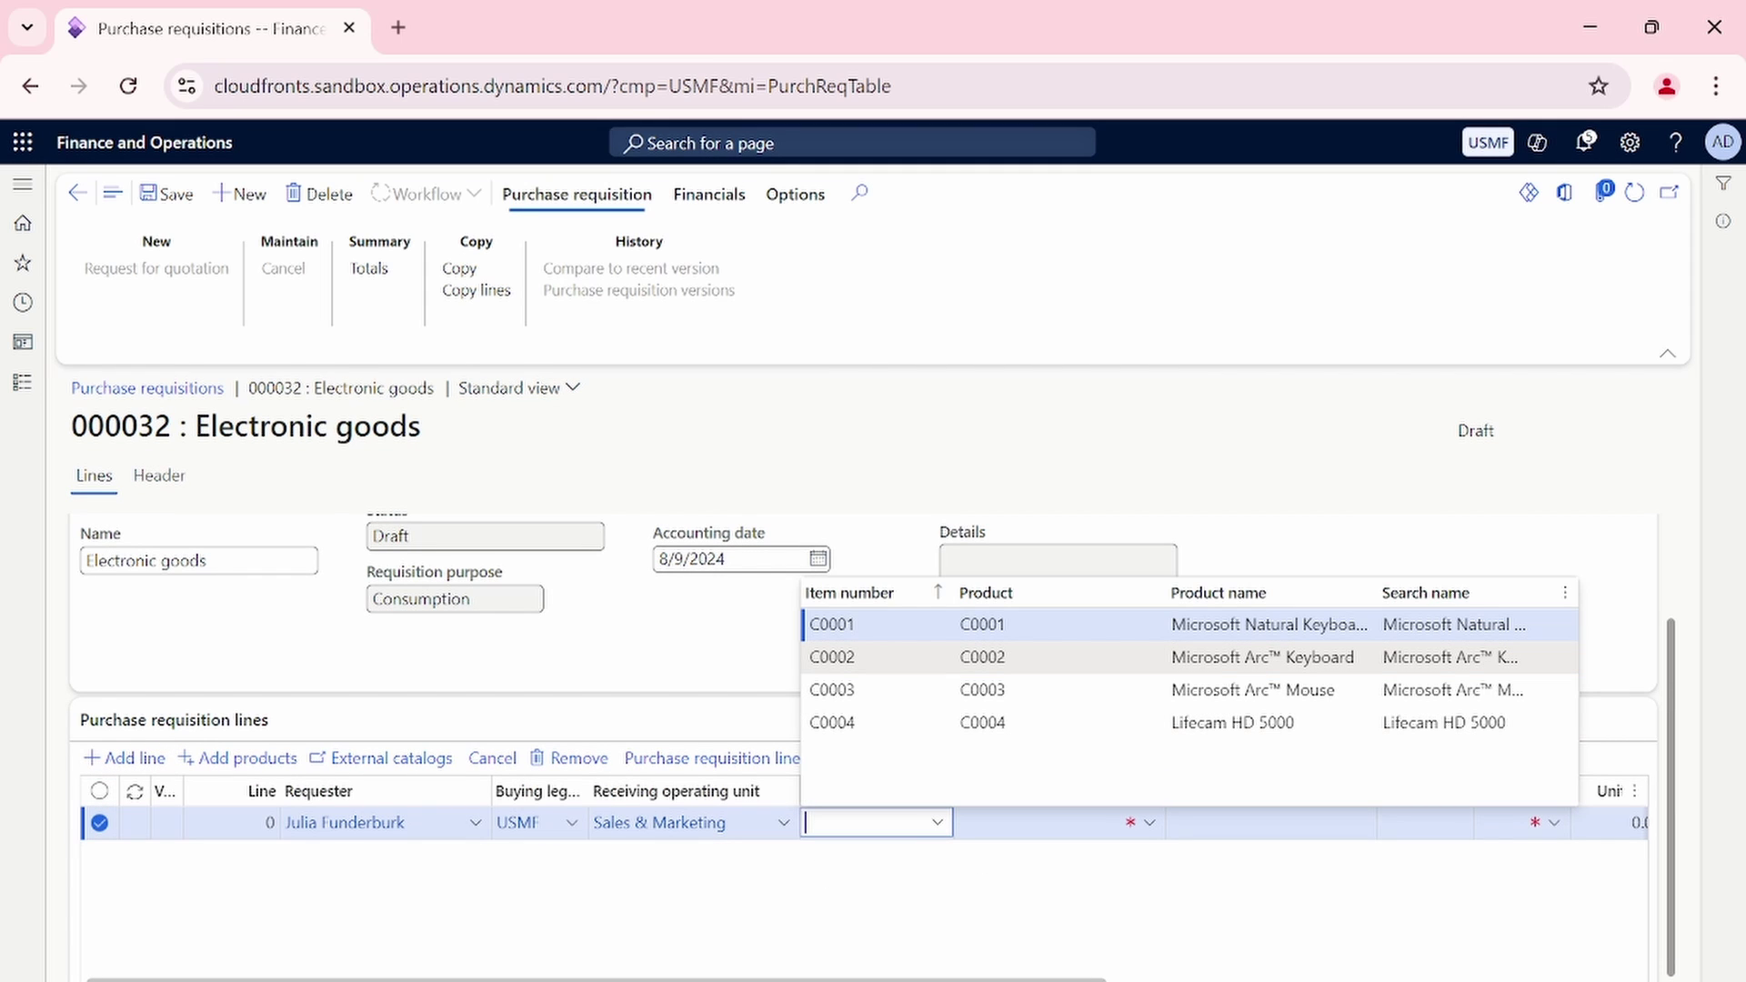
click(870, 658)
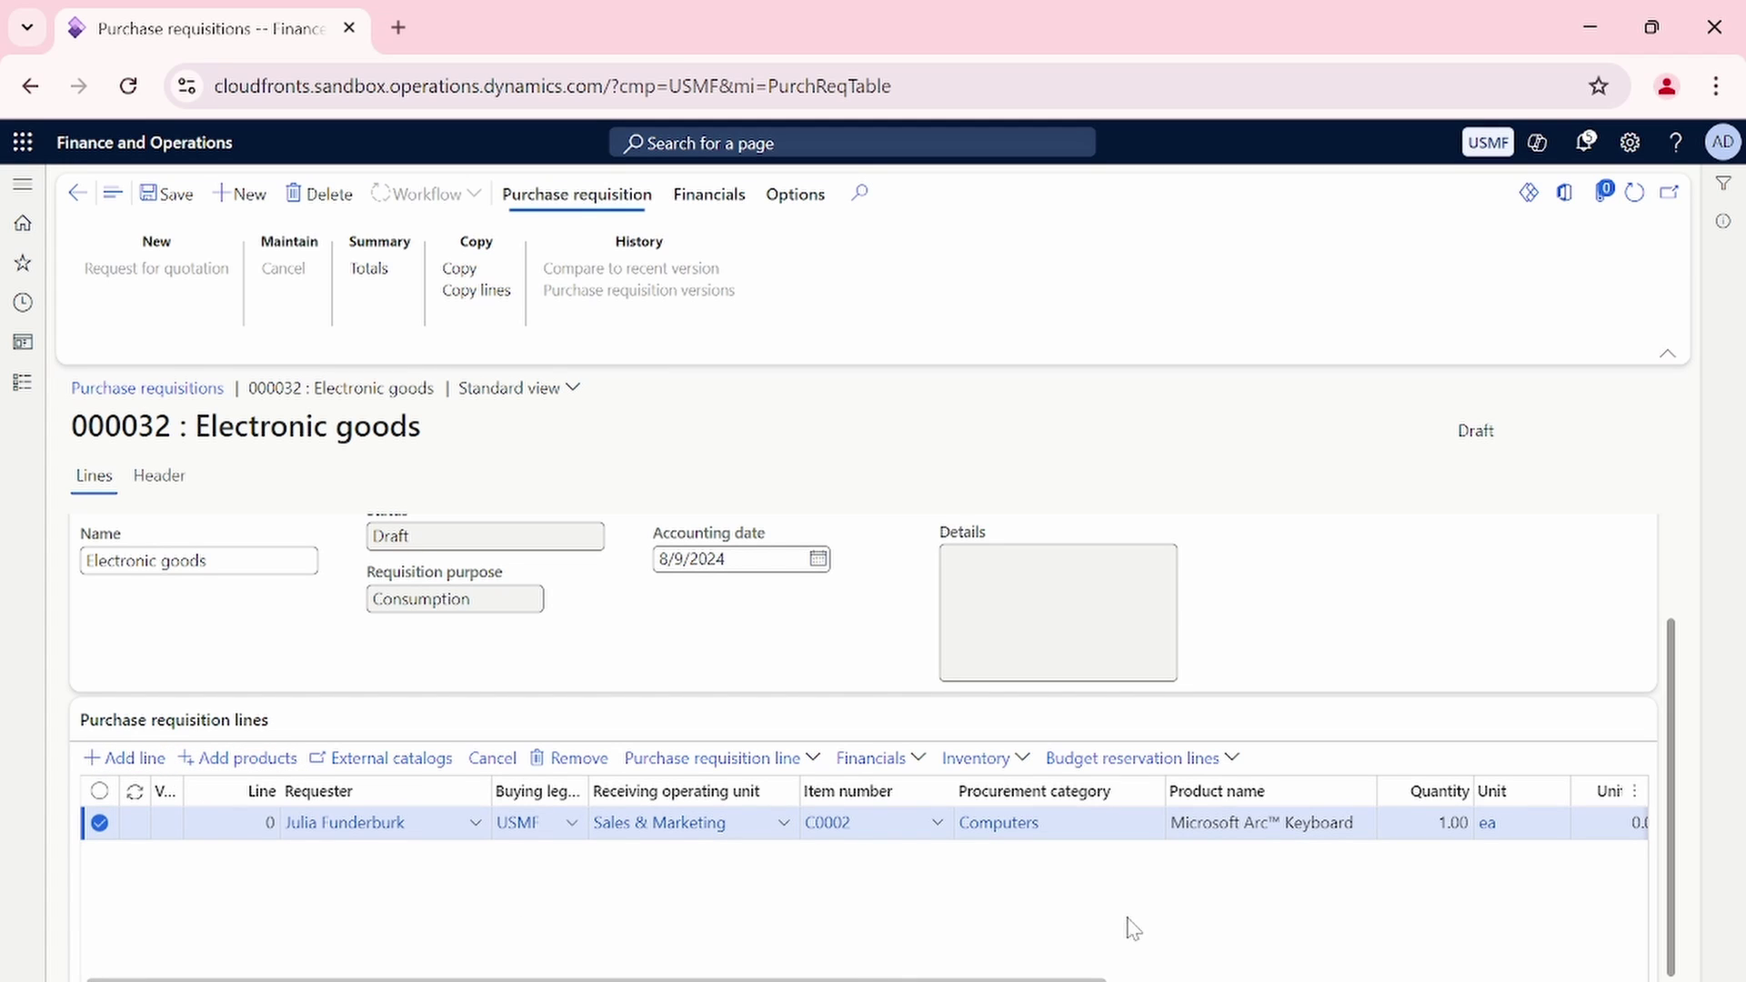
Add a second requisition line for item C0003, Microsoft Arc Mouse.
key(alt+n)
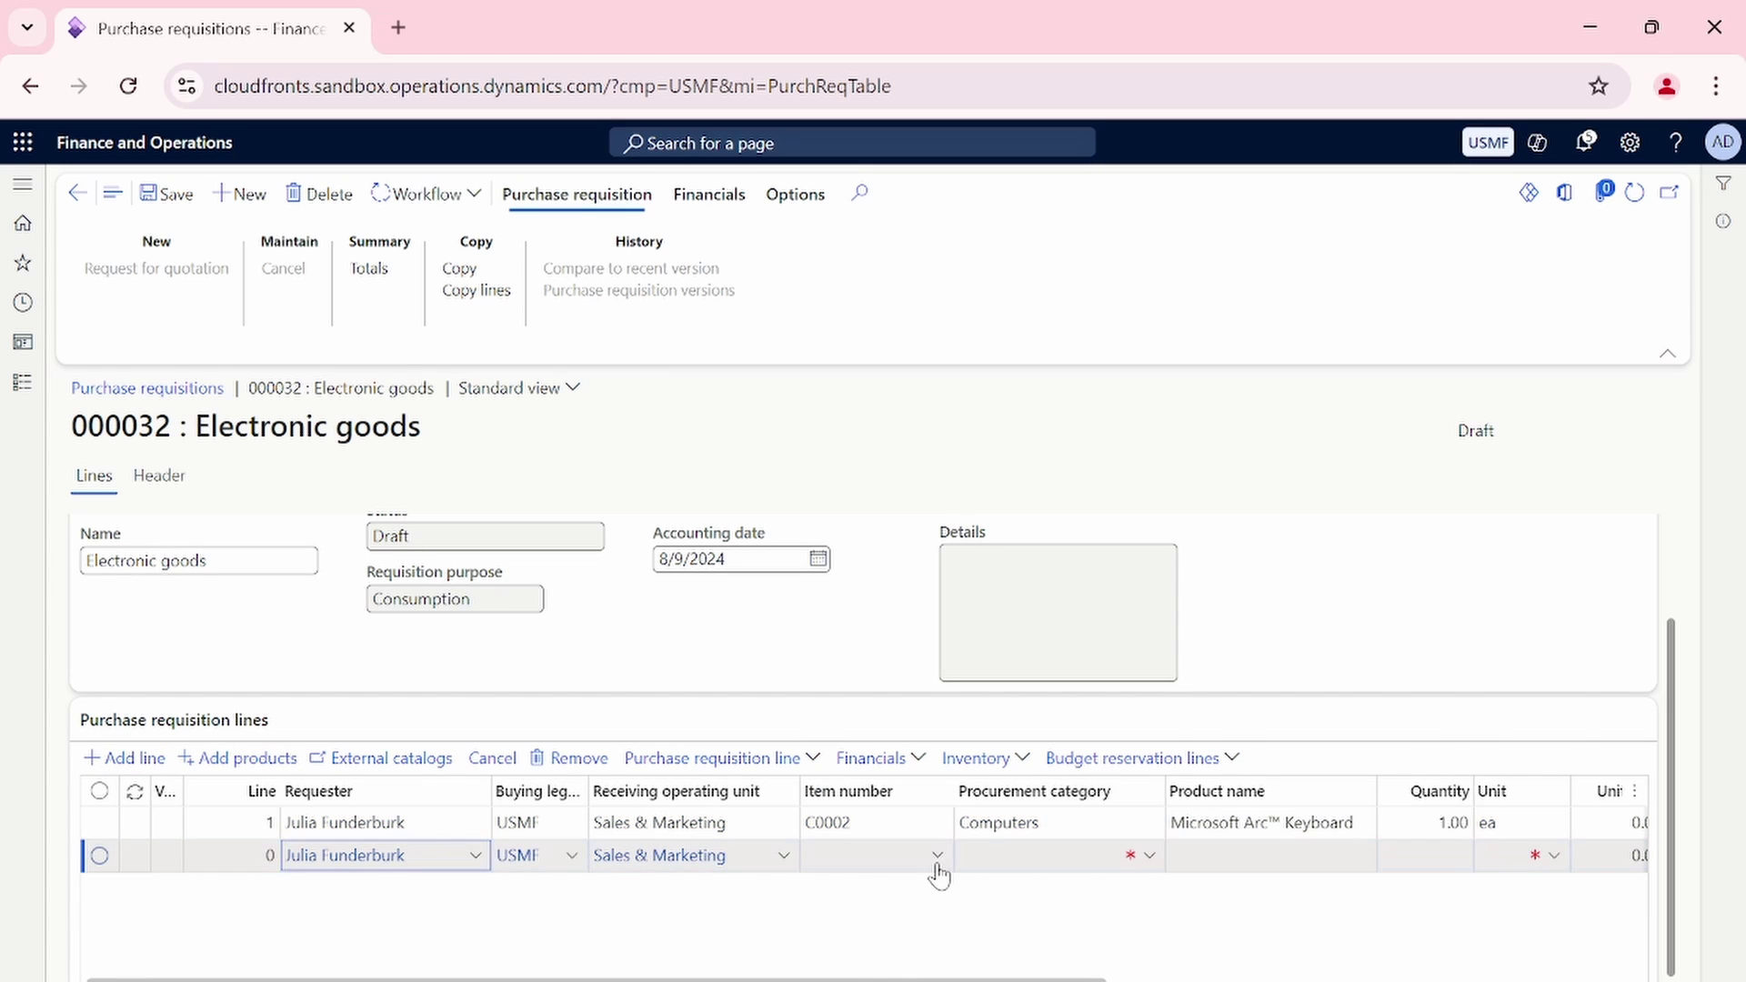
click(937, 855)
click(943, 728)
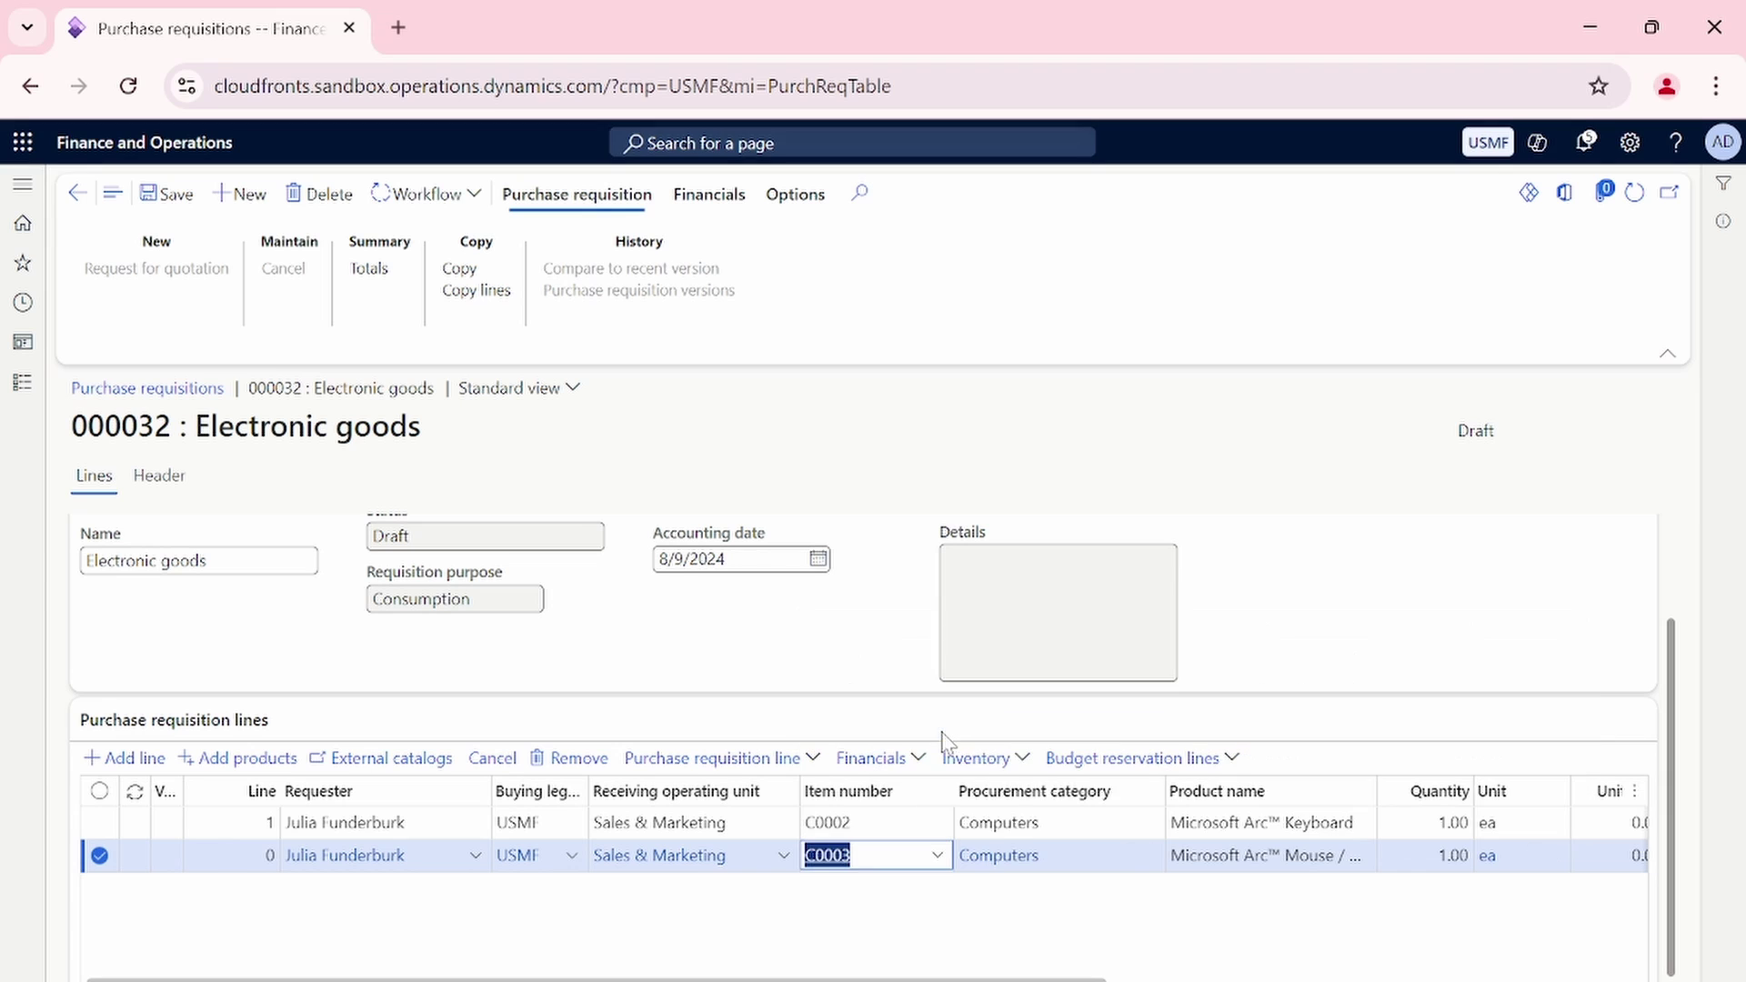
Examine the unit price and vendor account fields of the two requisition lines.
drag(979, 979, 1515, 979)
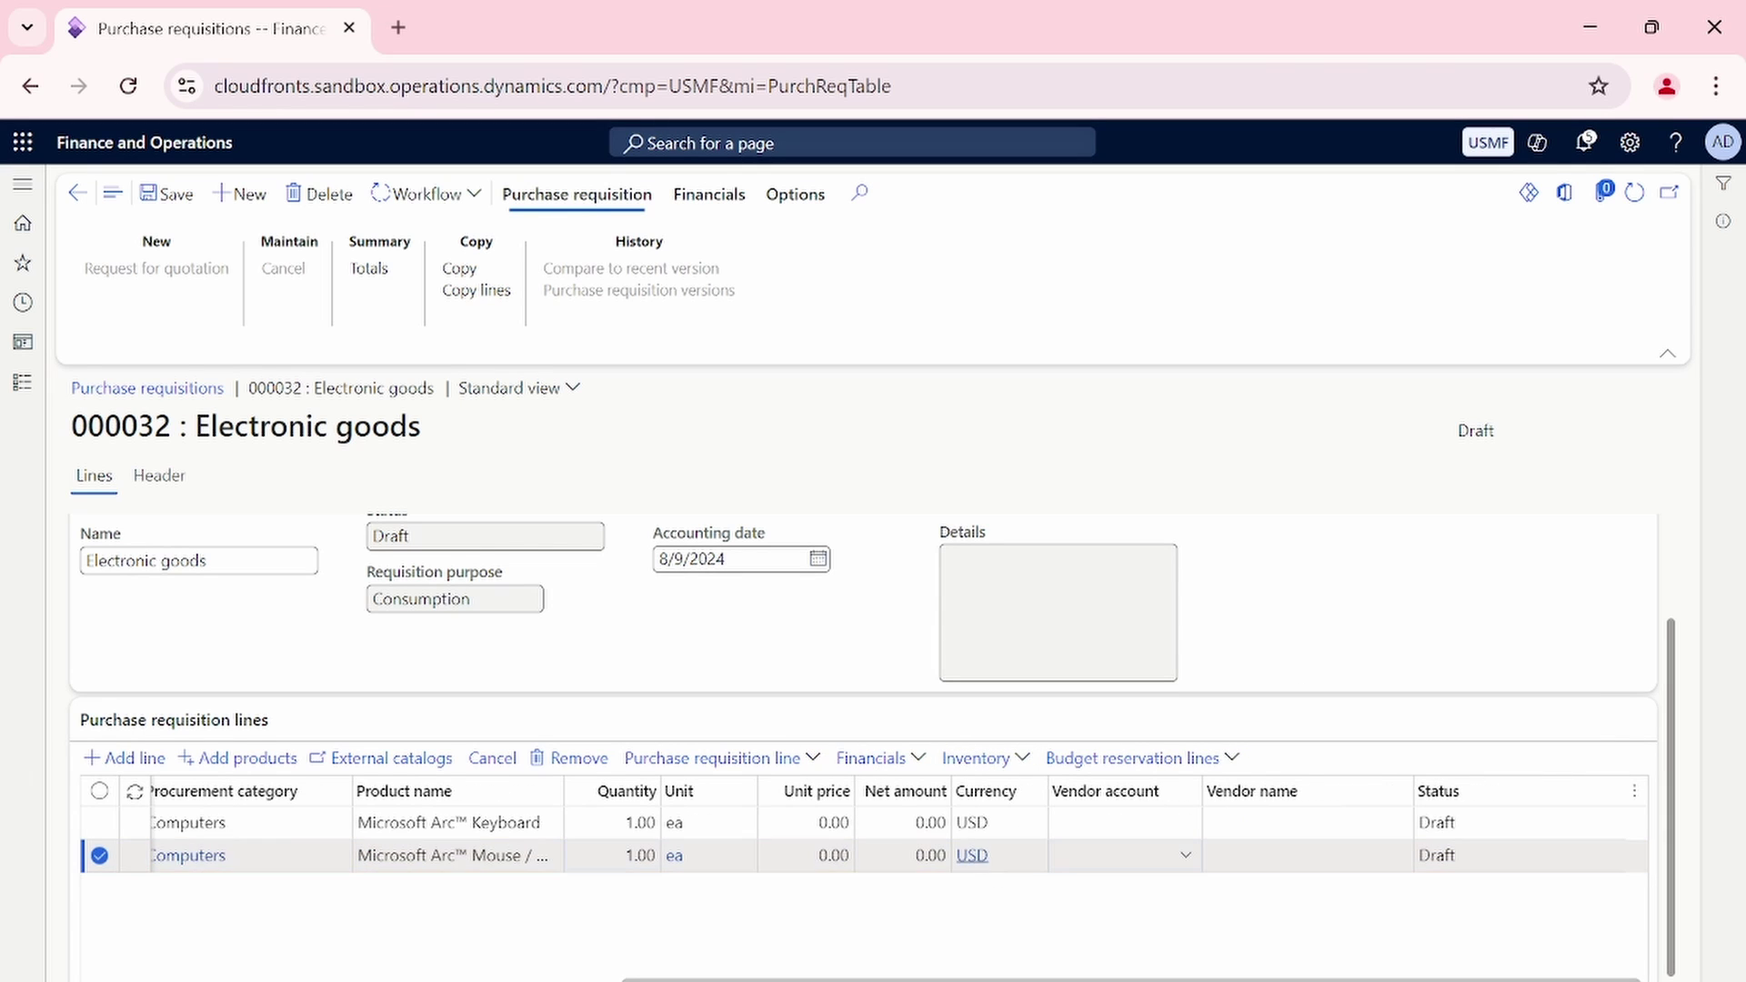
click(806, 855)
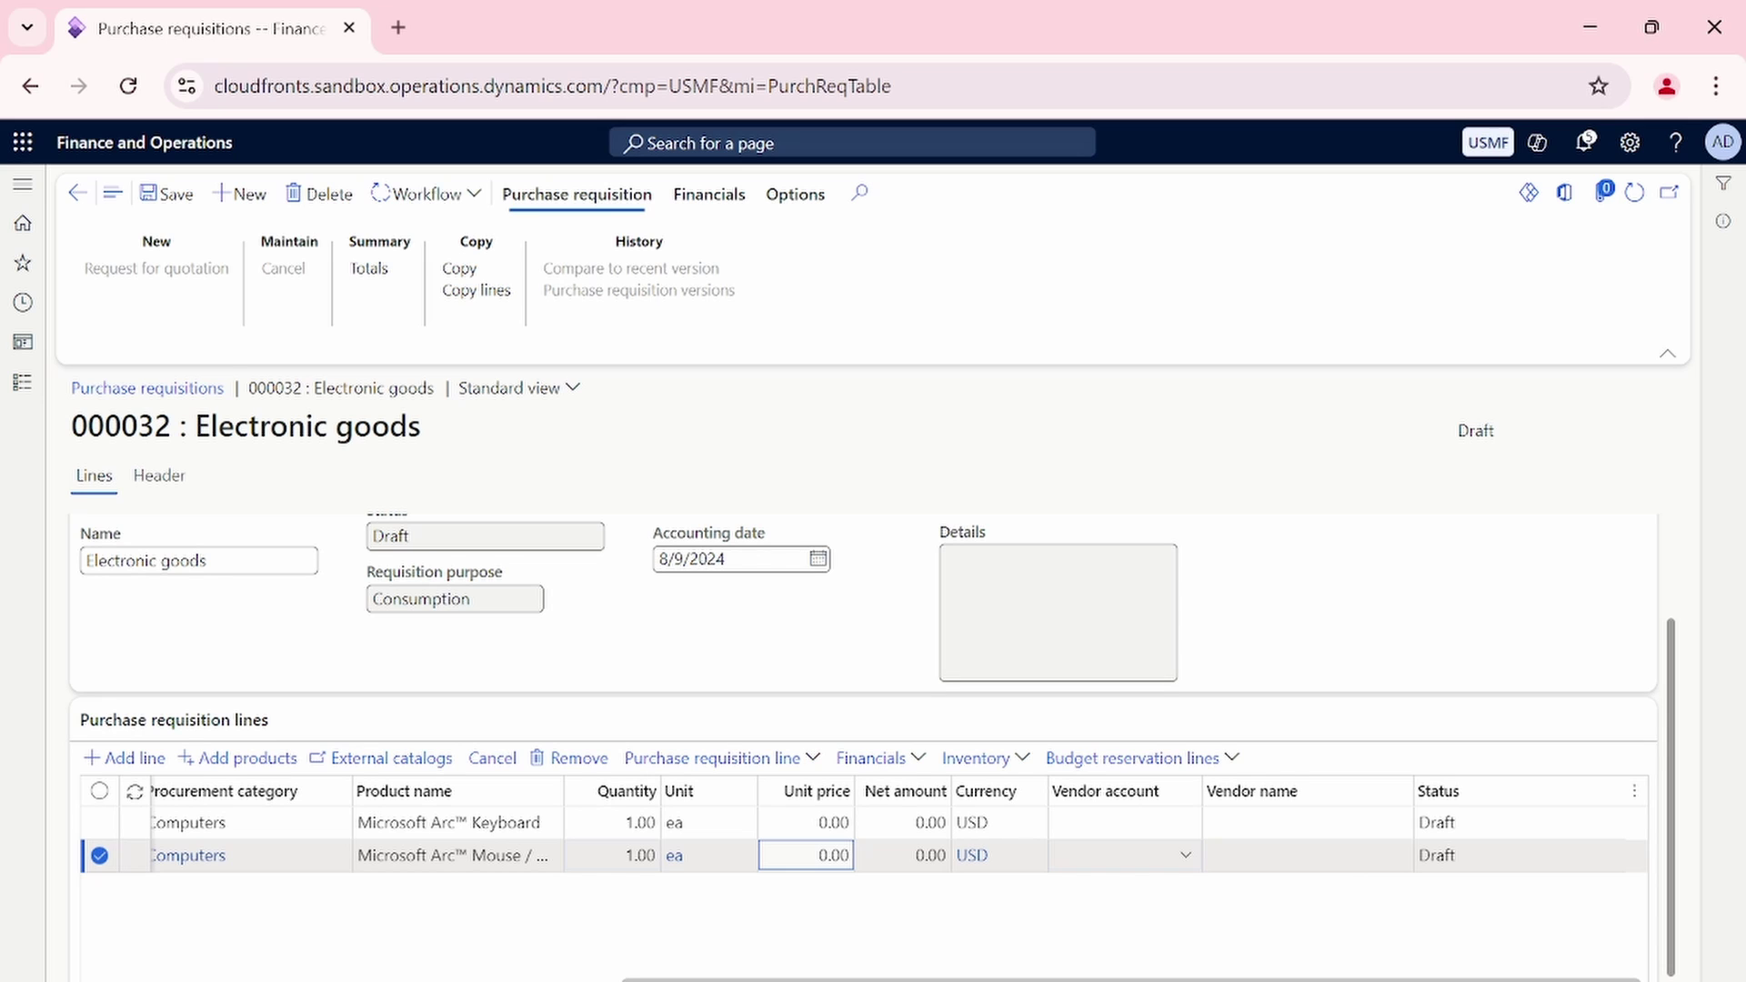
click(1119, 822)
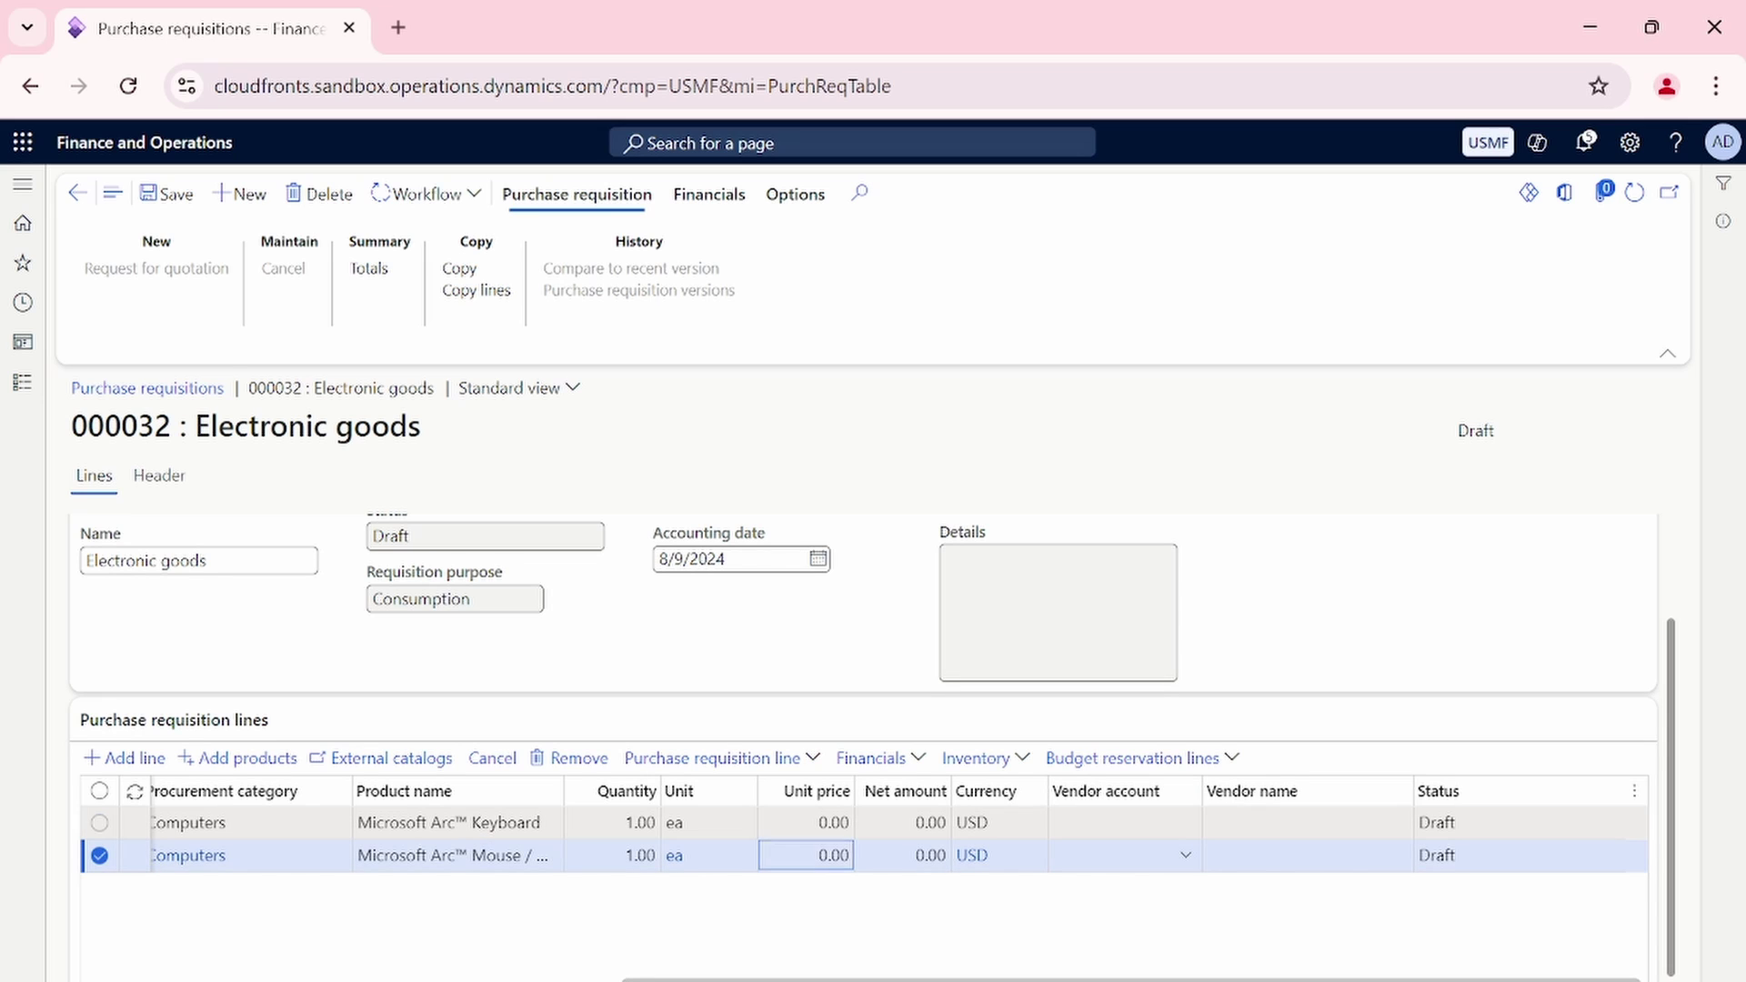
click(1109, 856)
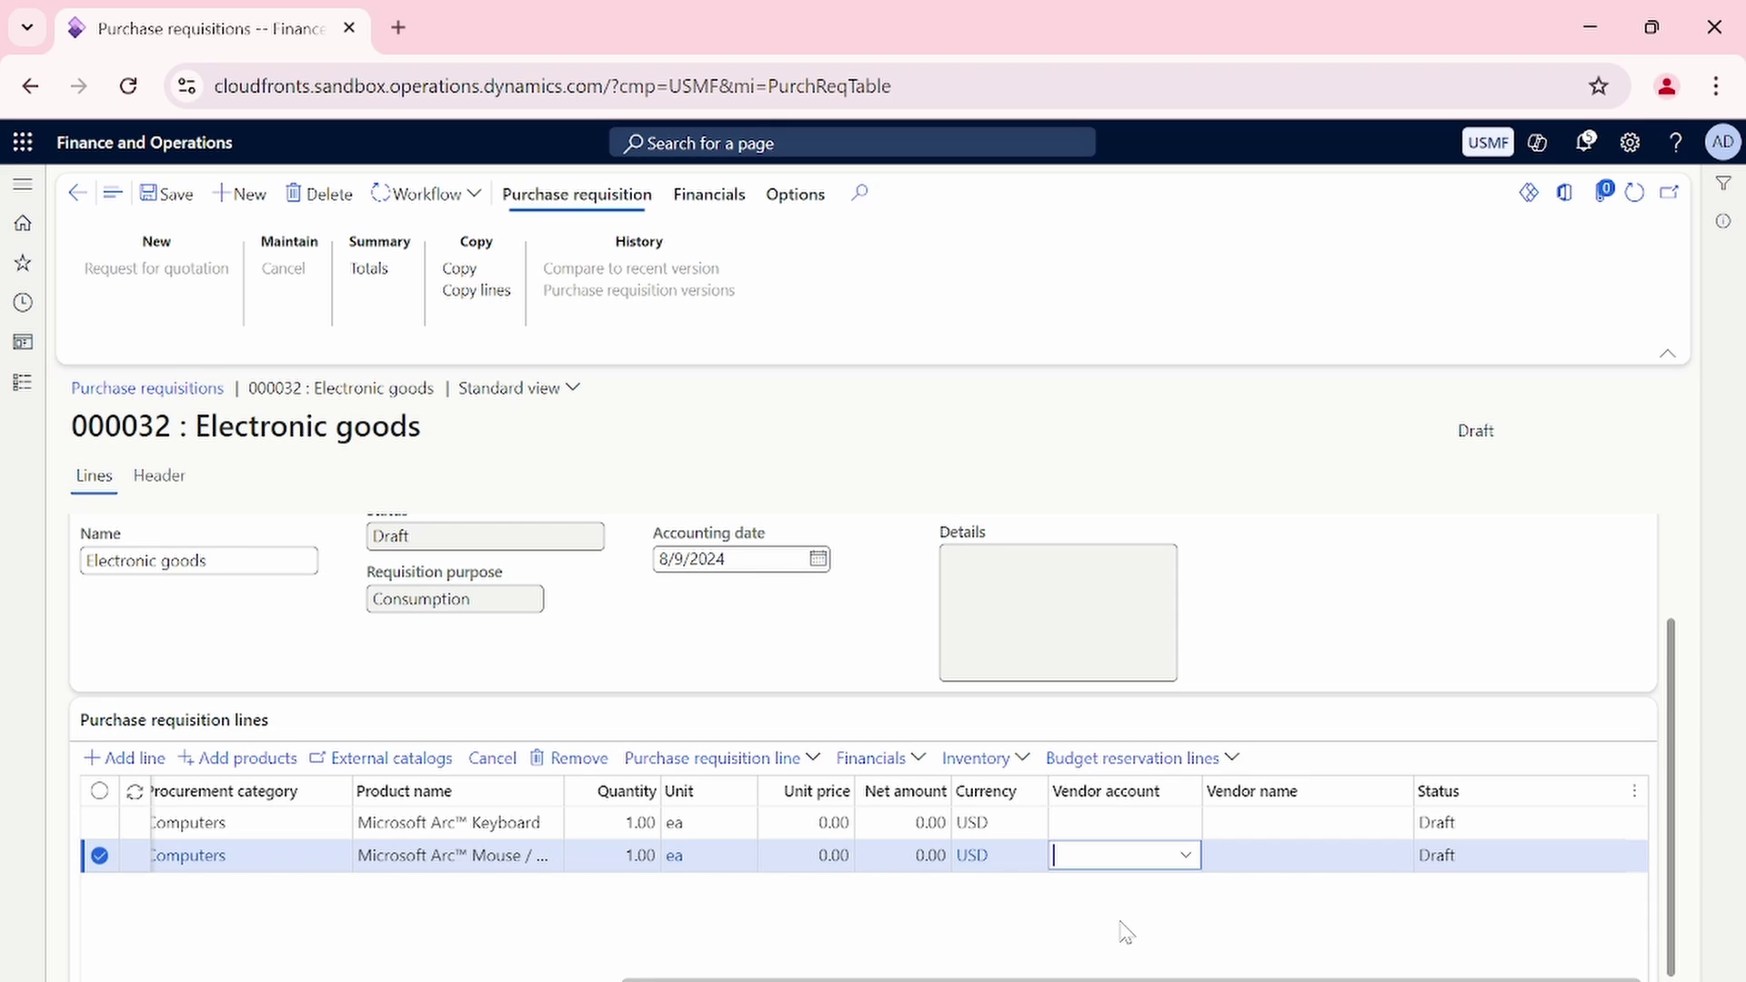
Review both requisition lines again, from their item details through to the unit price and vendor account, before submitting.
click(423, 193)
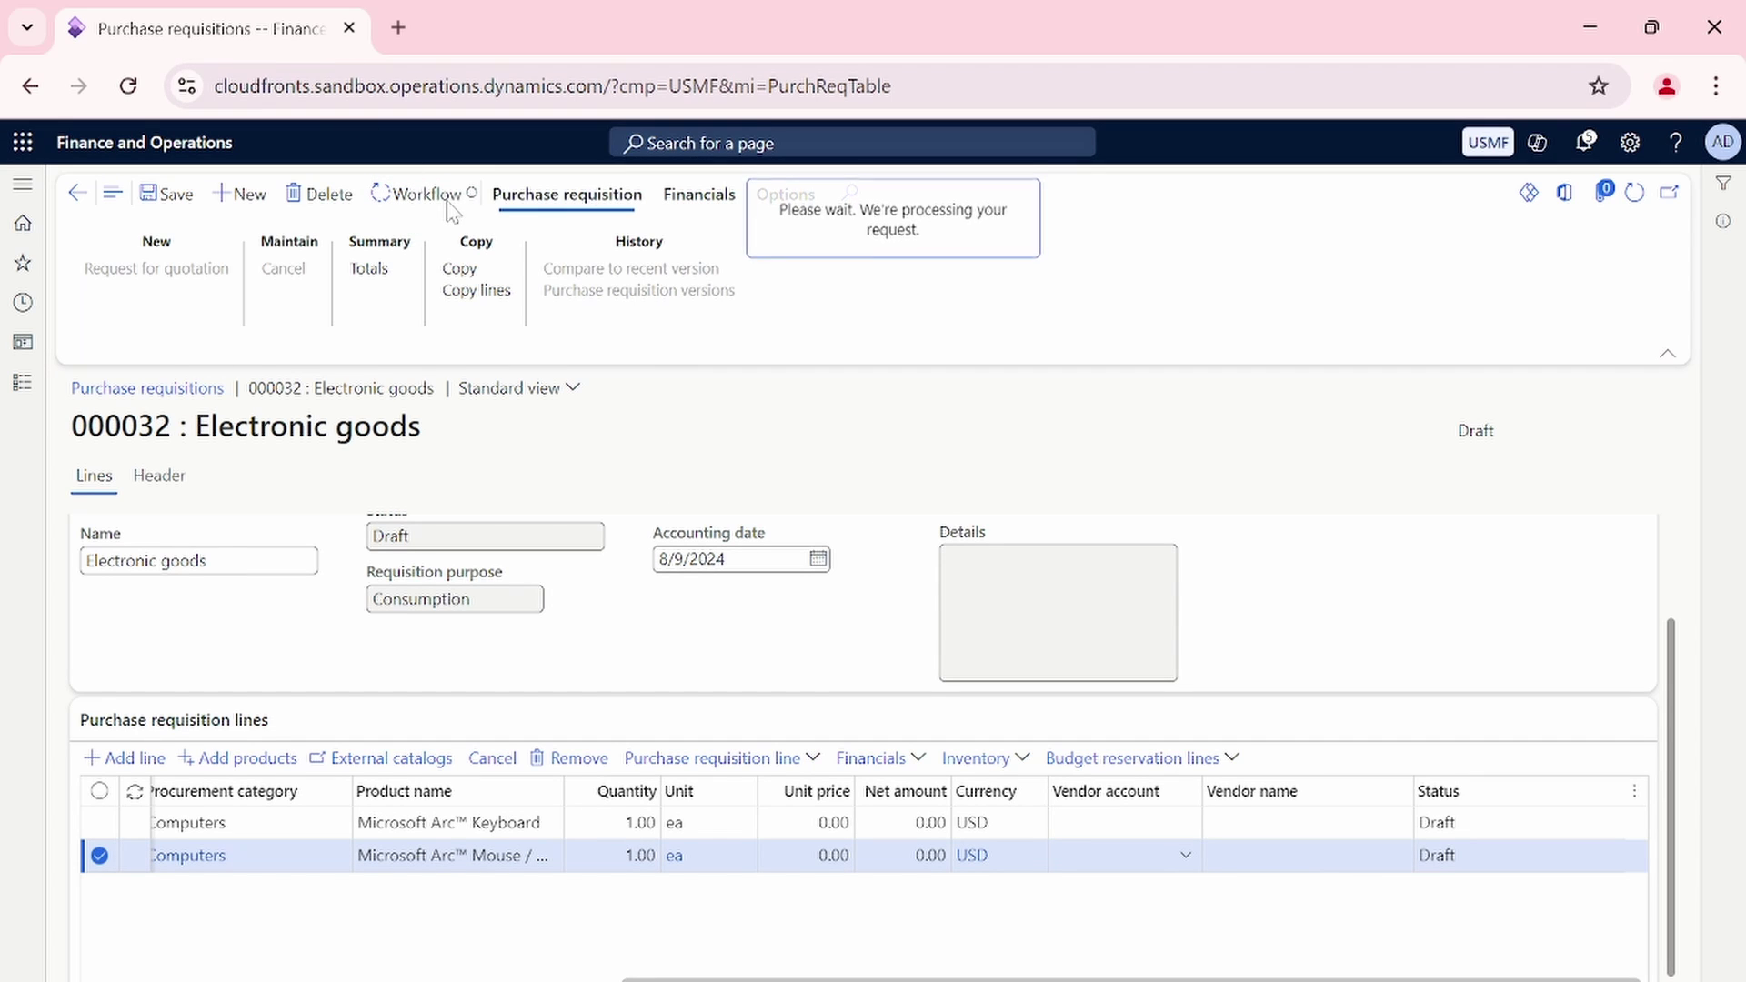
click(1161, 448)
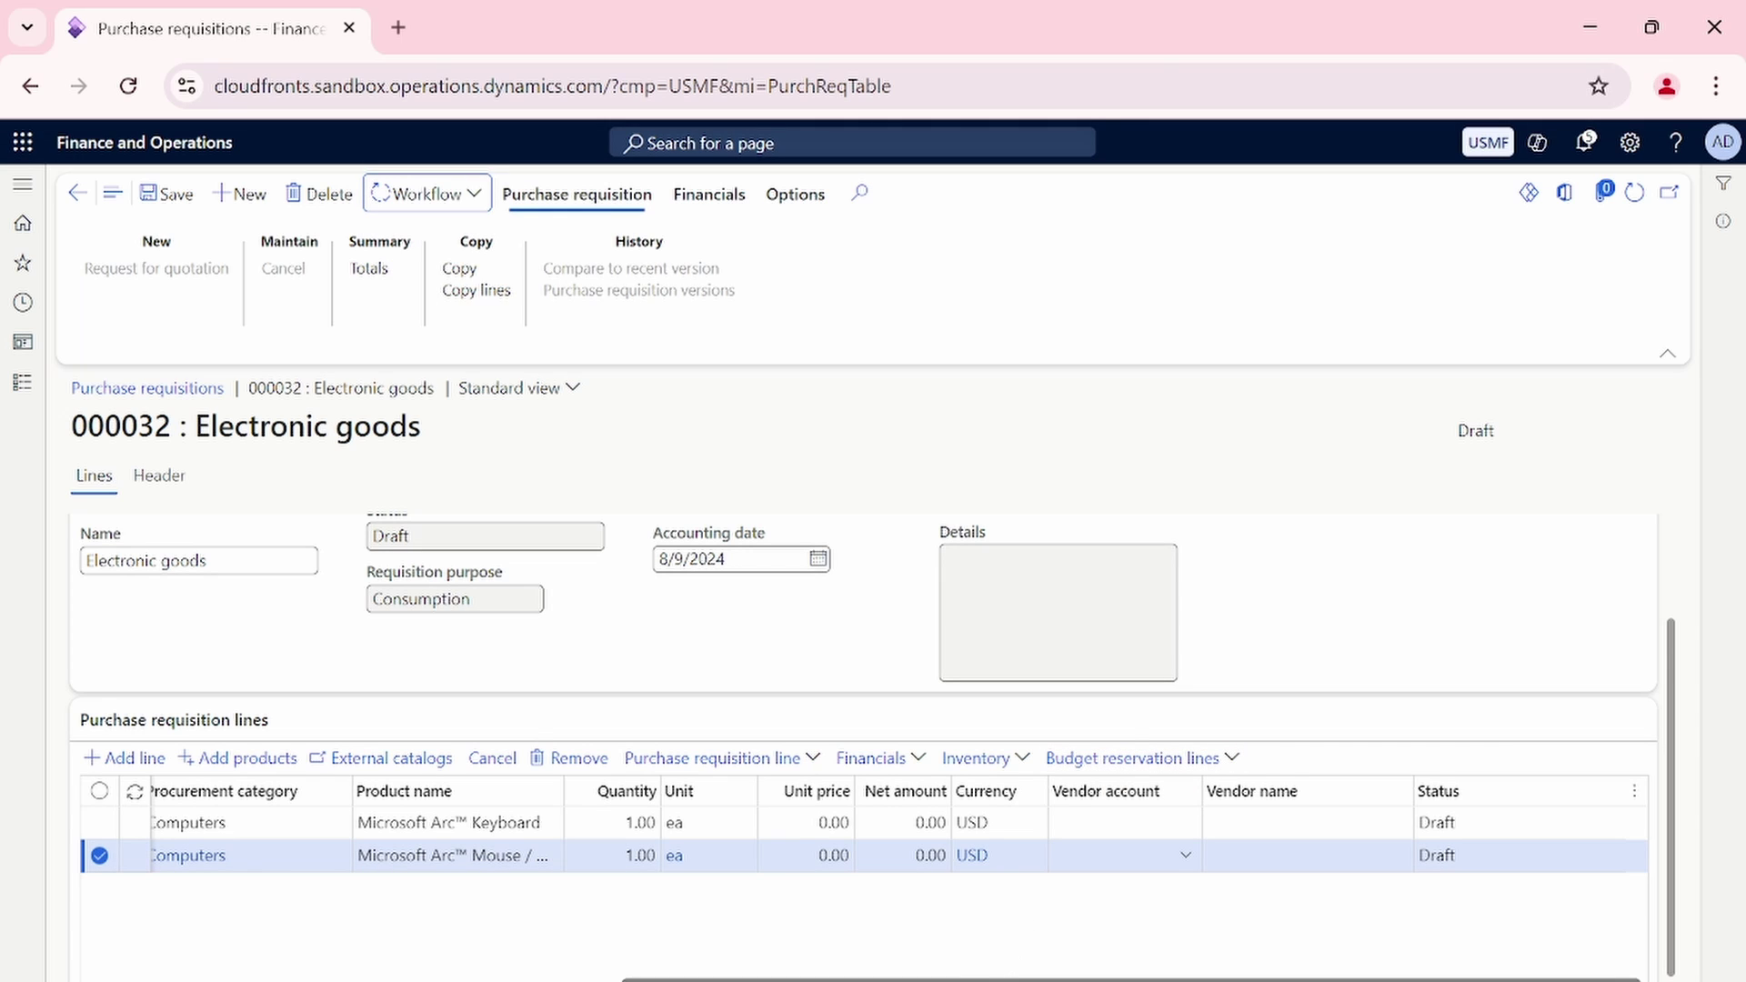
click(806, 822)
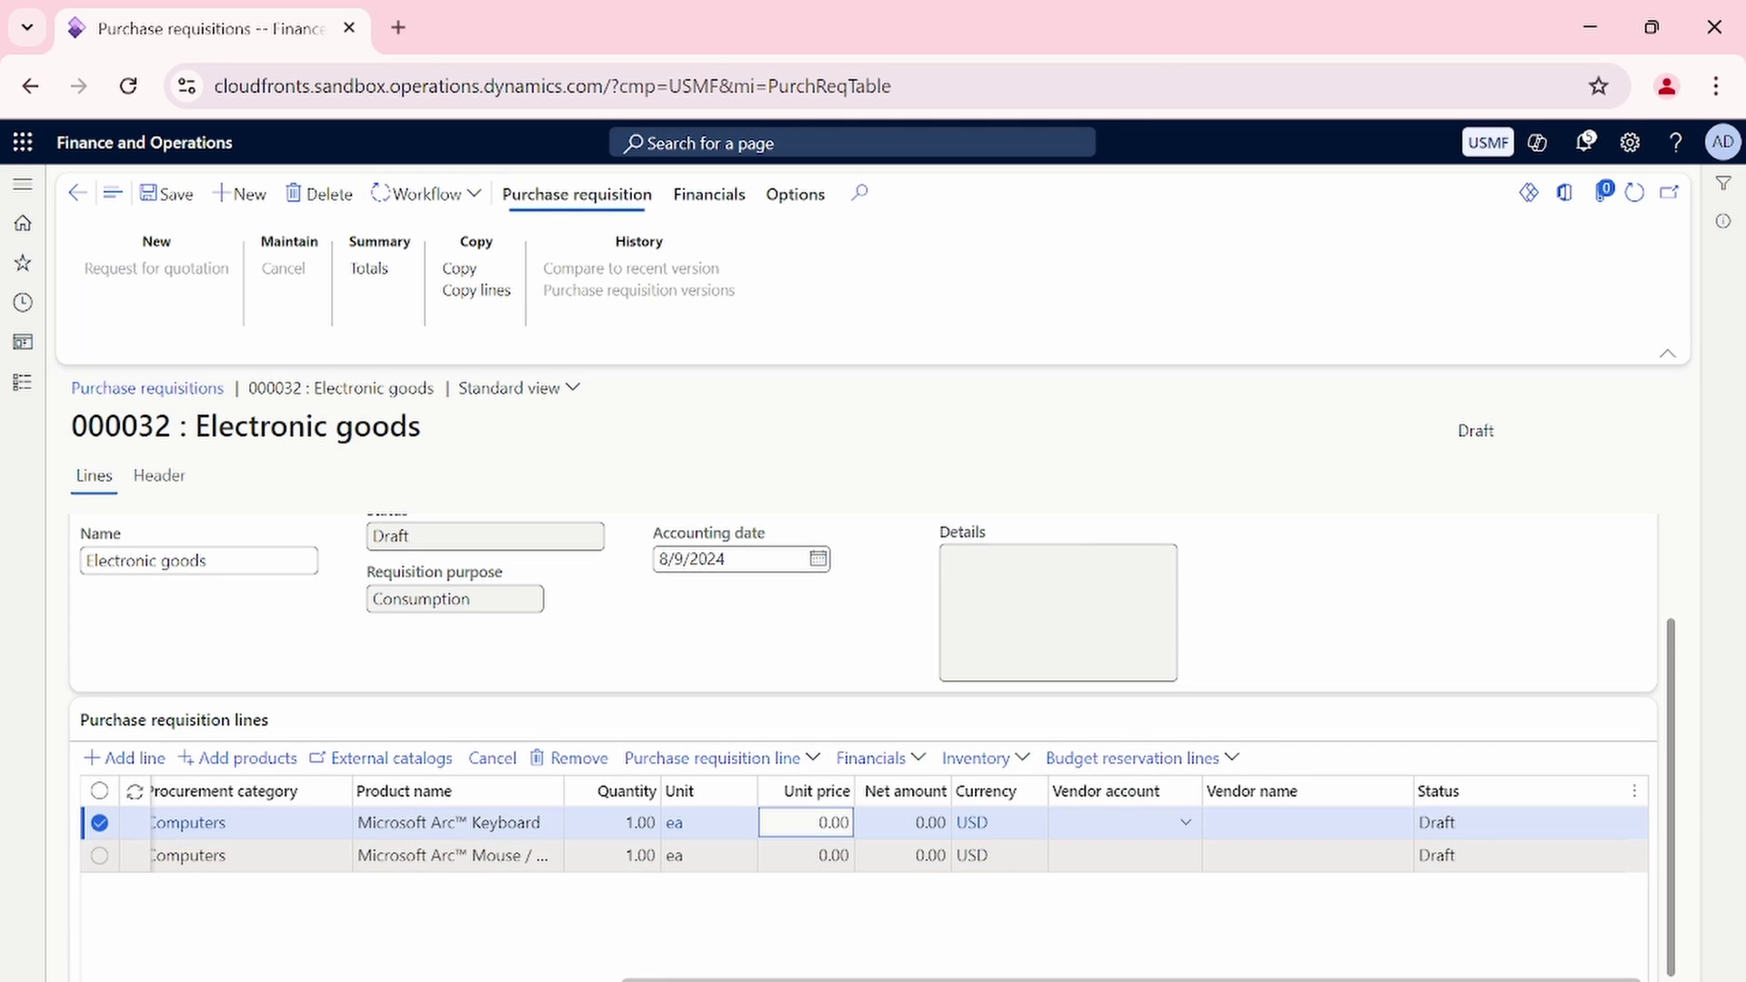
click(1123, 822)
click(1123, 855)
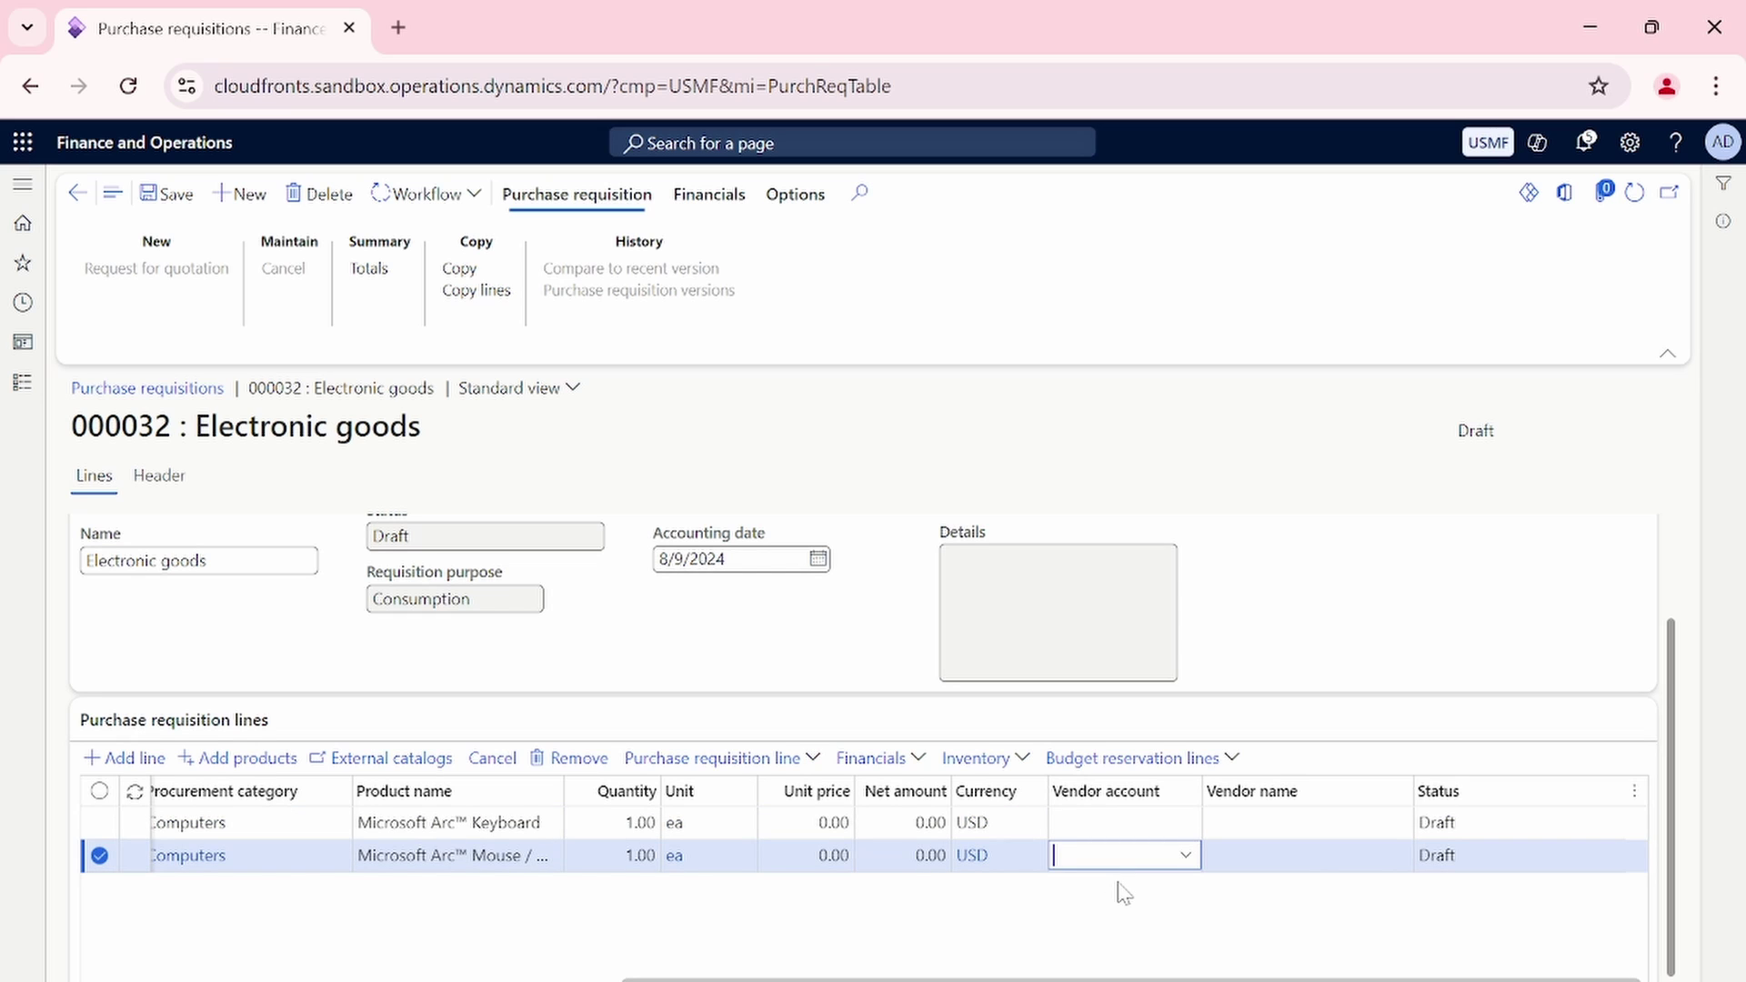
click(806, 822)
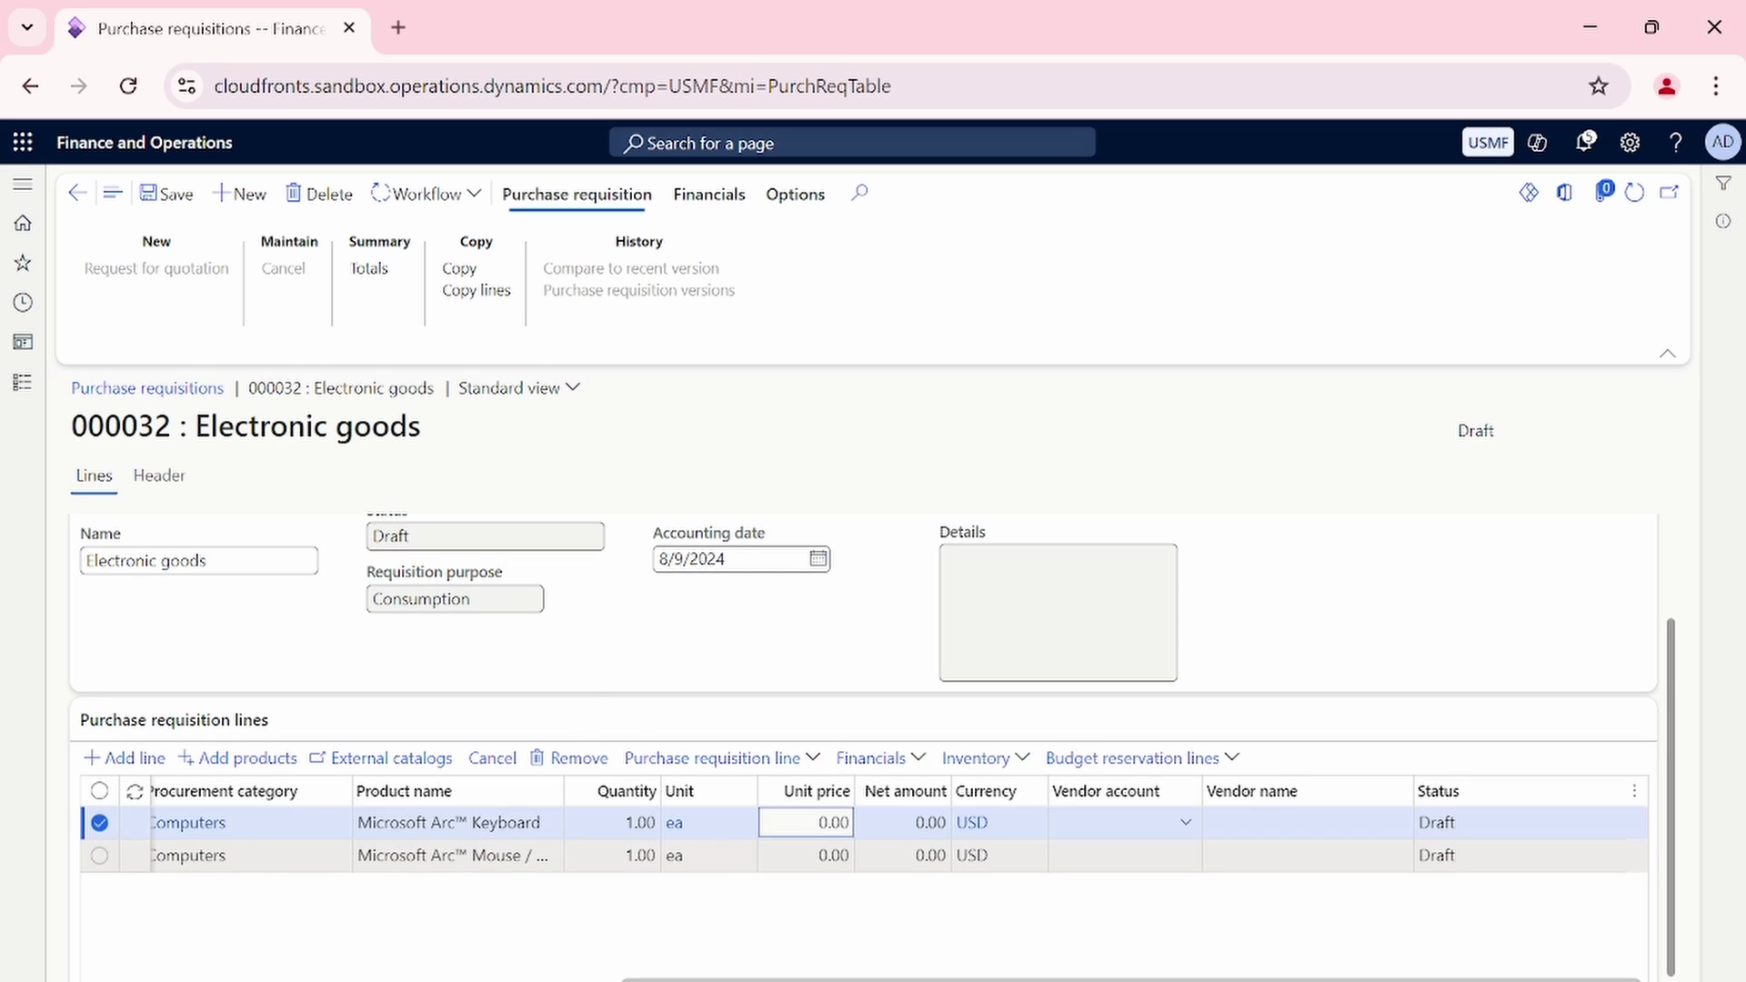
click(806, 855)
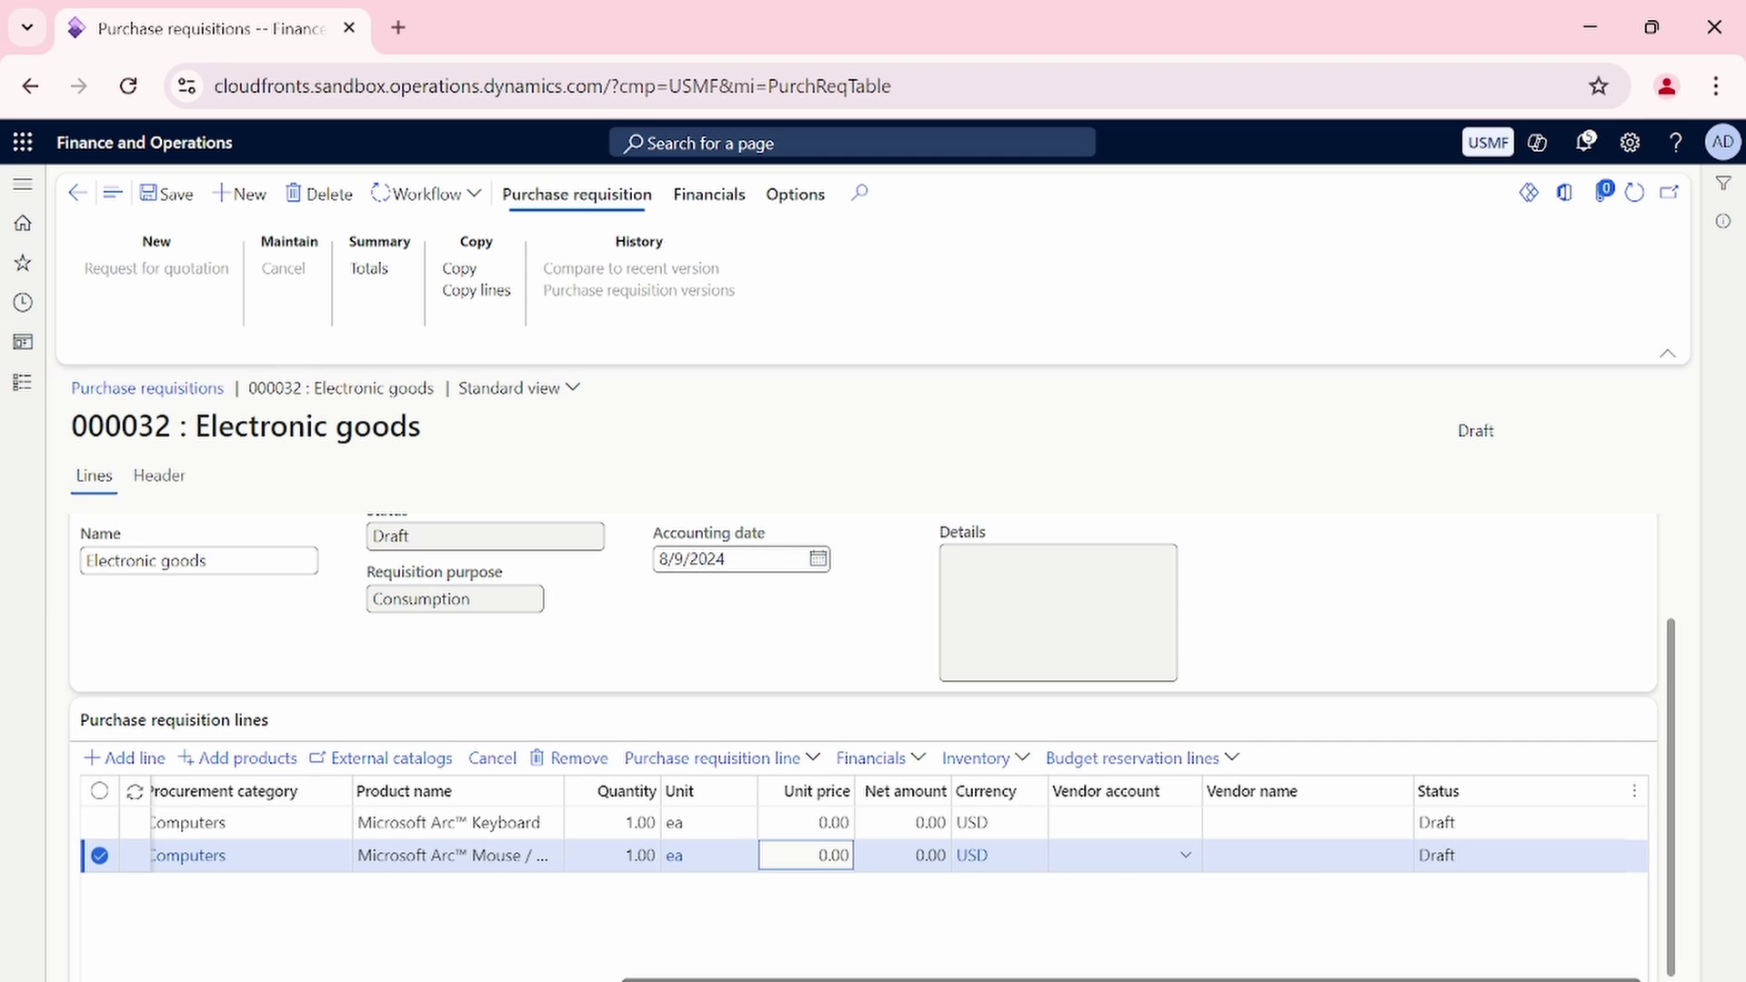
click(313, 571)
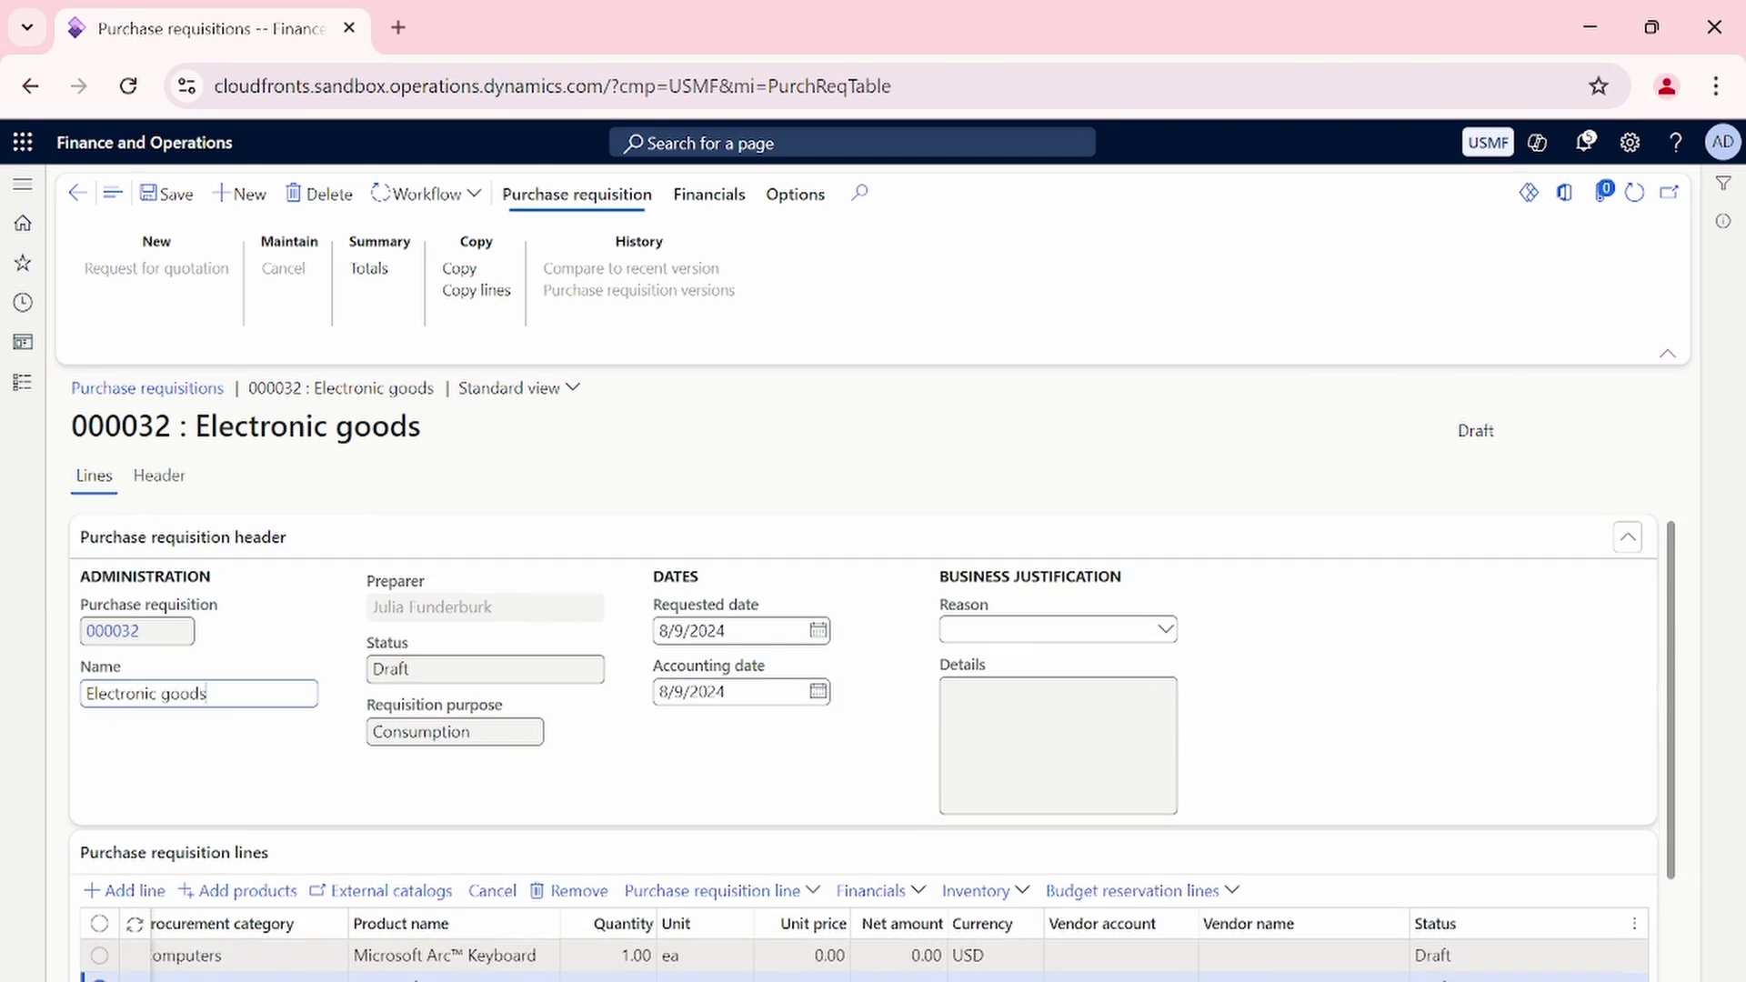
scroll(815, 964, down, 2)
drag(843, 939, 9, 506)
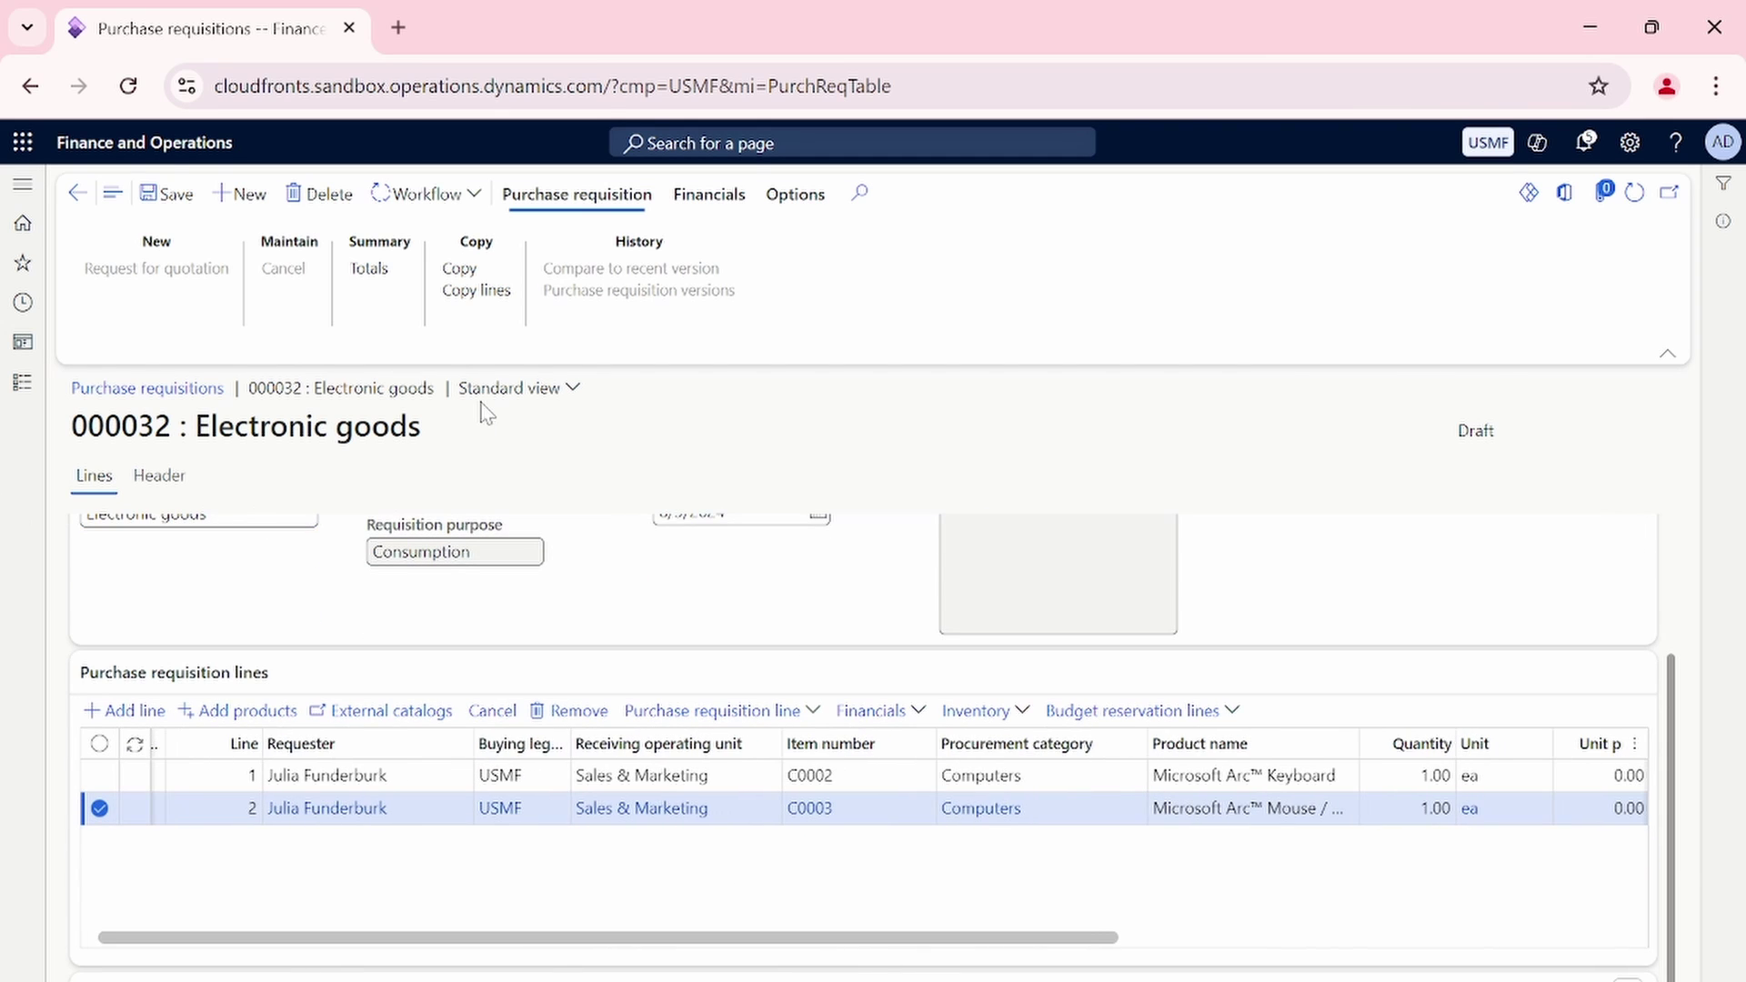
scroll(862, 746, up, 2)
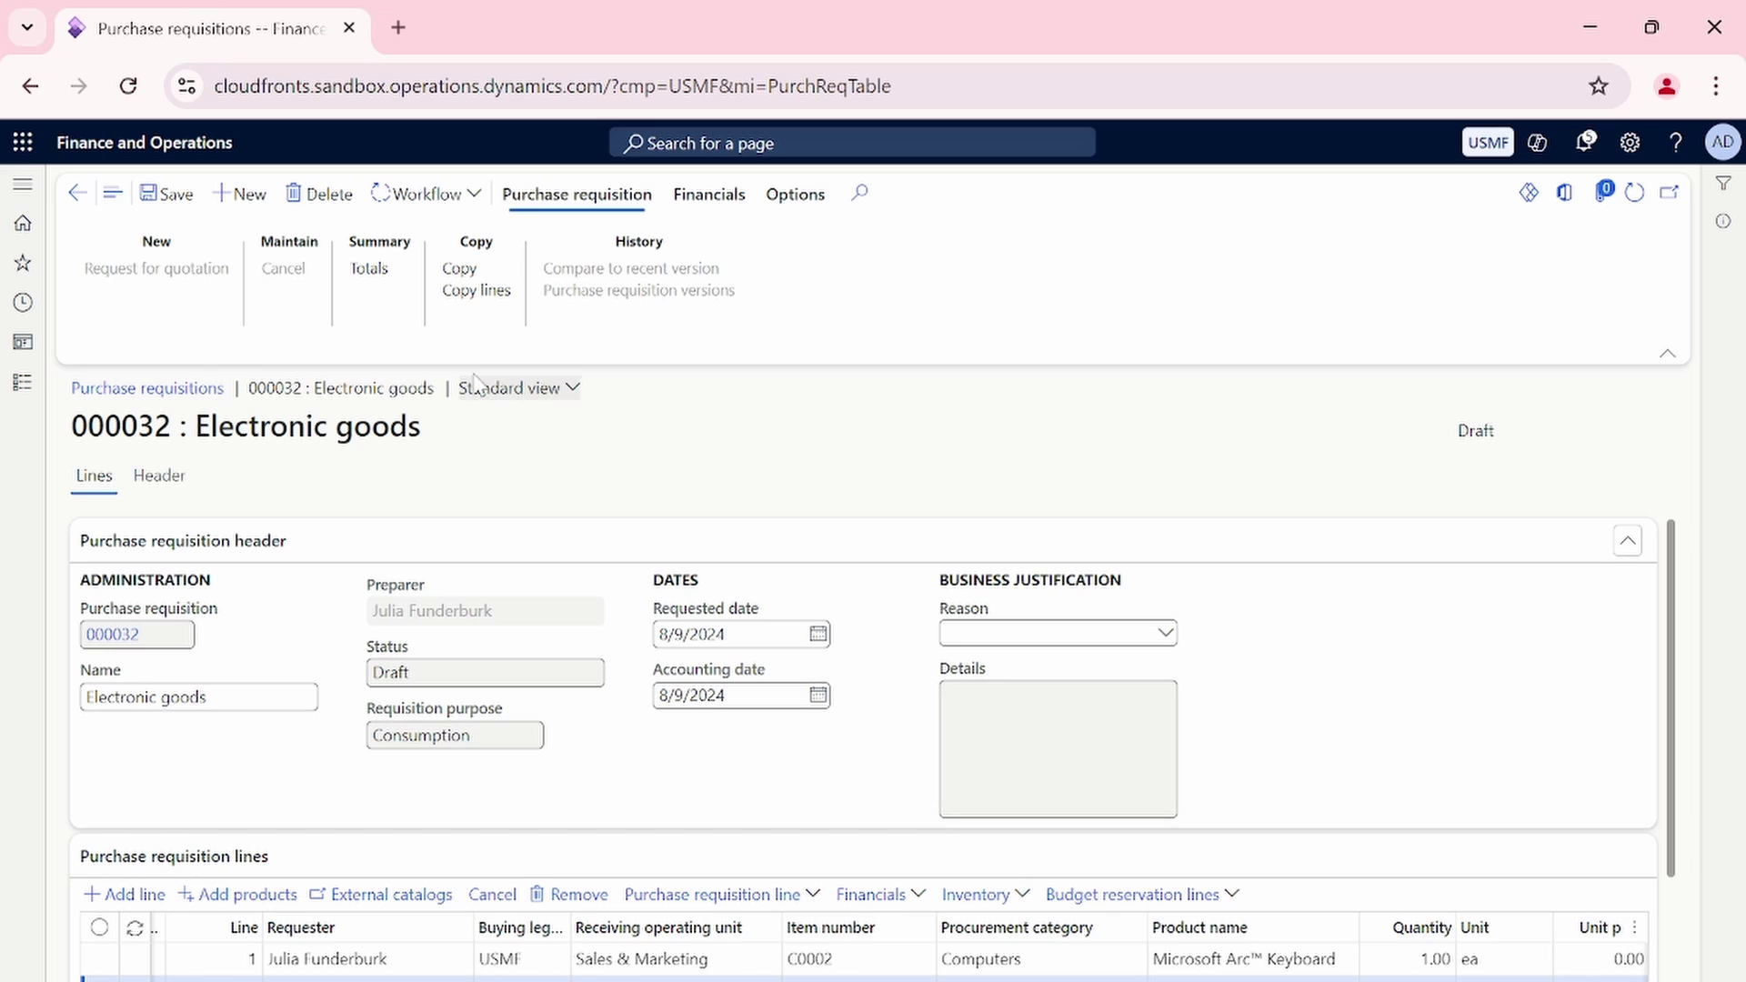
click(411, 205)
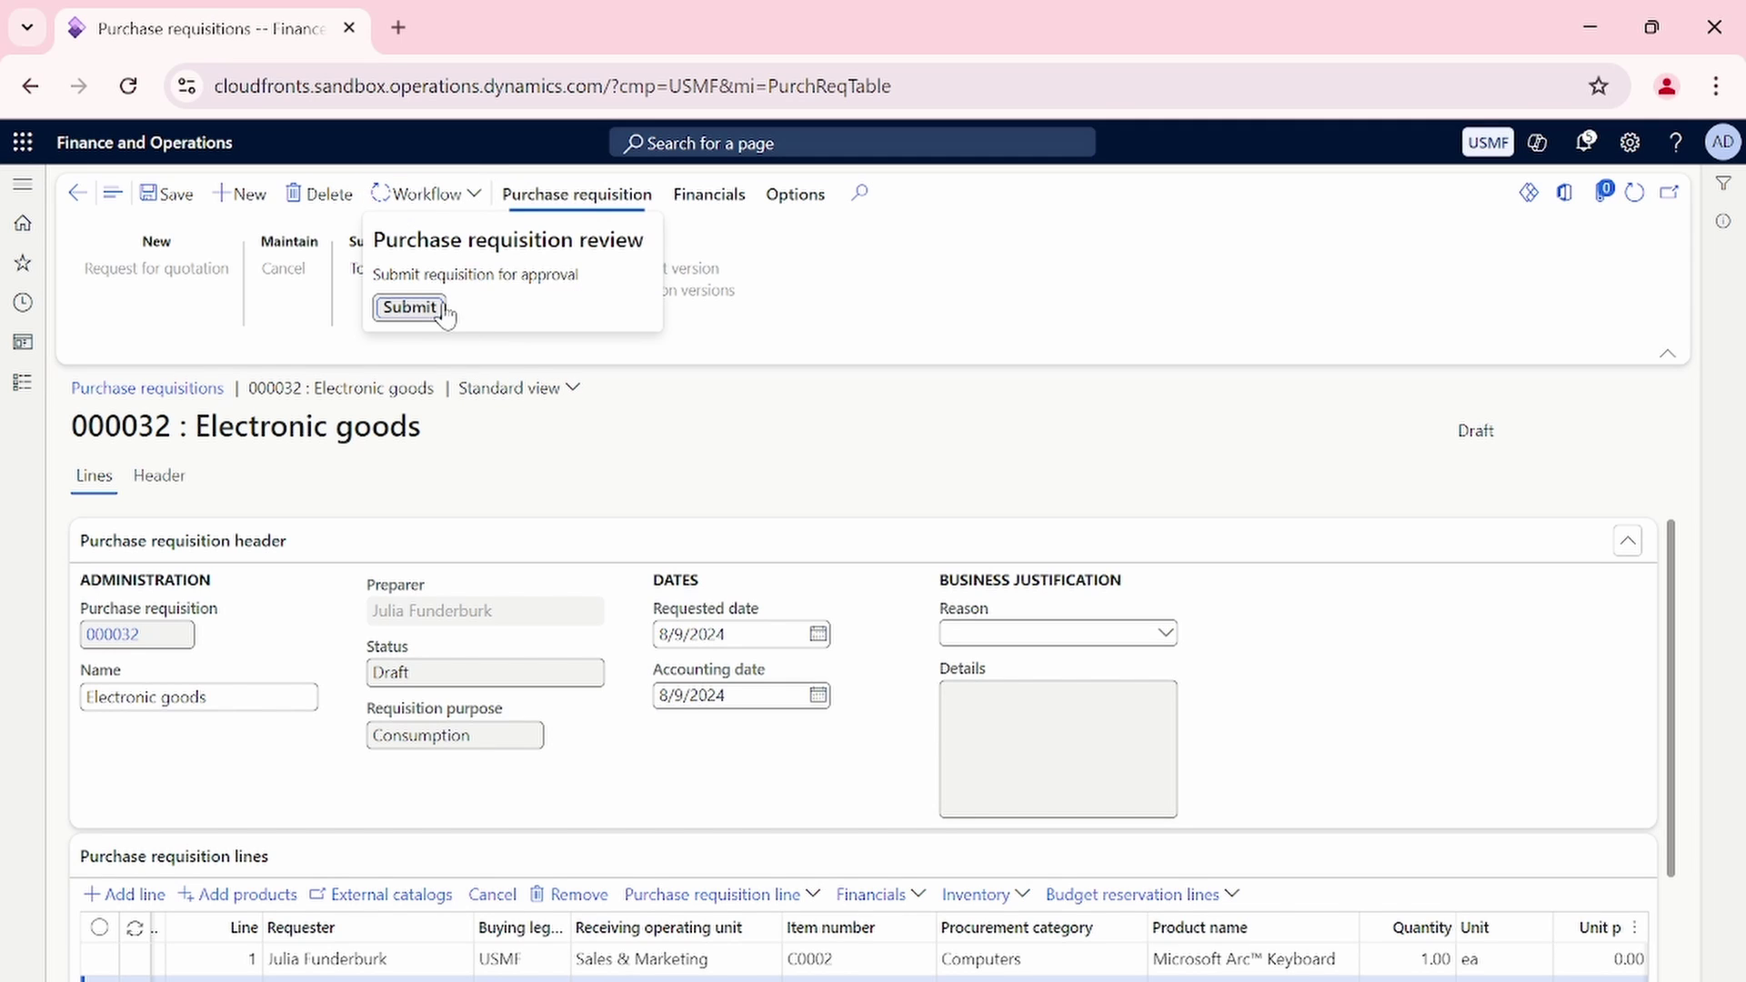
click(1058, 334)
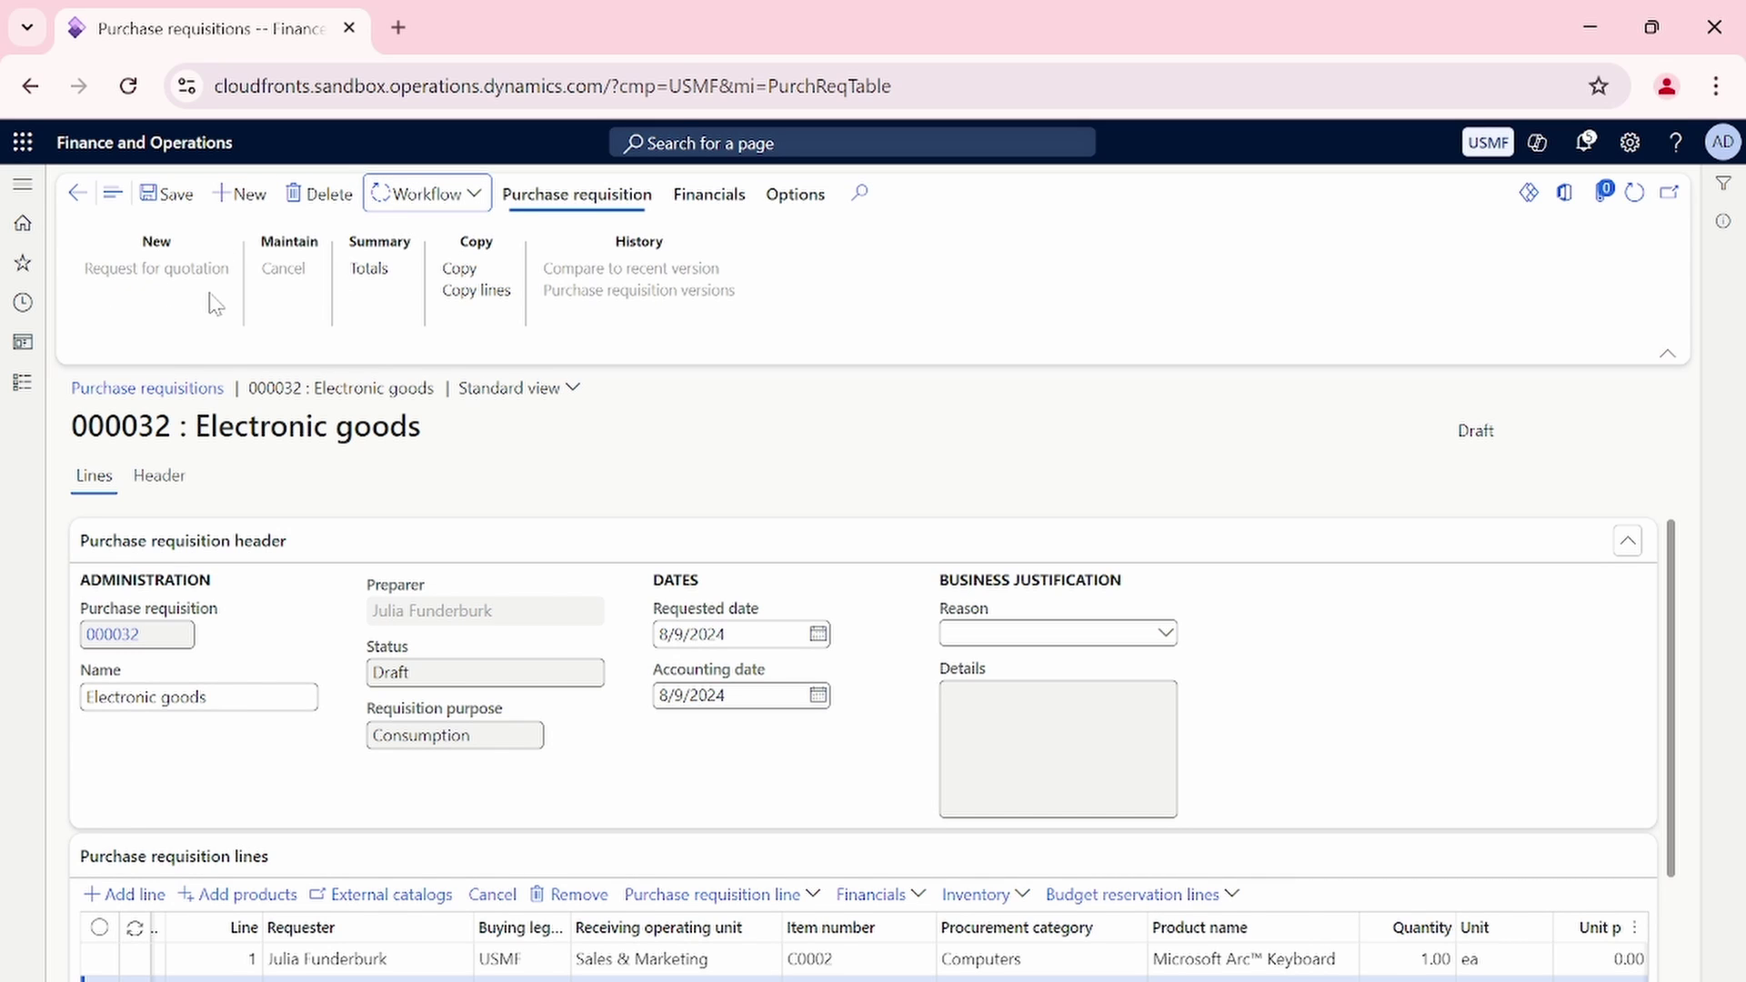
scroll(1209, 896, down, 3)
scroll(1219, 896, up, 3)
Submit the Electronic goods purchase requisition to the review workflow and check its status.
click(425, 194)
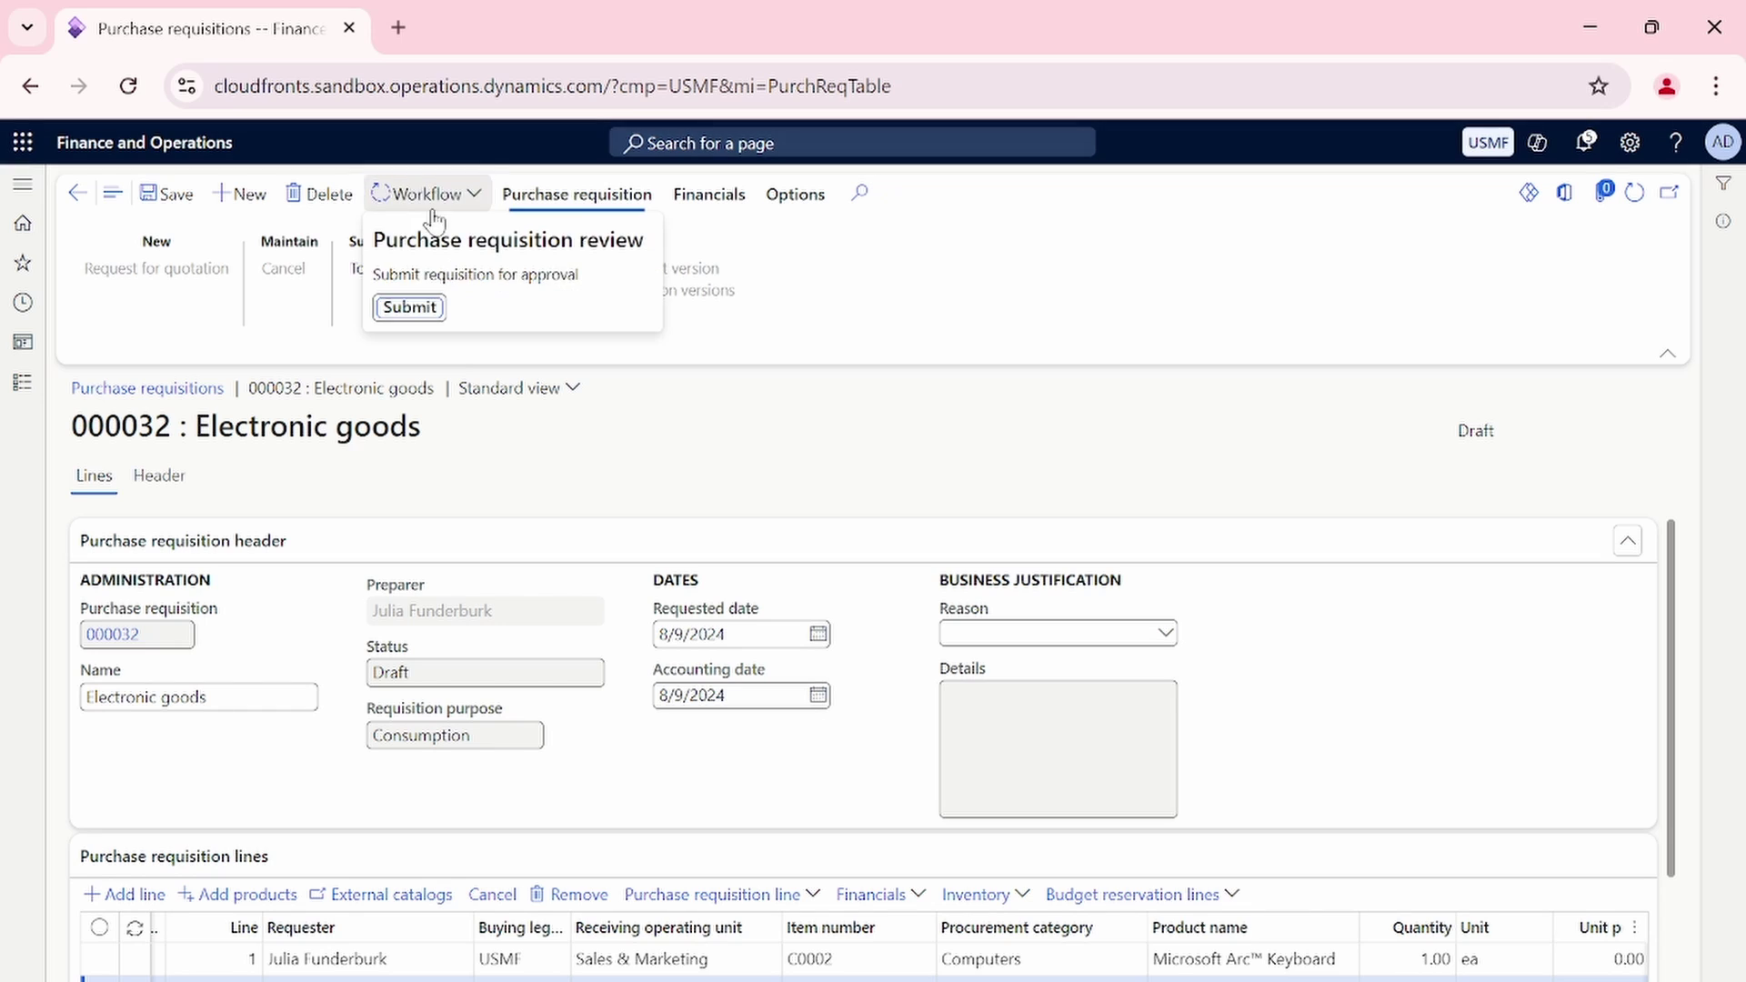
click(409, 307)
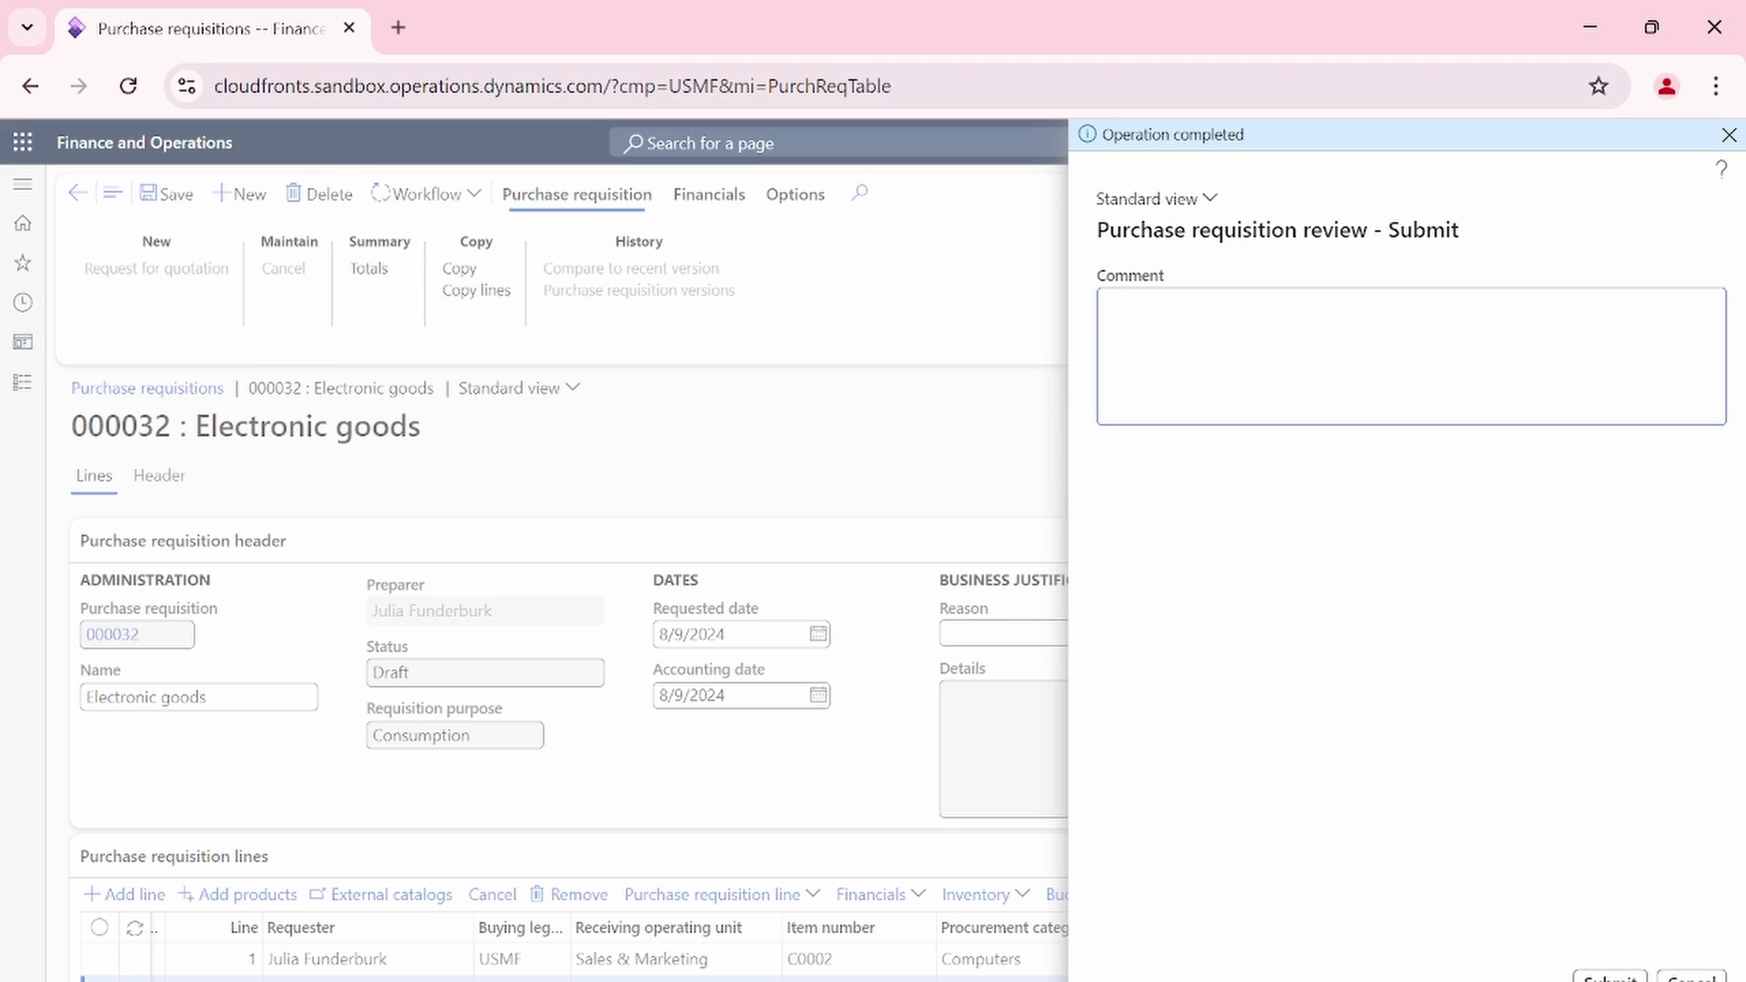
click(1117, 384)
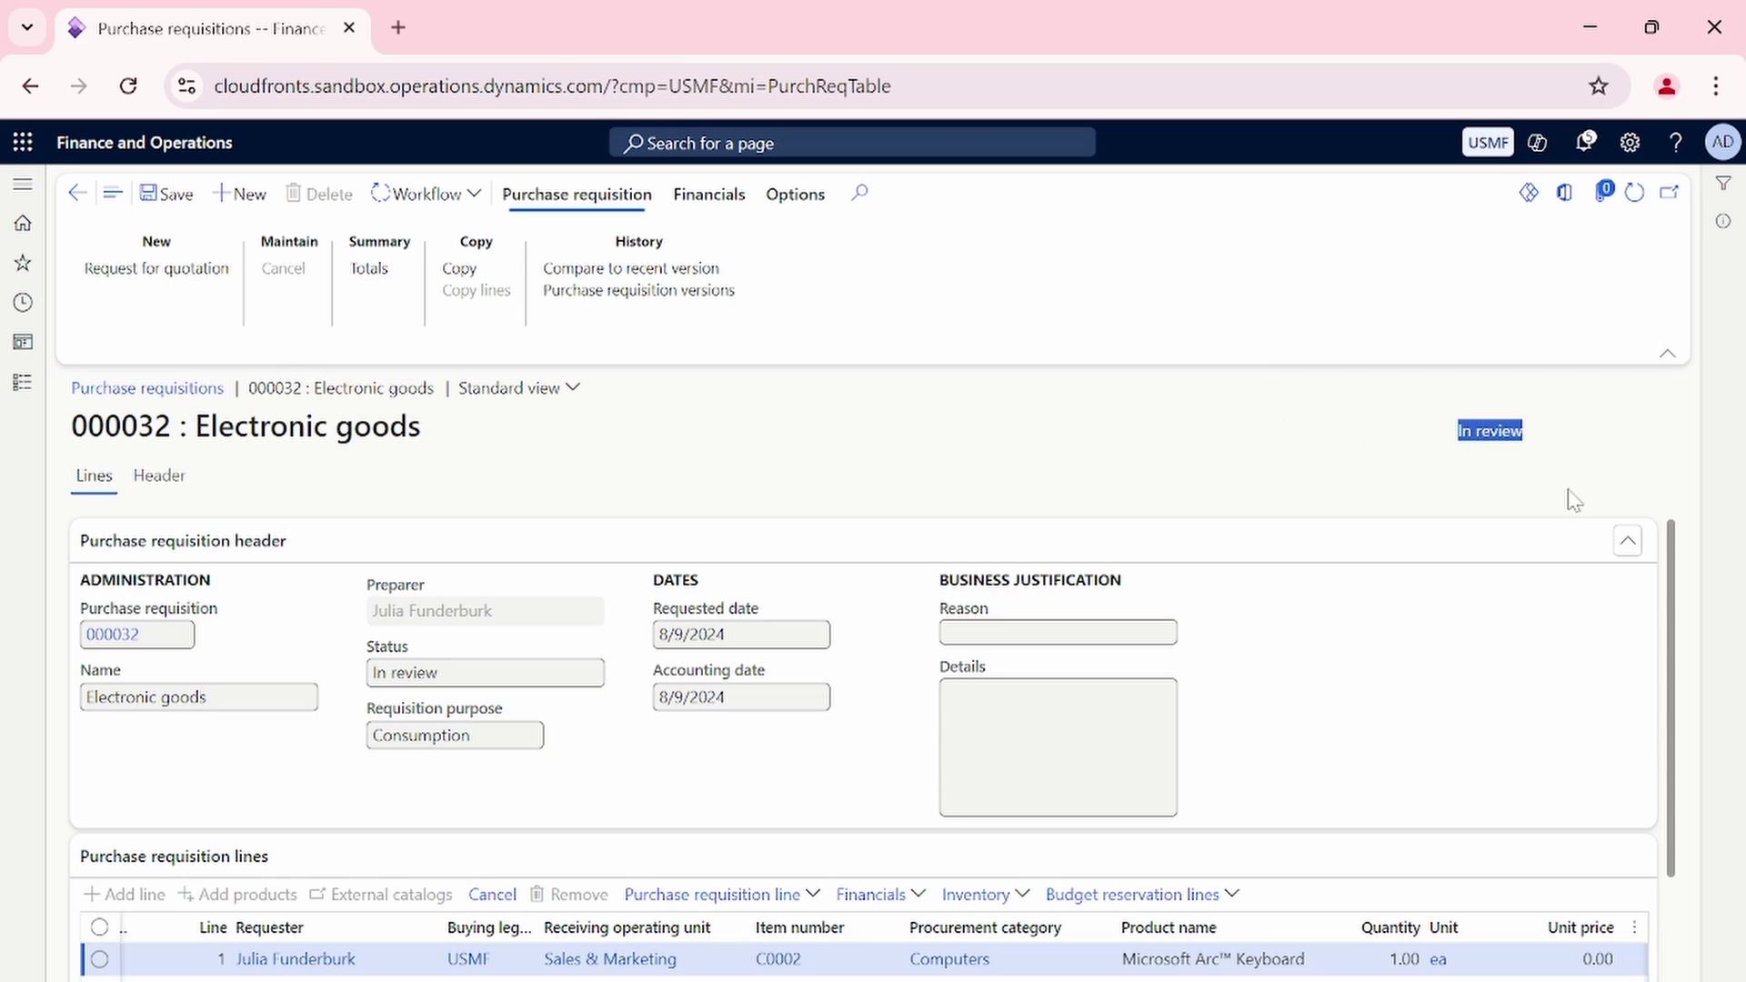
drag(1528, 431, 1448, 415)
scroll(582, 618, down, 2)
scroll(596, 637, up, 2)
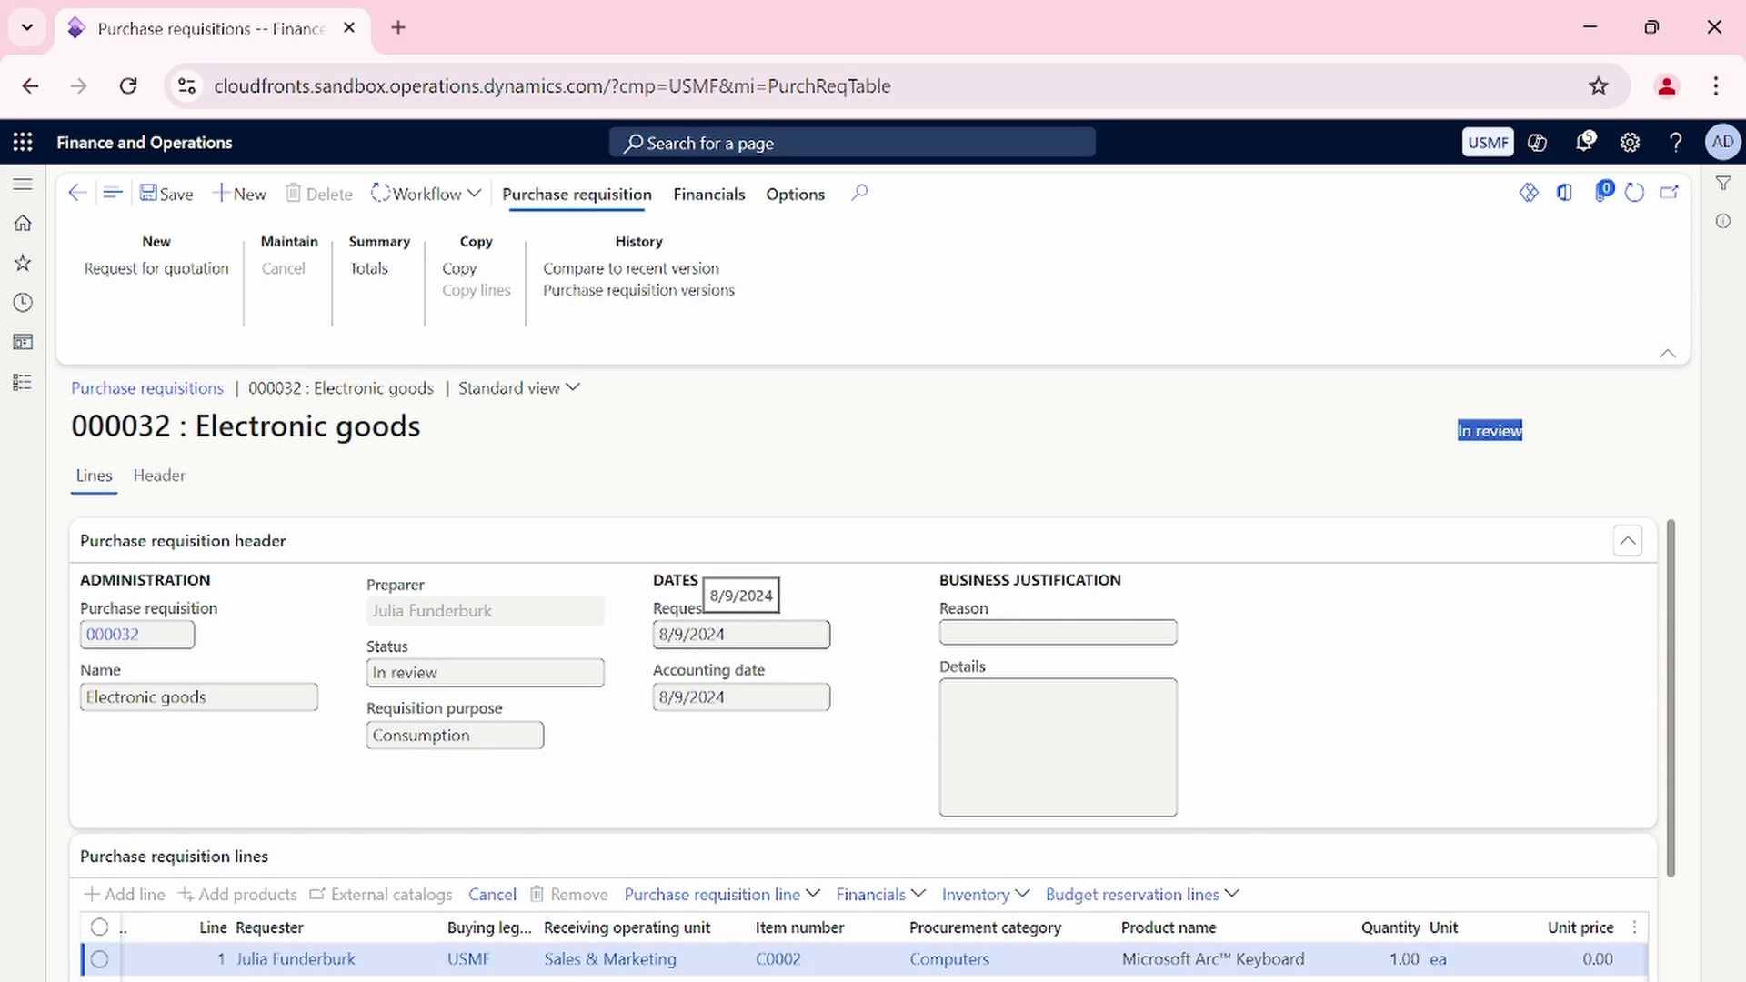
Create a request for quotation from the requisition for buying legal entity USMF, copying both lines, C0002 and C0003.
scroll(582, 582, down, 2)
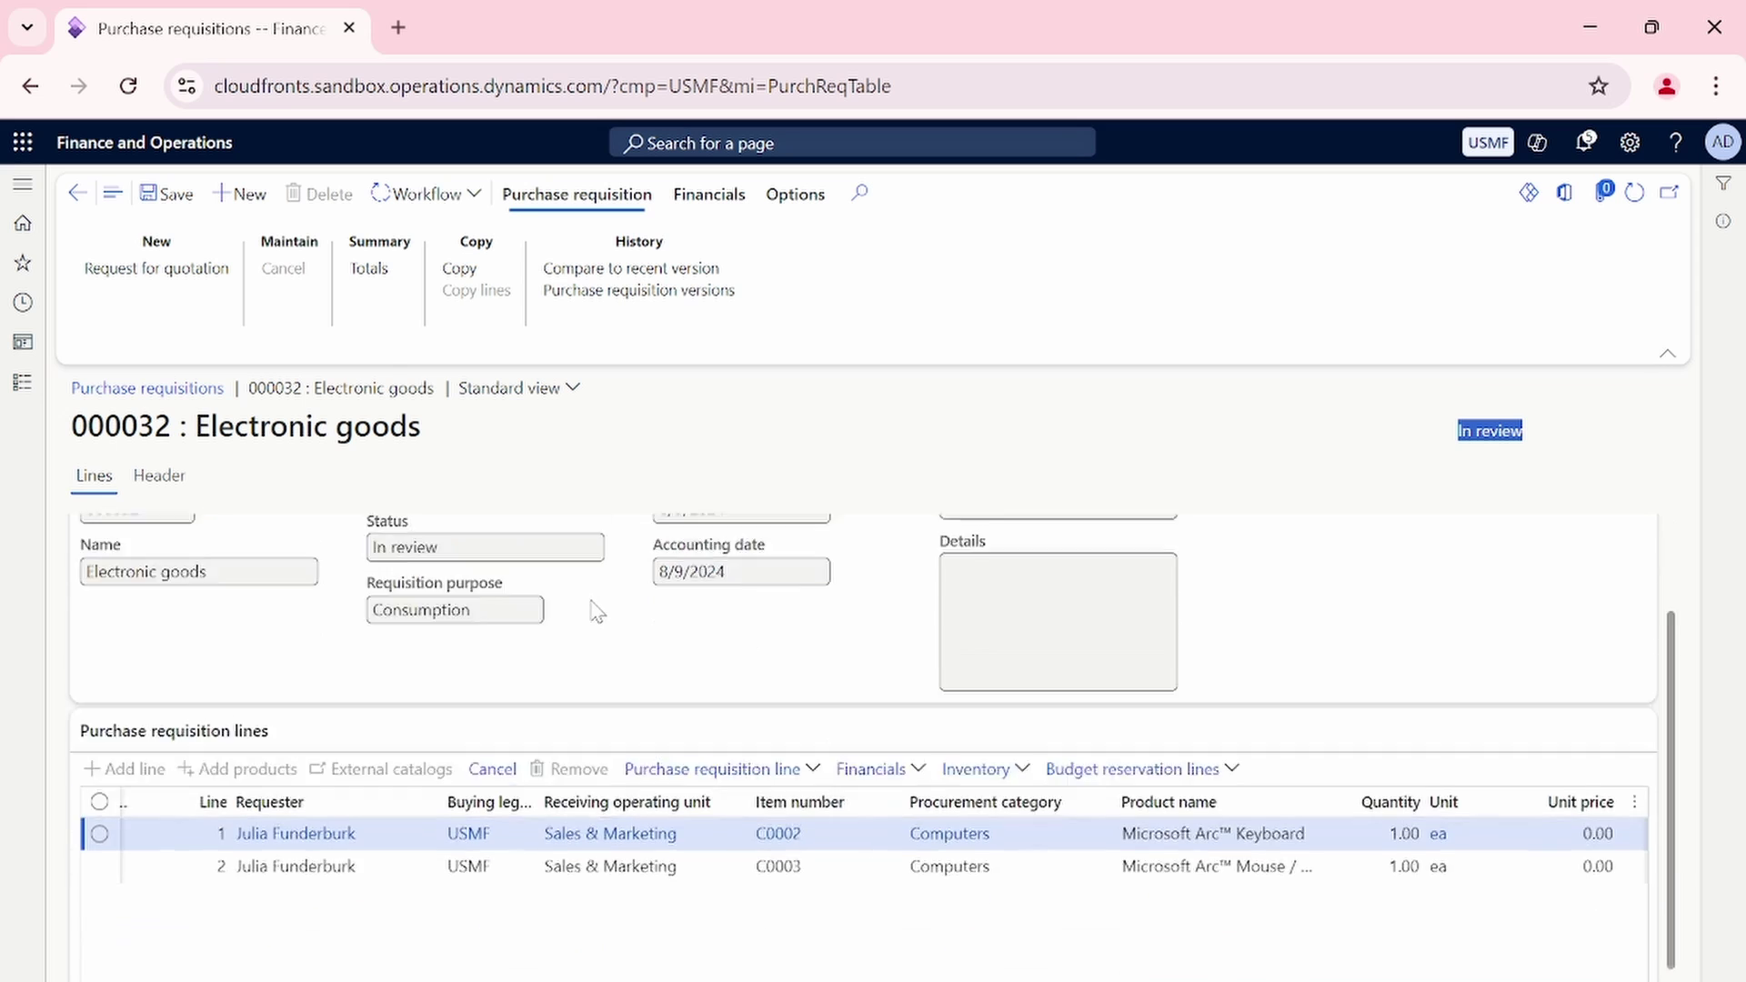
scroll(592, 611, up, 2)
click(101, 277)
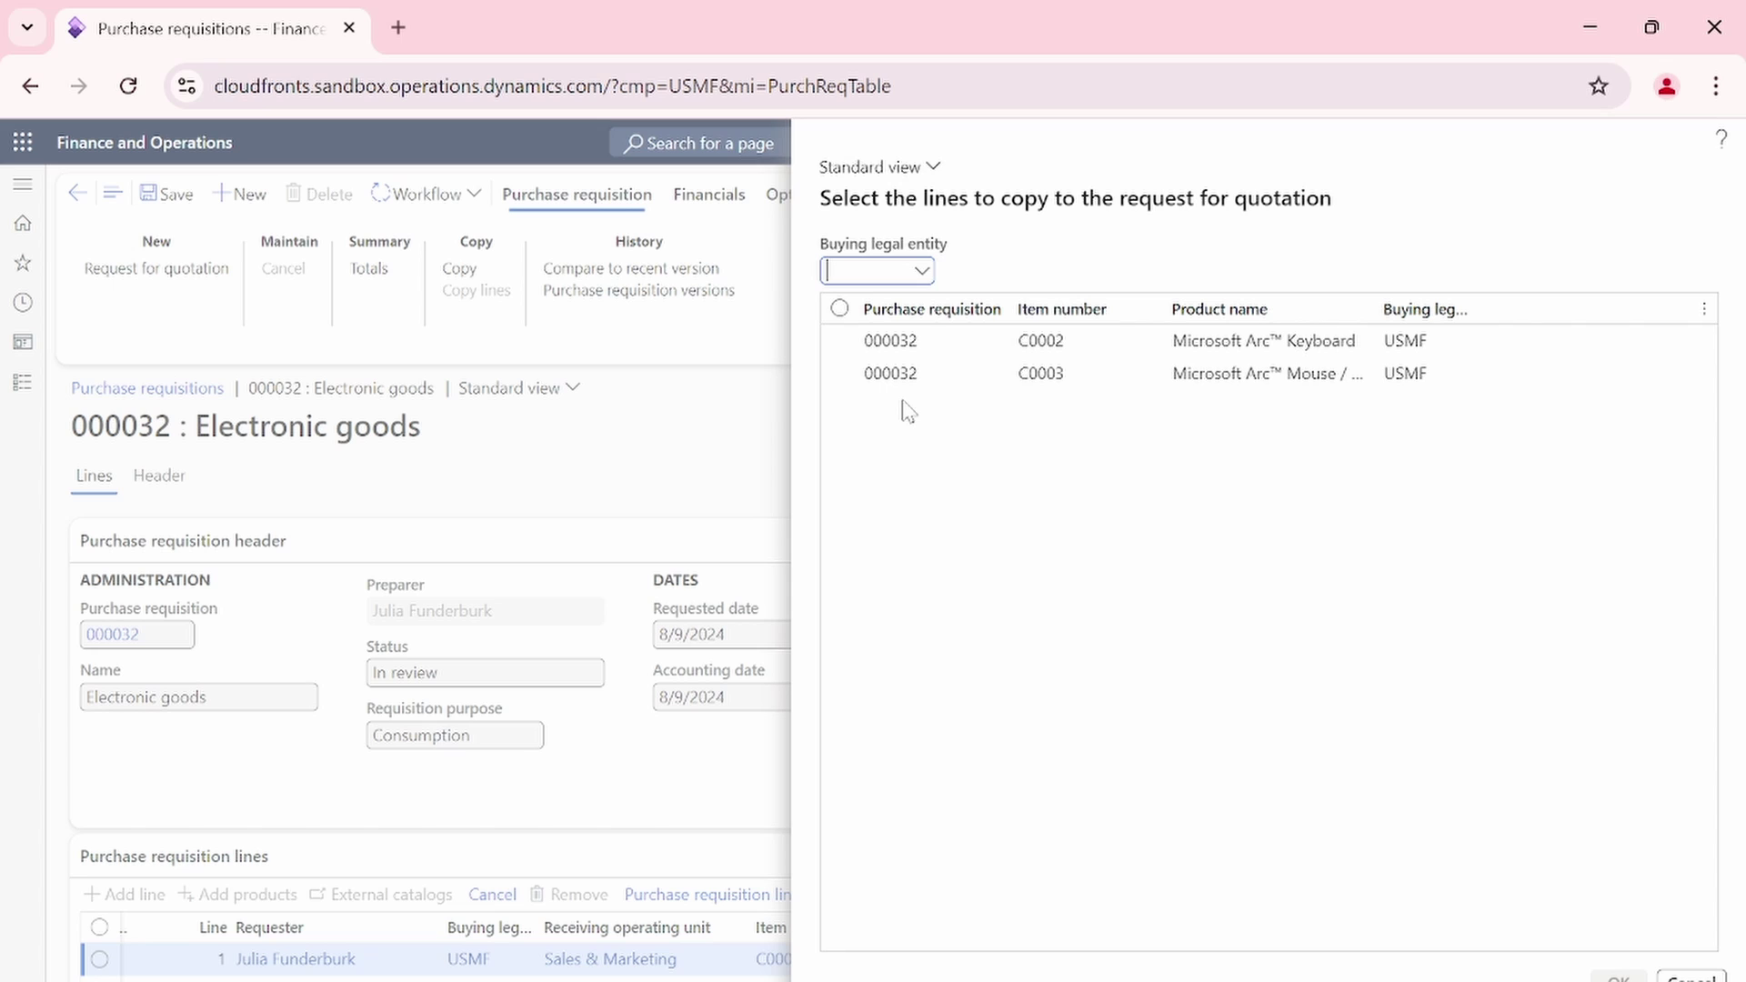
click(920, 276)
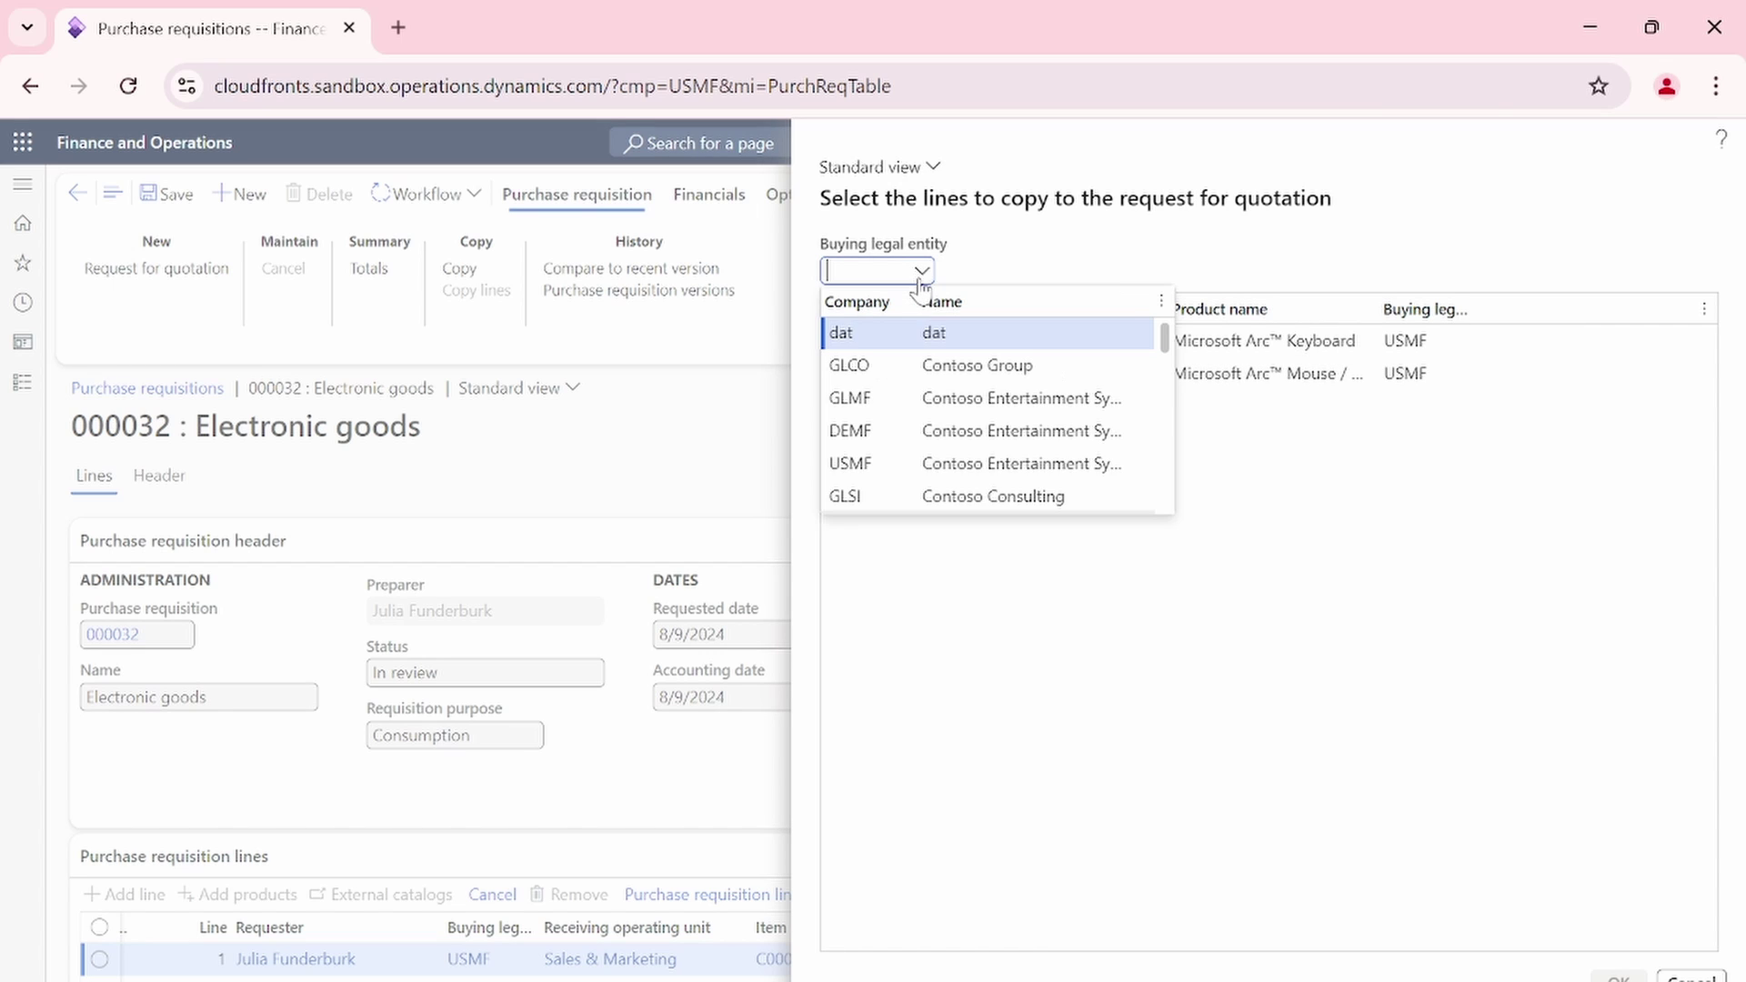
scroll(987, 428, down, 2)
scroll(987, 428, up, 2)
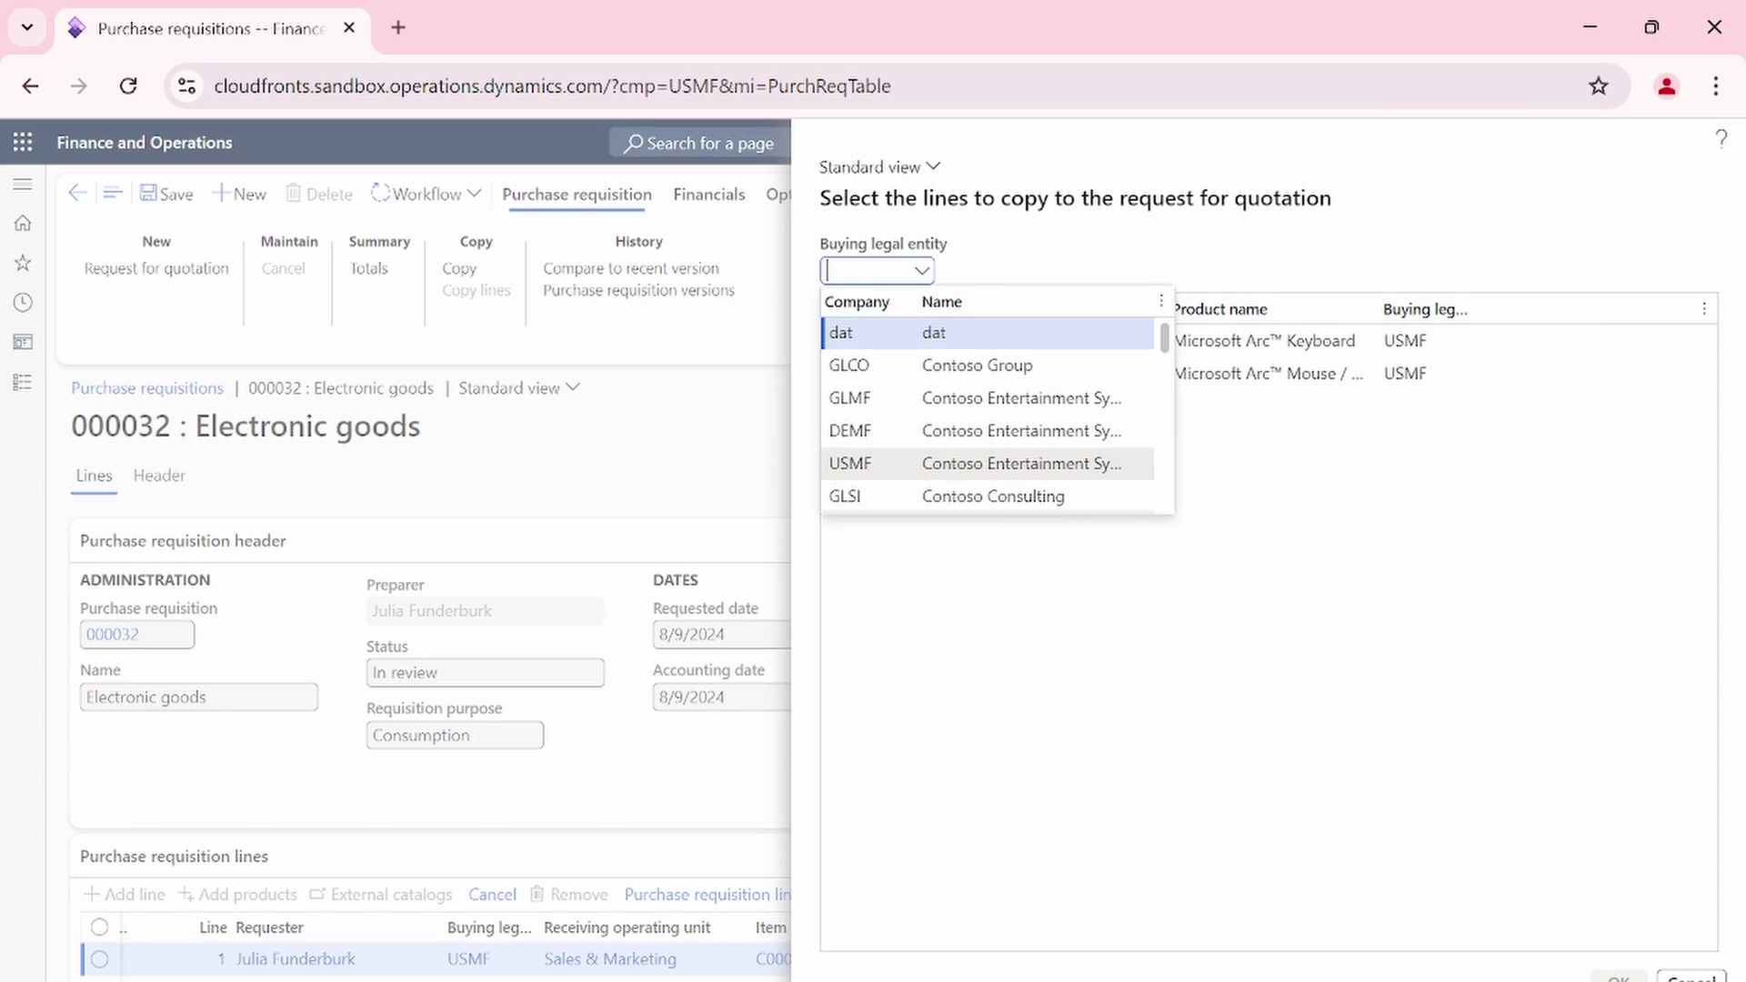
click(1124, 464)
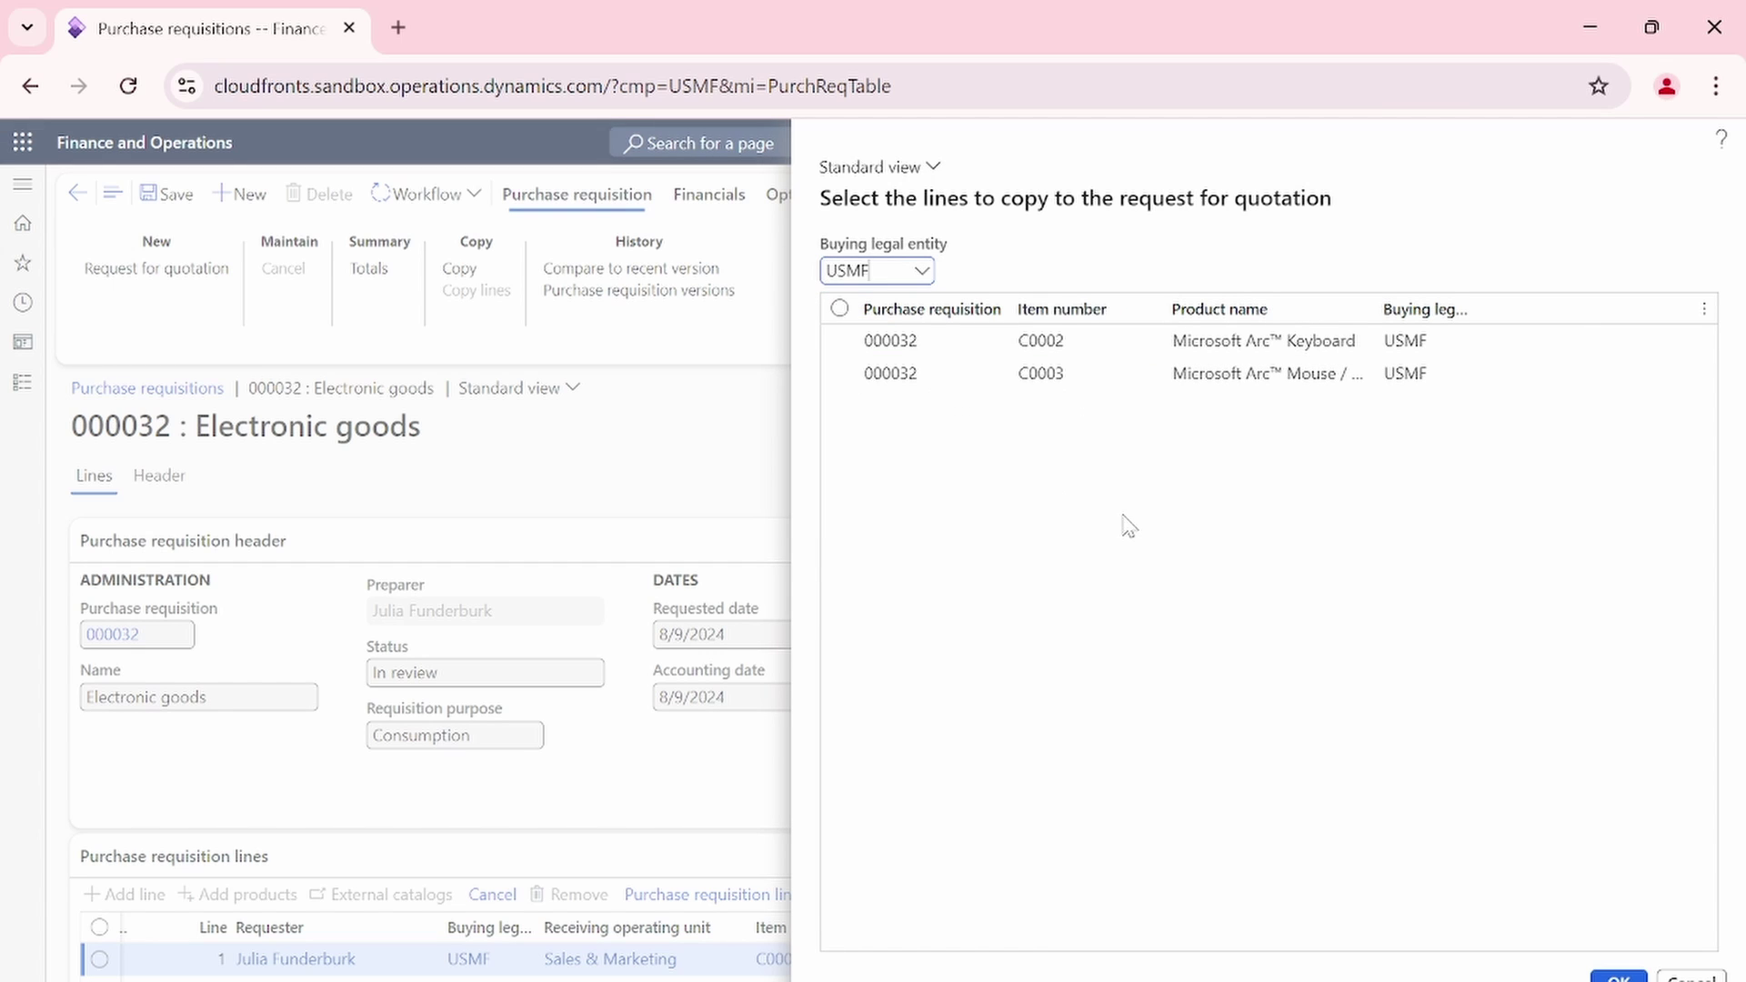
click(838, 311)
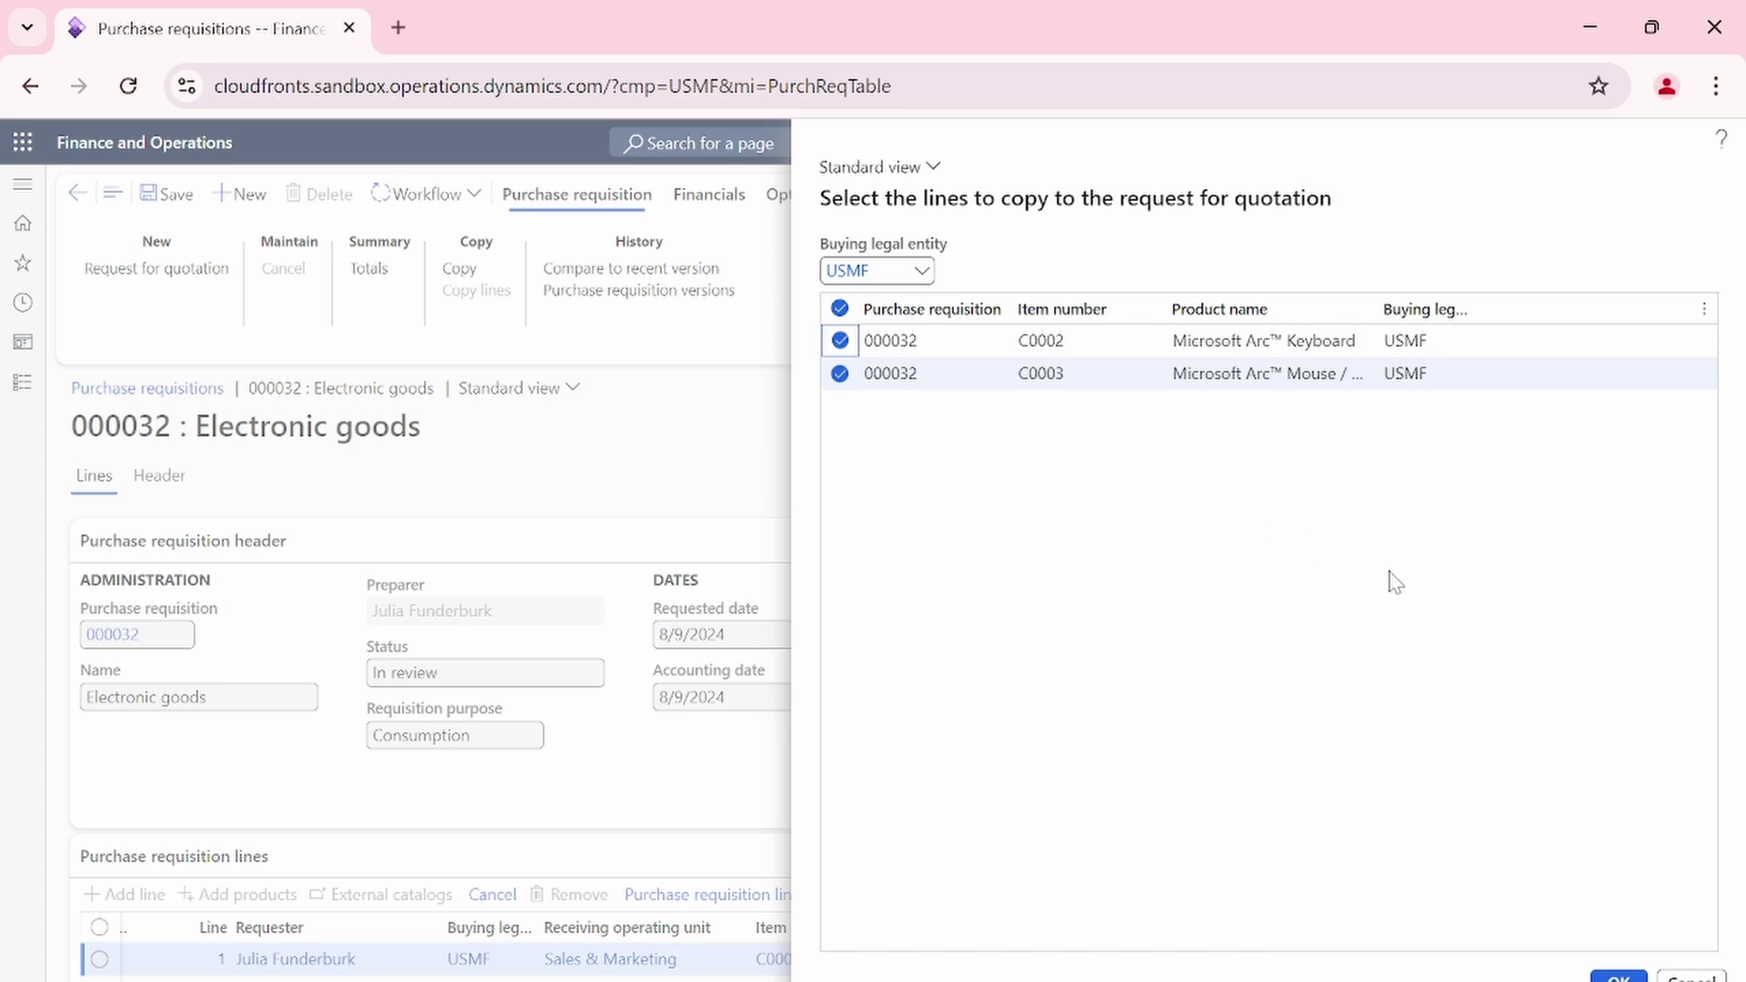
click(1619, 976)
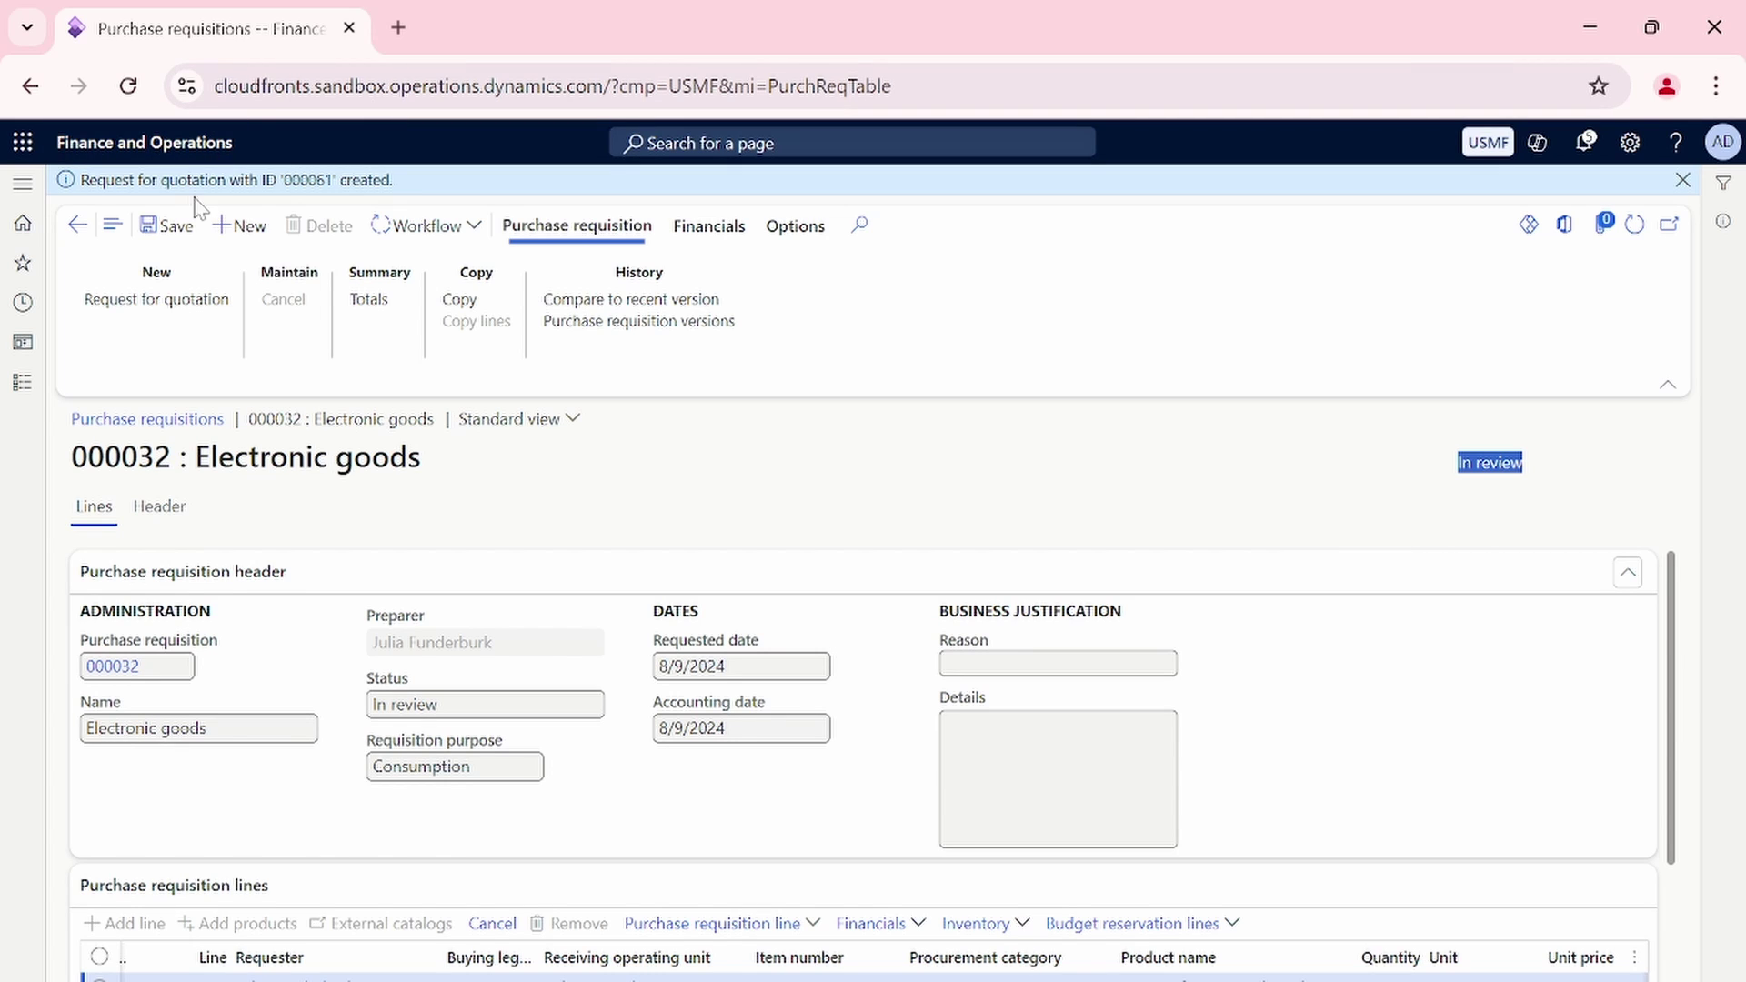
Copy the ID of the newly created request for quotation from the notification message.
drag(282, 180, 323, 198)
right_click(300, 182)
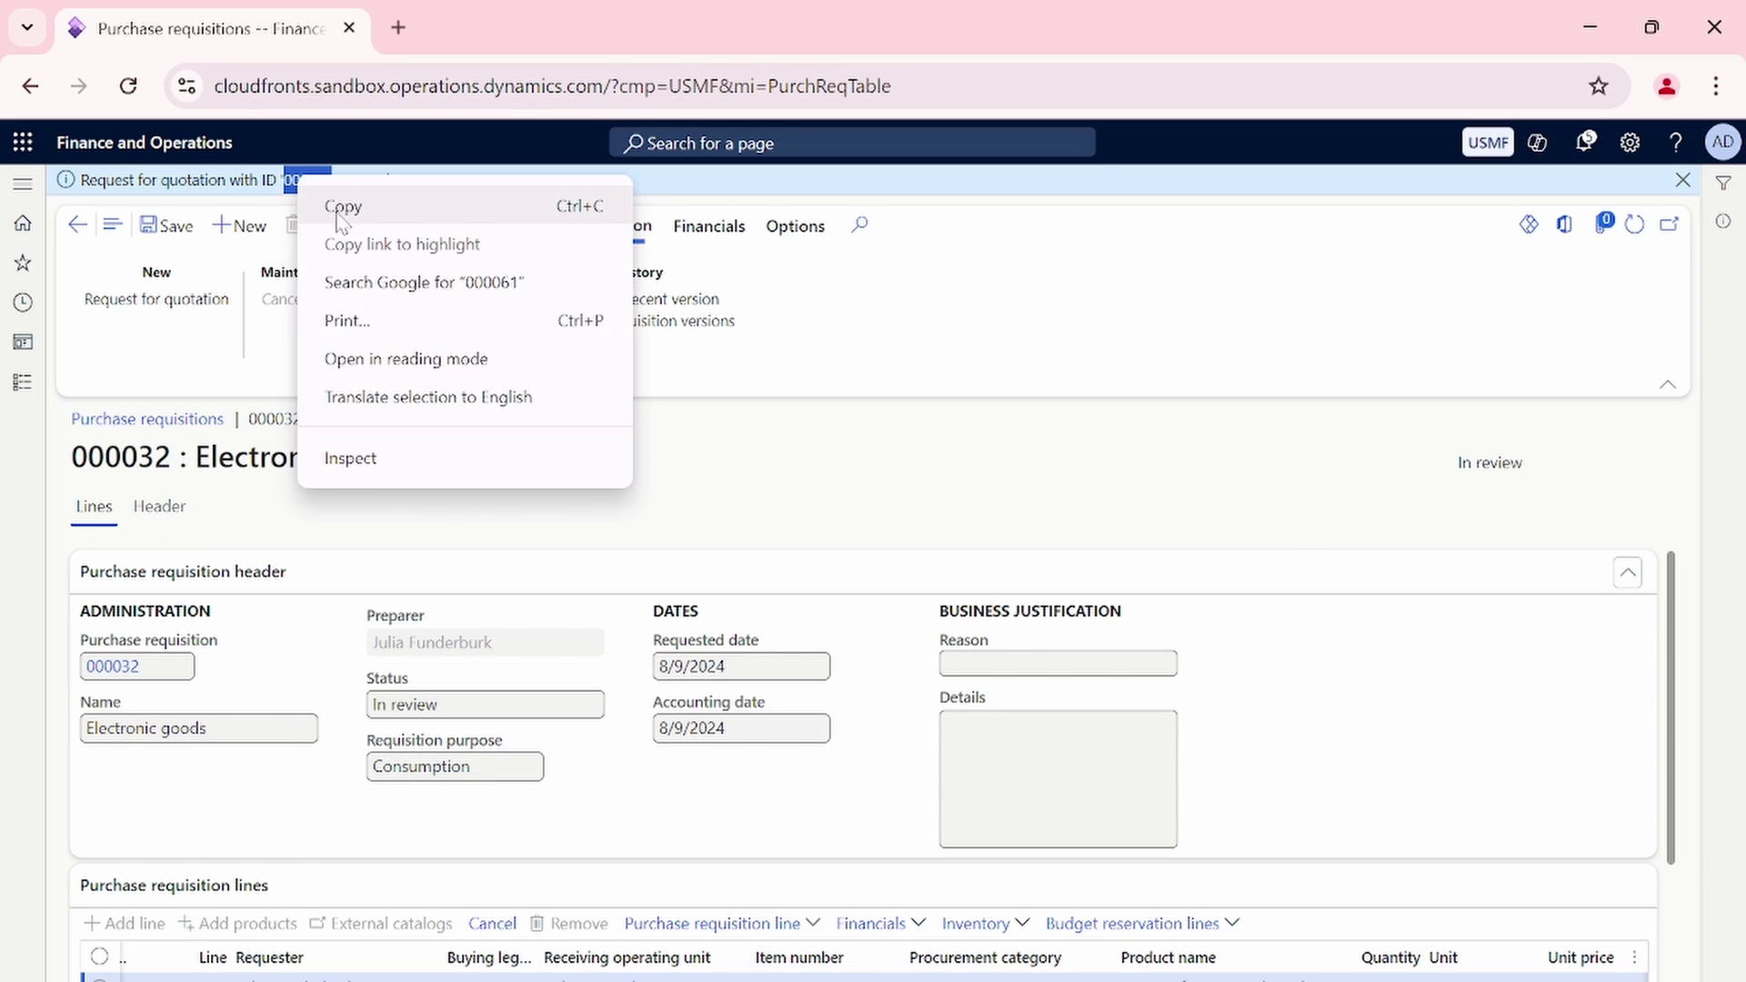
click(339, 213)
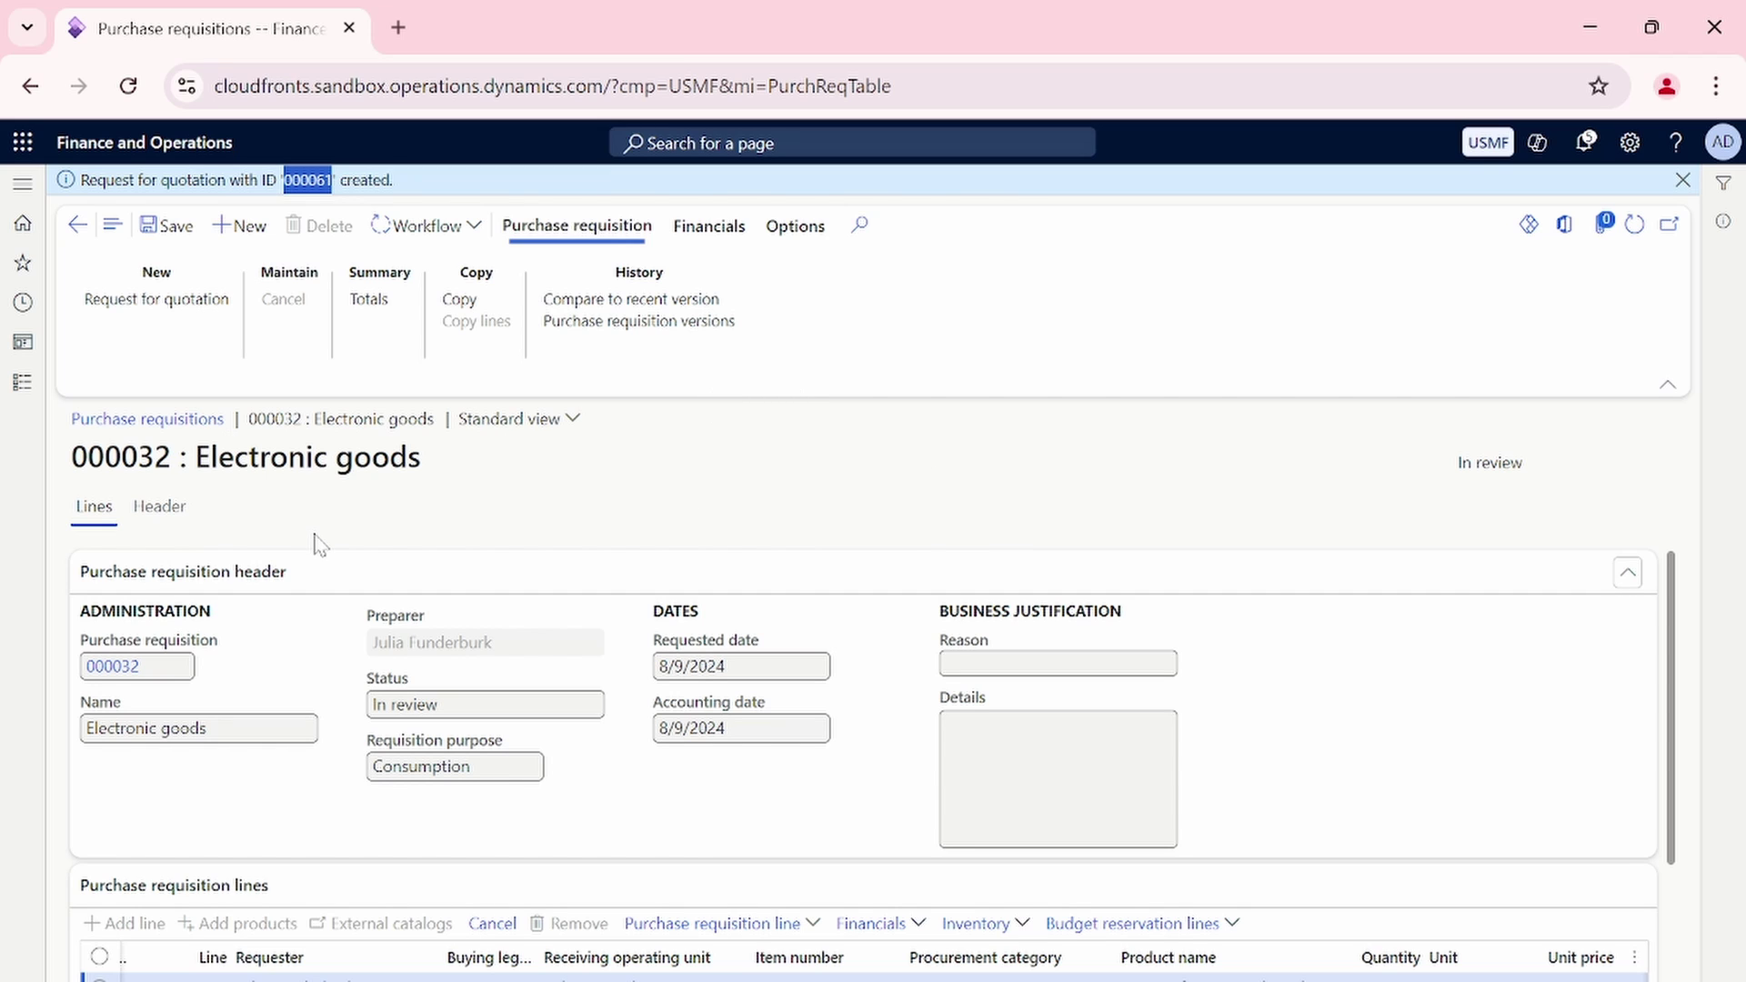
click(20, 384)
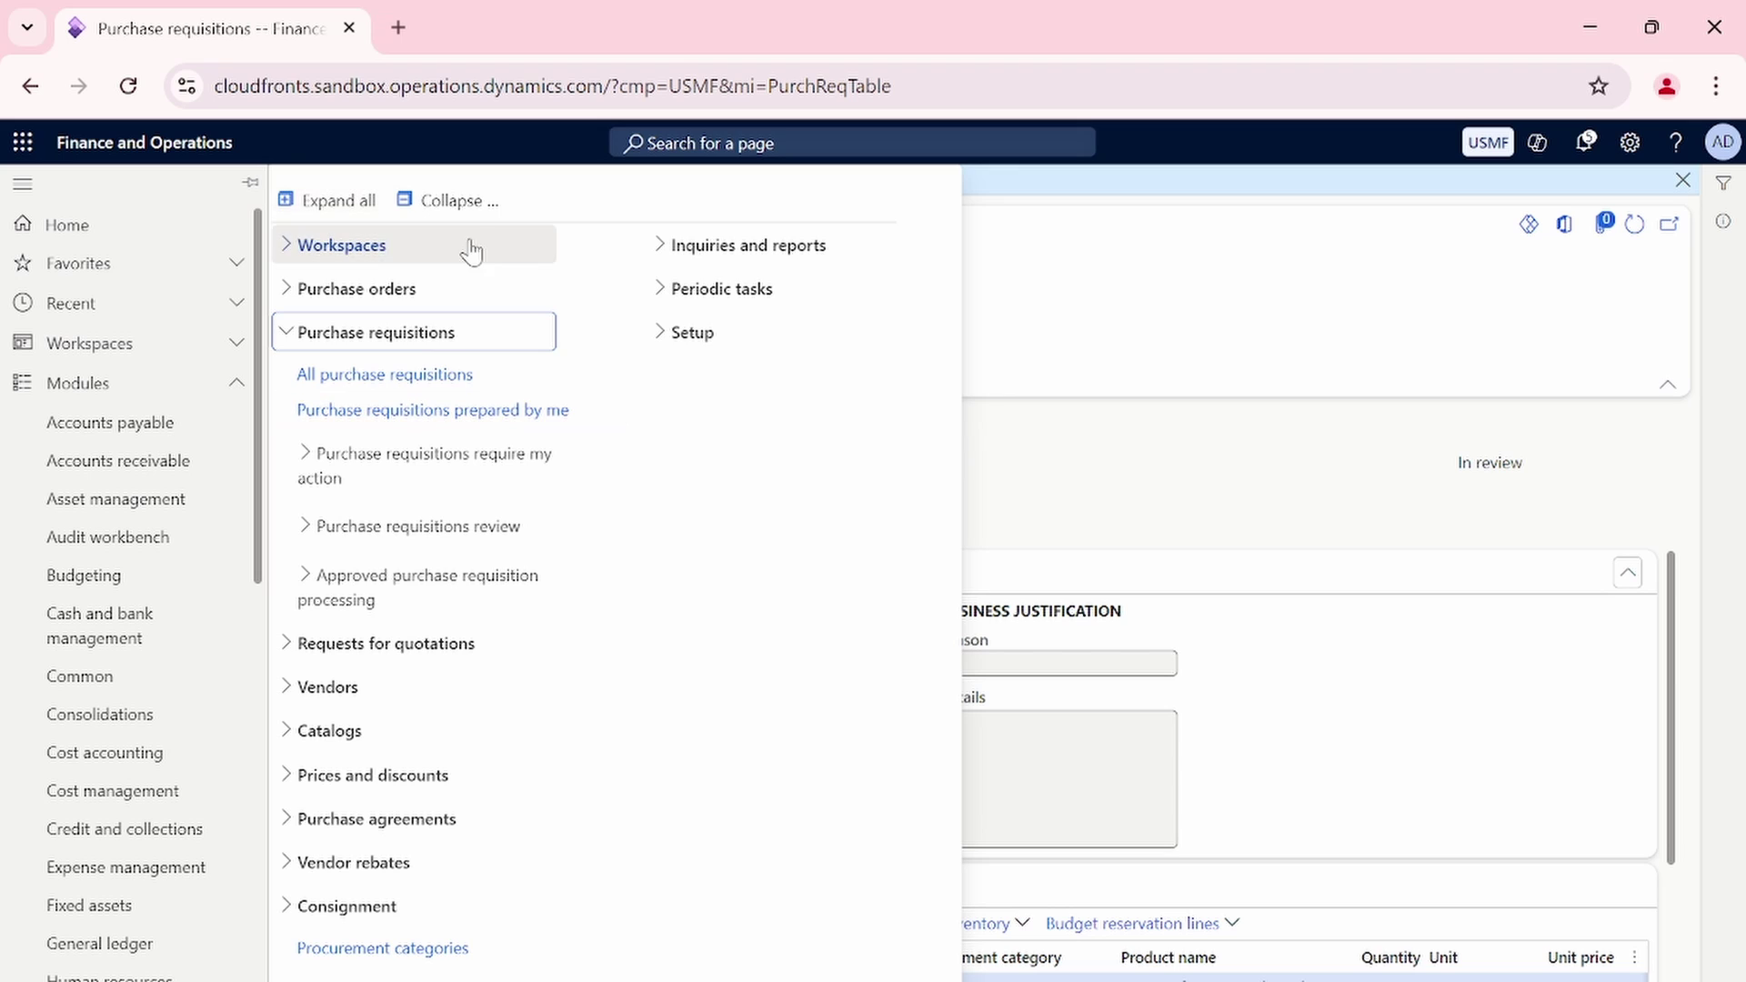
click(450, 202)
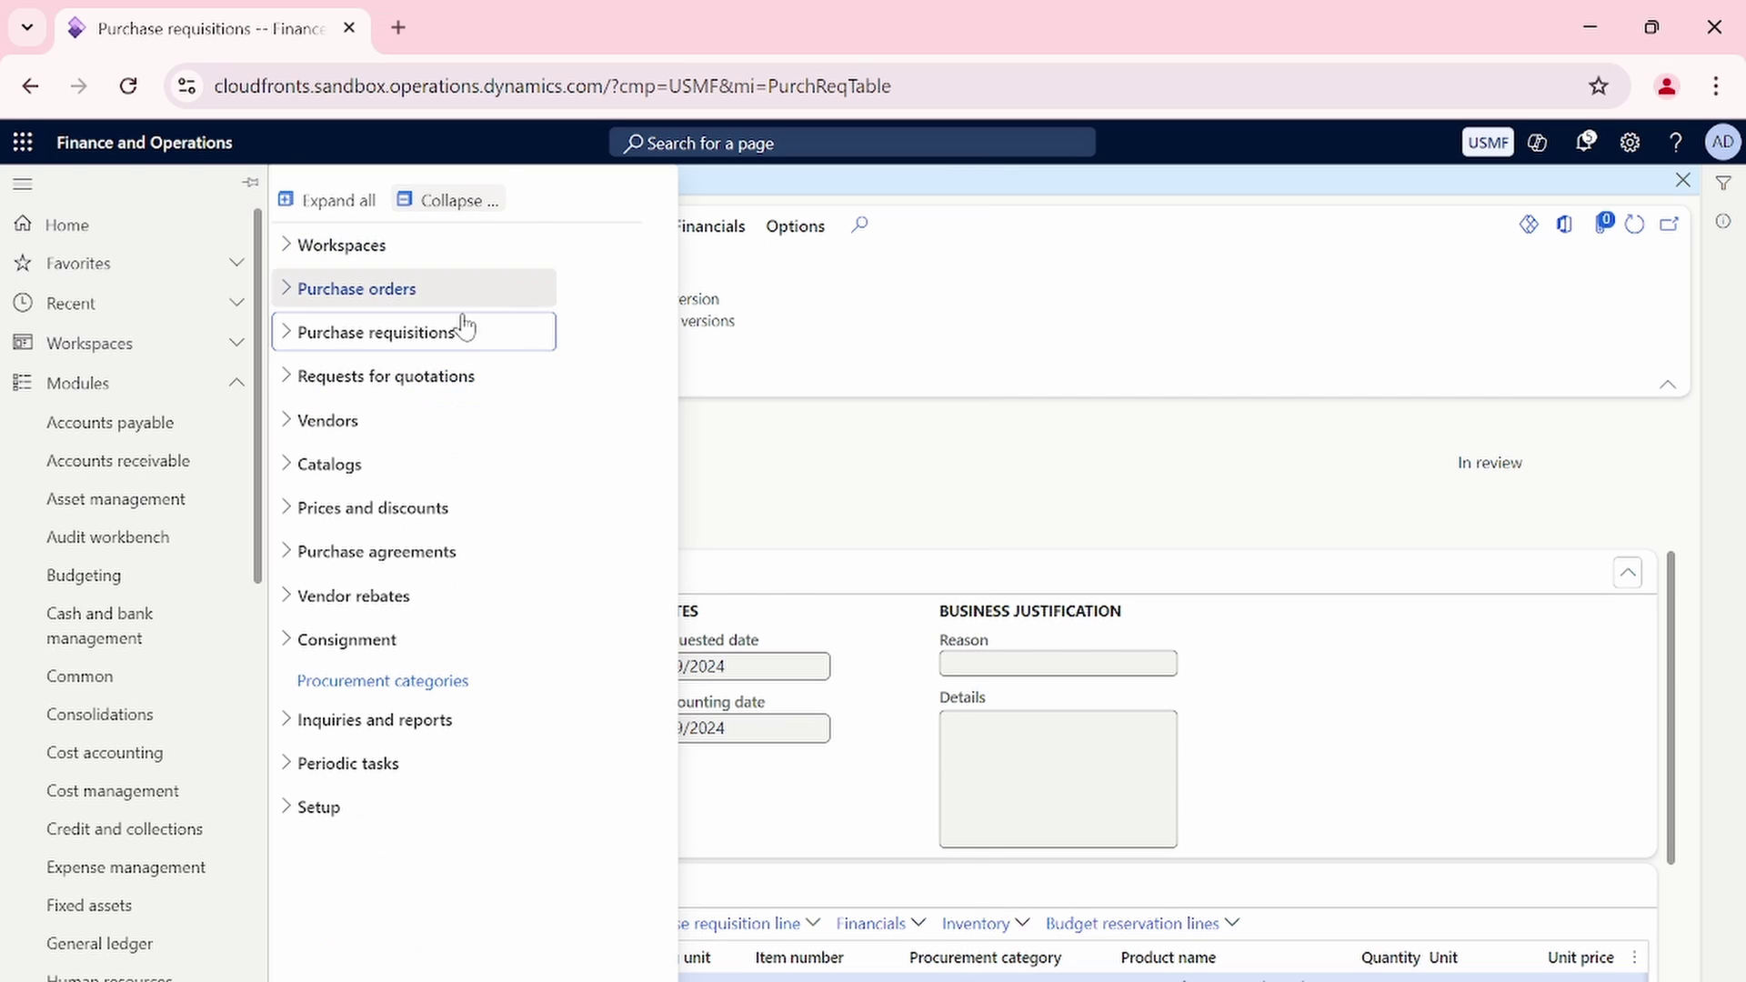
click(429, 391)
click(1299, 553)
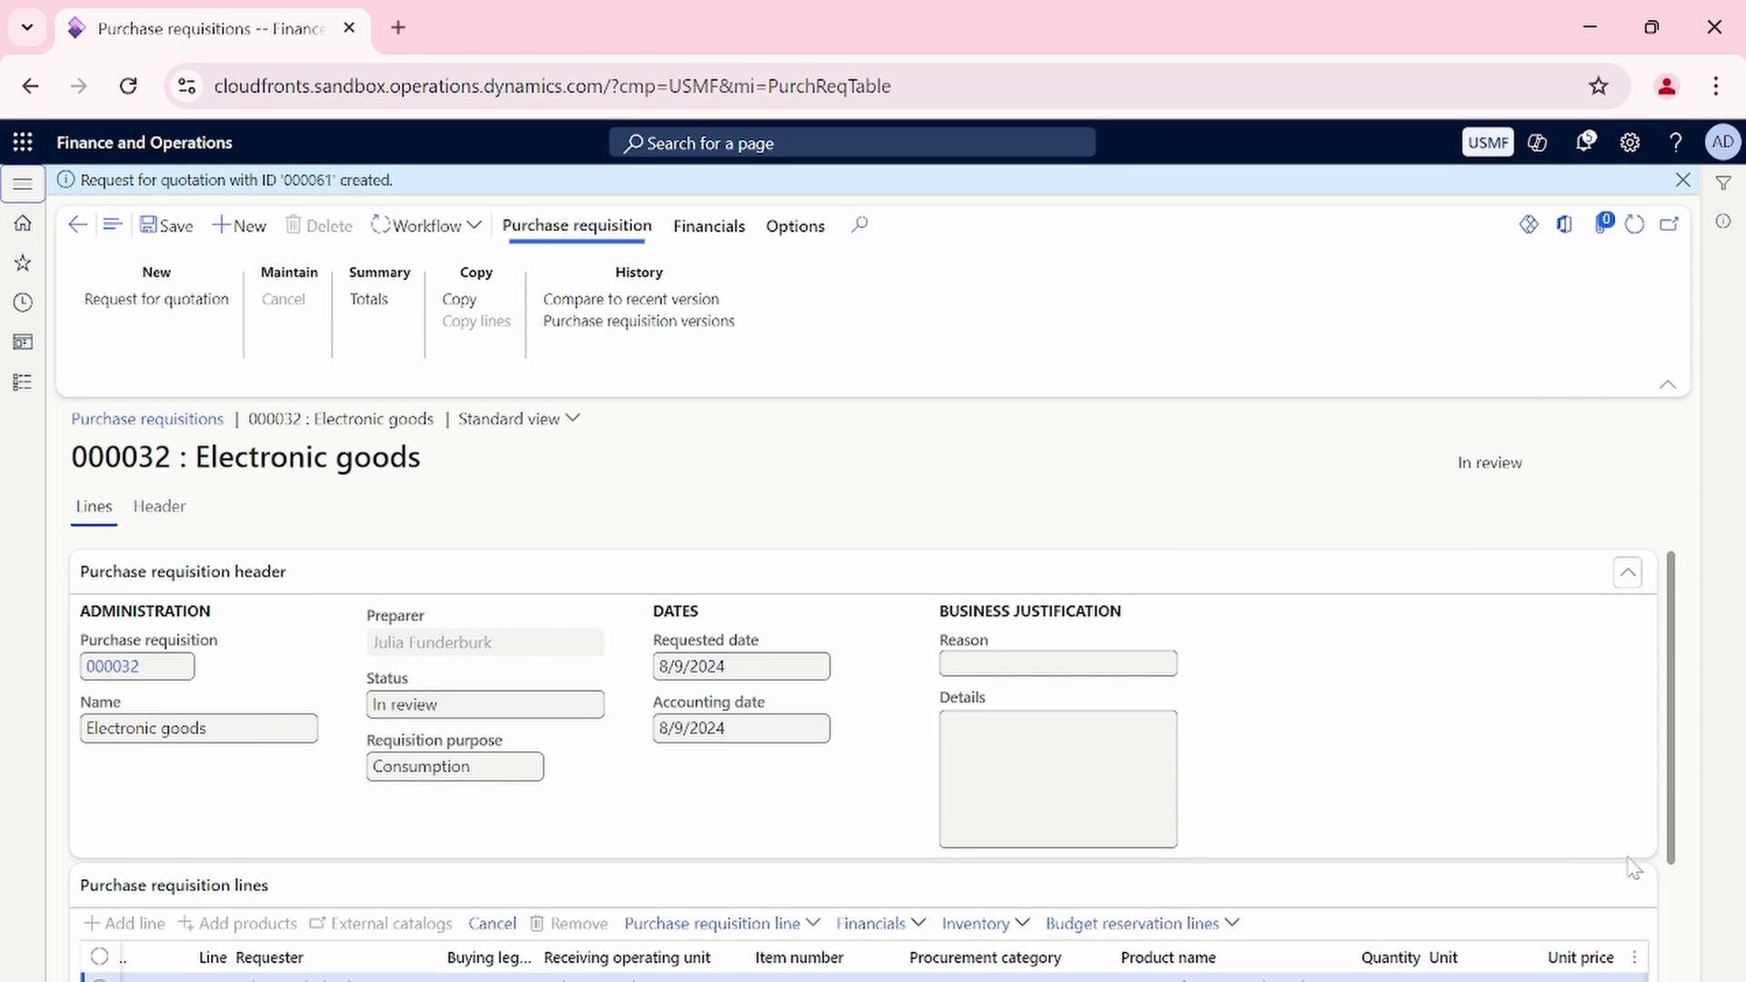
Show the requisition's related information and locate the linked request for quotation among its related documents.
scroll(1635, 868, down, 2)
scroll(1649, 441, up, 2)
click(1724, 221)
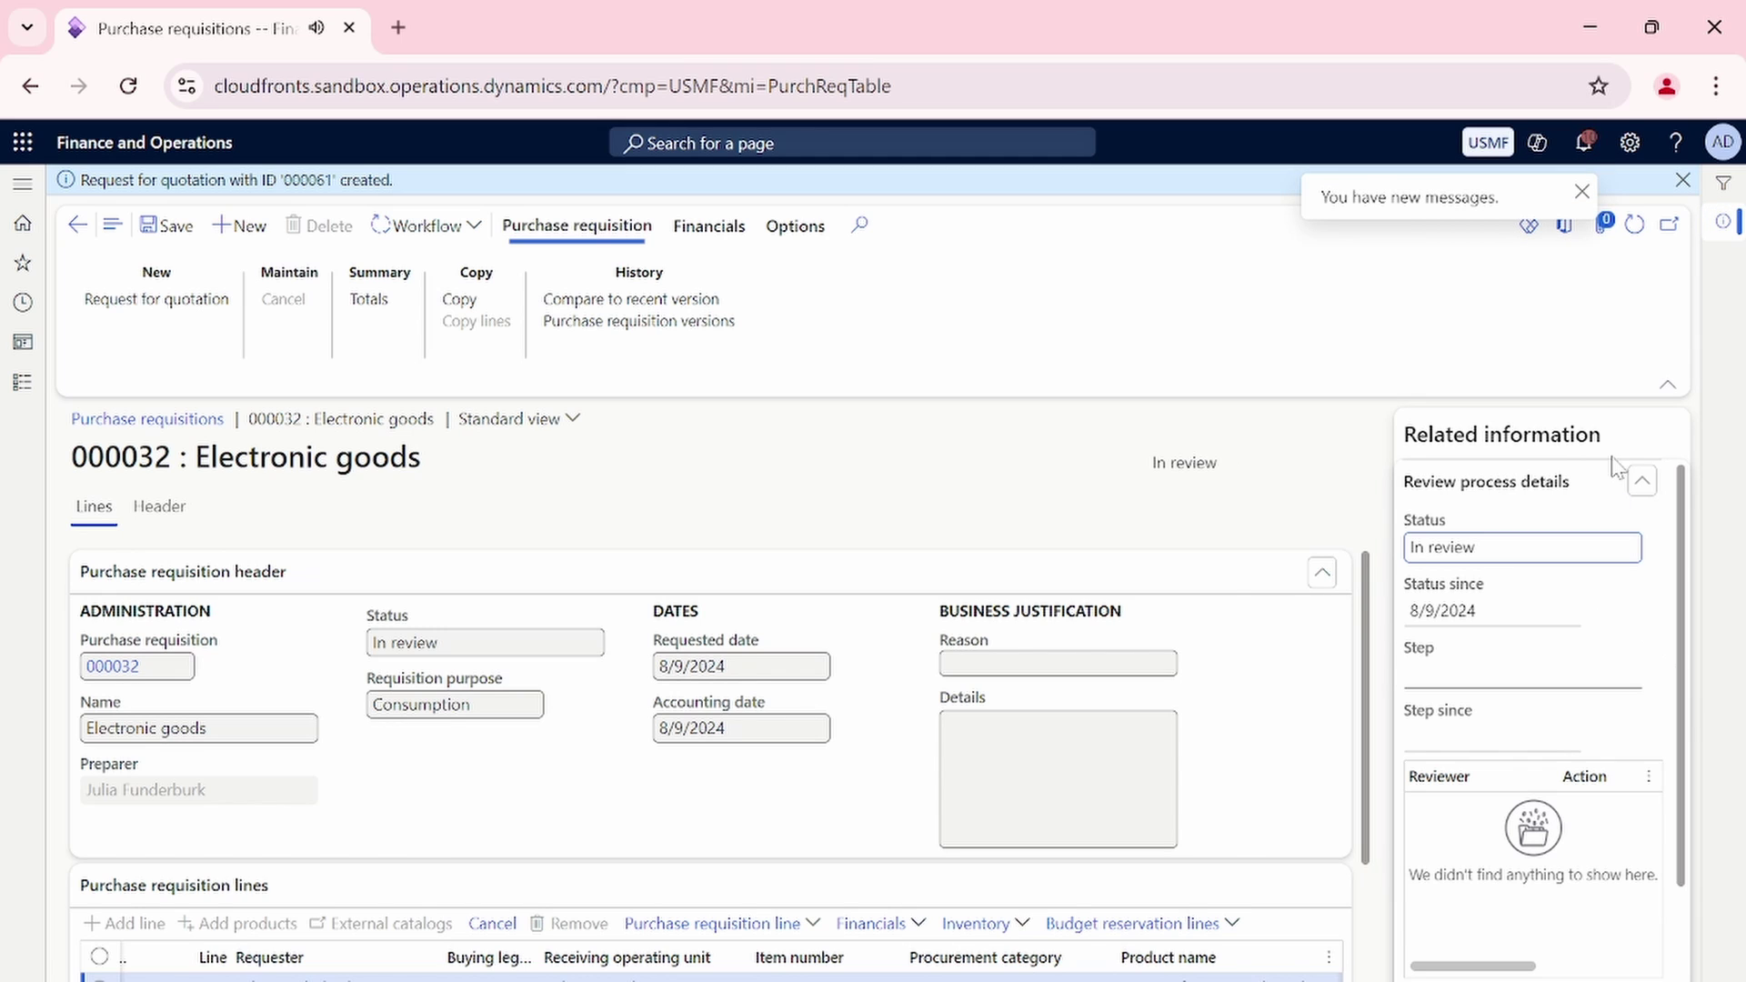
scroll(1633, 655, down, 5)
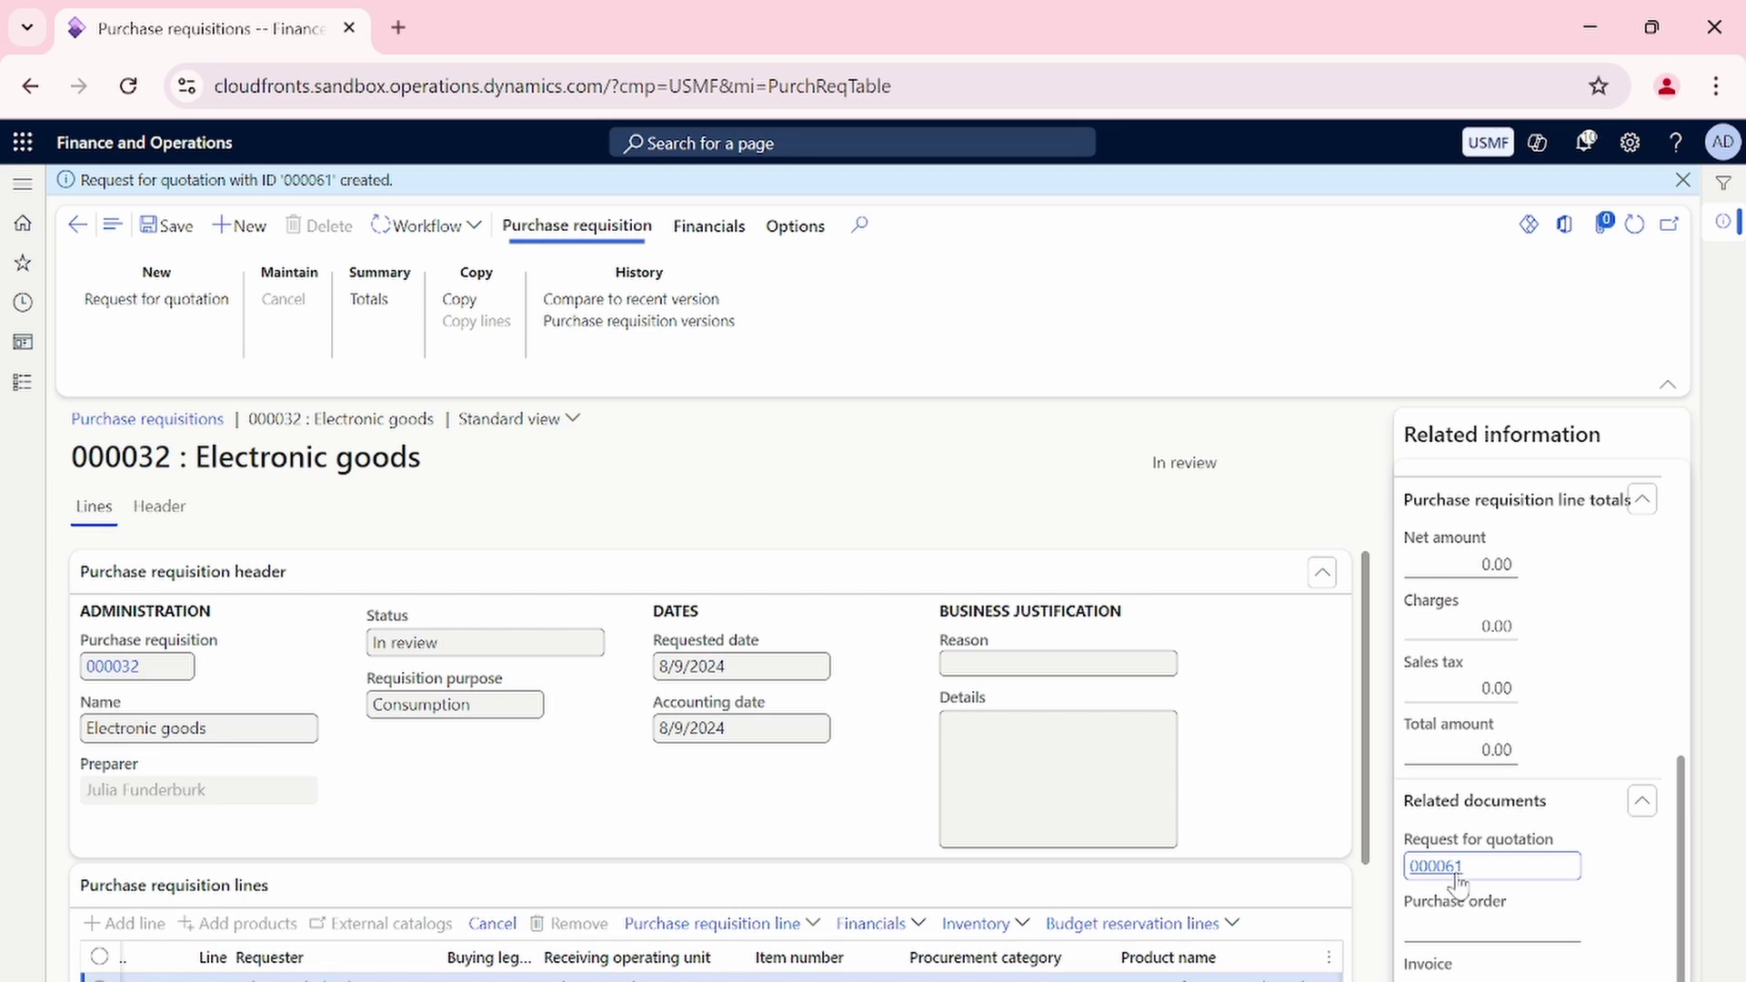
mouse_move(1458, 878)
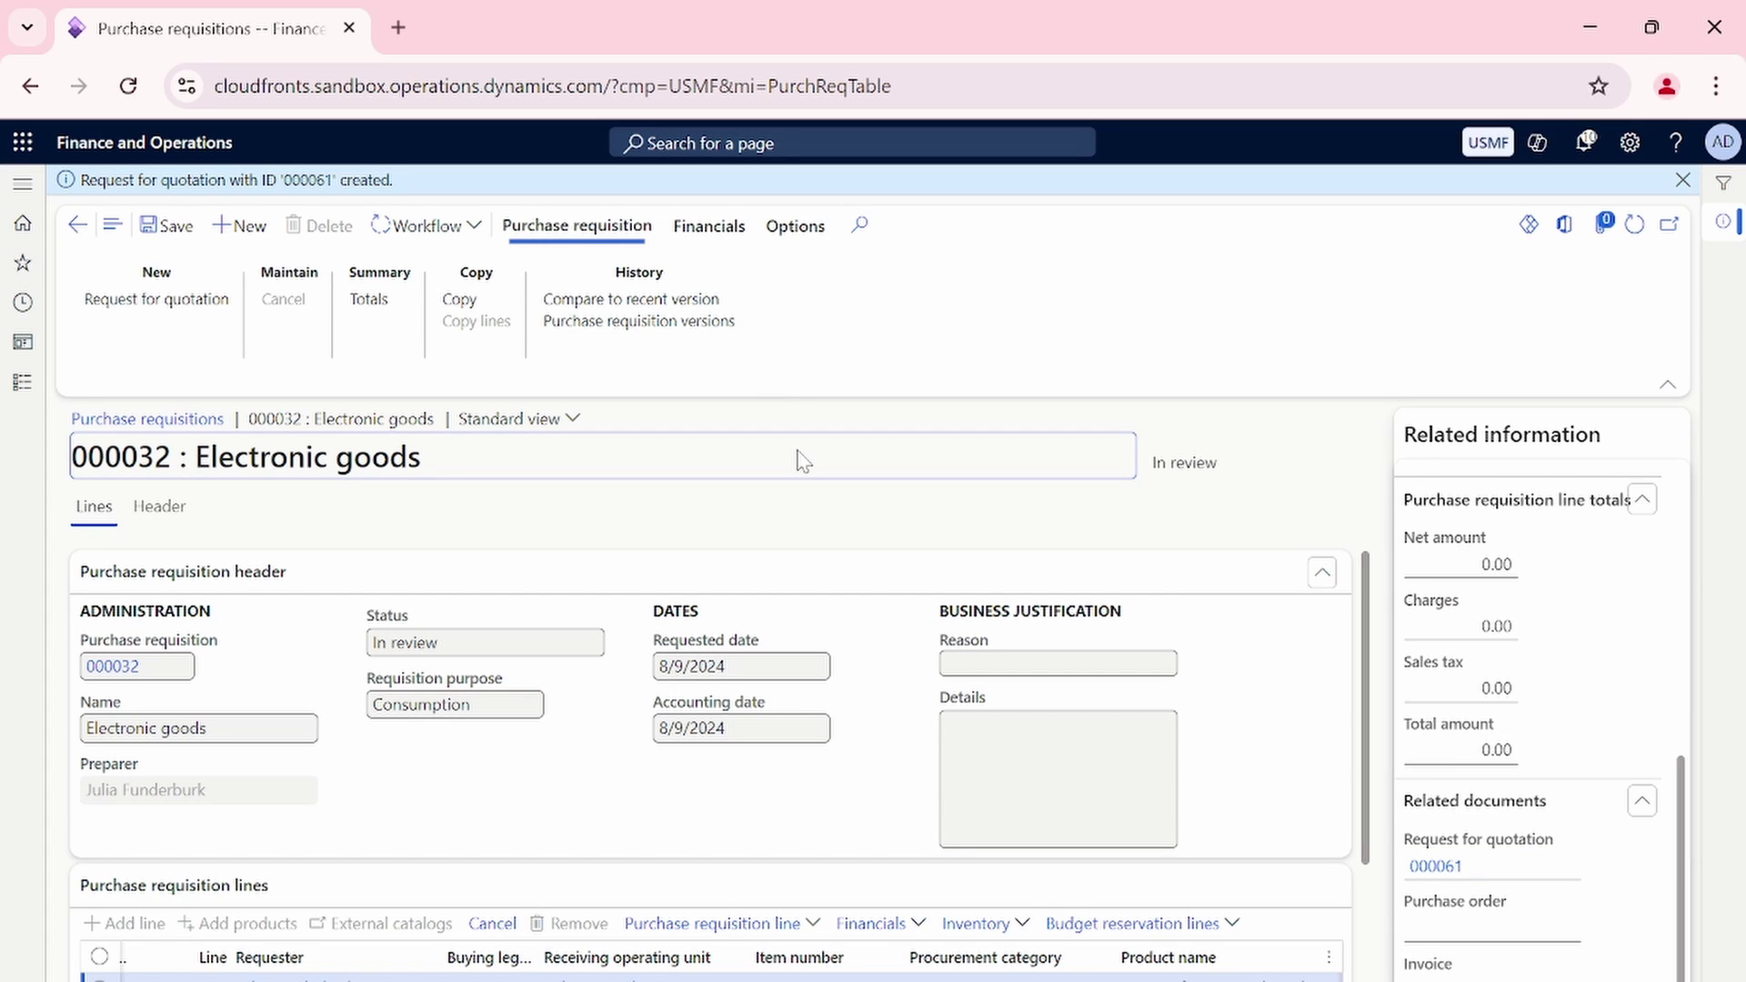
Go to the list of all requests for quotations and select the Electronic goods request.
click(20, 384)
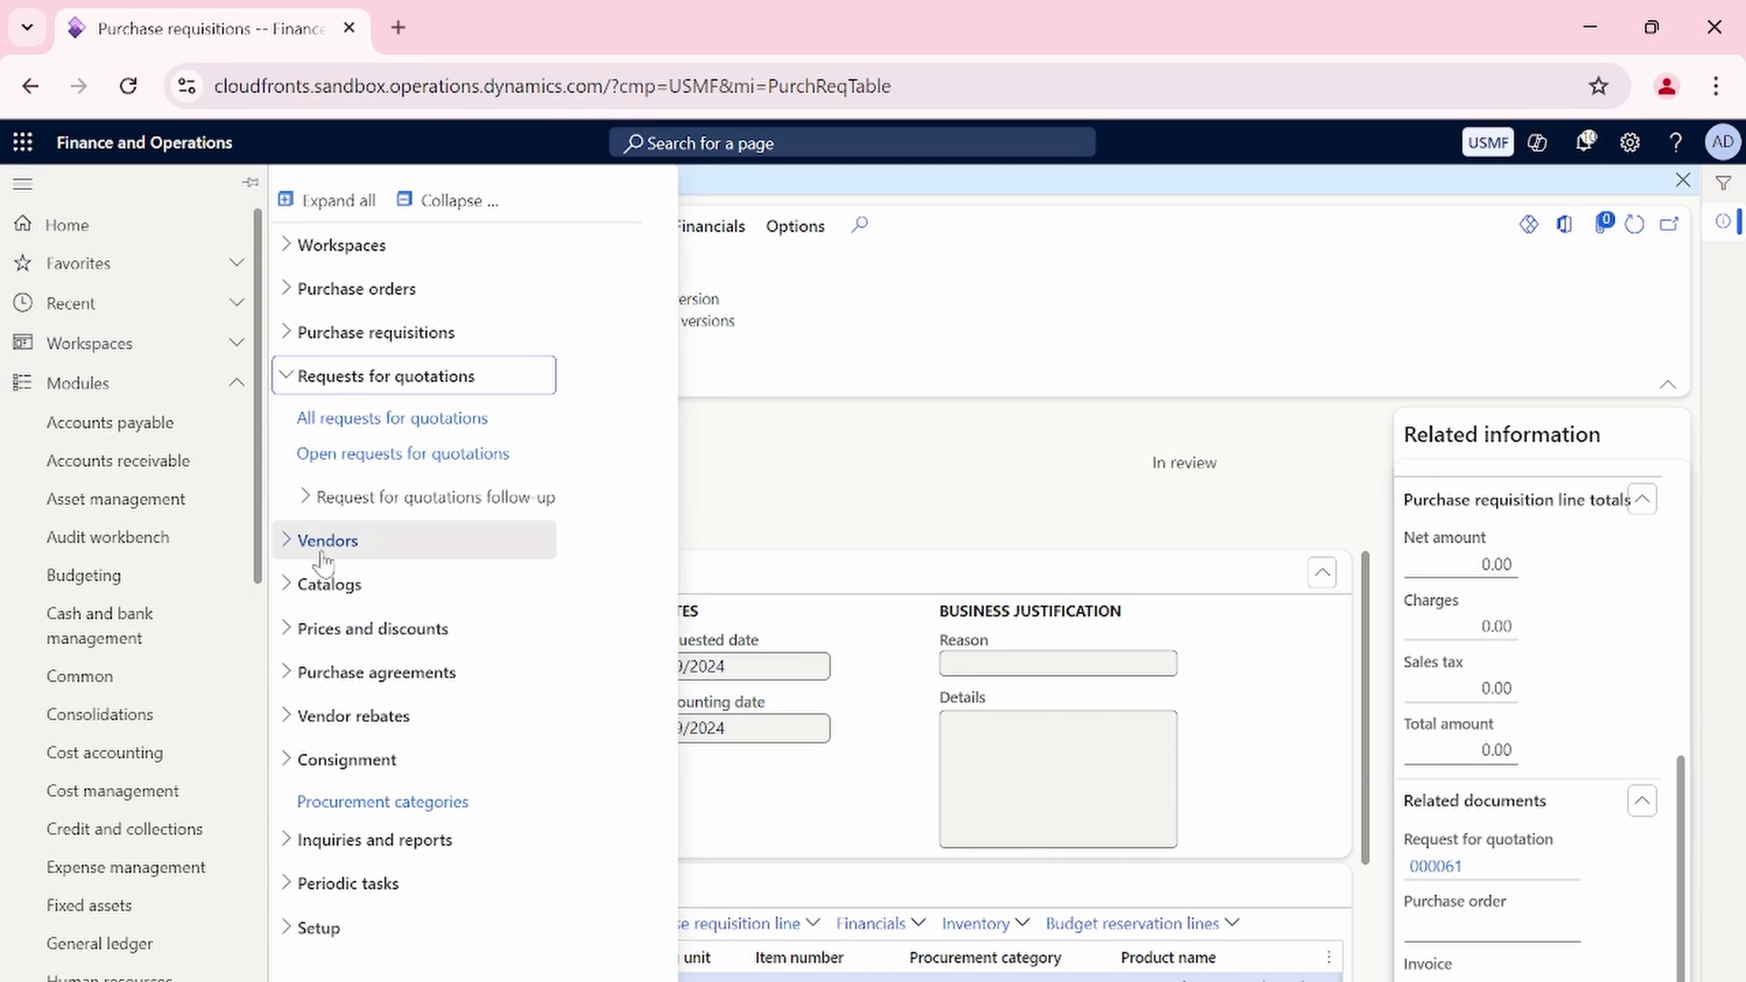
click(404, 200)
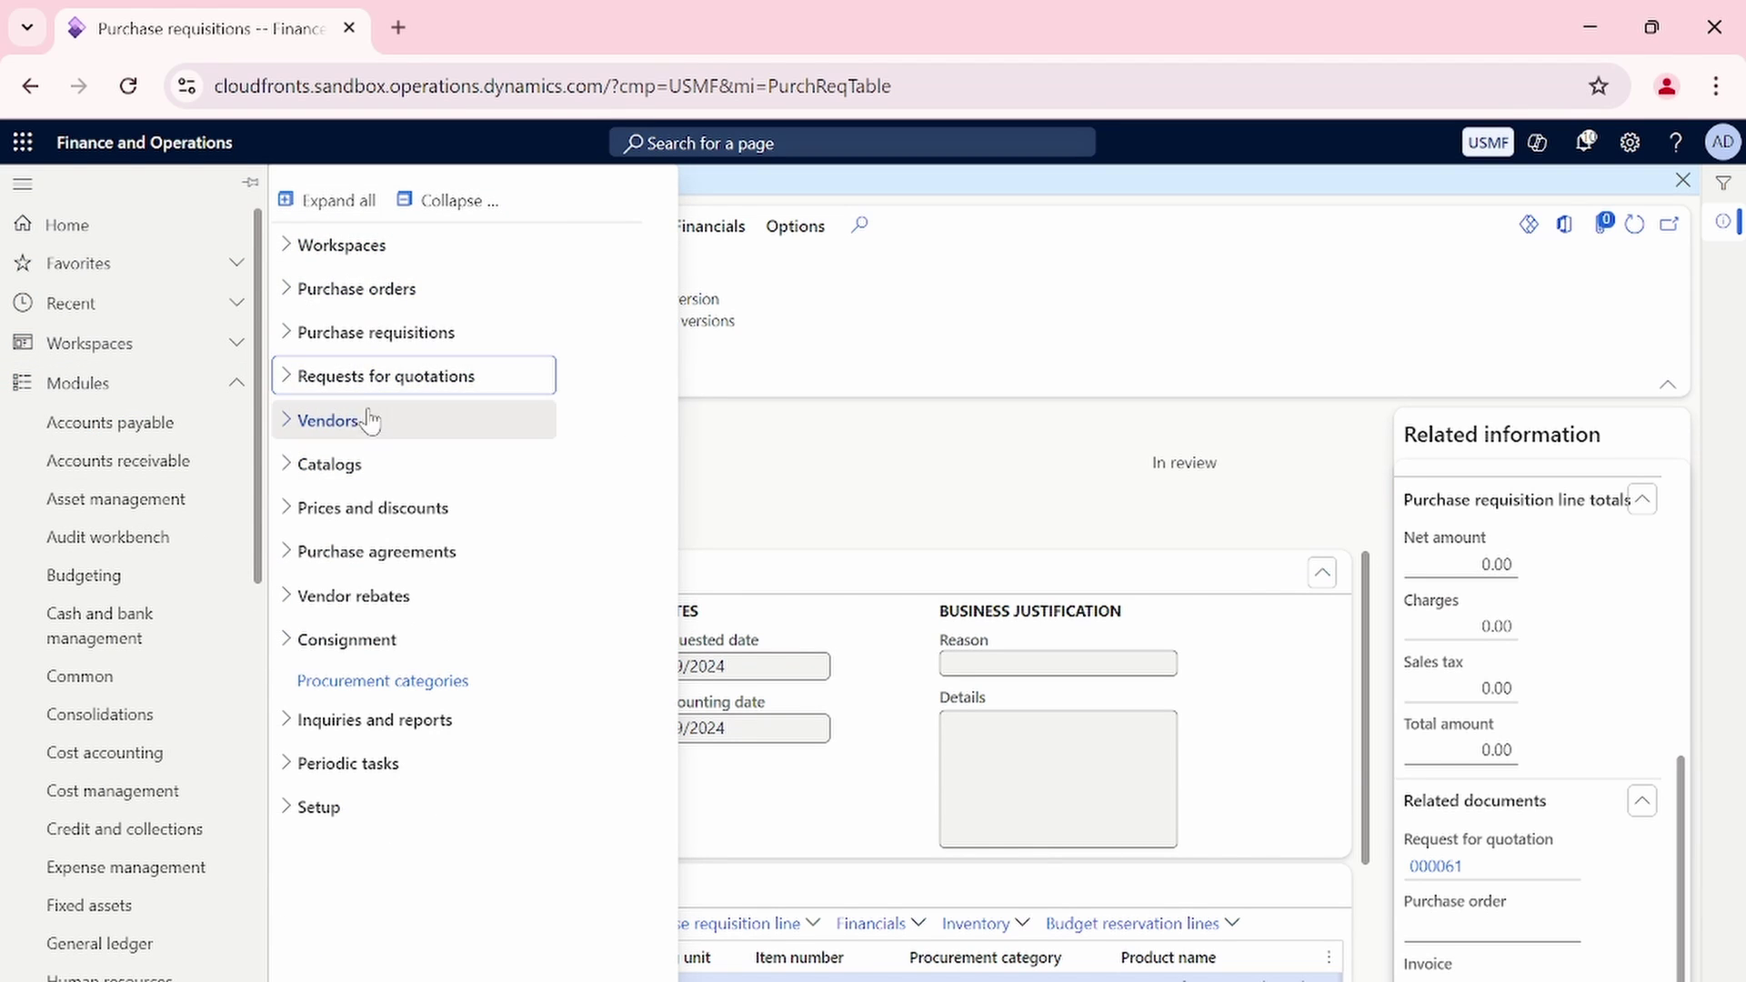
click(319, 376)
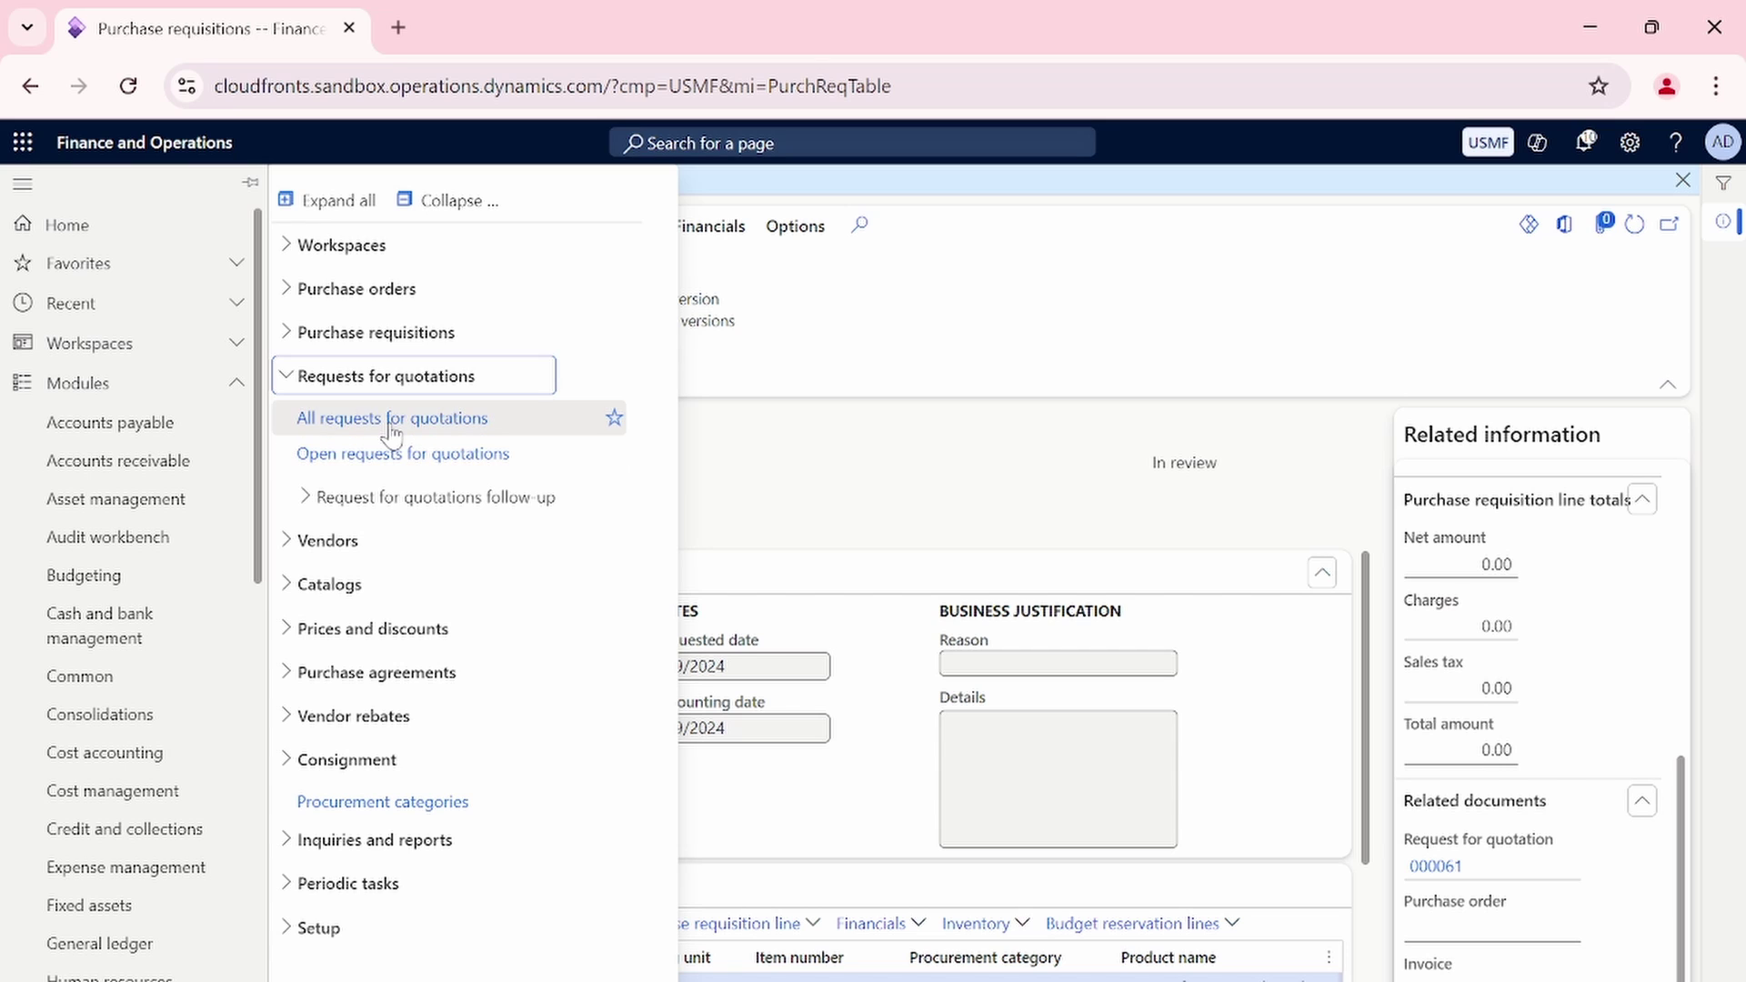
click(393, 421)
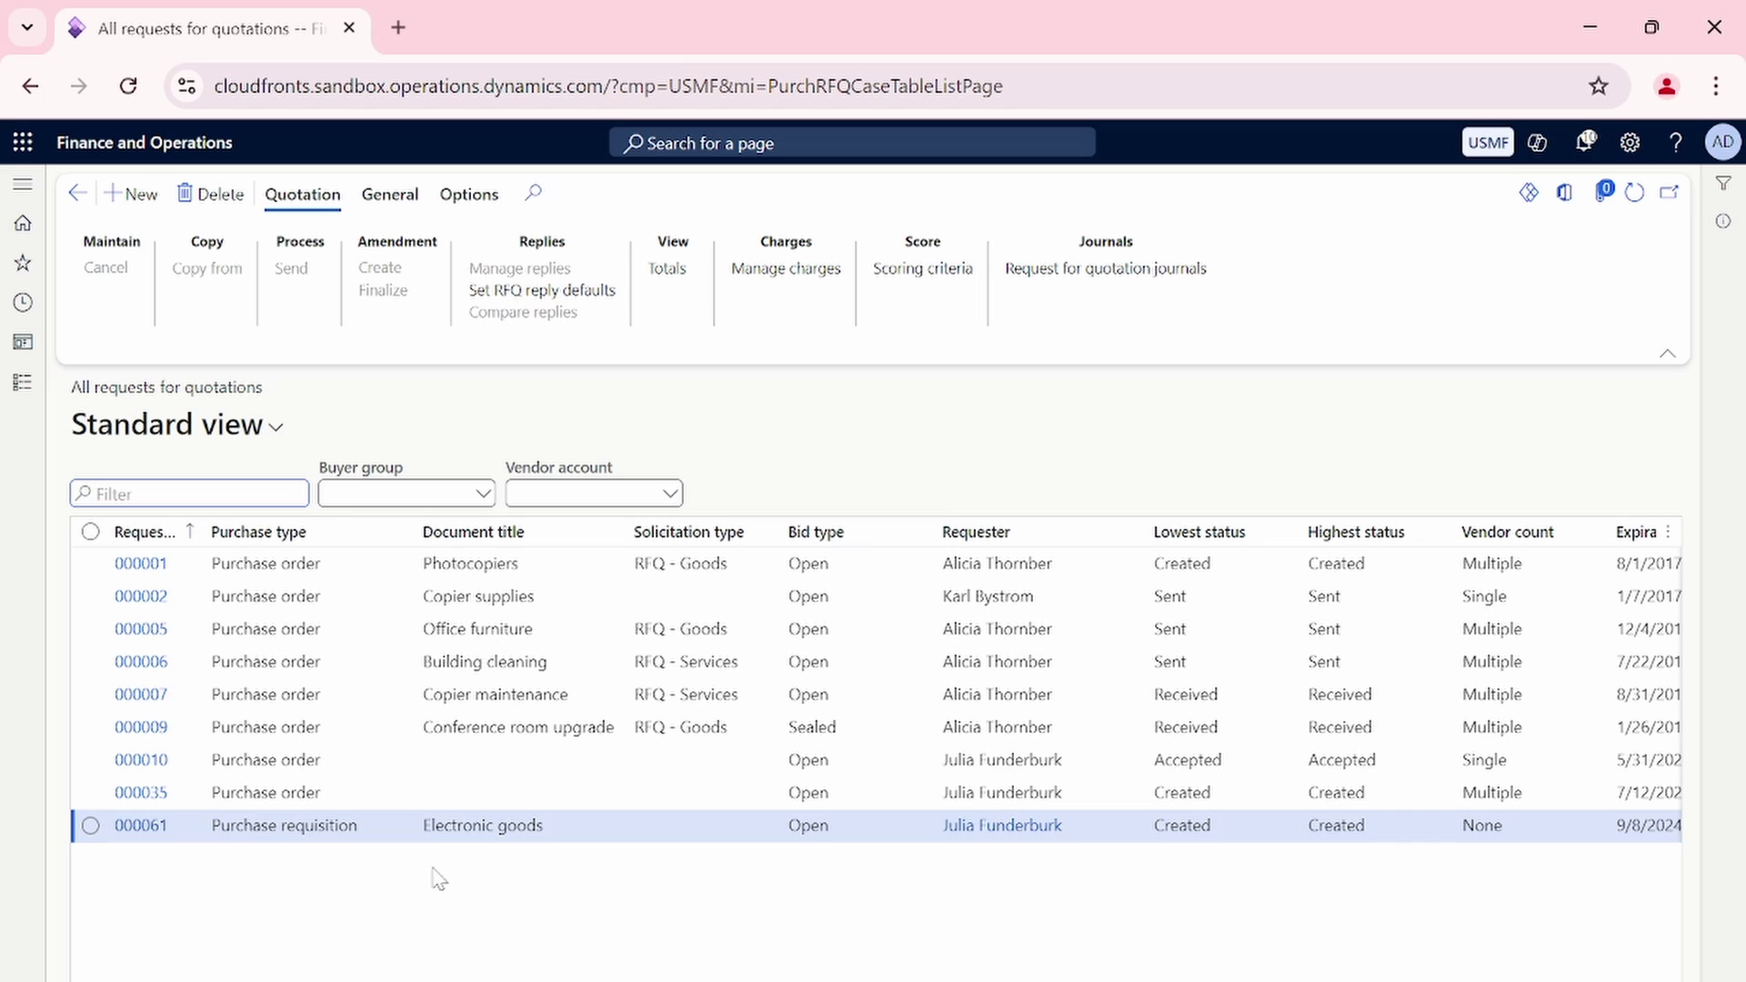
click(368, 838)
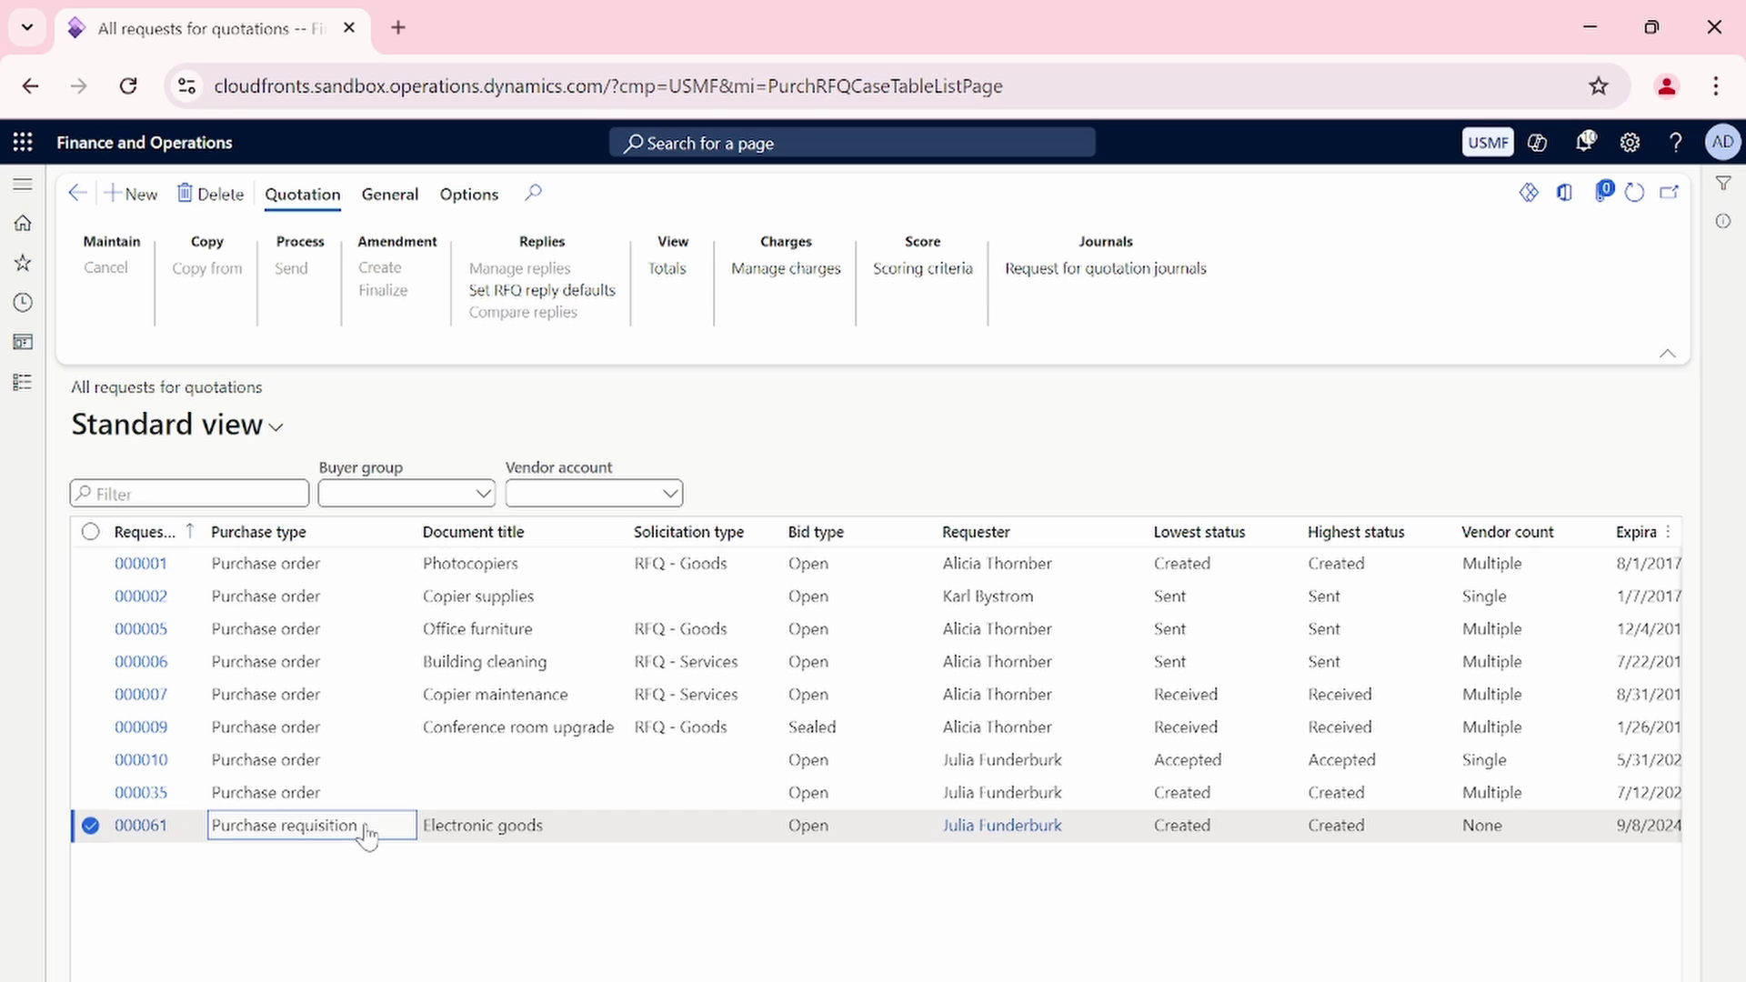
Check the purchase type of the Electronic goods request for quotation and open that request's details.
drag(369, 838, 215, 822)
click(319, 923)
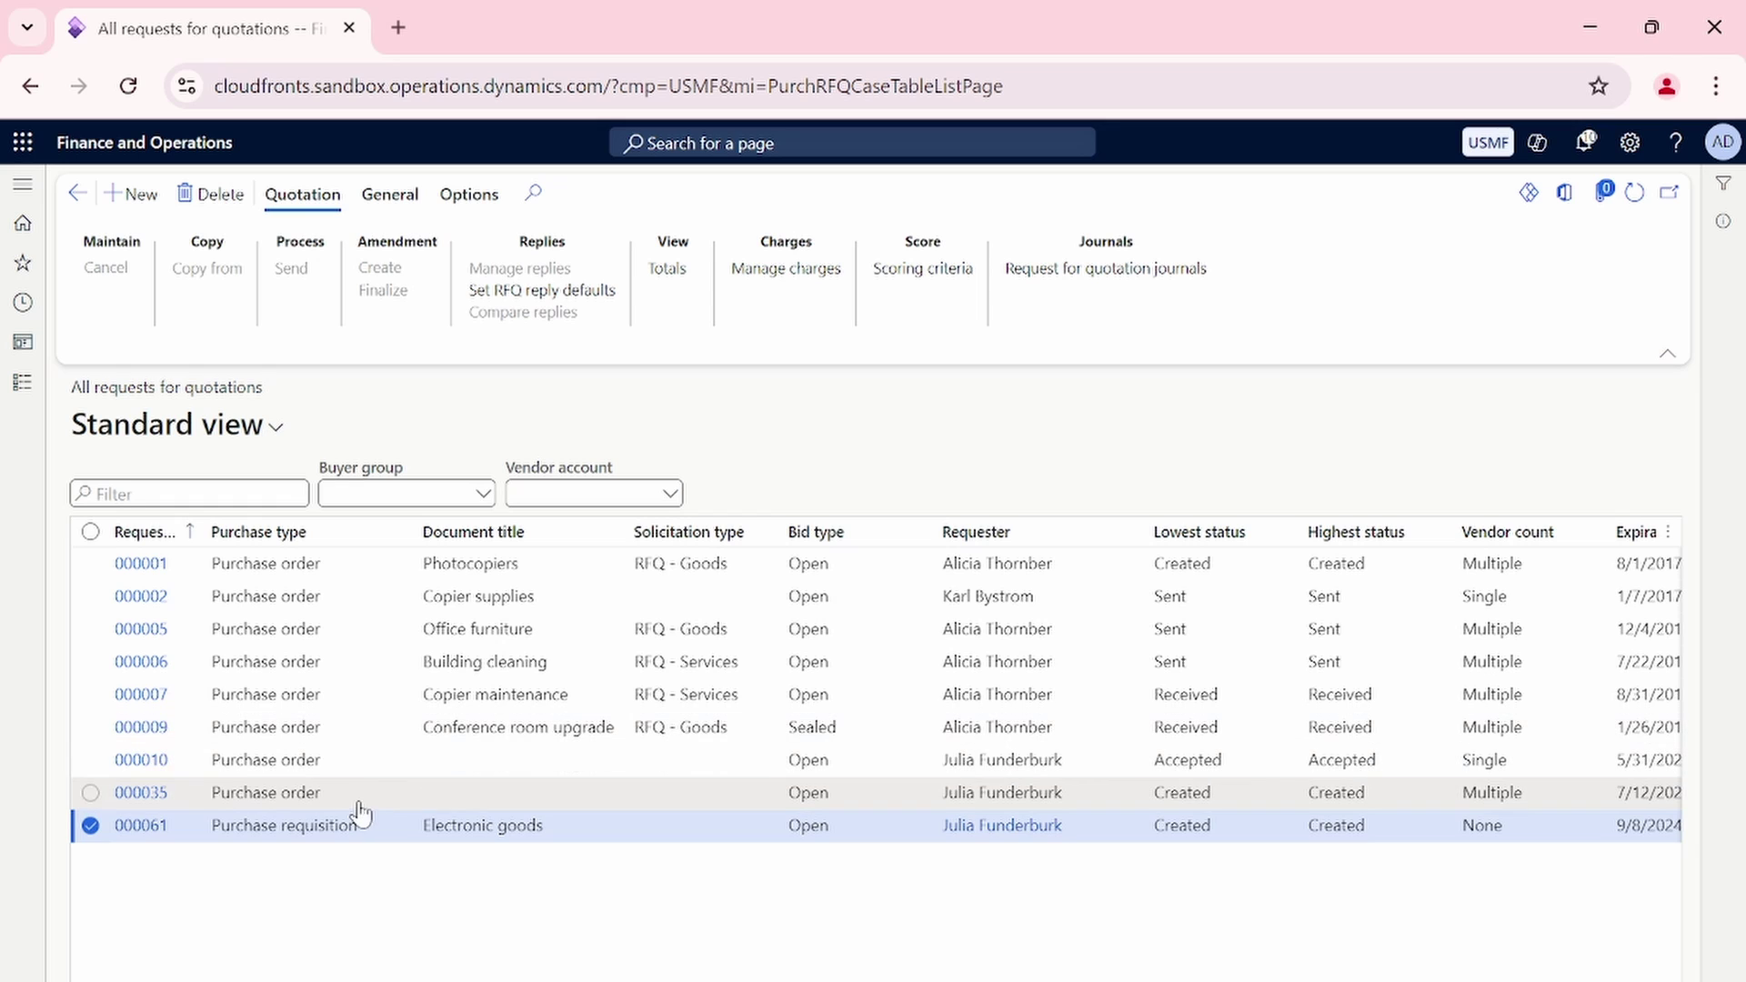
click(358, 800)
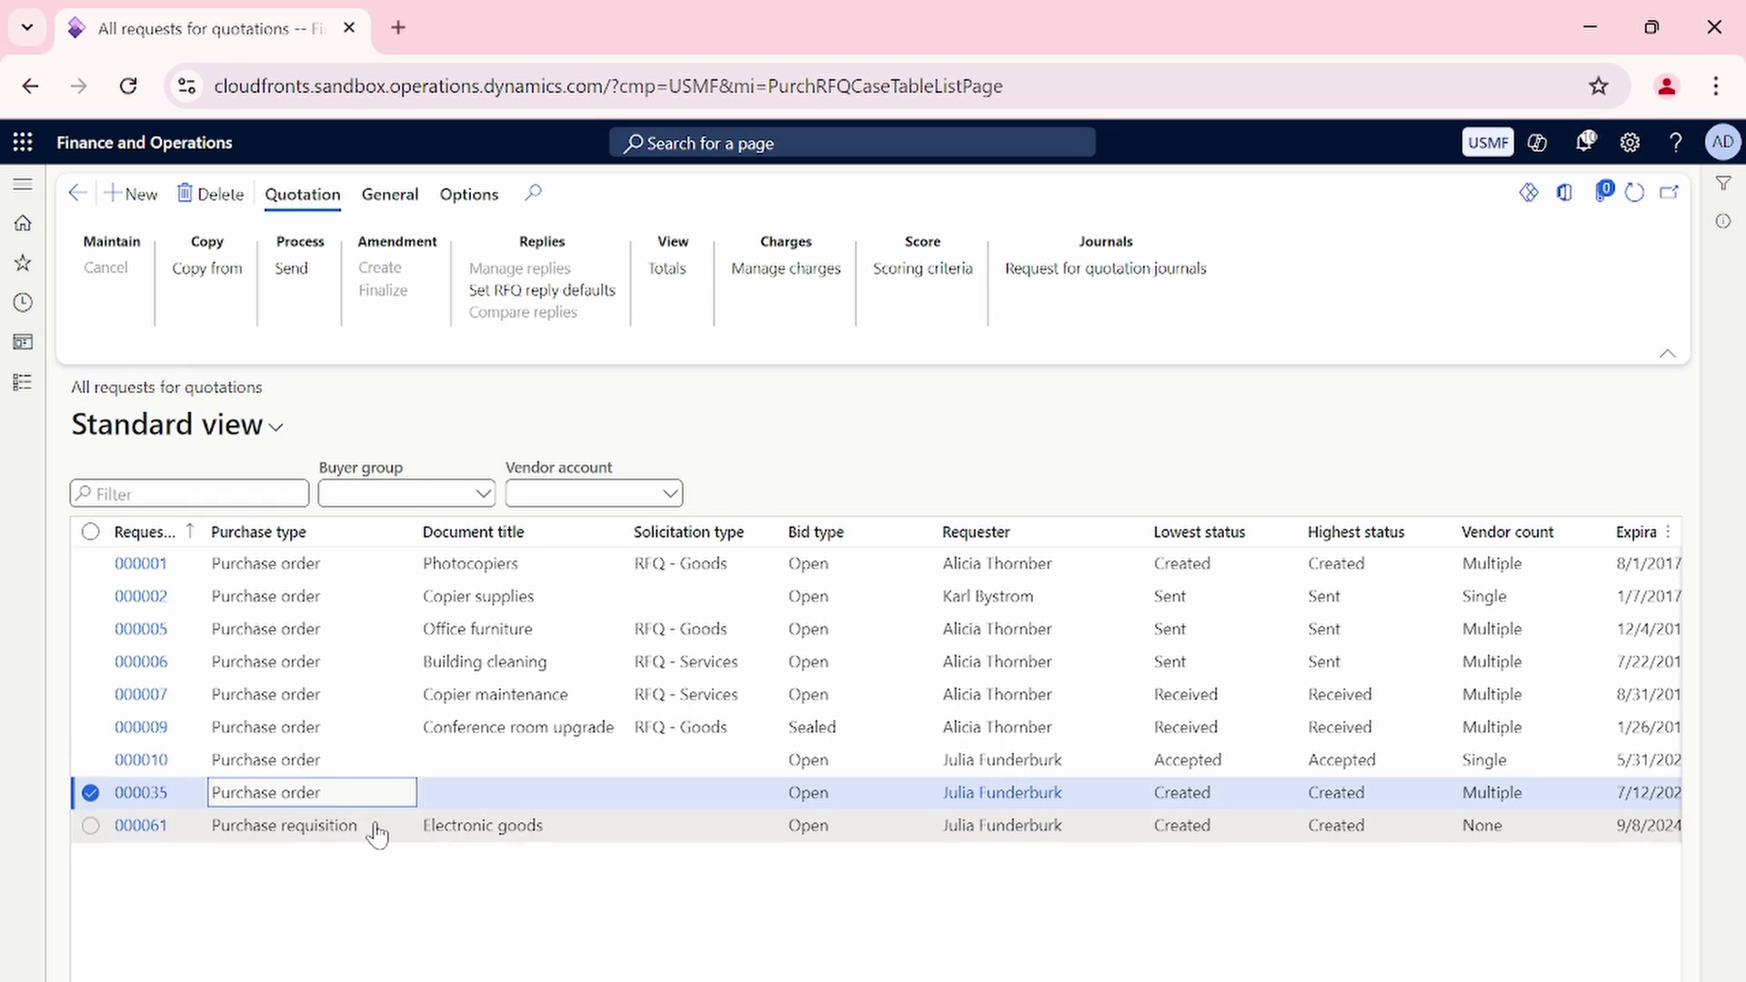
click(379, 830)
click(378, 830)
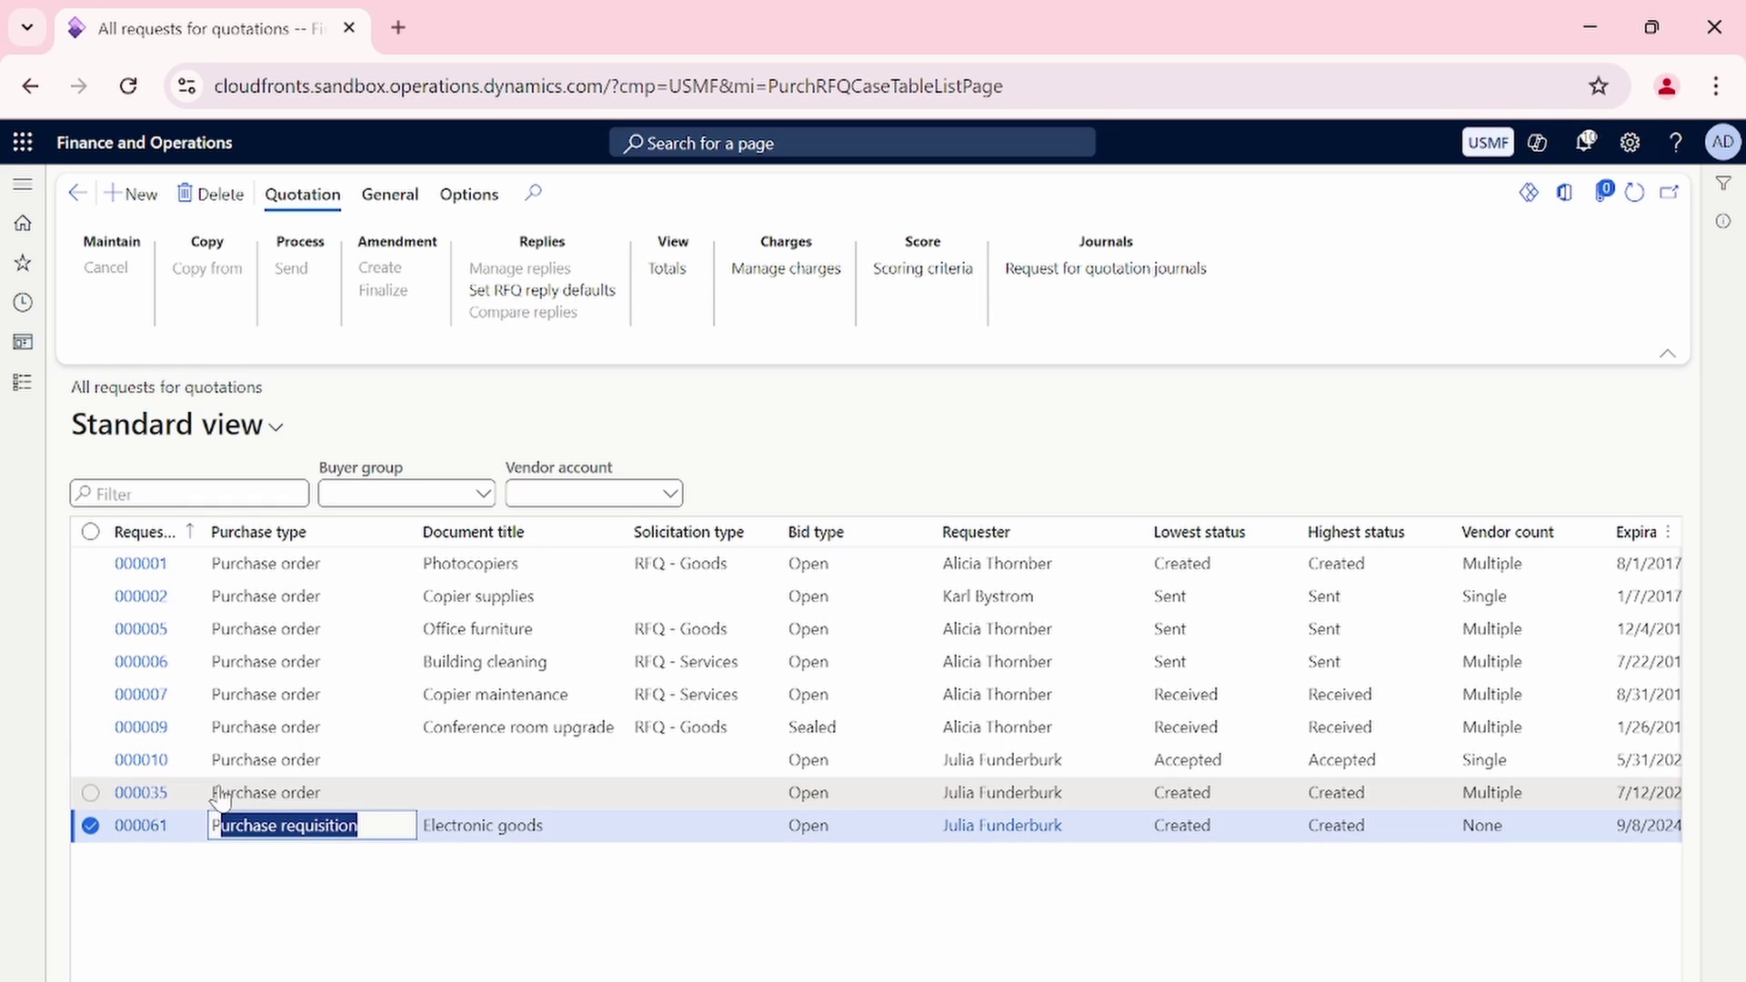
click(488, 970)
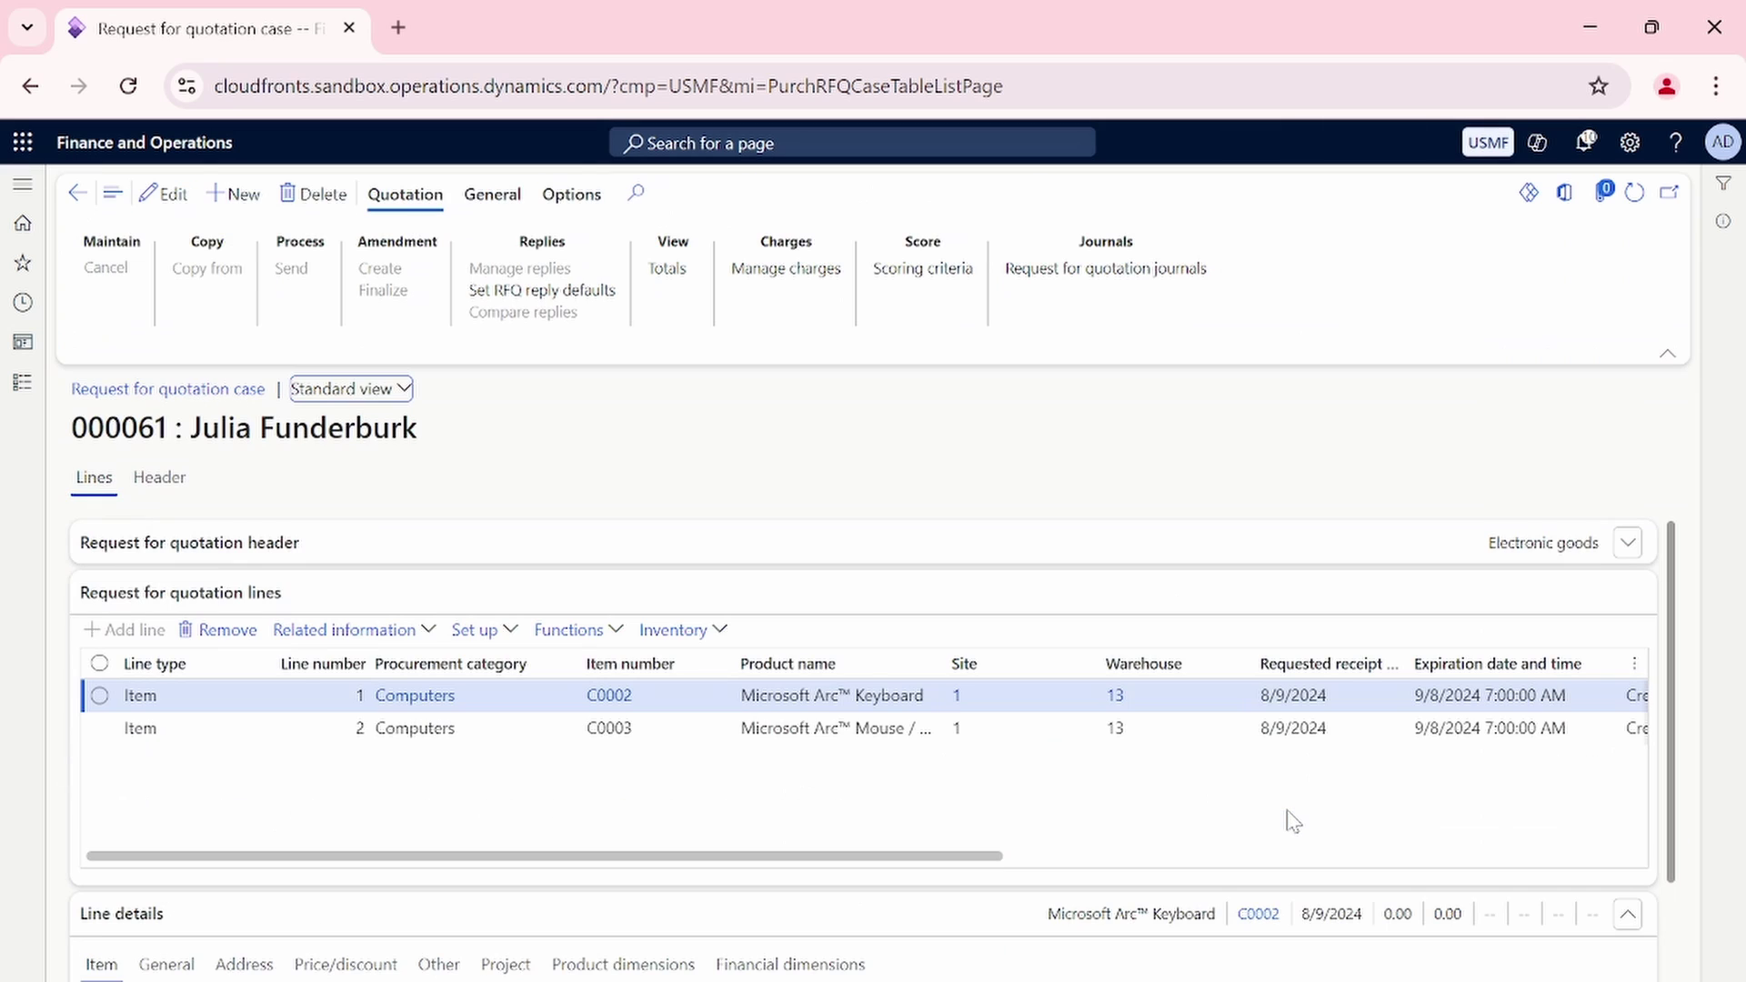
Expand the request for quotation header and review the quantity and unit price of the keyboard and mouse lines.
click(740, 550)
scroll(896, 665, down, 3)
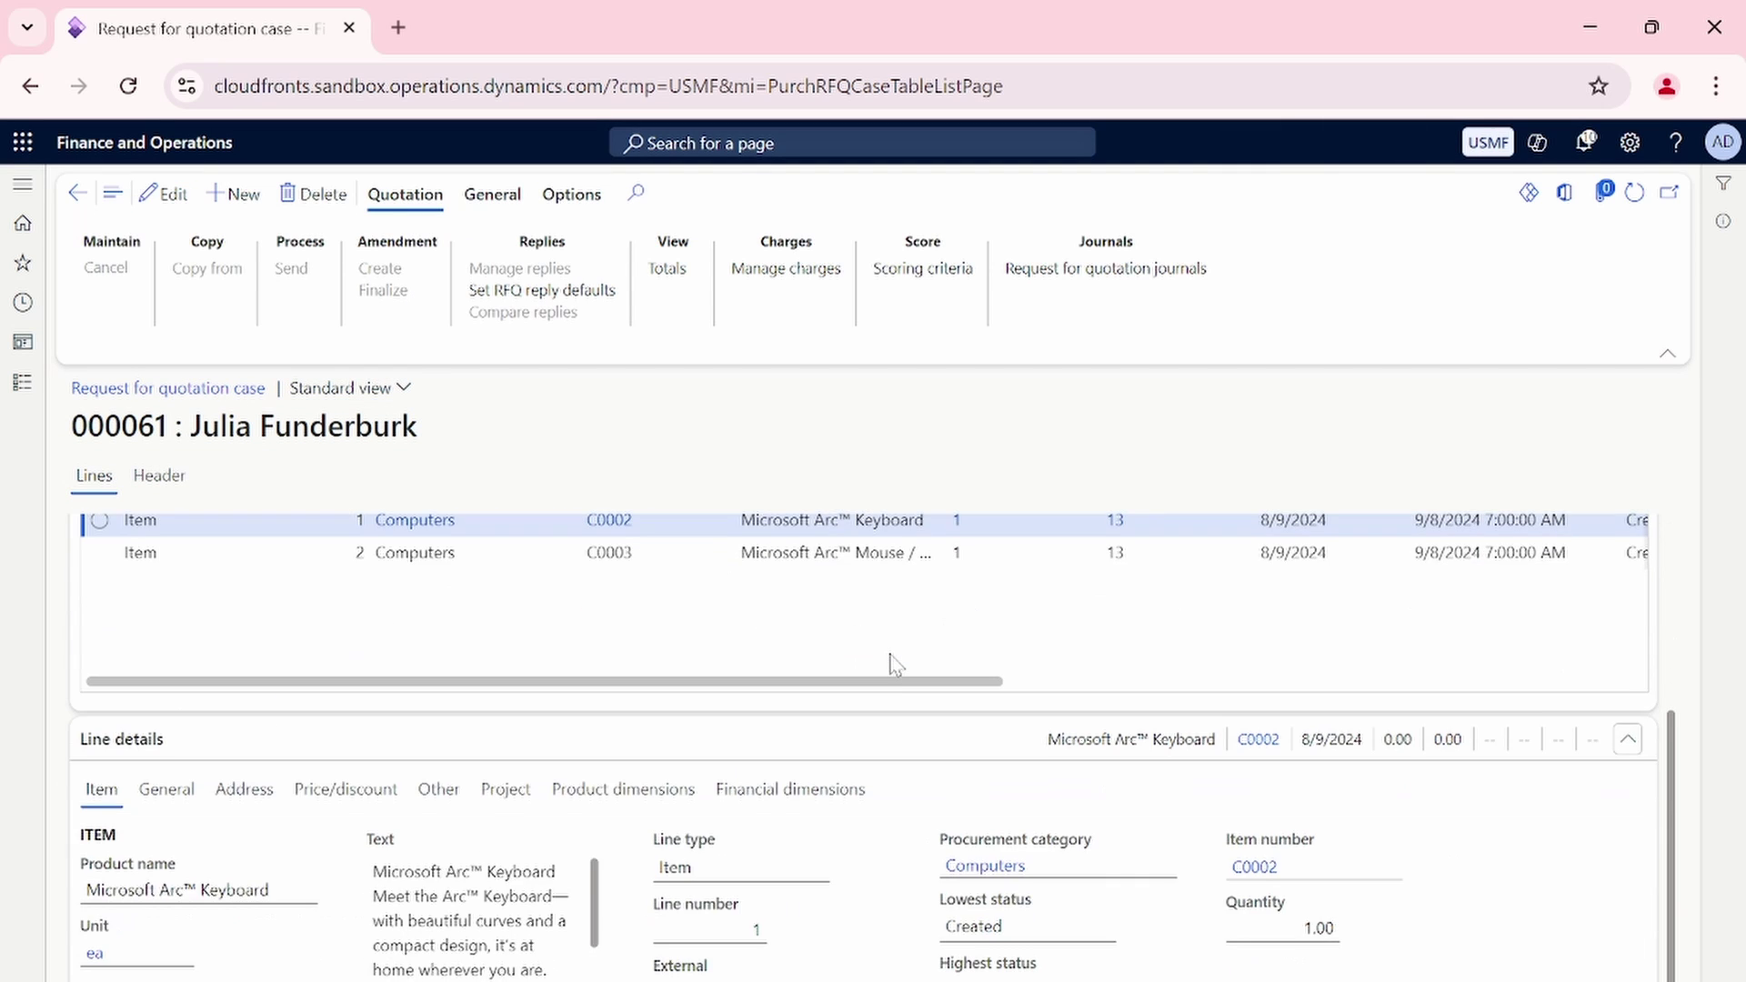
scroll(896, 665, up, 3)
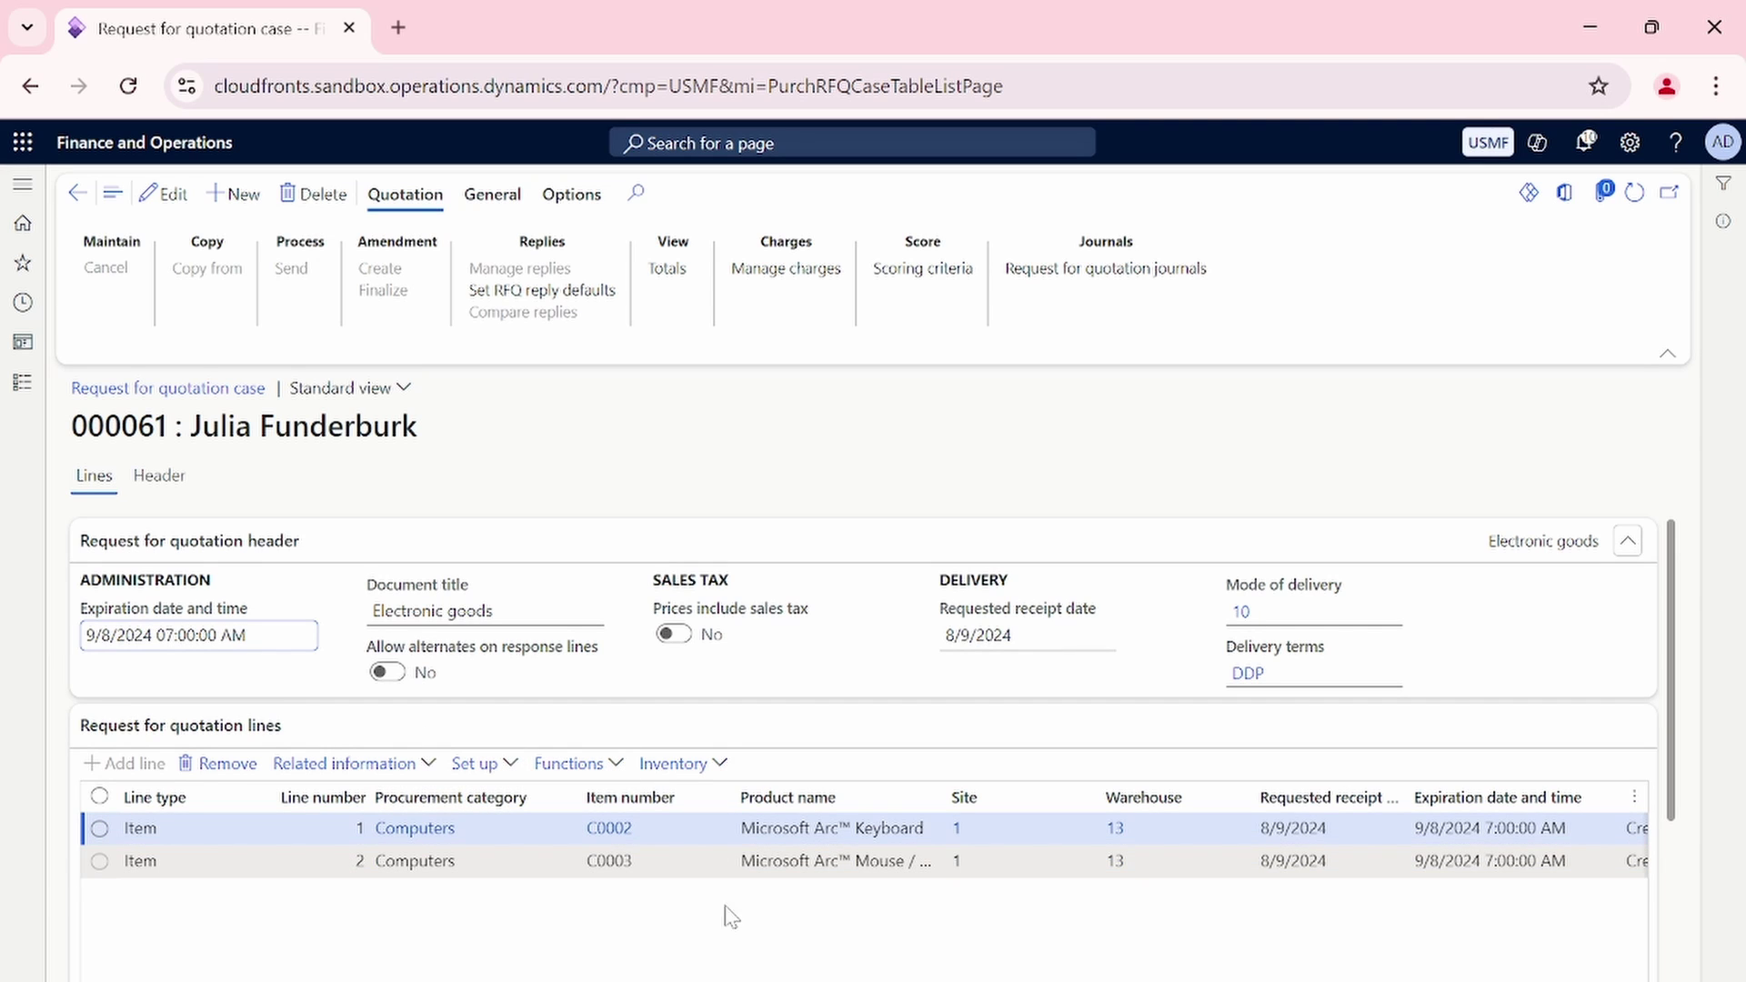
scroll(864, 837, right, 5)
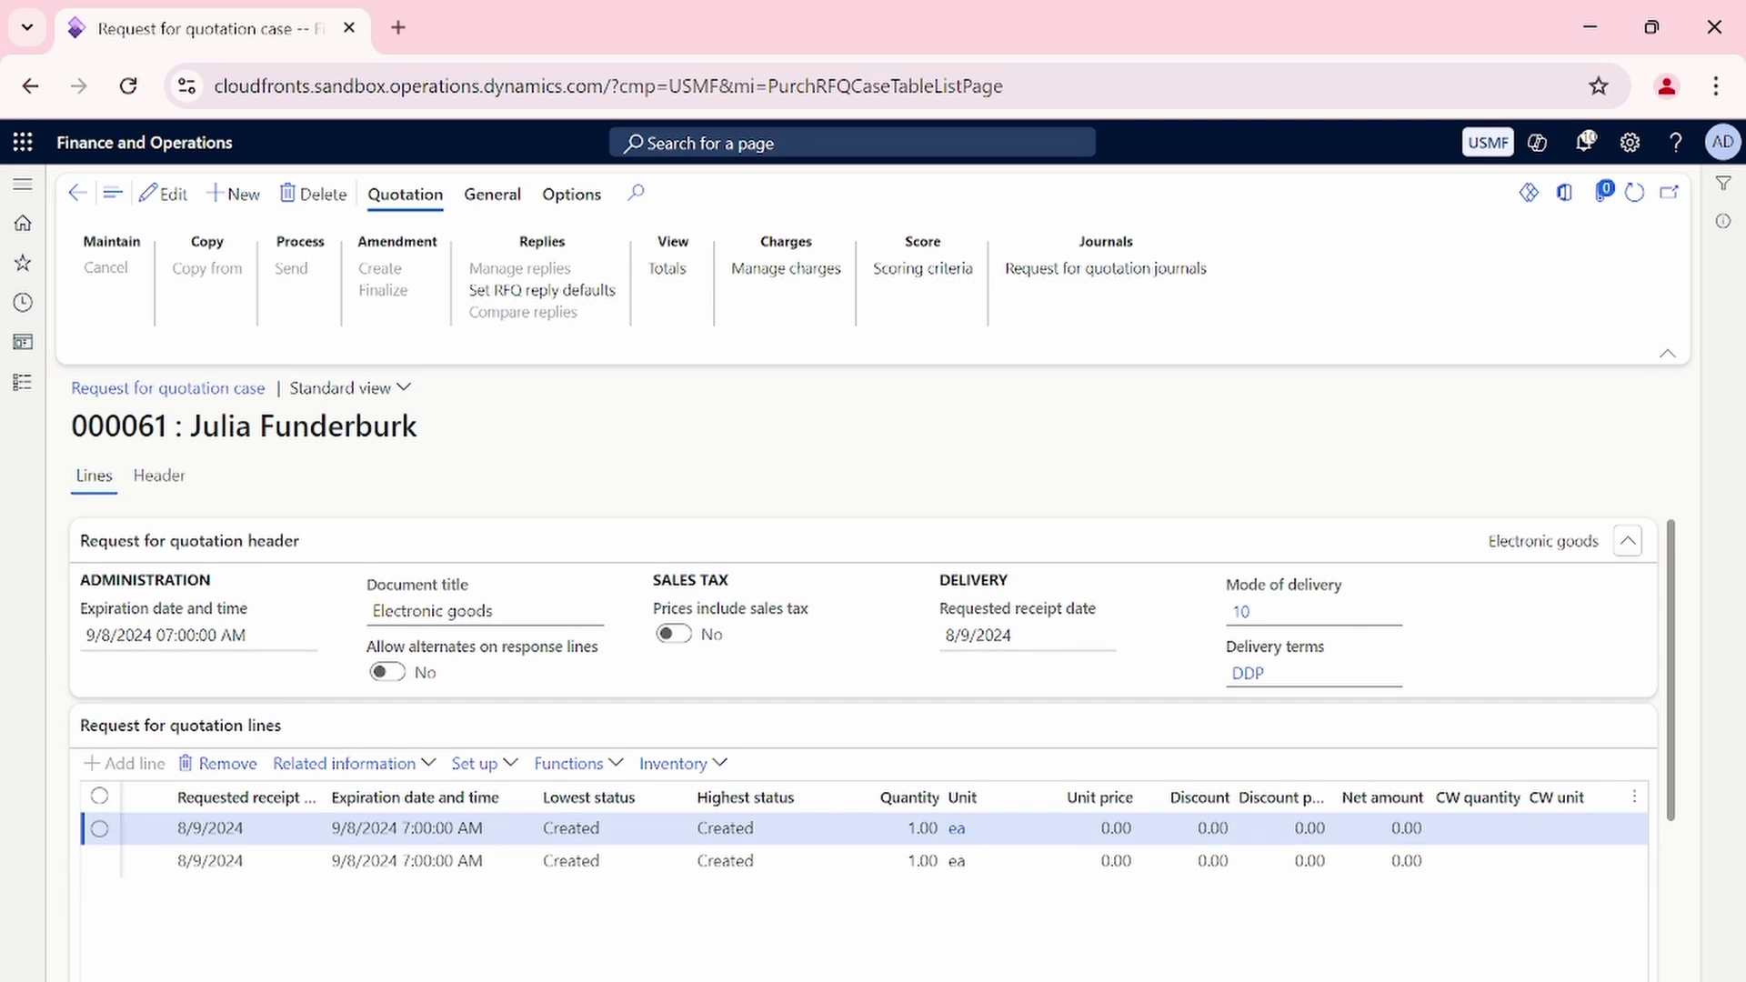
click(1112, 827)
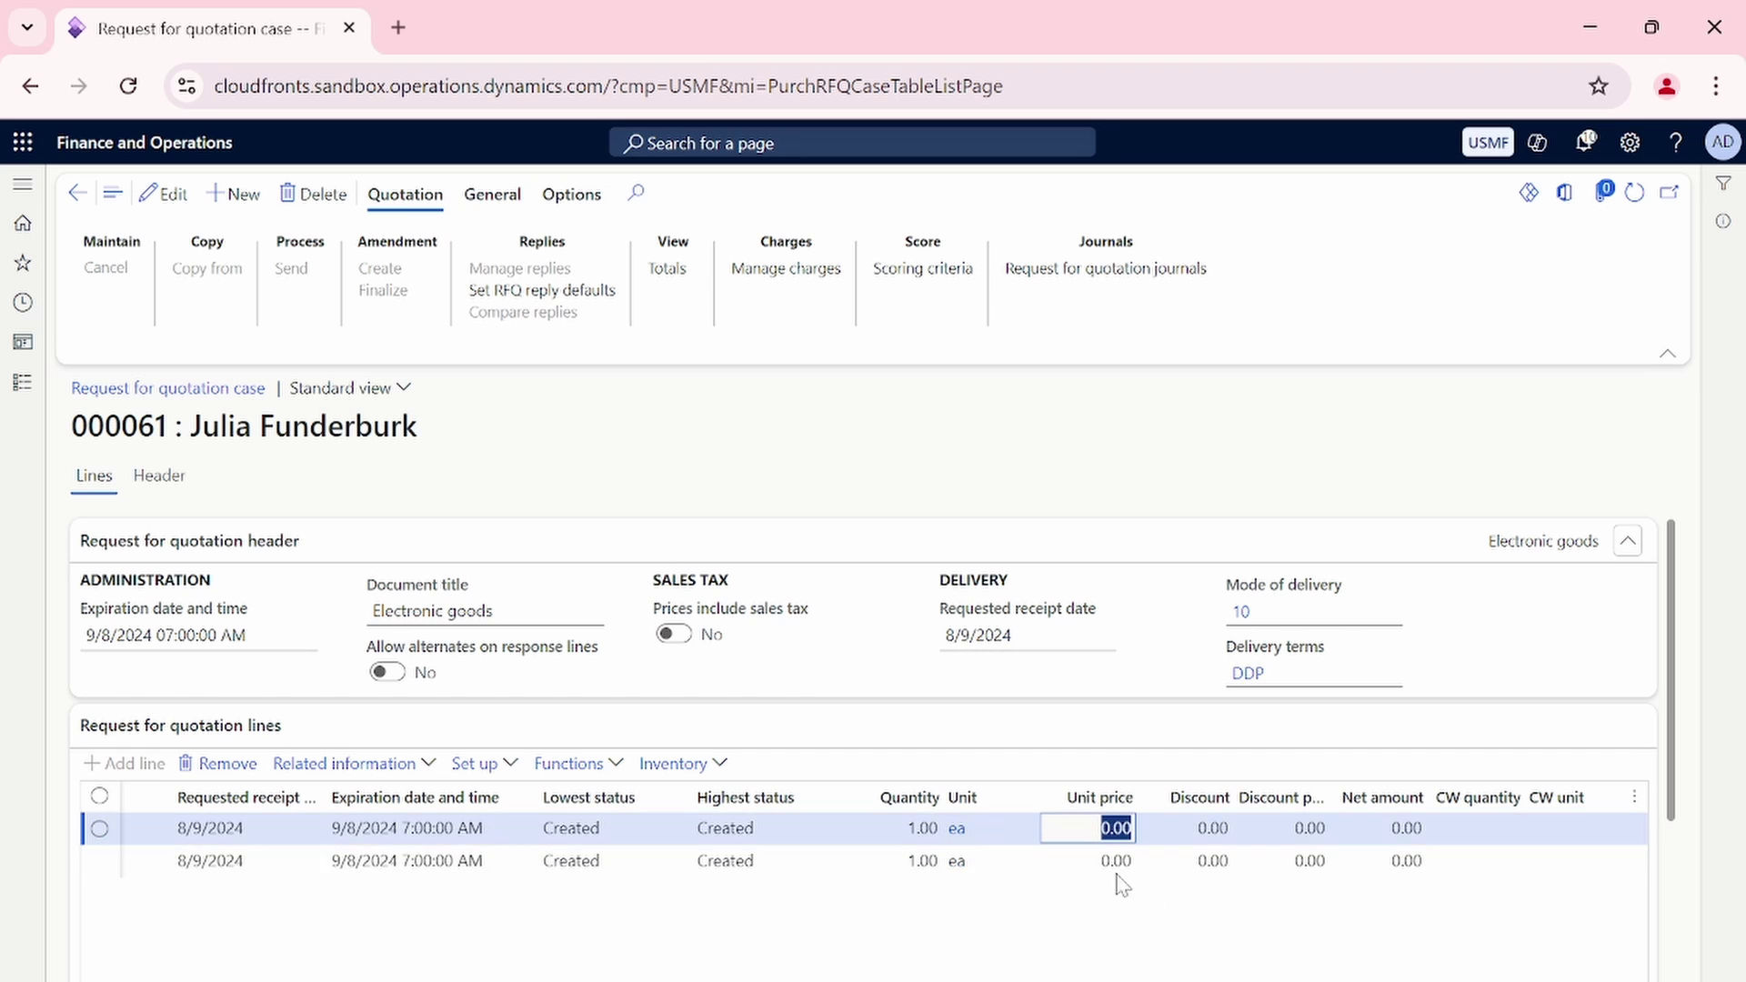
Add Acme Office Supplies to the vendor list in the request's header details.
click(152, 475)
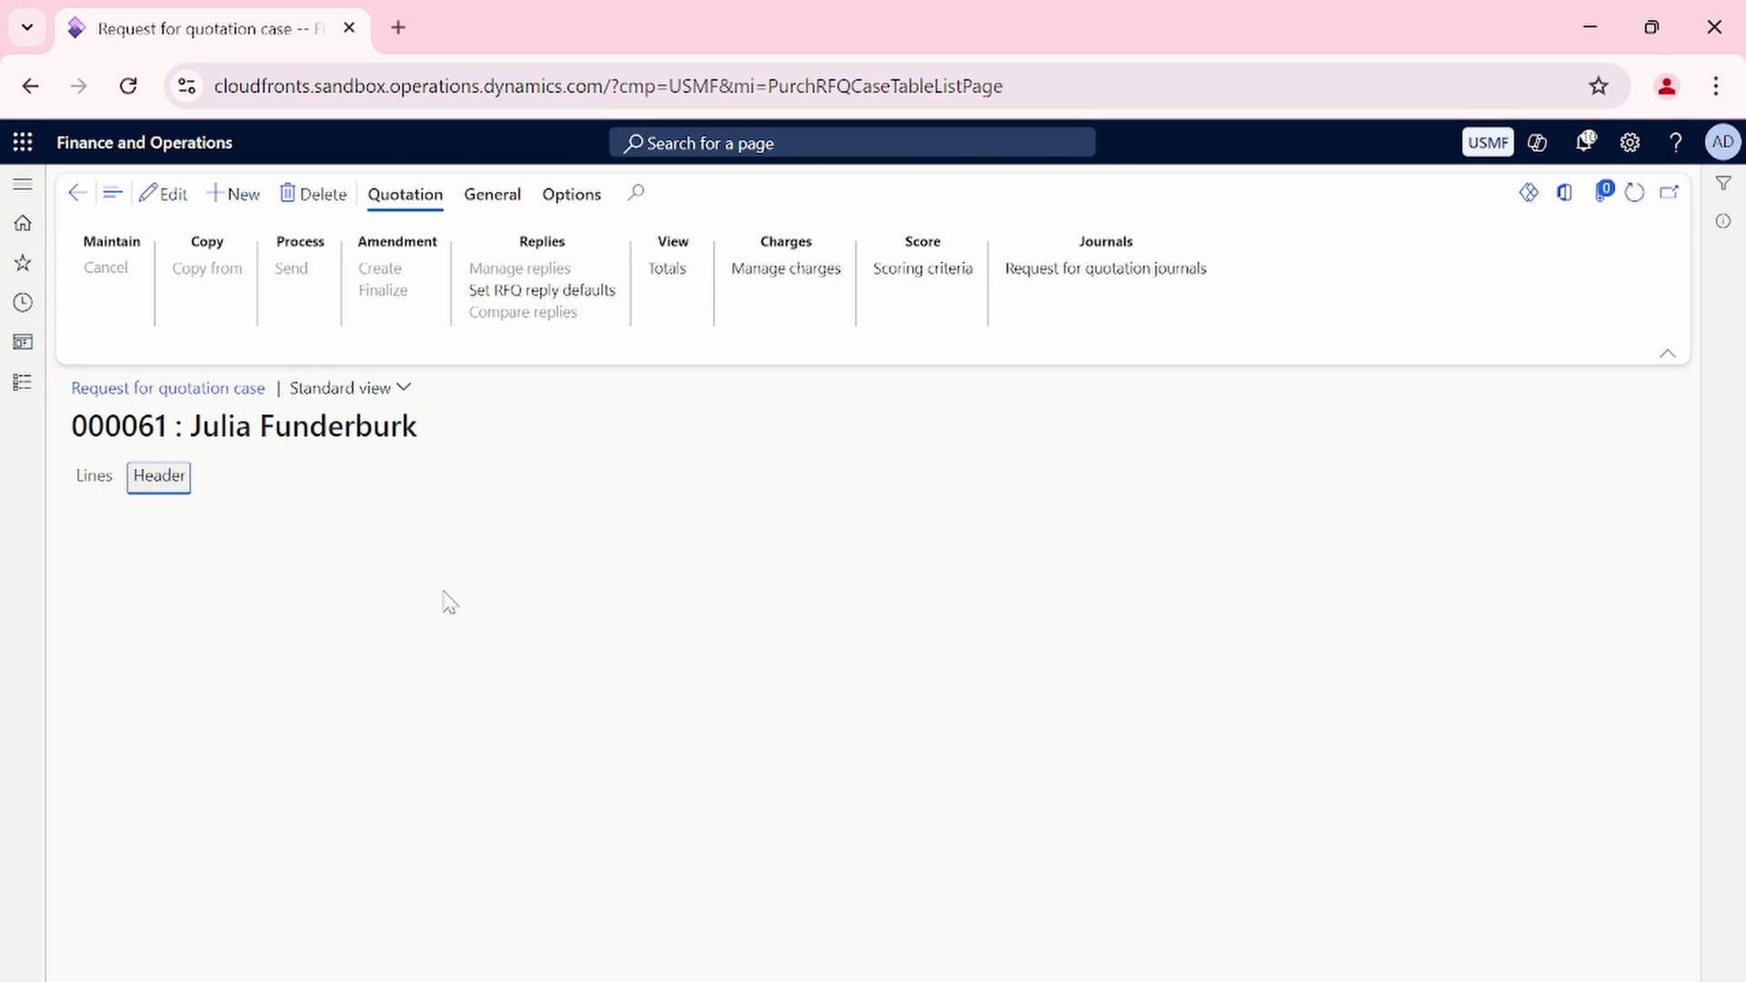
scroll(503, 660, down, 2)
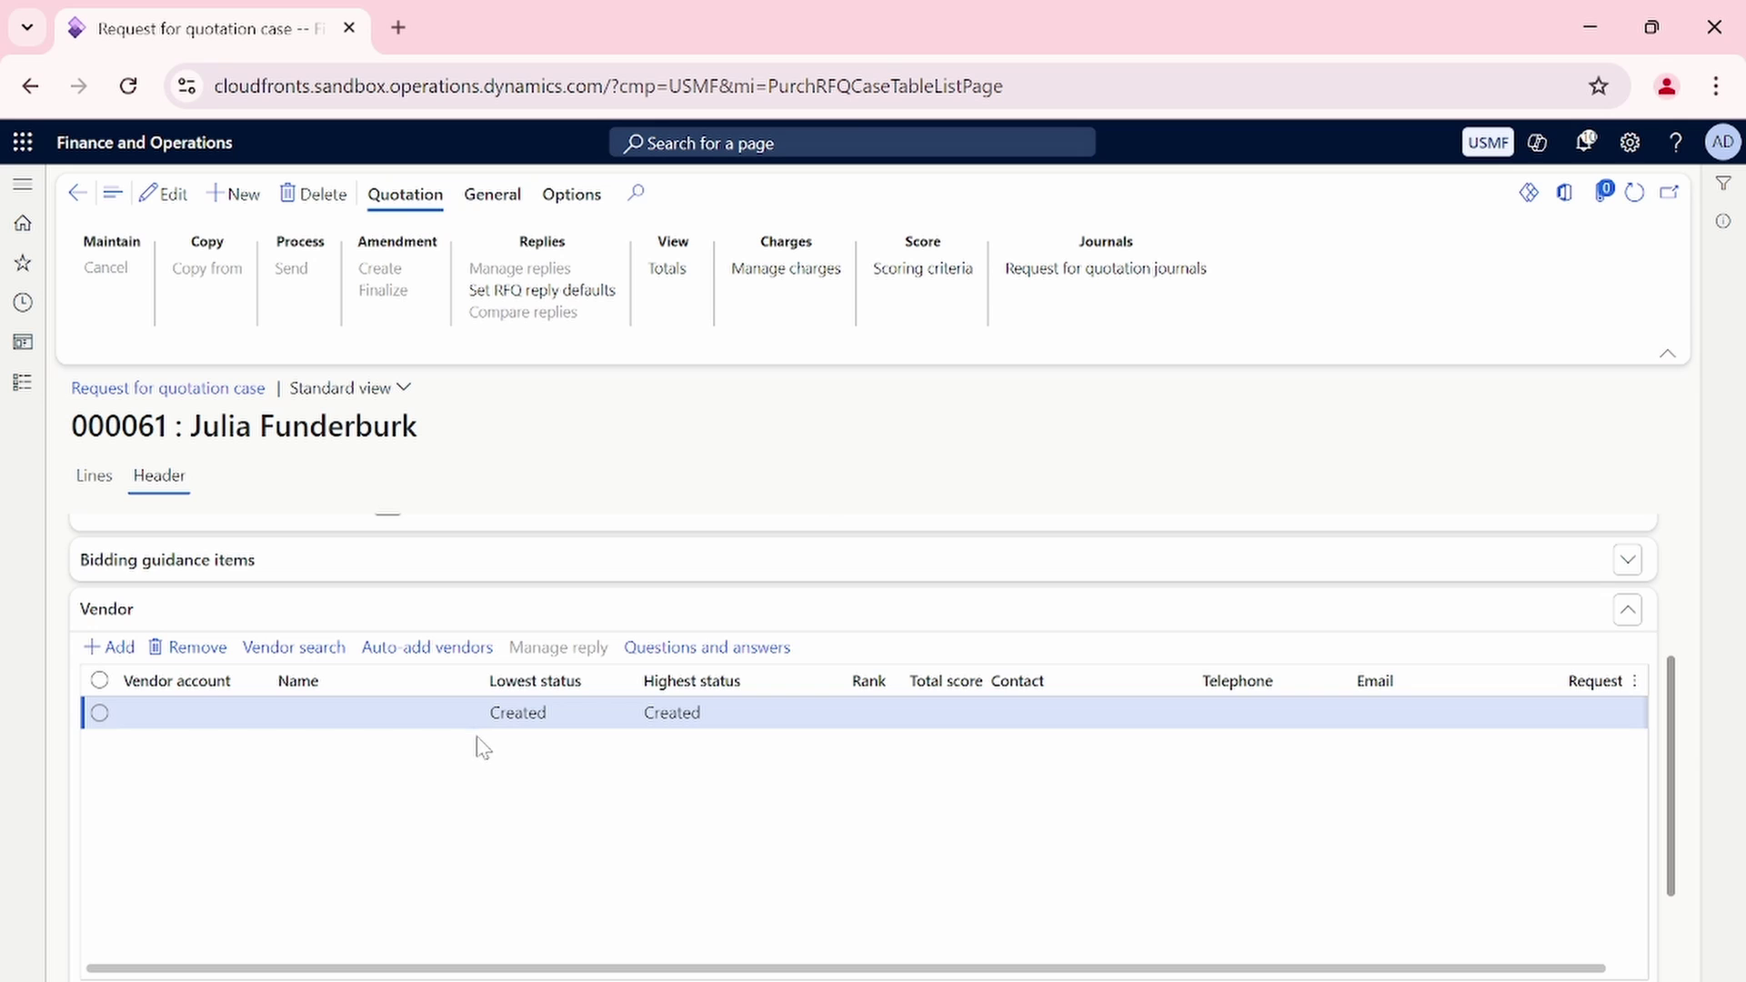
scroll(483, 747, up, 3)
scroll(477, 748, down, 6)
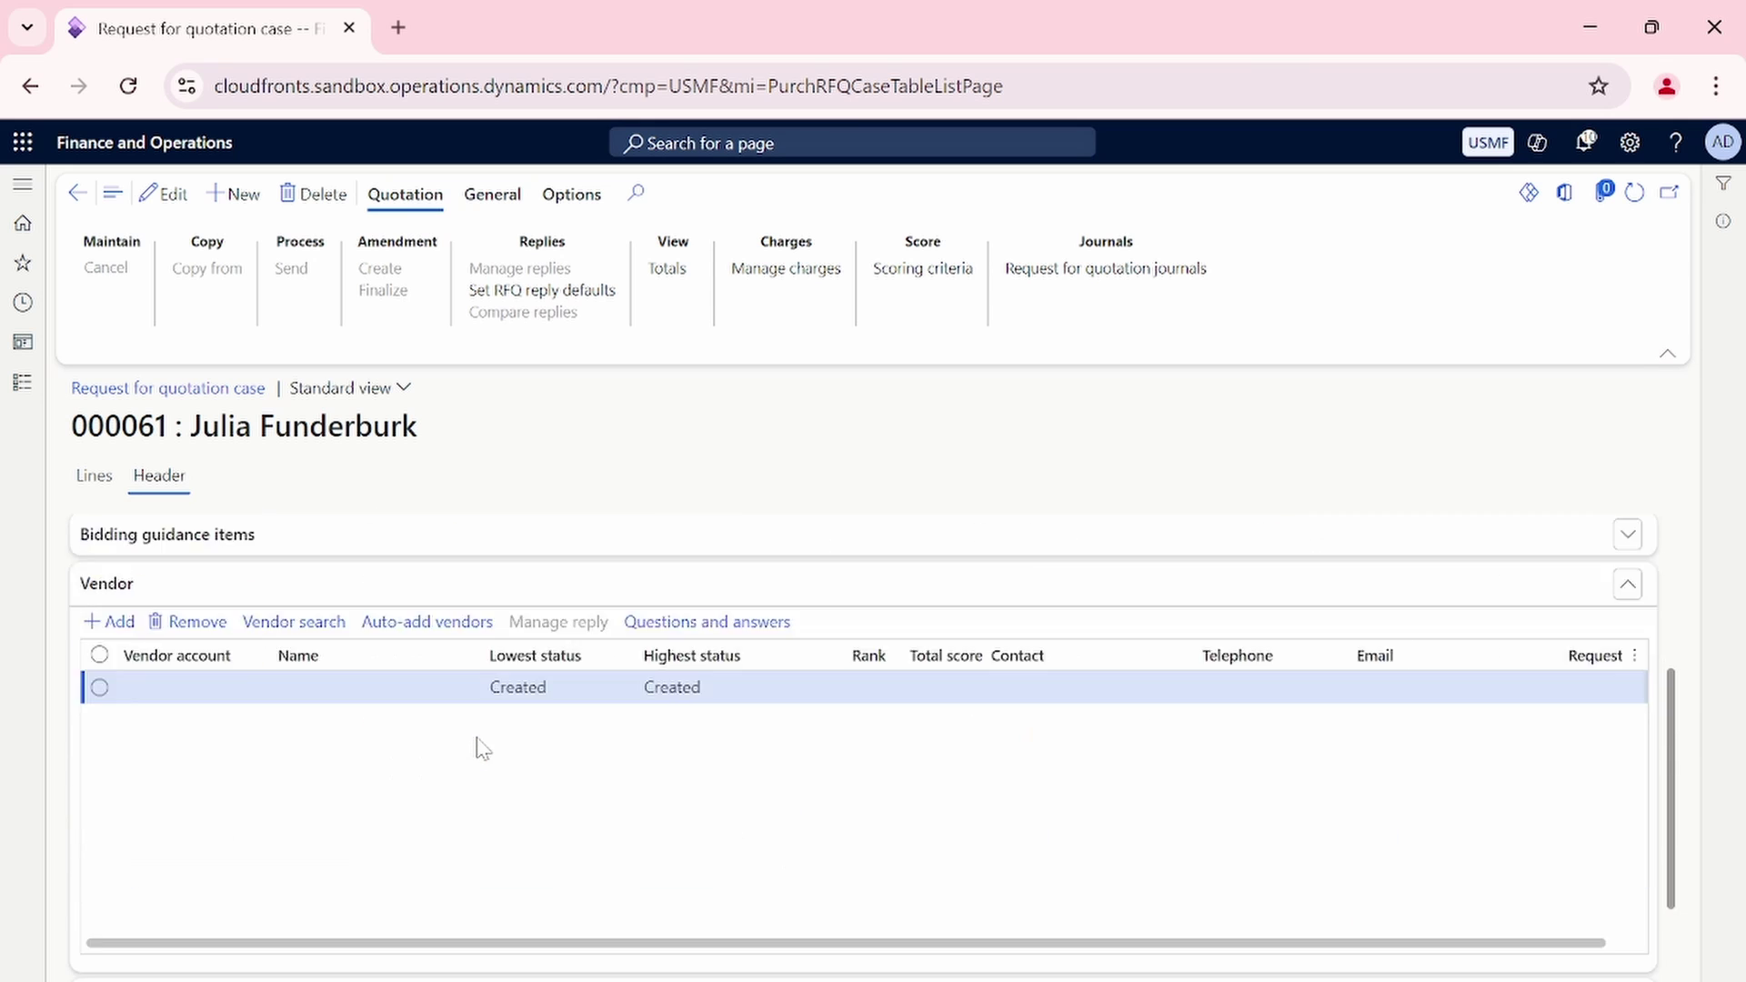
scroll(479, 740, up, 6)
scroll(473, 744, down, 2)
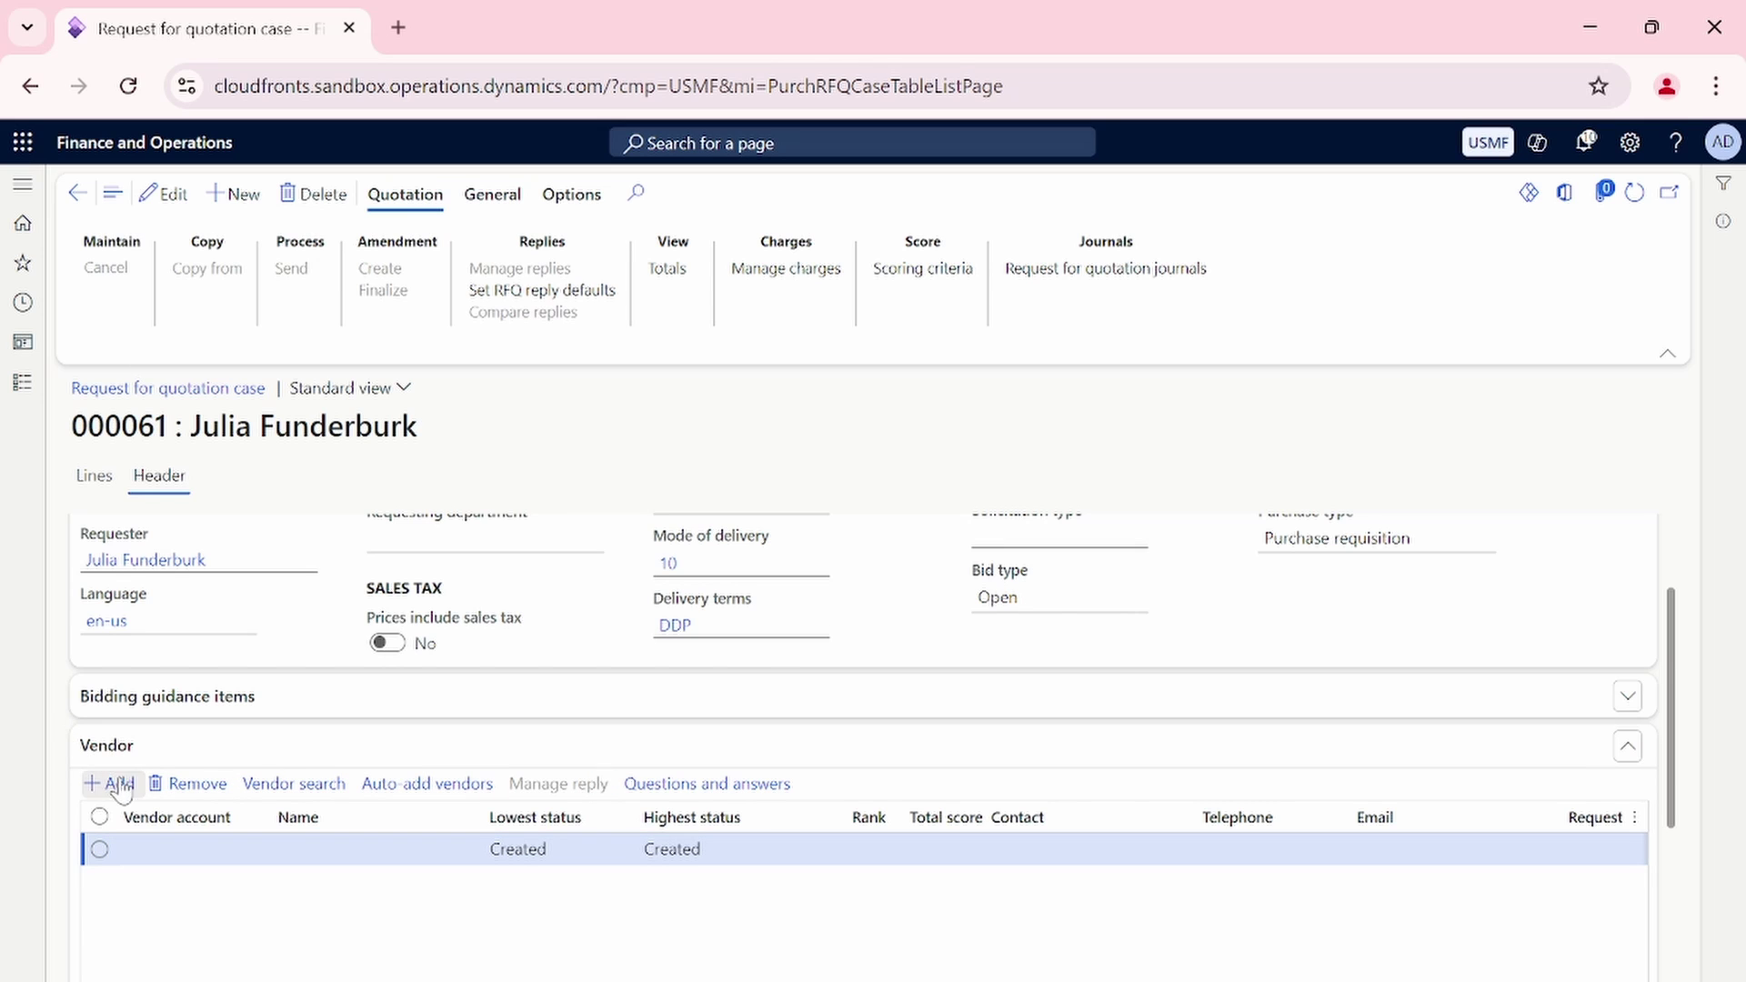
scroll(364, 755, down, 2)
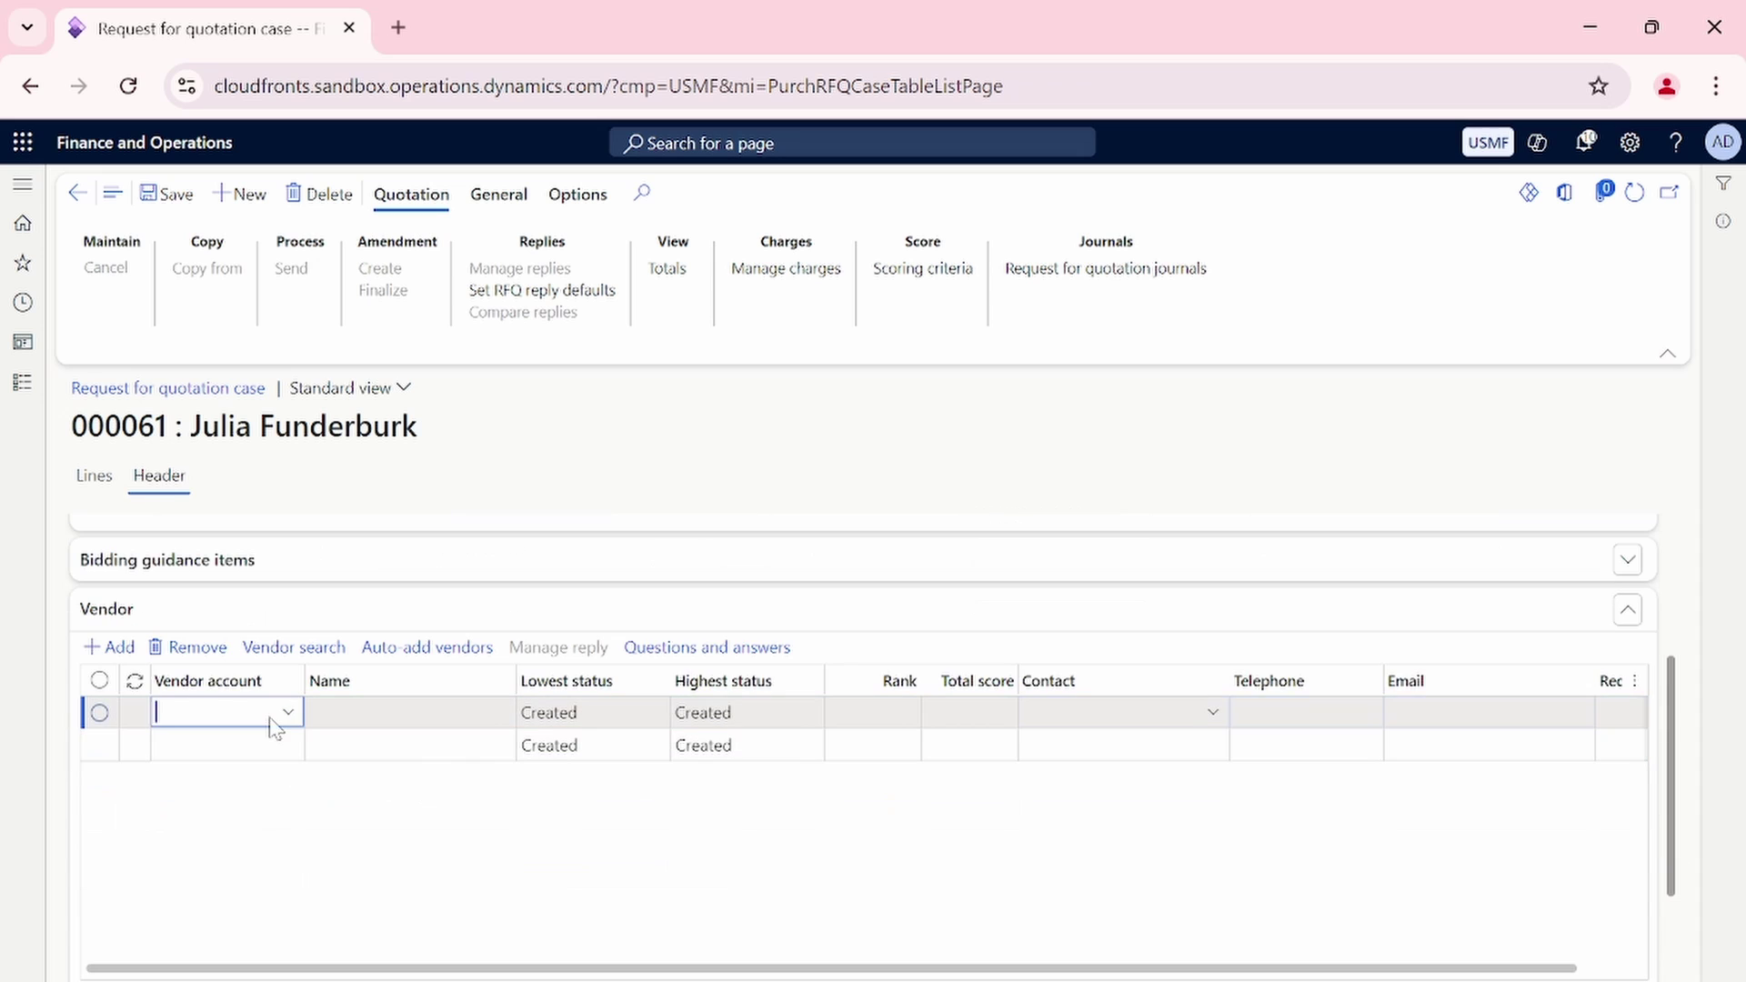
click(293, 719)
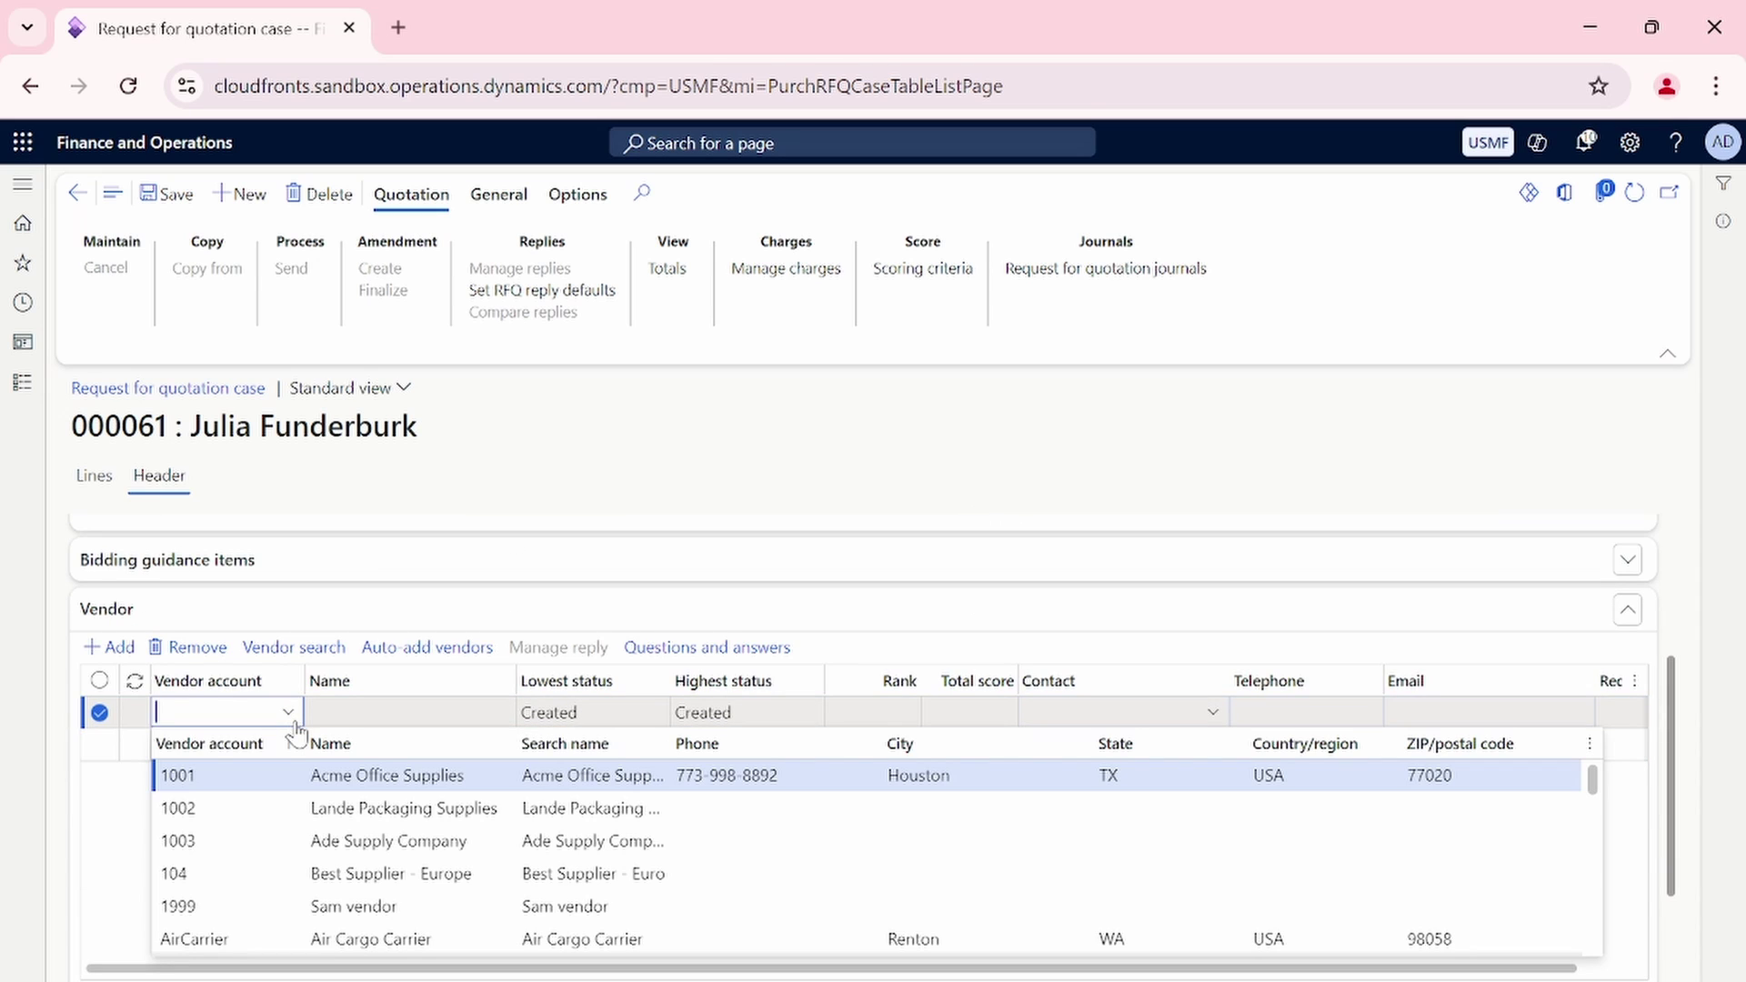
click(293, 778)
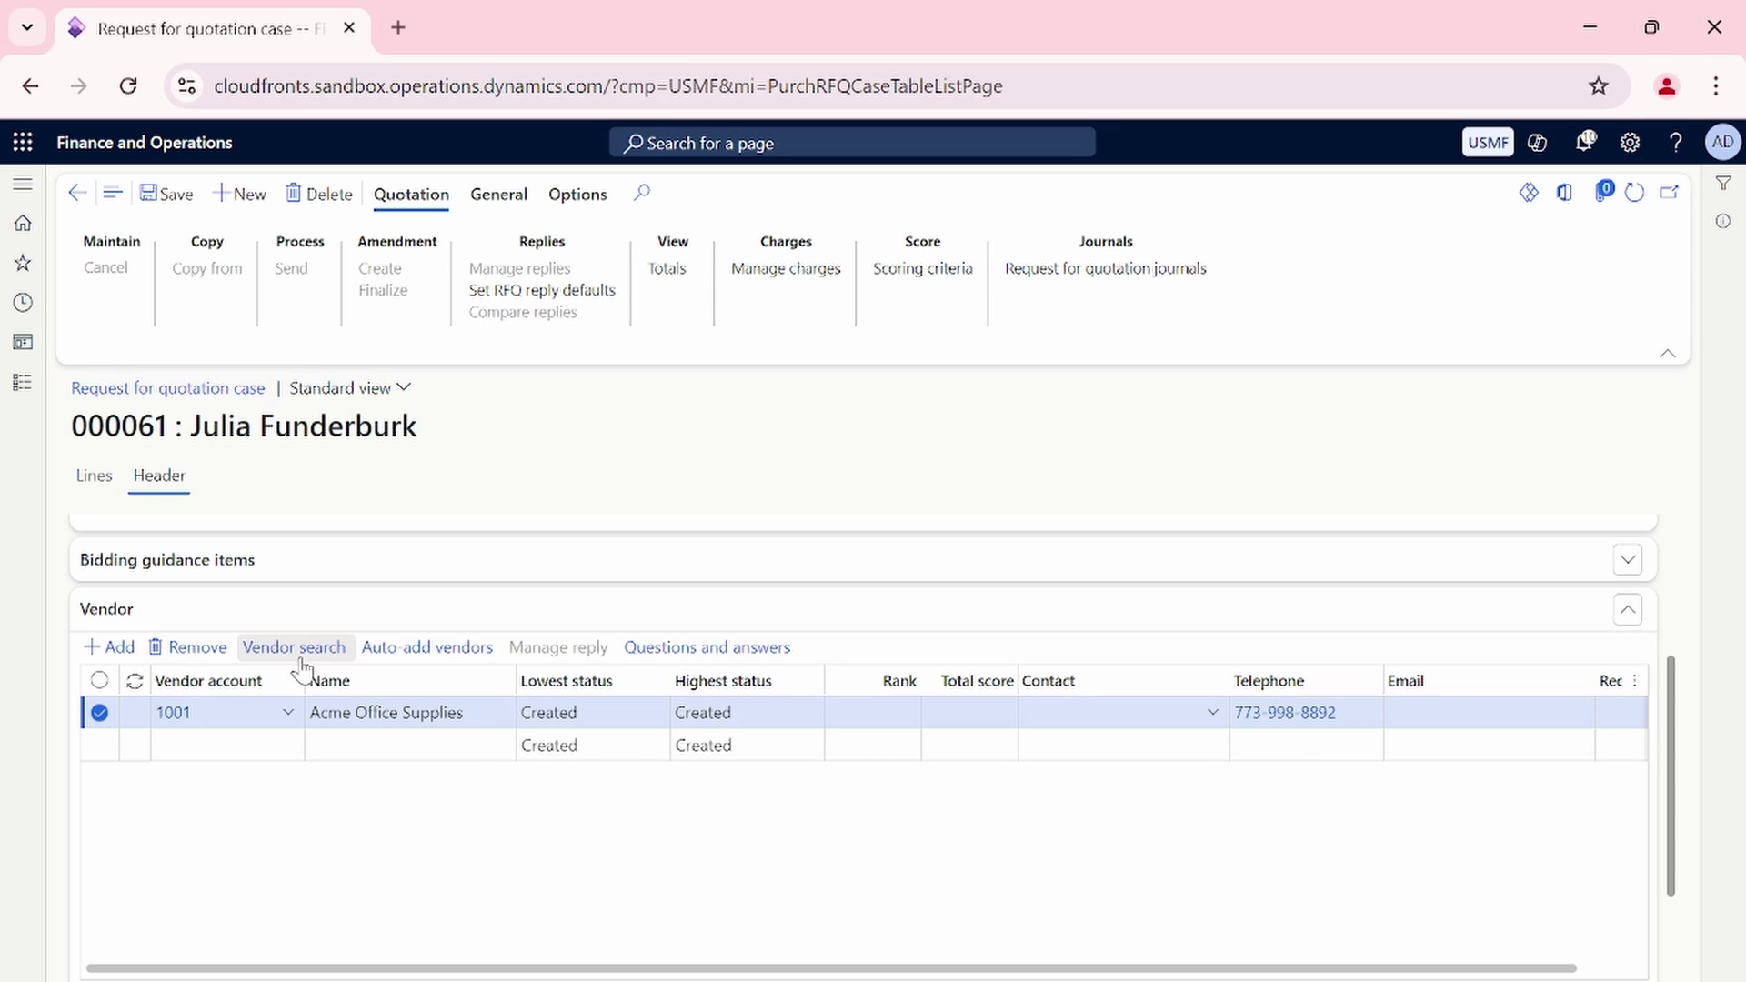
Add Lande Packaging Supplies as a second vendor on the request for quotation.
click(110, 647)
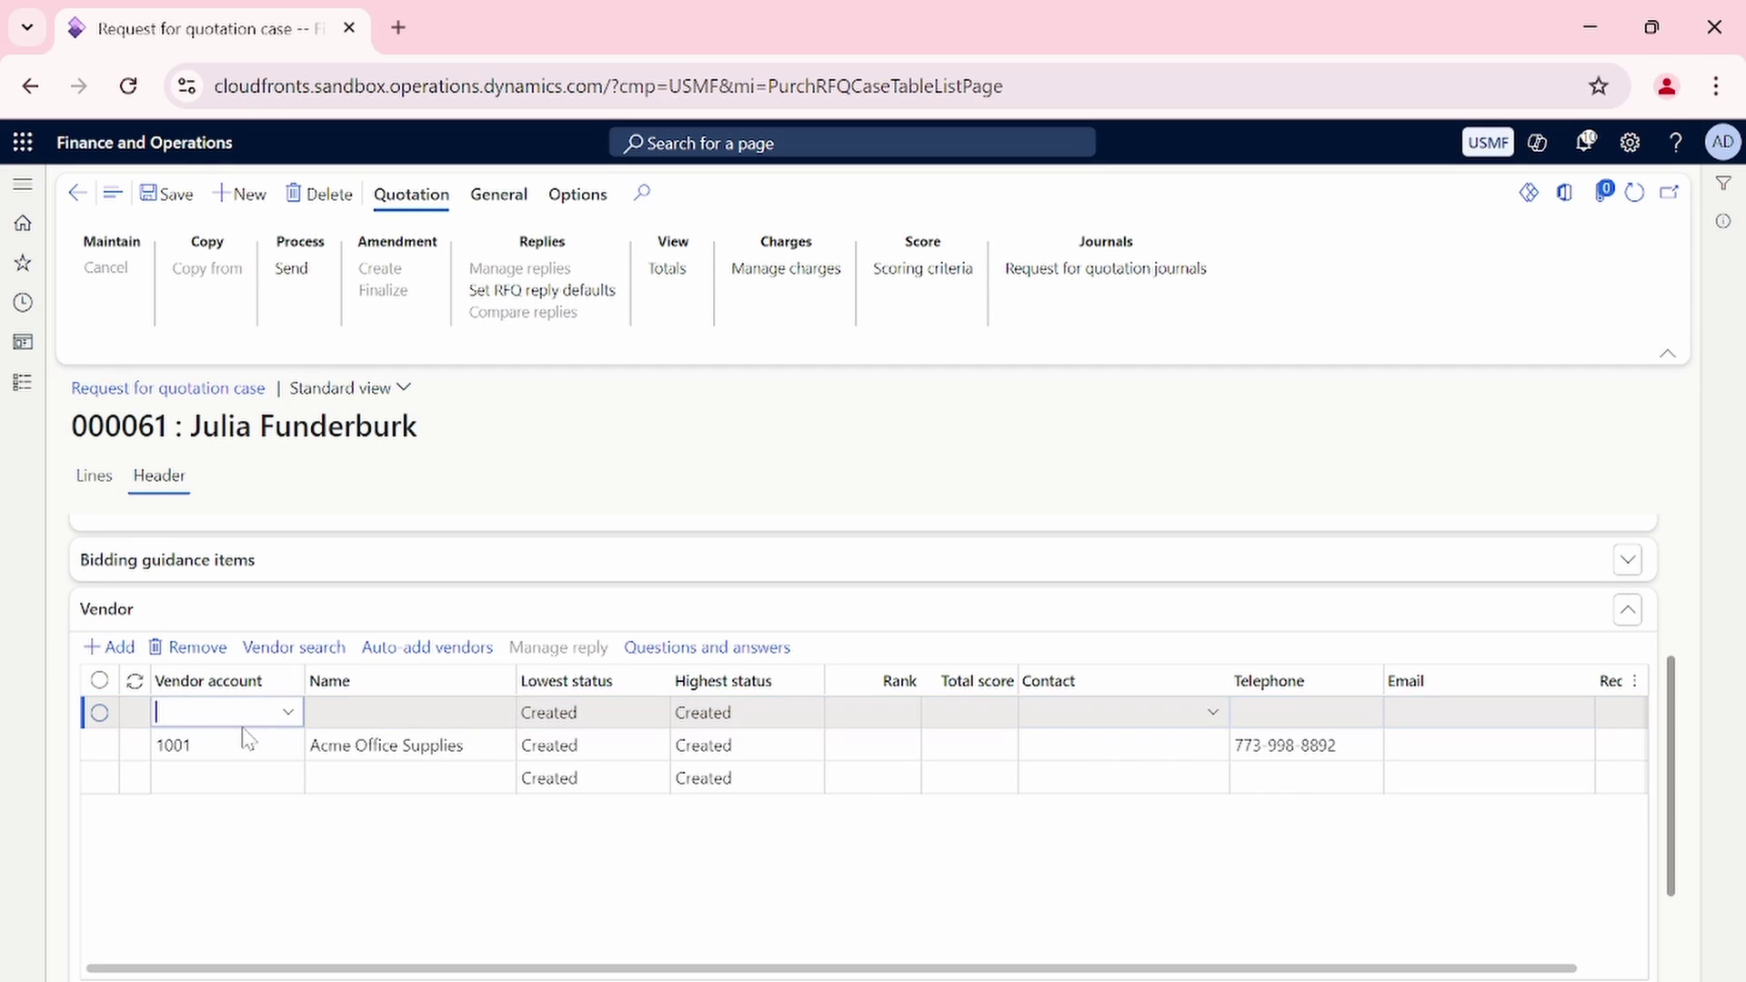
click(287, 714)
click(273, 810)
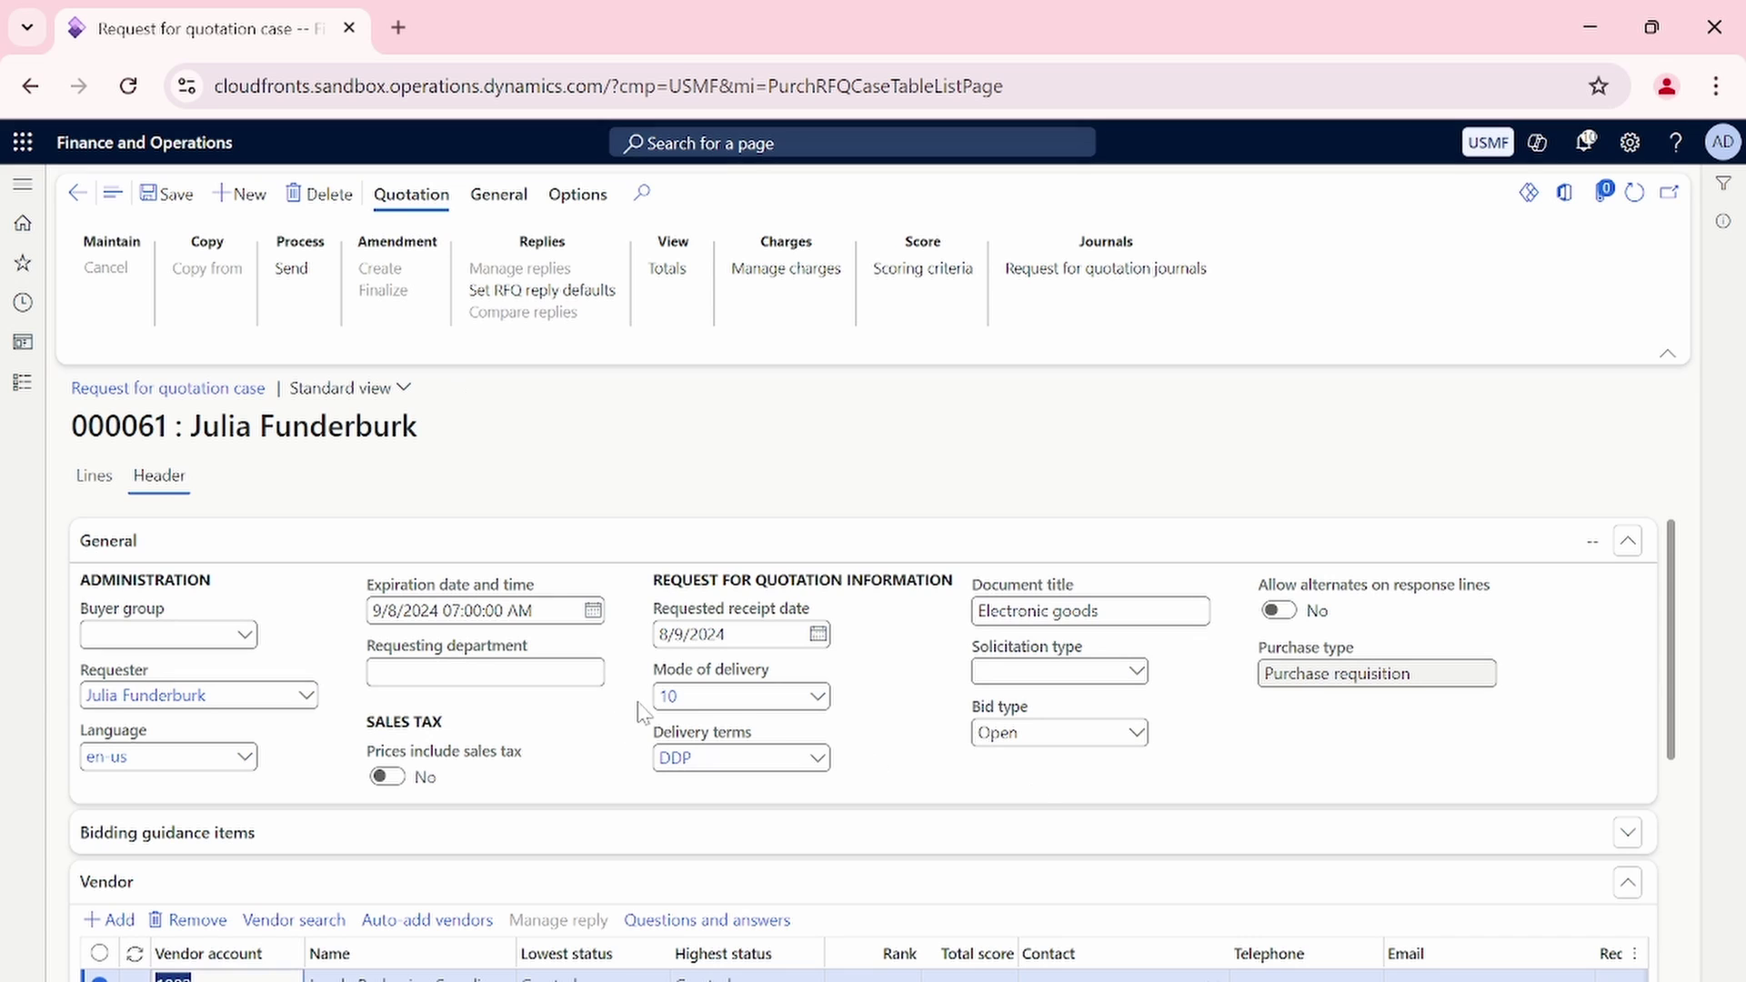
Send the request for quotation to both vendors, Acme Office Supplies and Lande Packaging Supplies.
scroll(634, 714, down, 5)
scroll(634, 716, up, 5)
scroll(598, 800, down, 5)
scroll(597, 800, up, 3)
scroll(598, 799, up, 2)
click(287, 273)
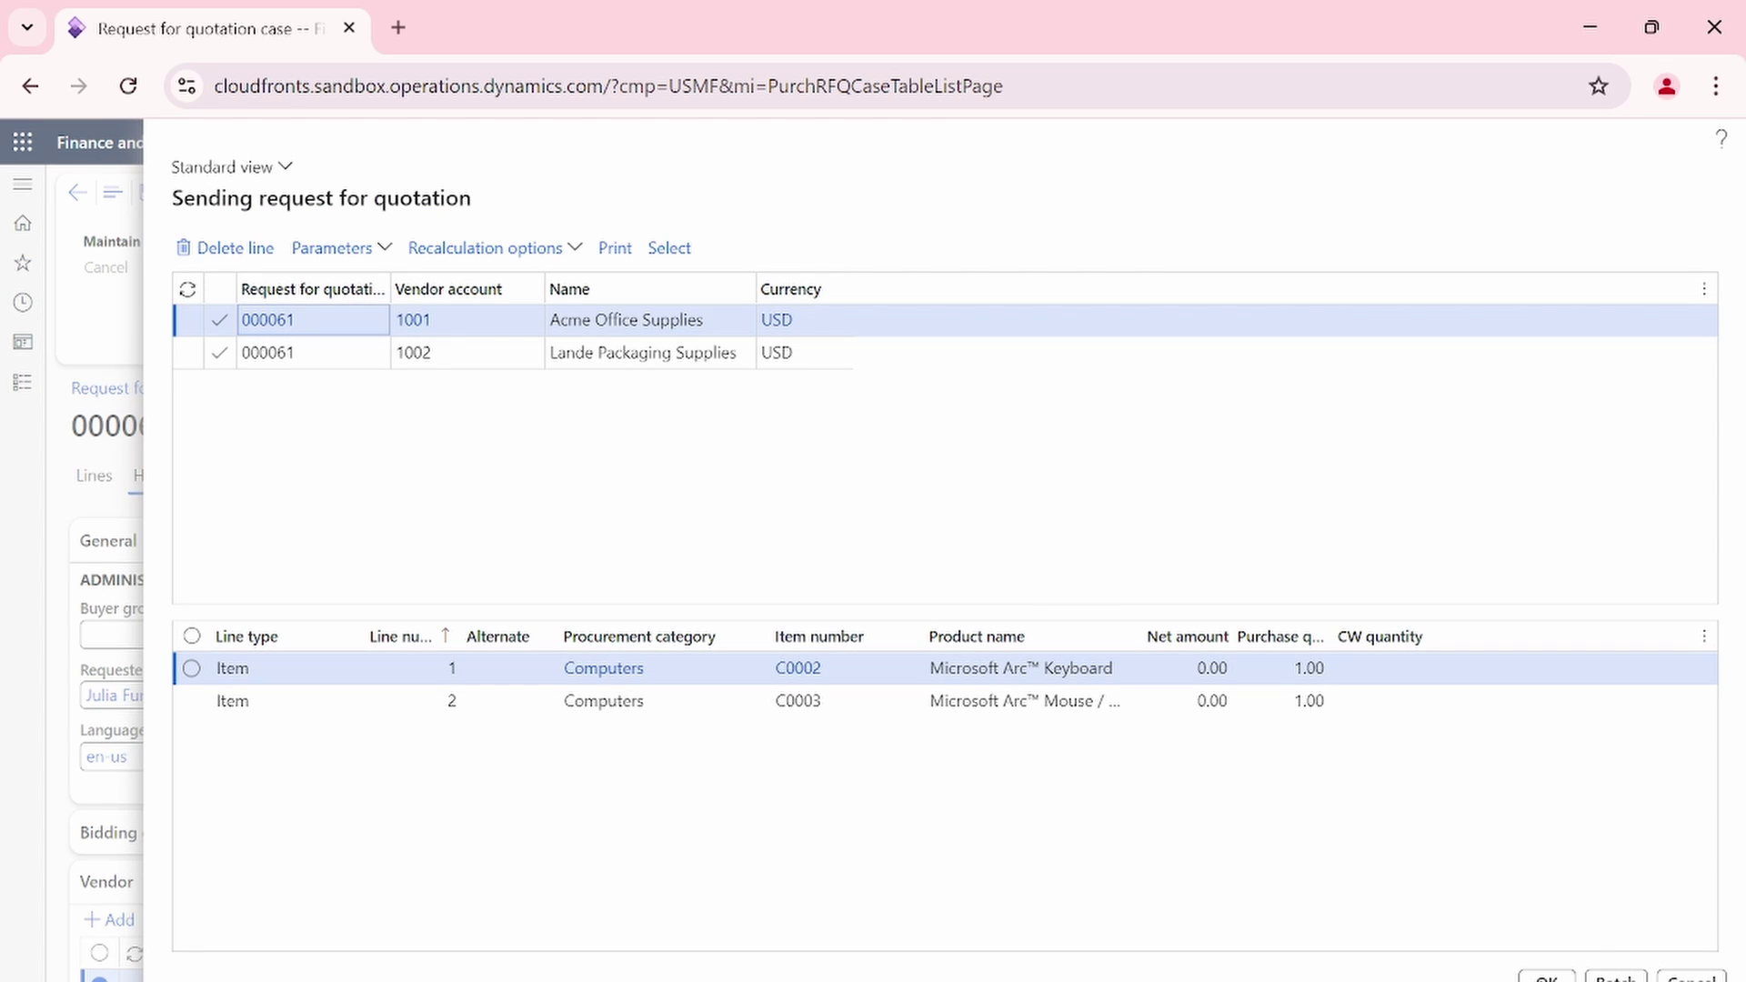
key(Return)
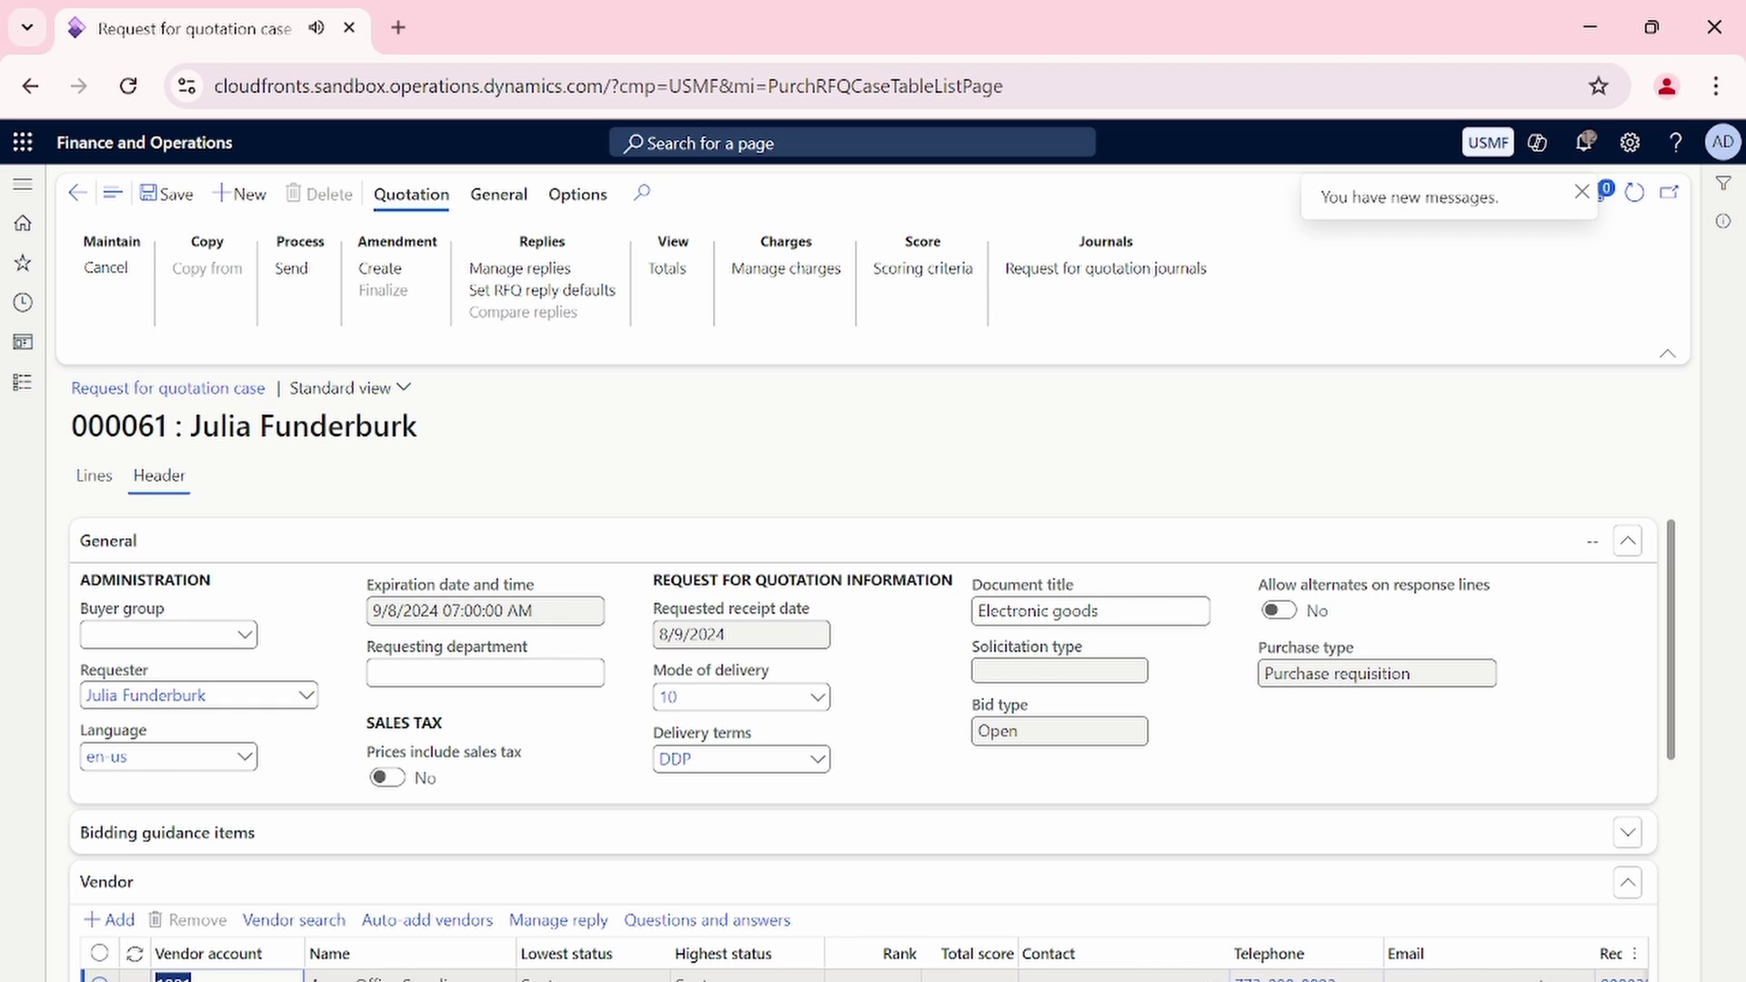
Open the replies of the sent request and show the edit choices for the Lande Packaging Supplies reply.
scroll(751, 855, down, 2)
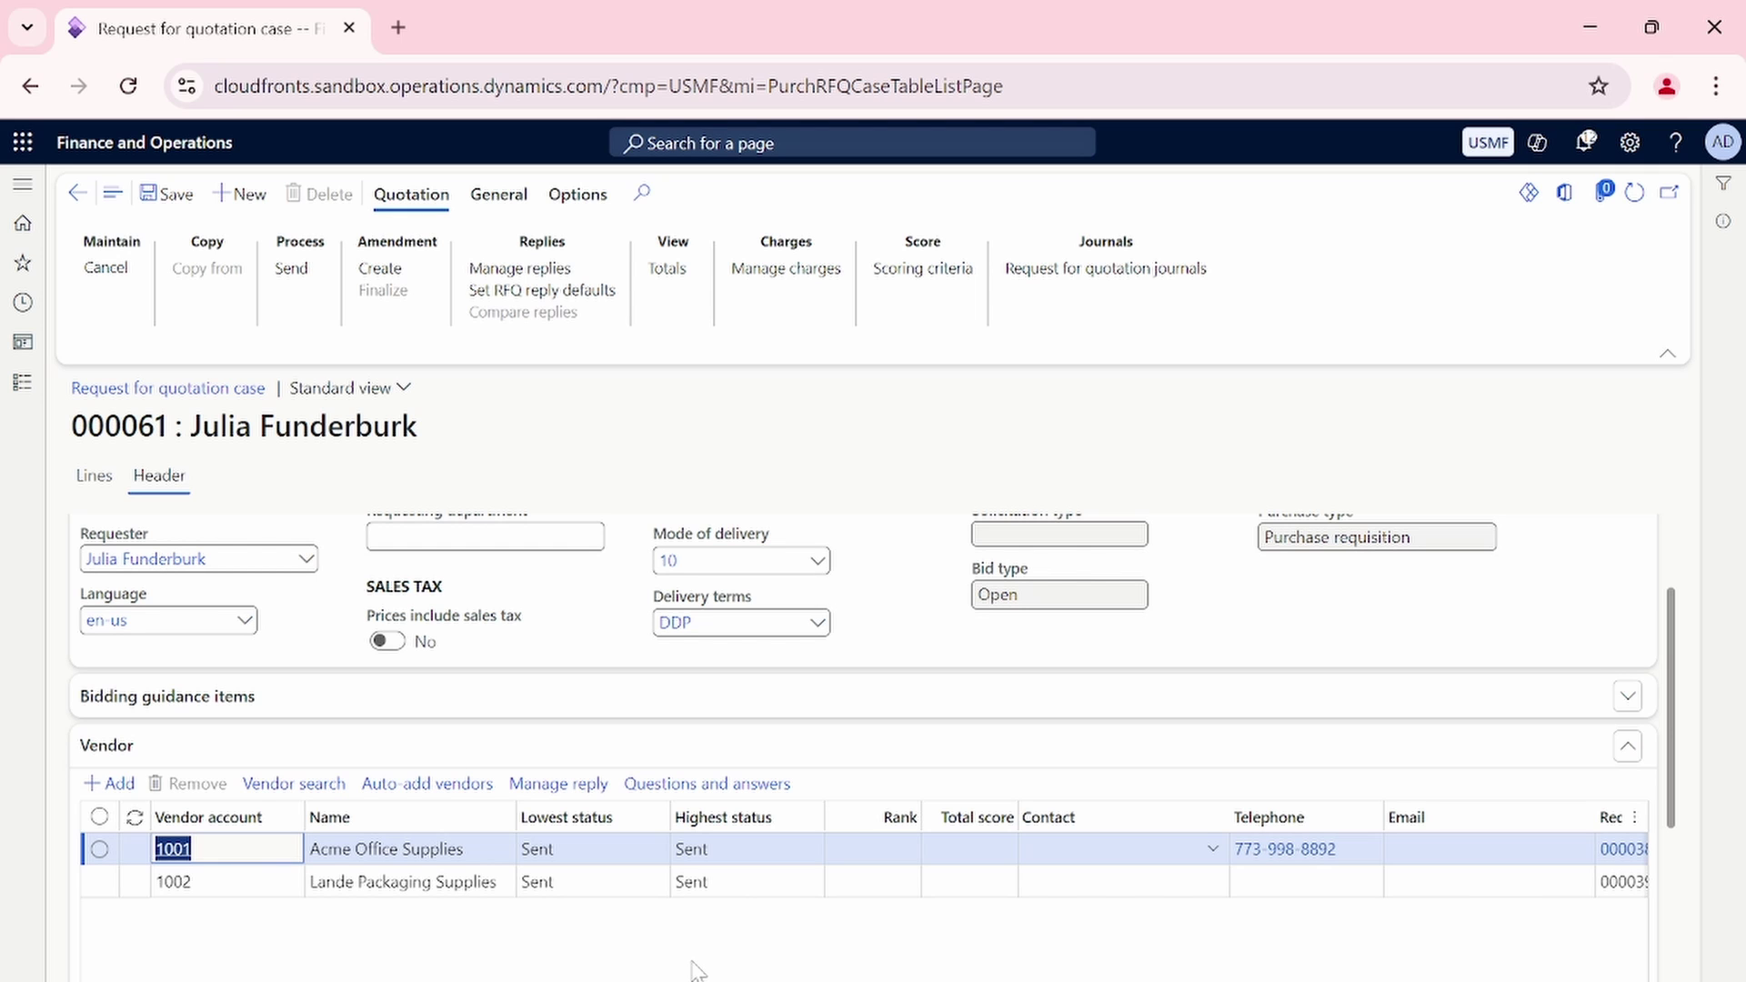
scroll(637, 819, up, 2)
scroll(491, 536, down, 1)
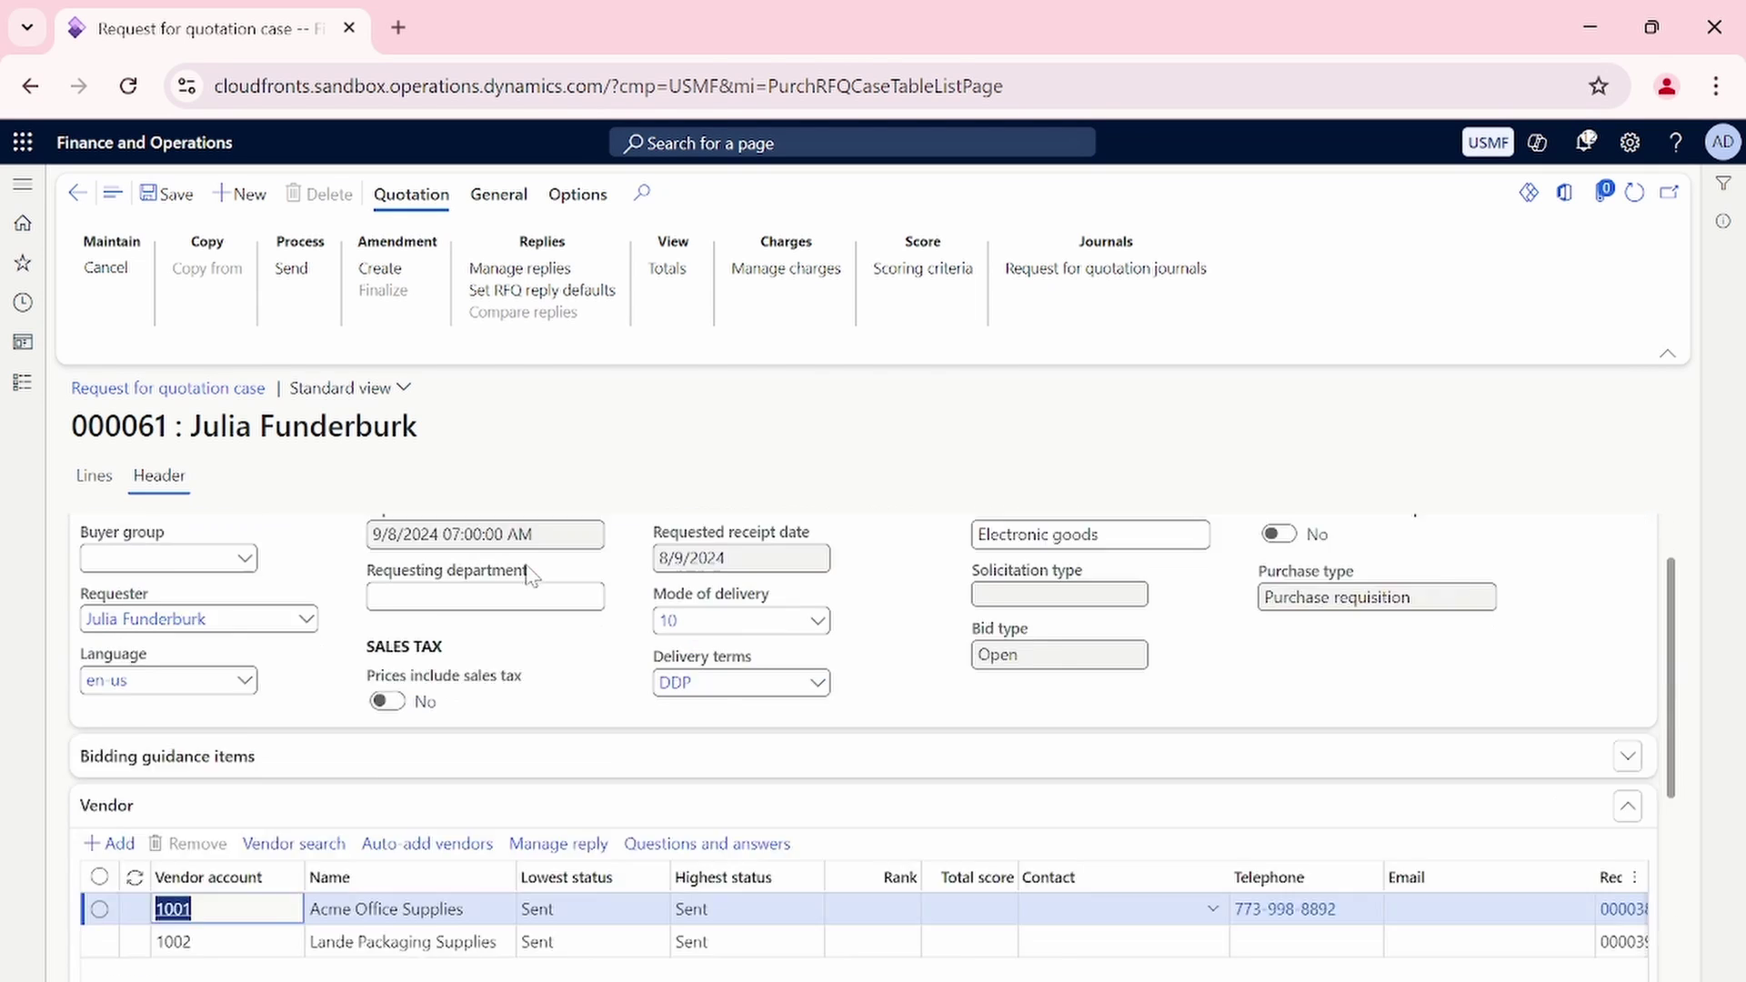
scroll(532, 575, up, 1)
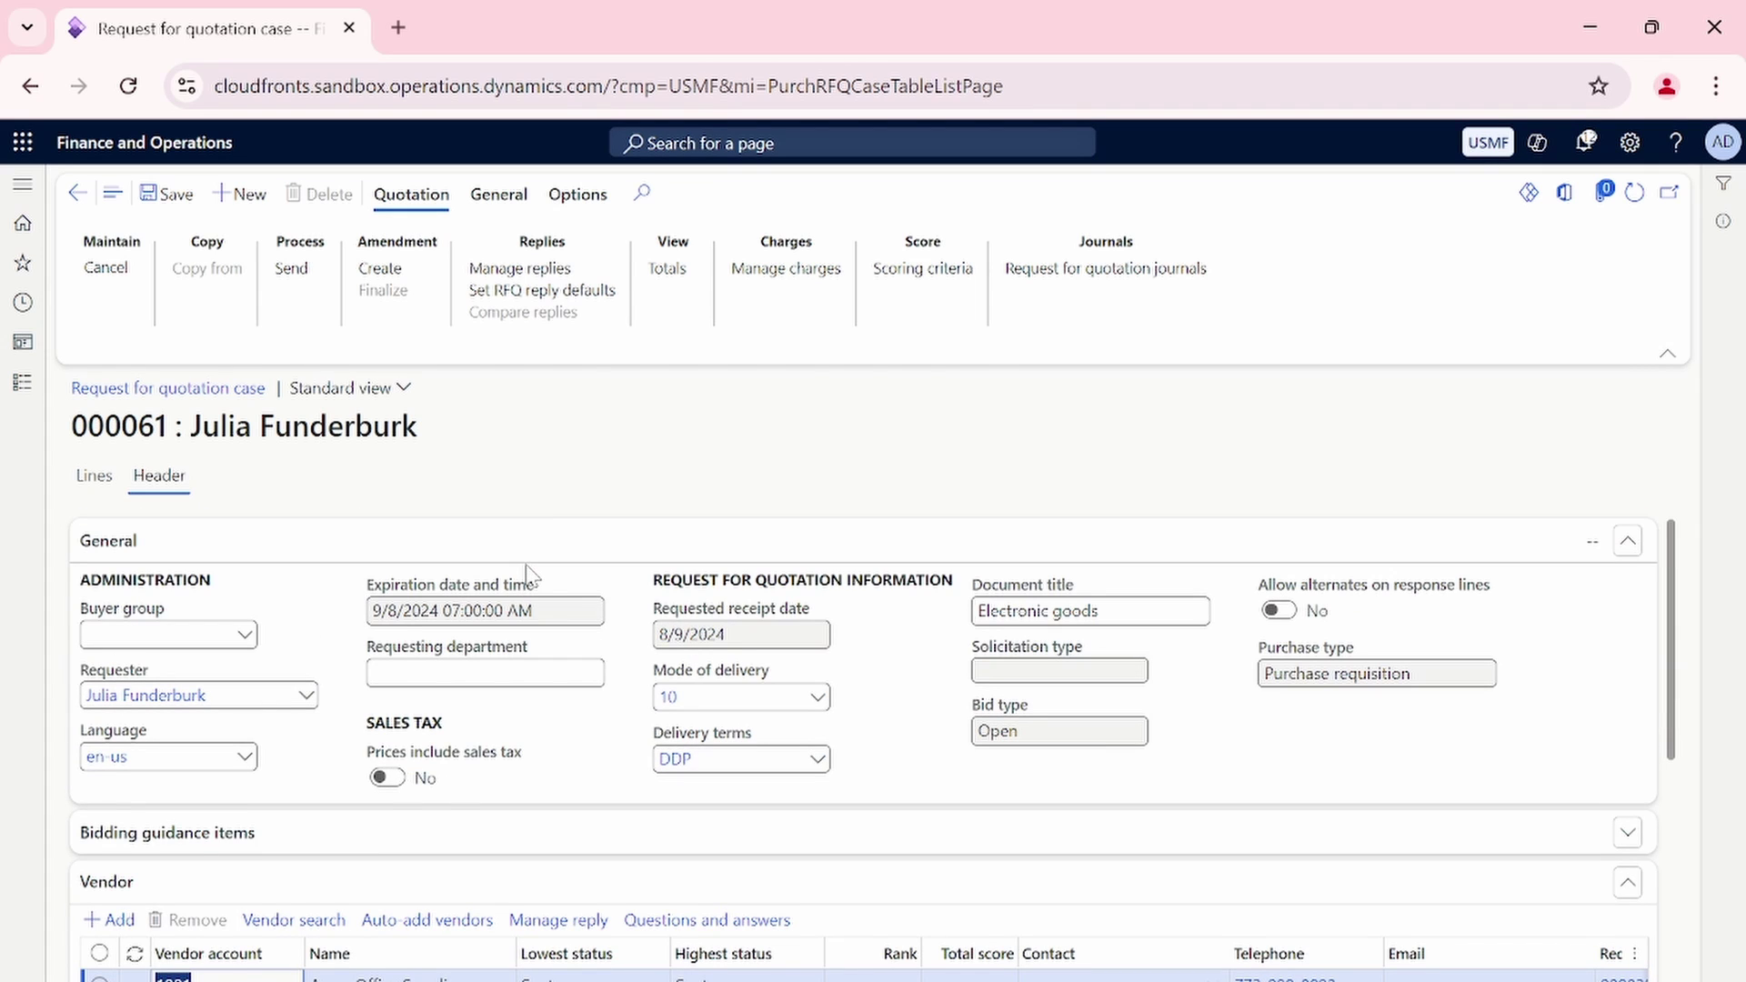
click(543, 265)
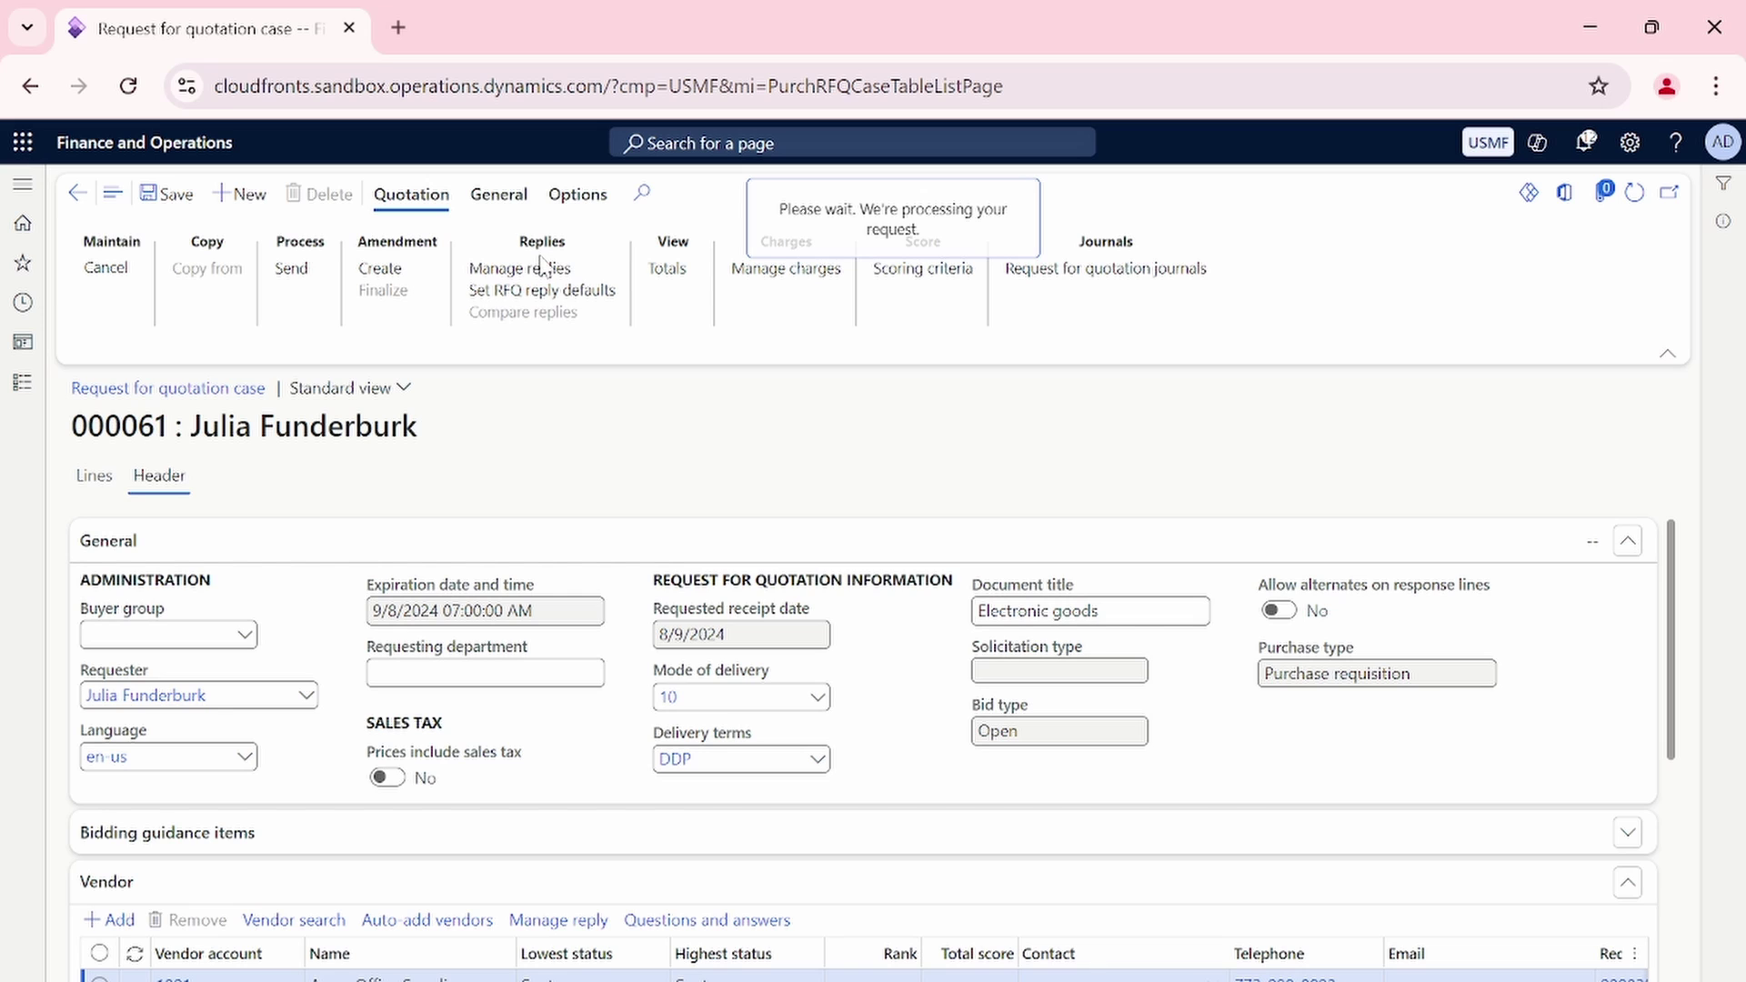
scroll(728, 609, down, 1)
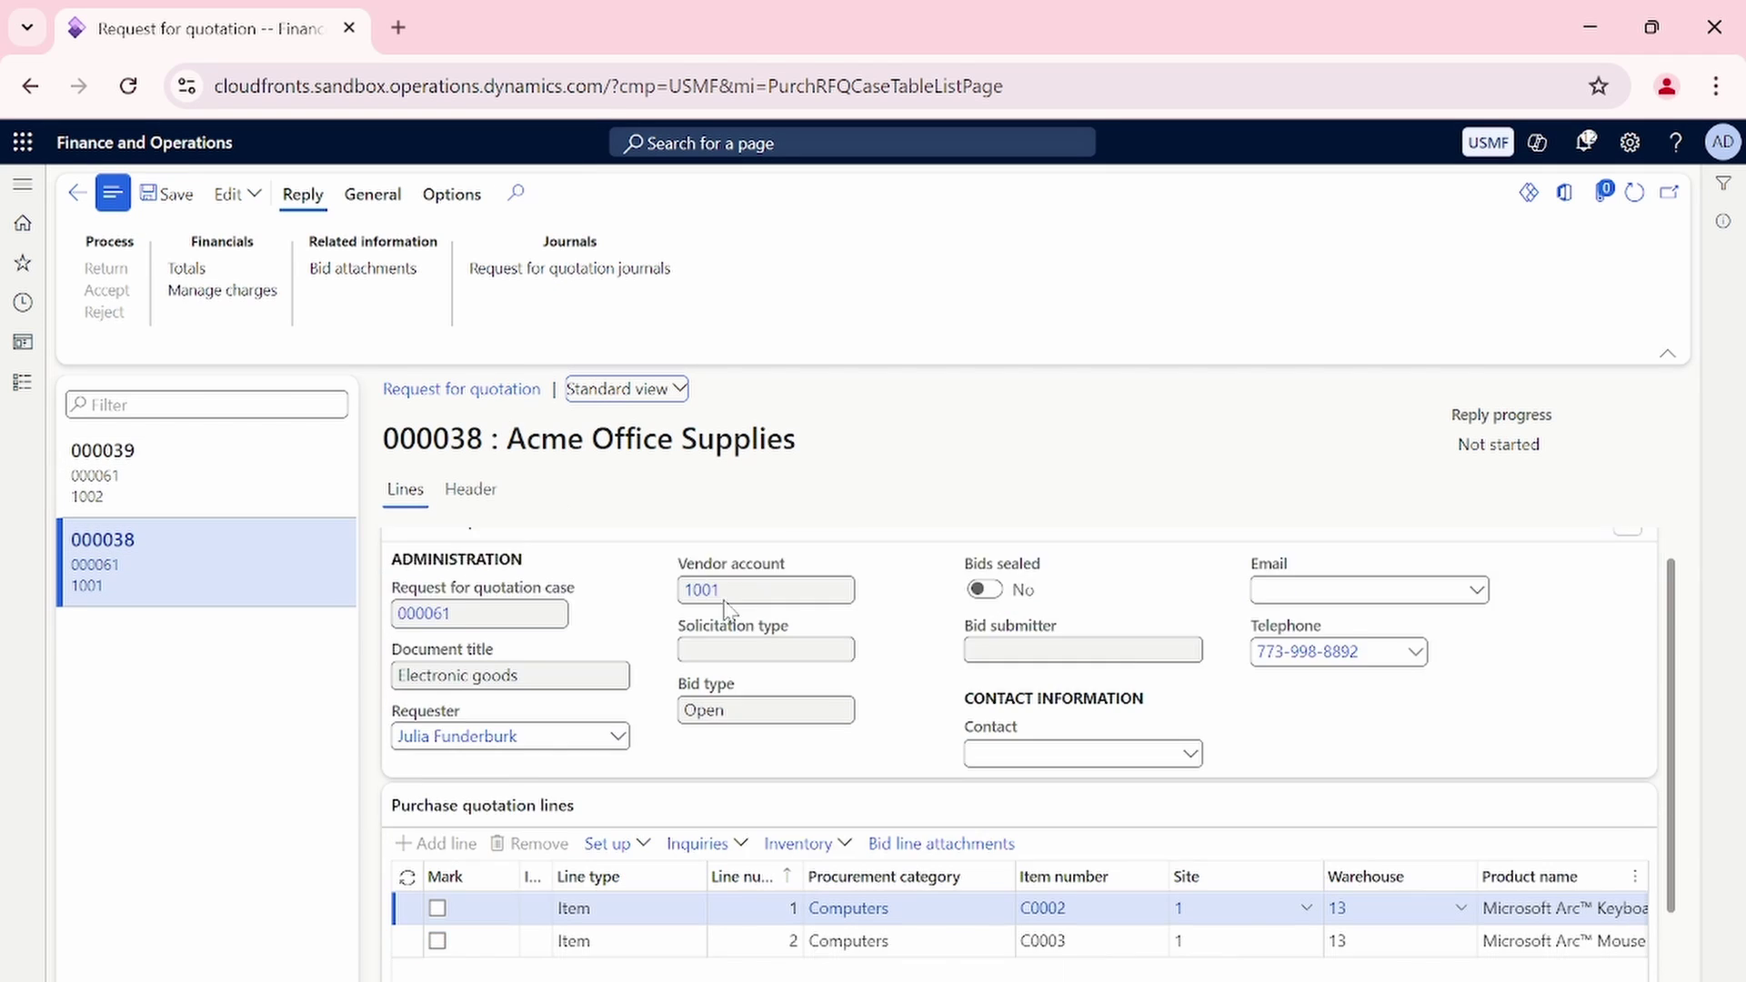
scroll(819, 709, down, 3)
scroll(904, 799, up, 4)
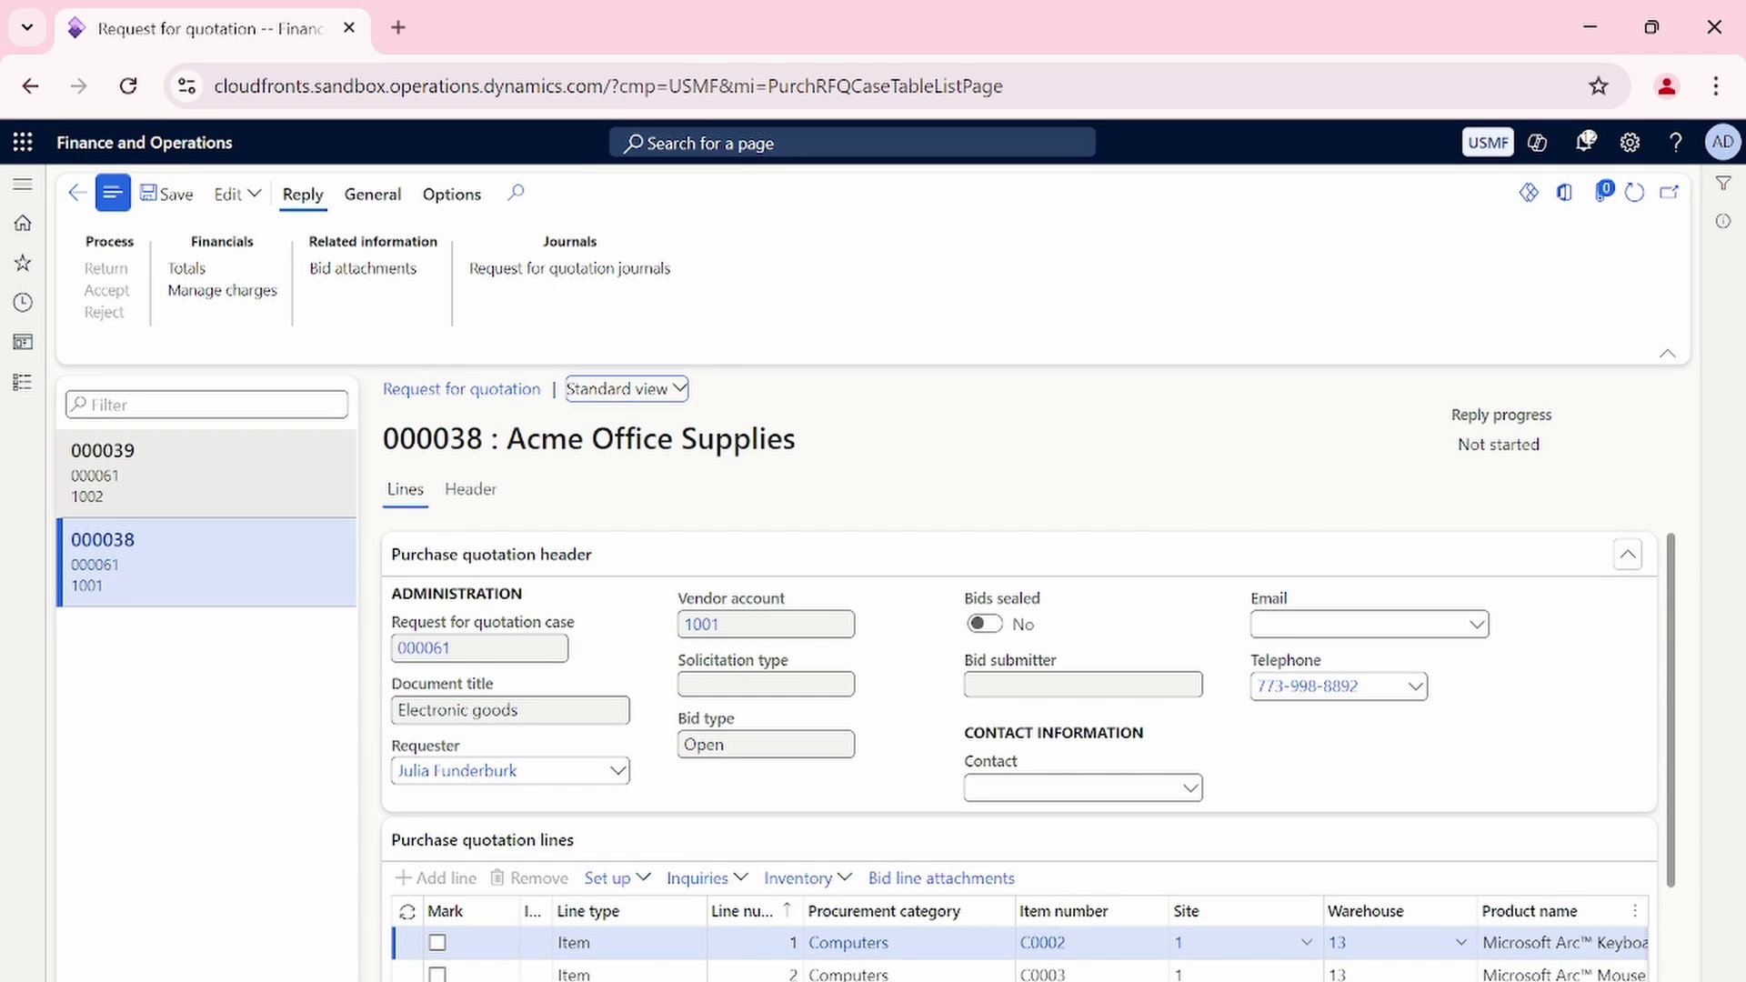
click(273, 464)
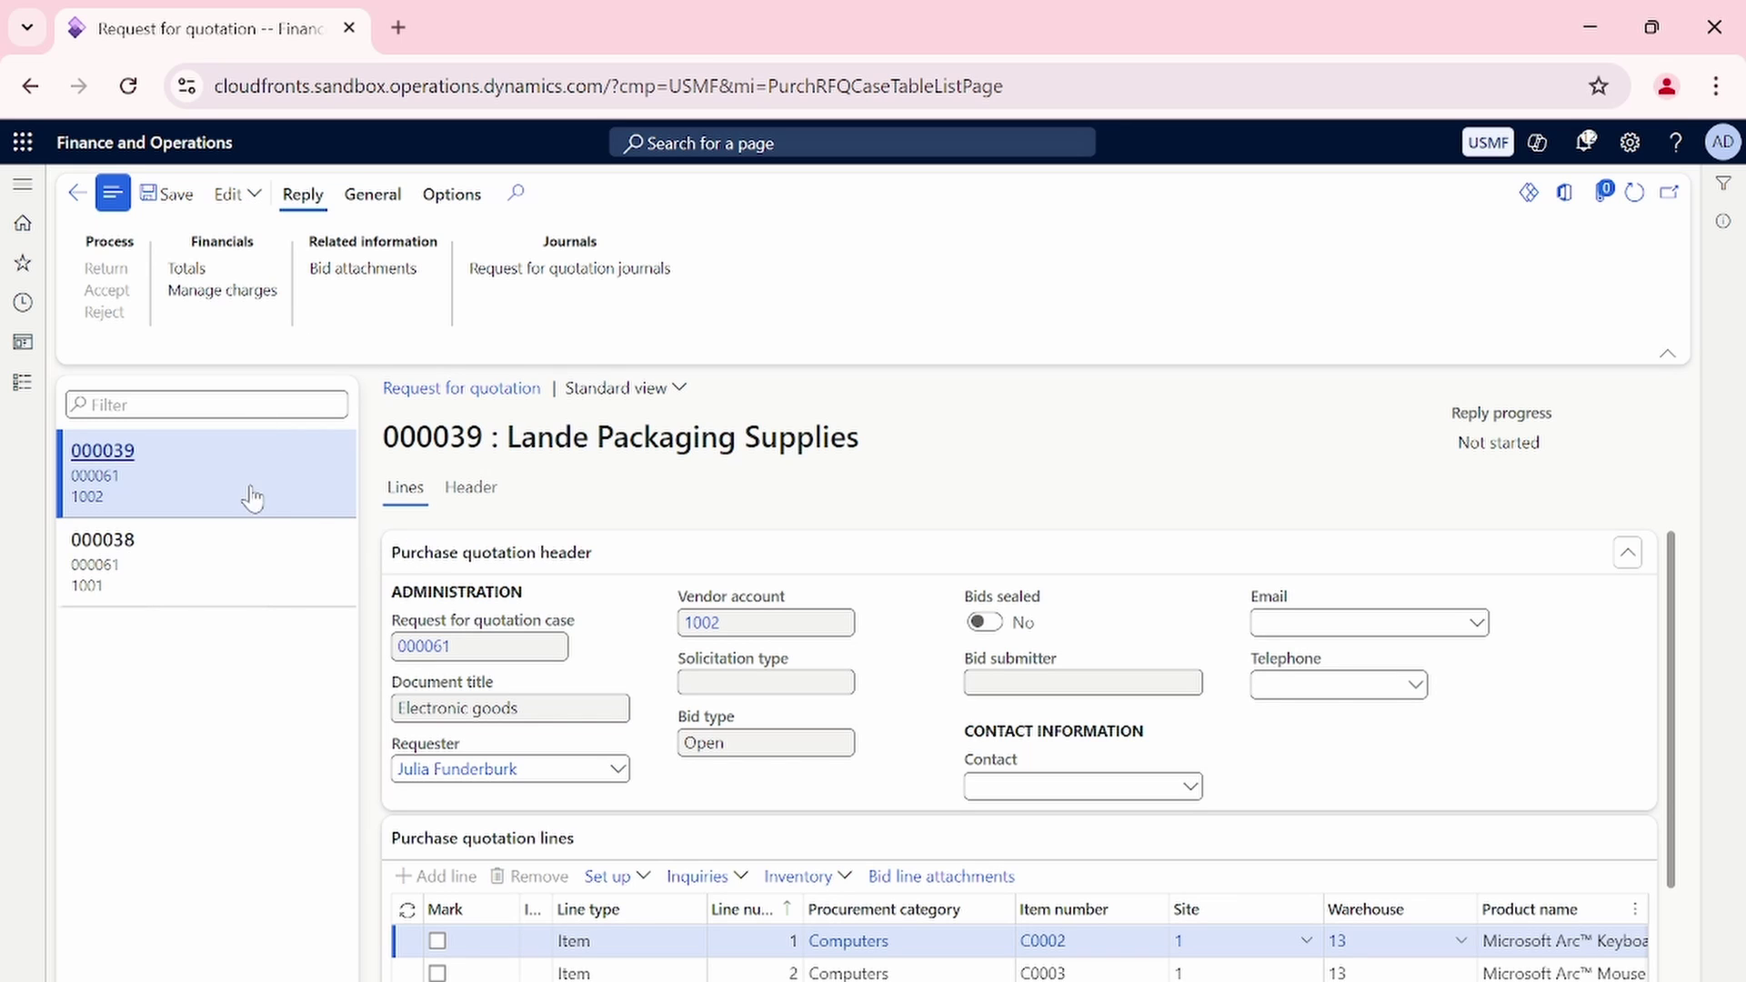
click(235, 194)
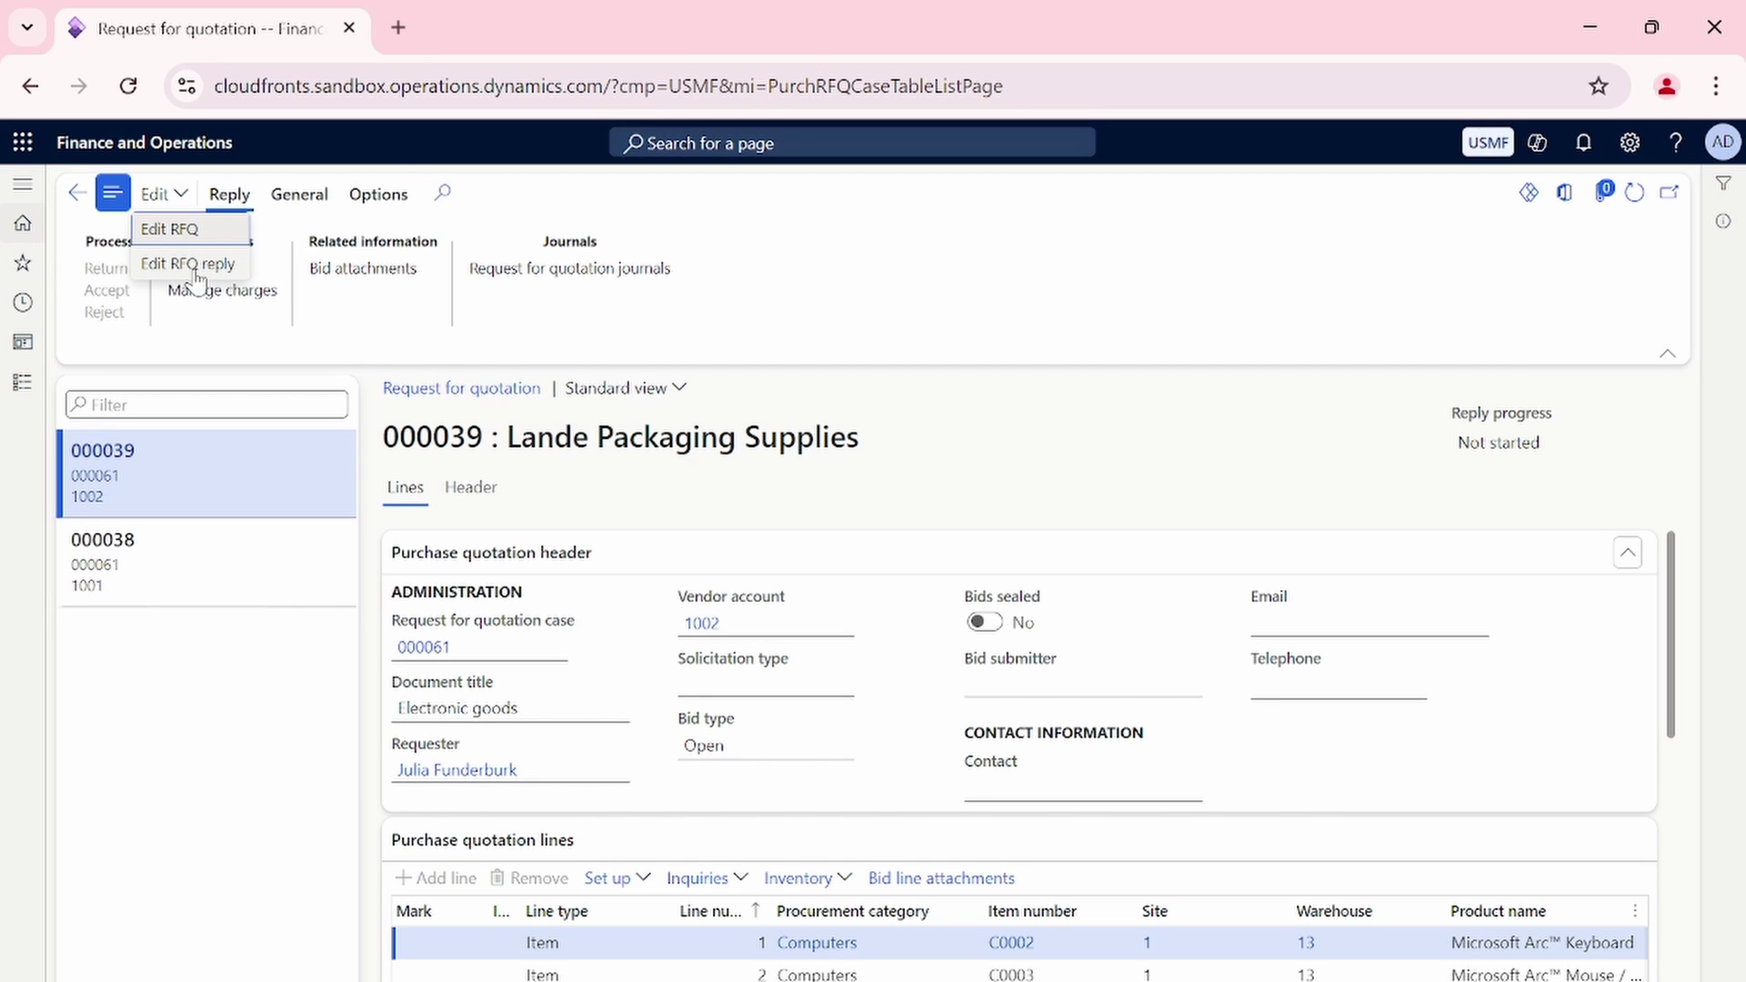
Open the Procurement and sourcing parameters in a duplicate browser tab, keeping the vendor reply open in the original one.
right_click(231, 41)
click(382, 304)
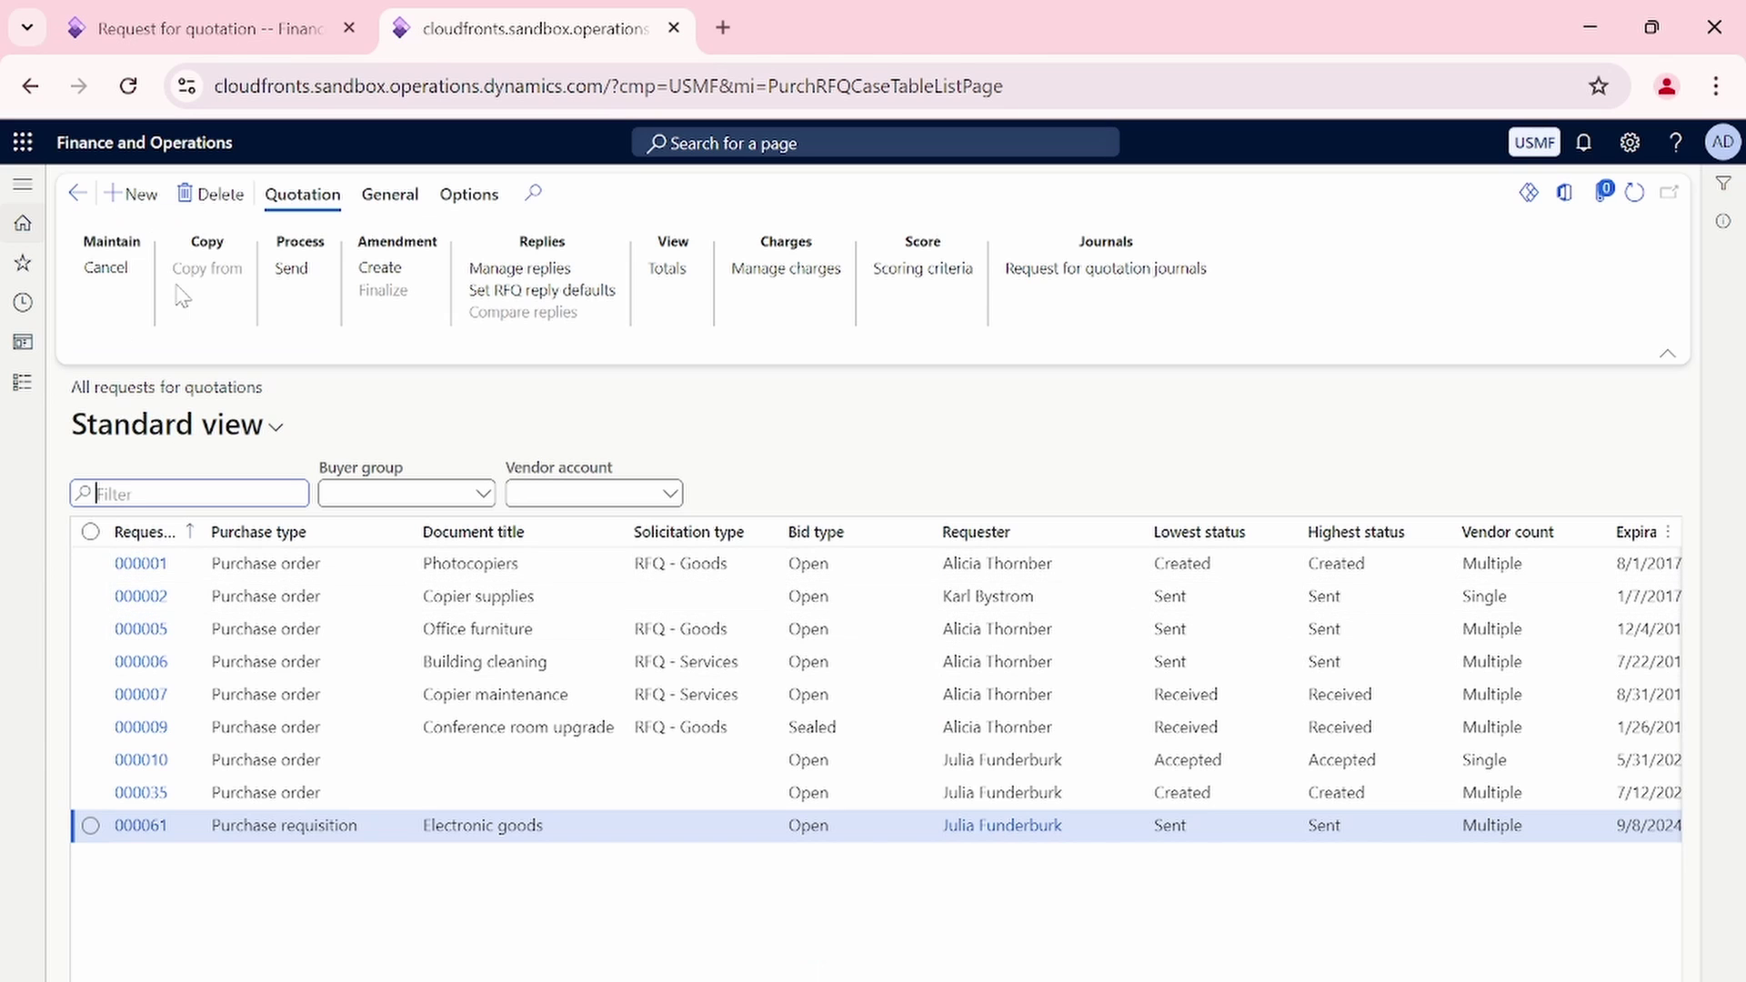
click(23, 382)
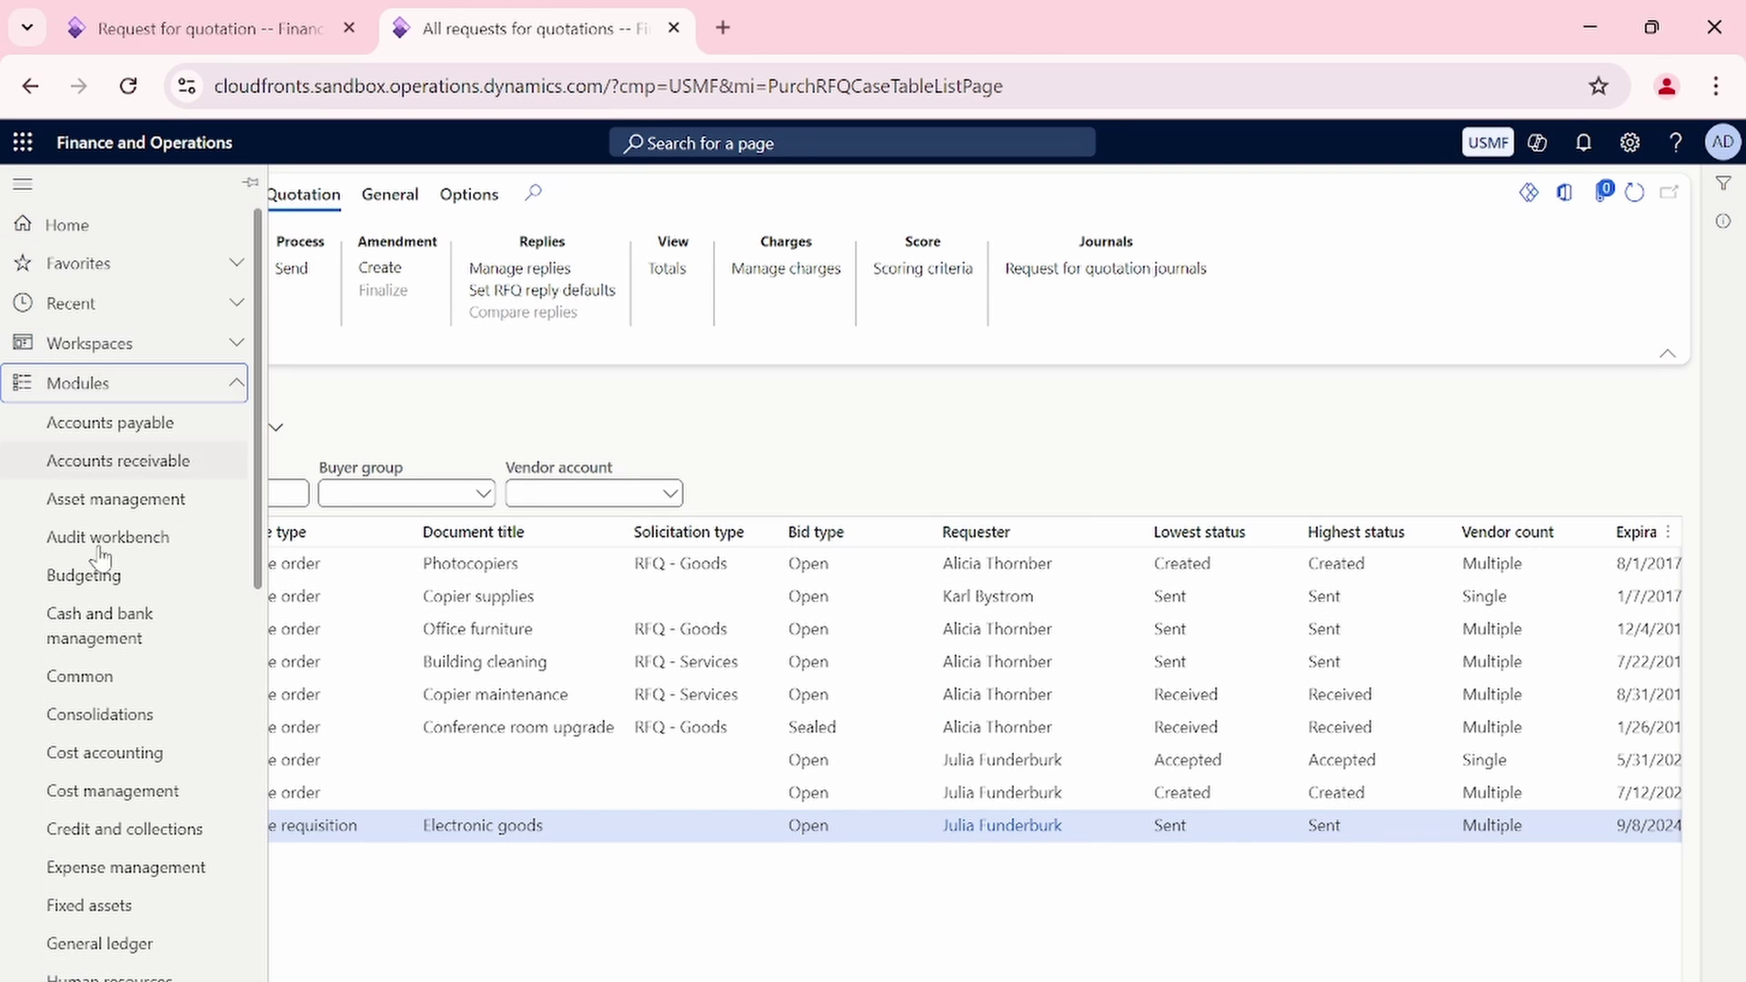
scroll(119, 691, down, 9)
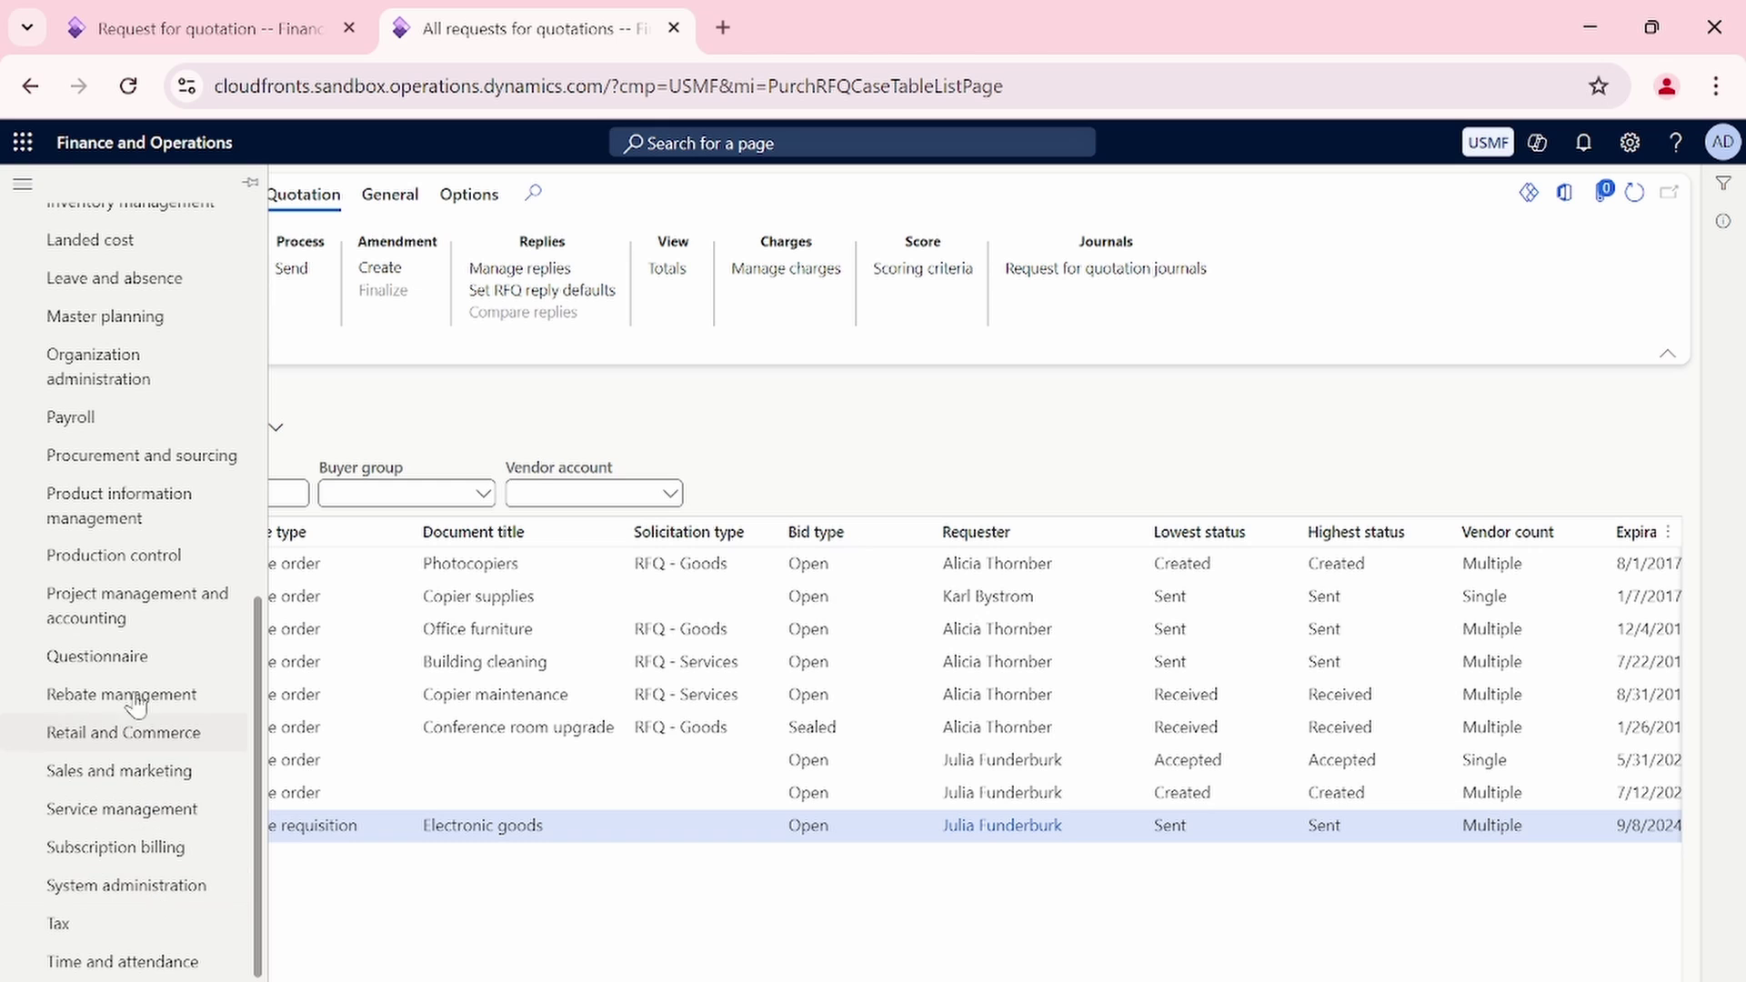
click(107, 468)
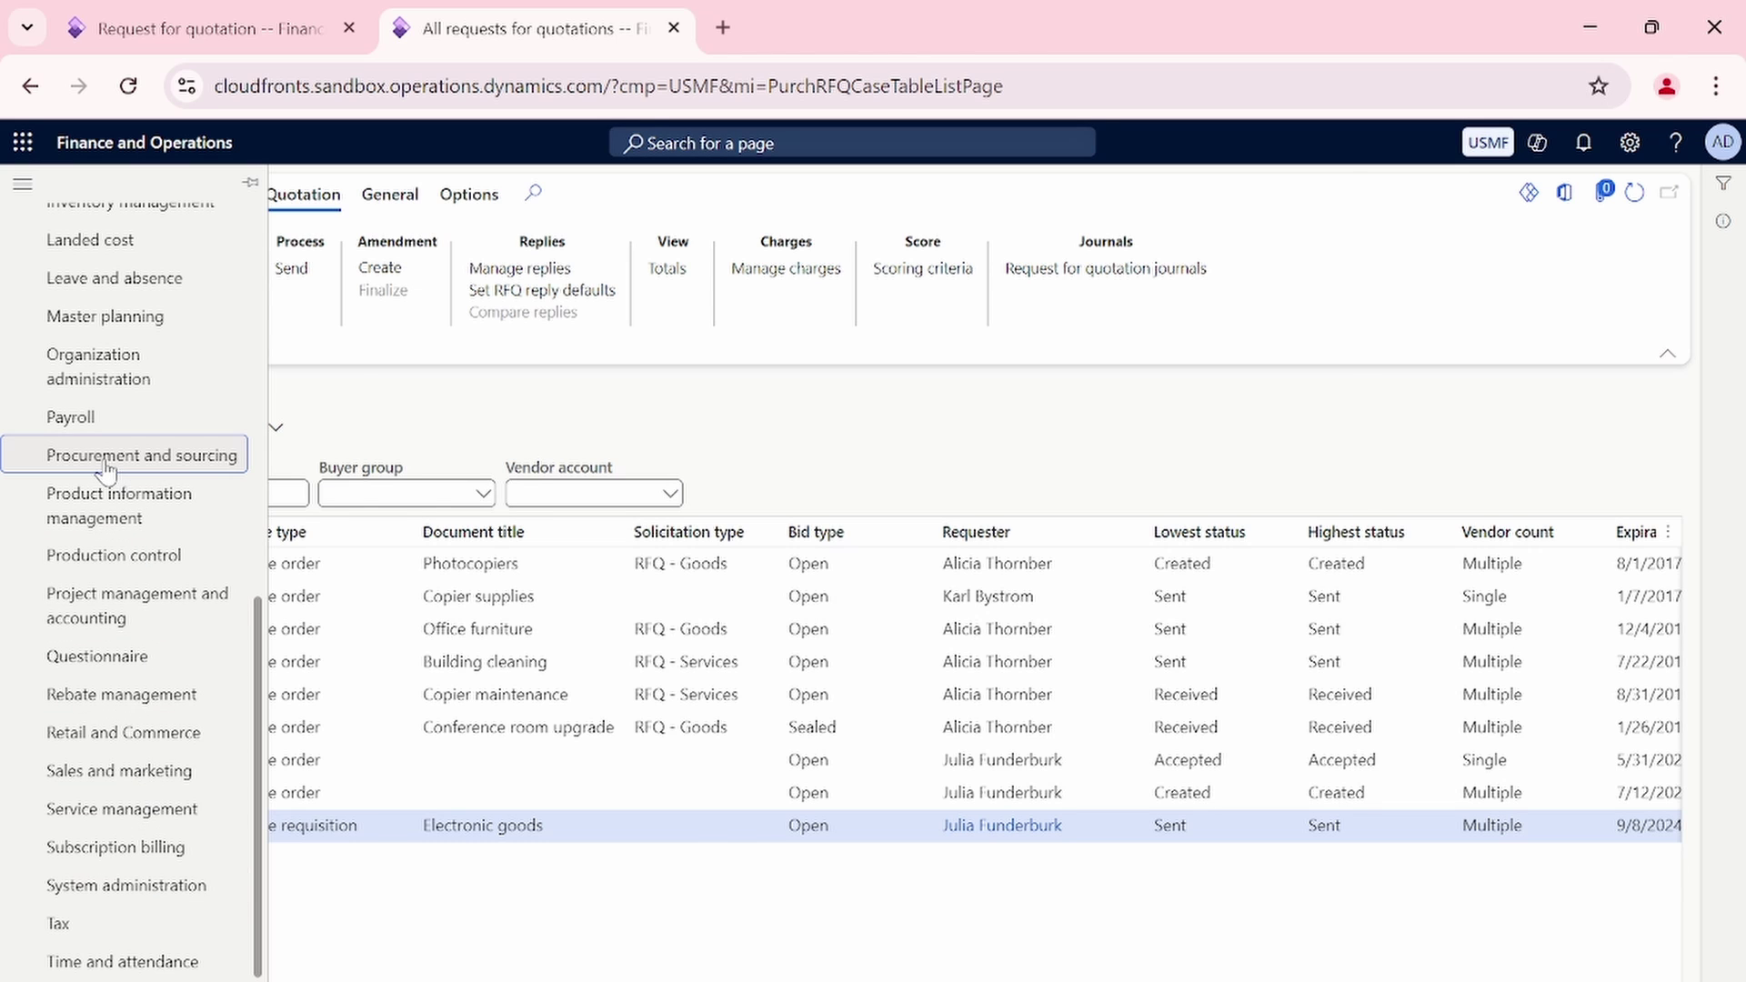
click(459, 964)
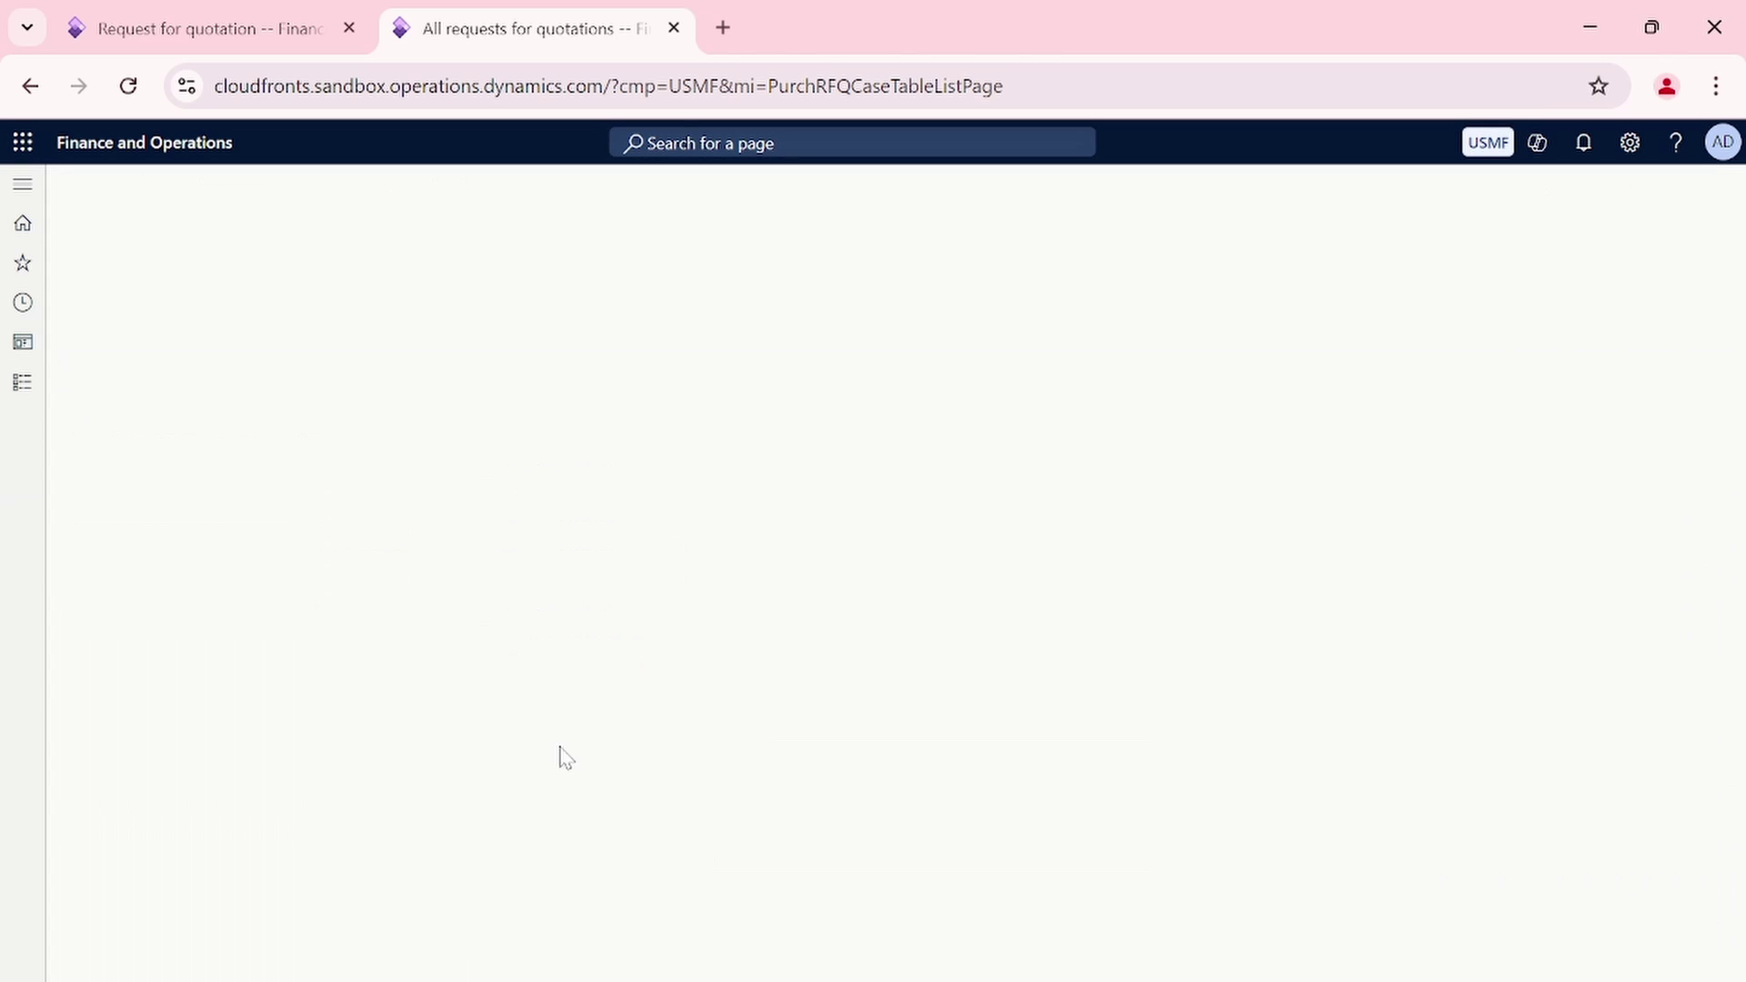
Check the "Purchaser can edit vendors bid" setting in the request for quotation parameters and return to the Lande Packaging Supplies reply.
click(222, 475)
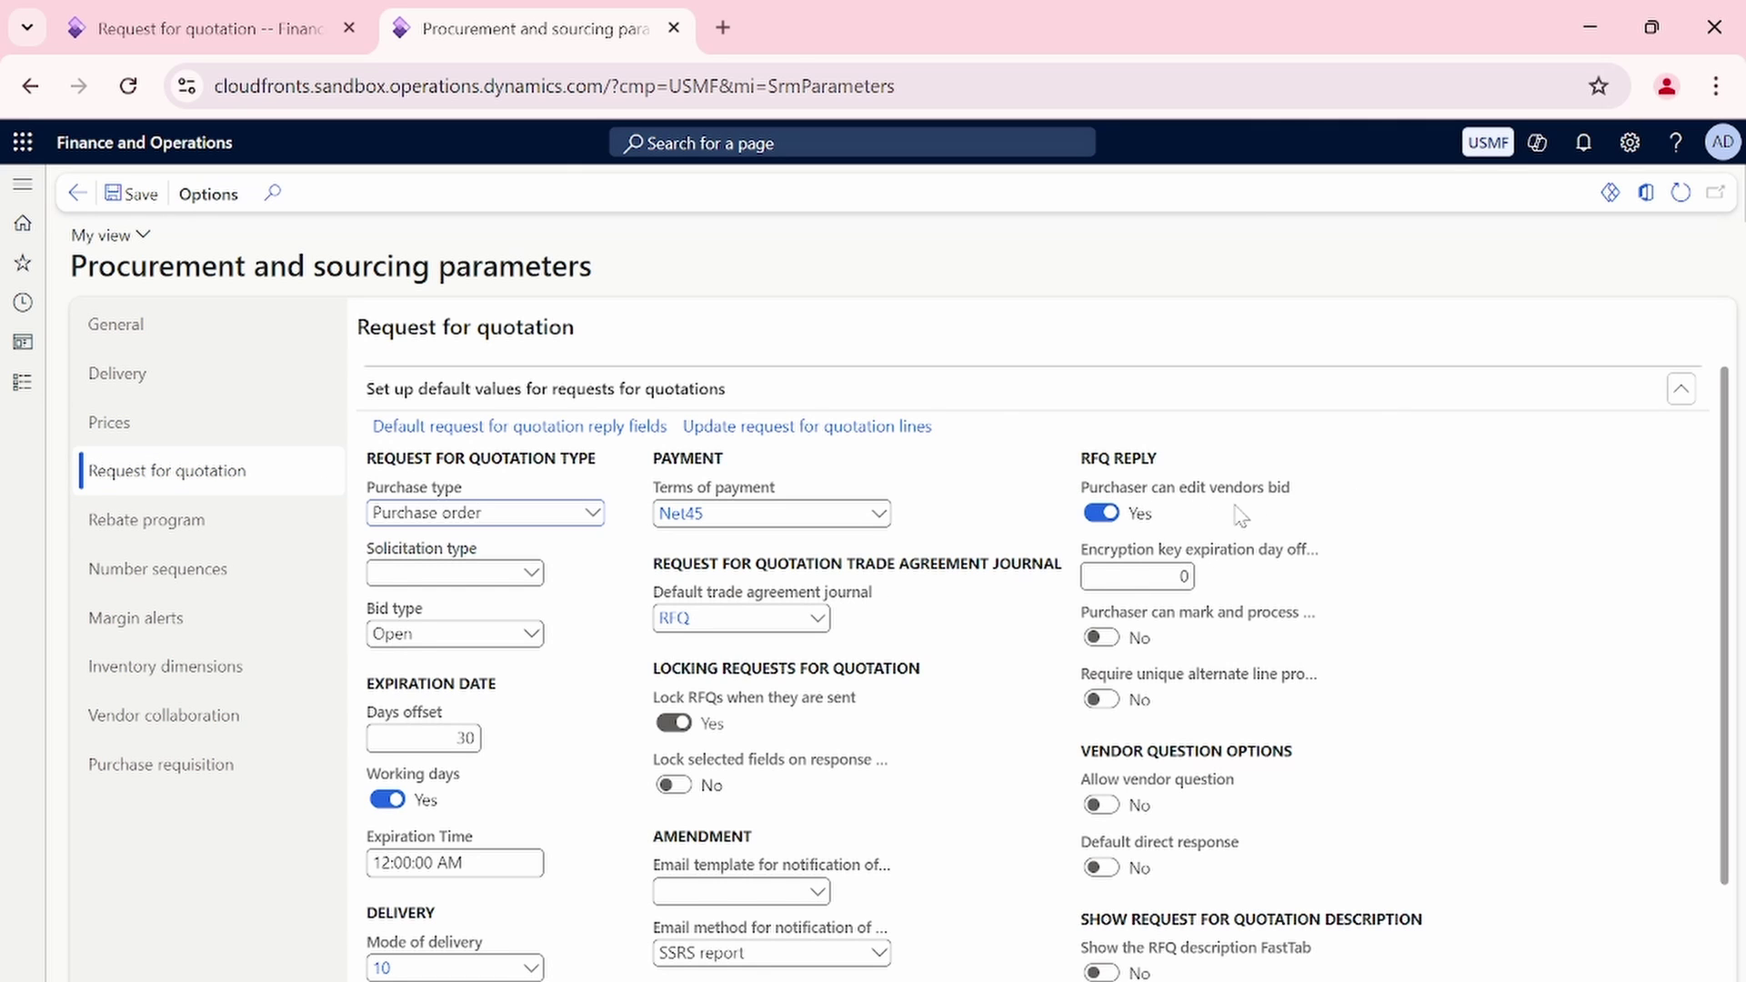
mouse_move(1231, 564)
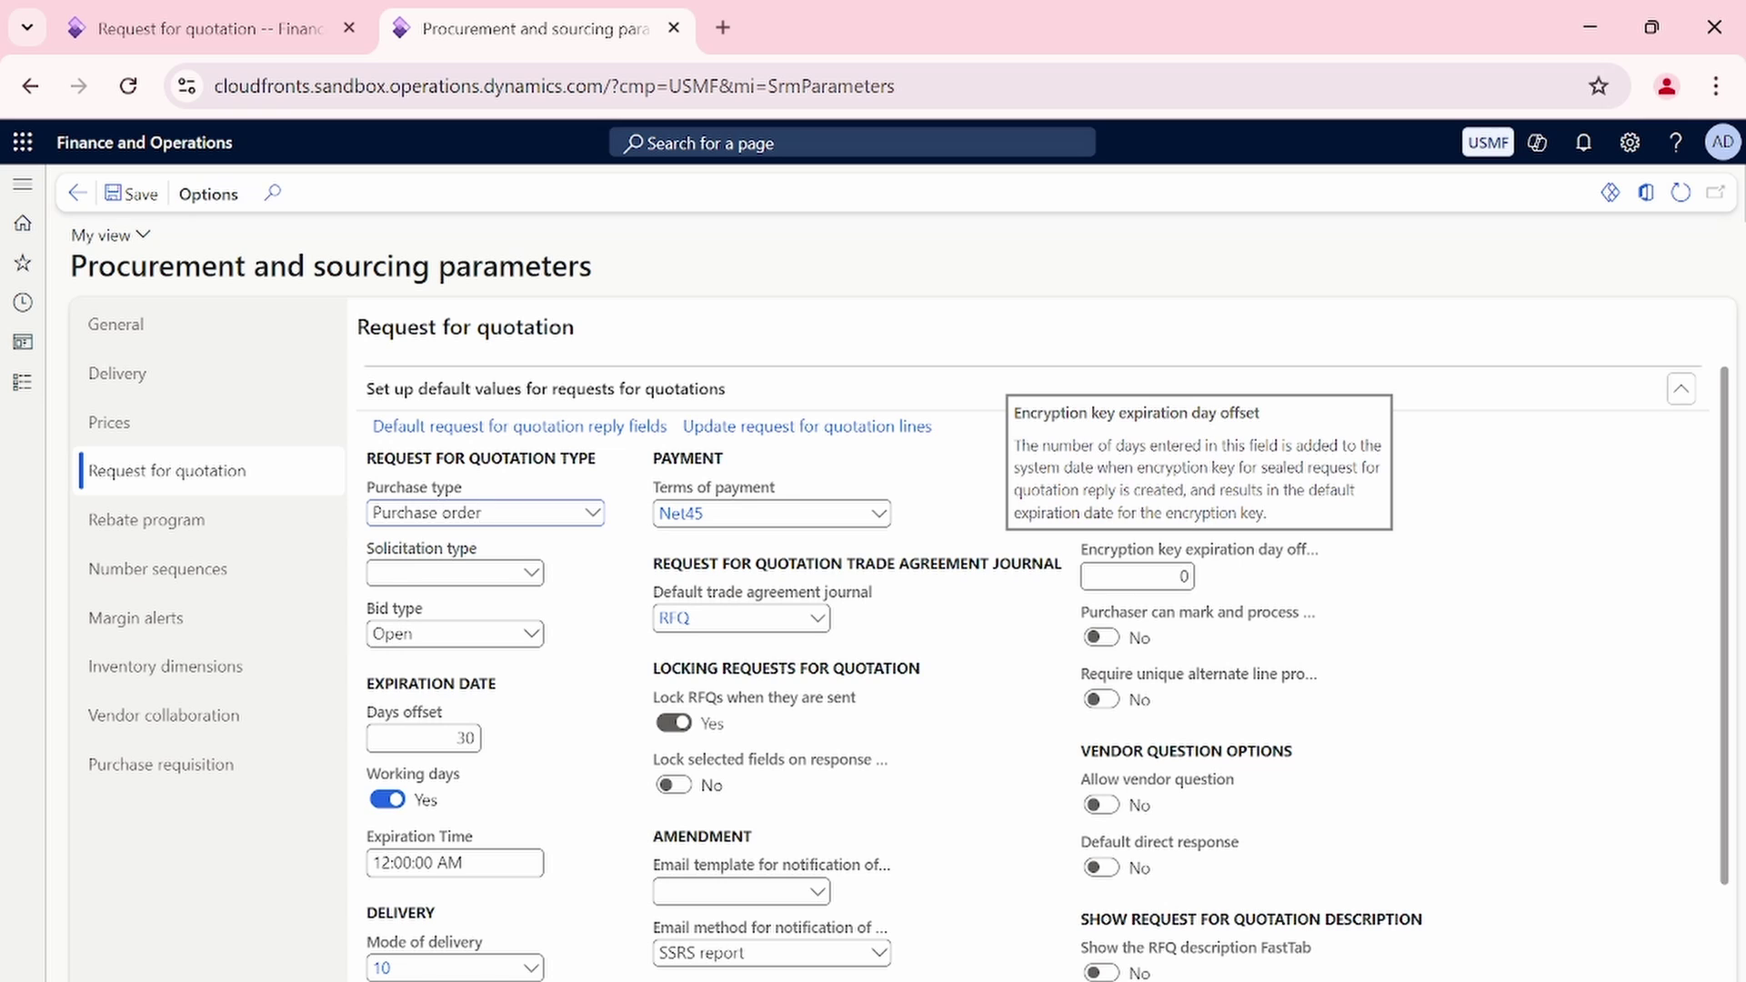
click(209, 28)
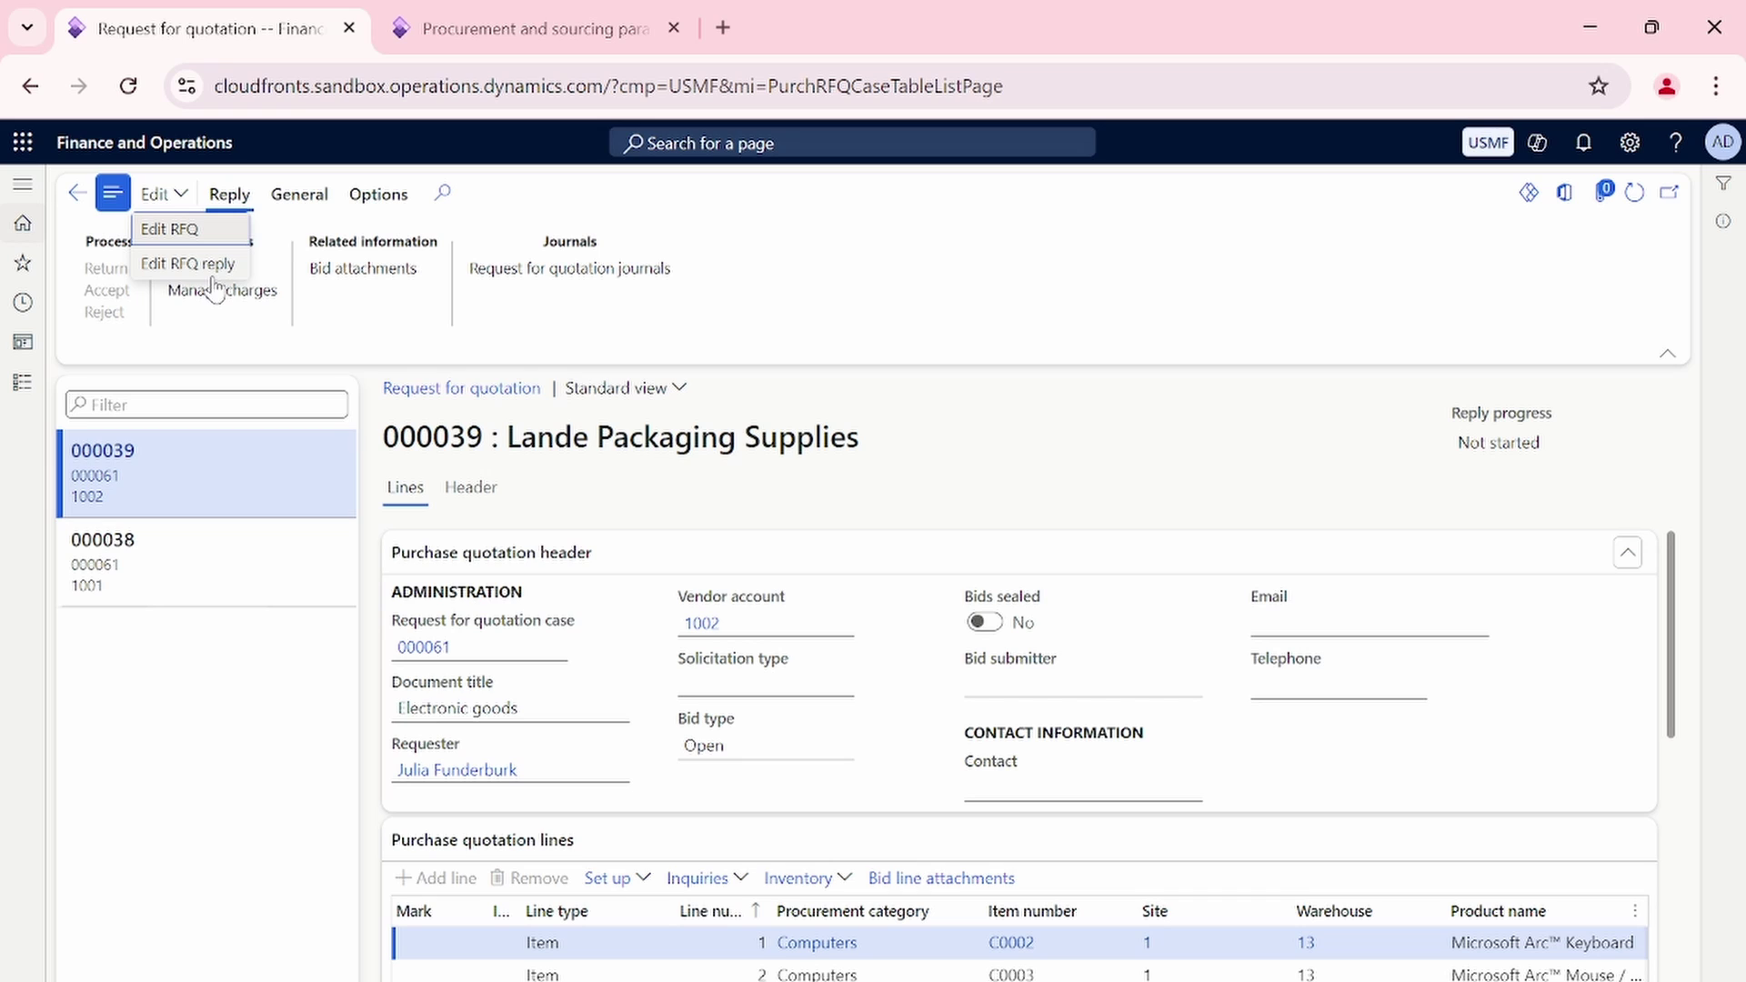
Open the Lande Packaging Supplies reply for editing as a request for quotation bid.
key(Escape)
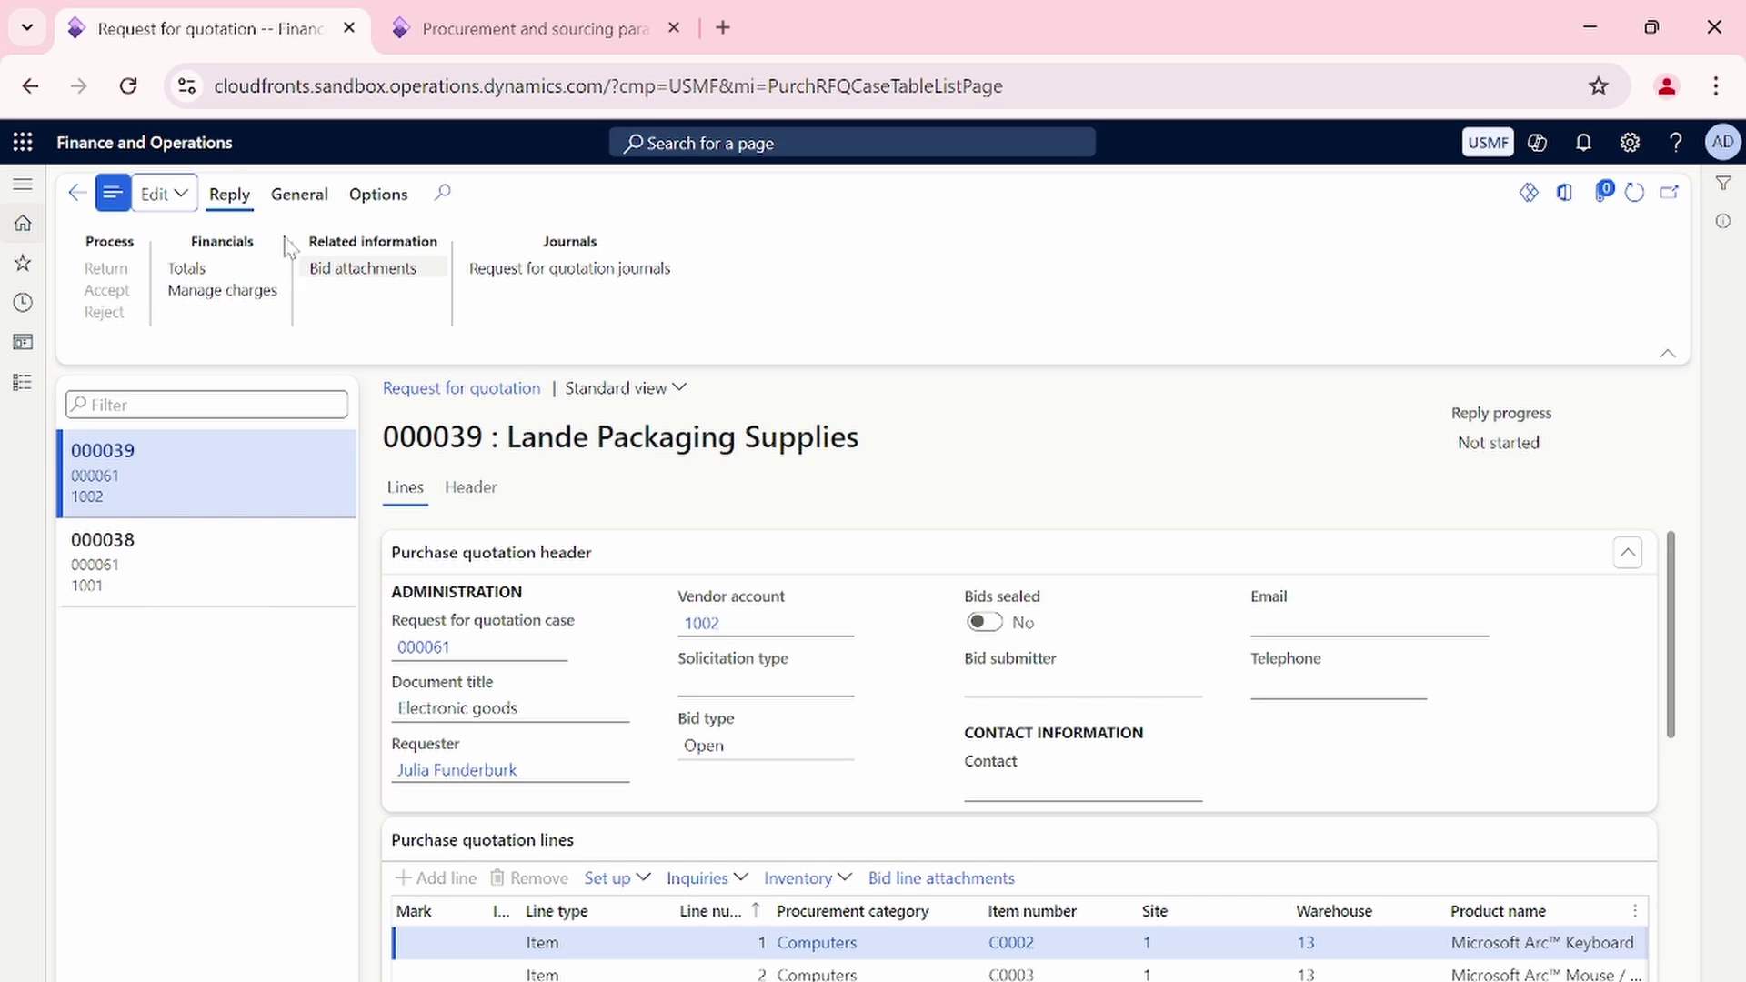
click(162, 194)
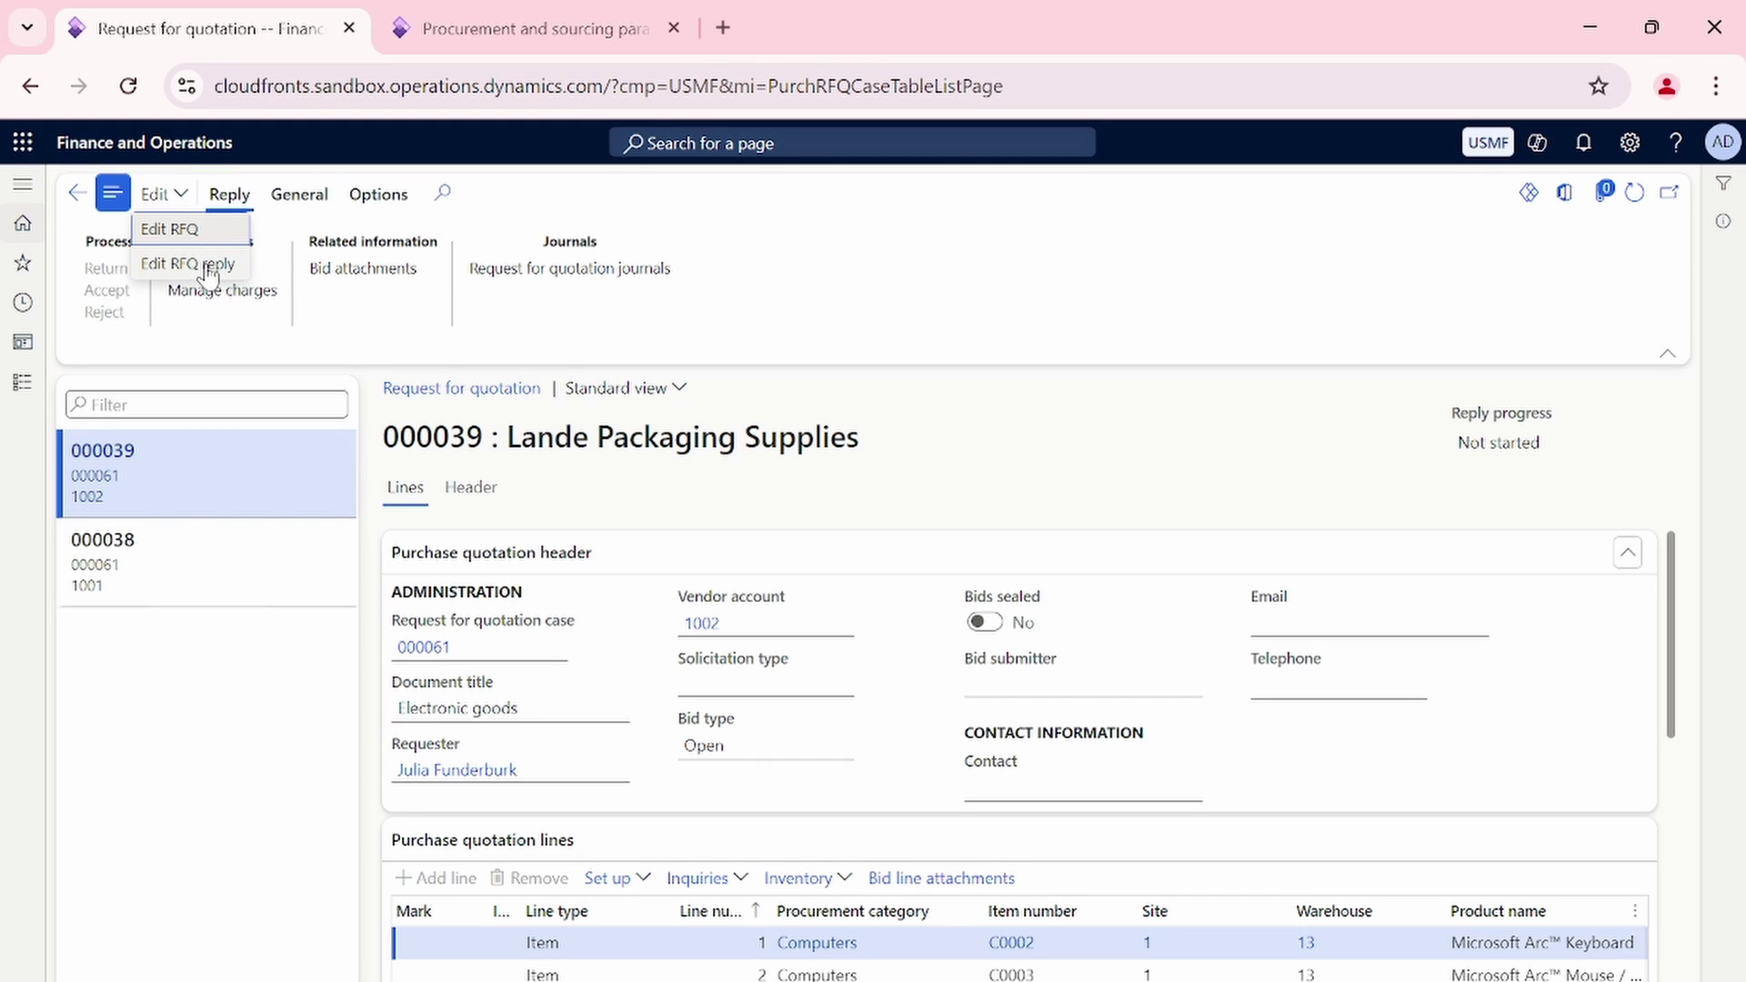
click(208, 265)
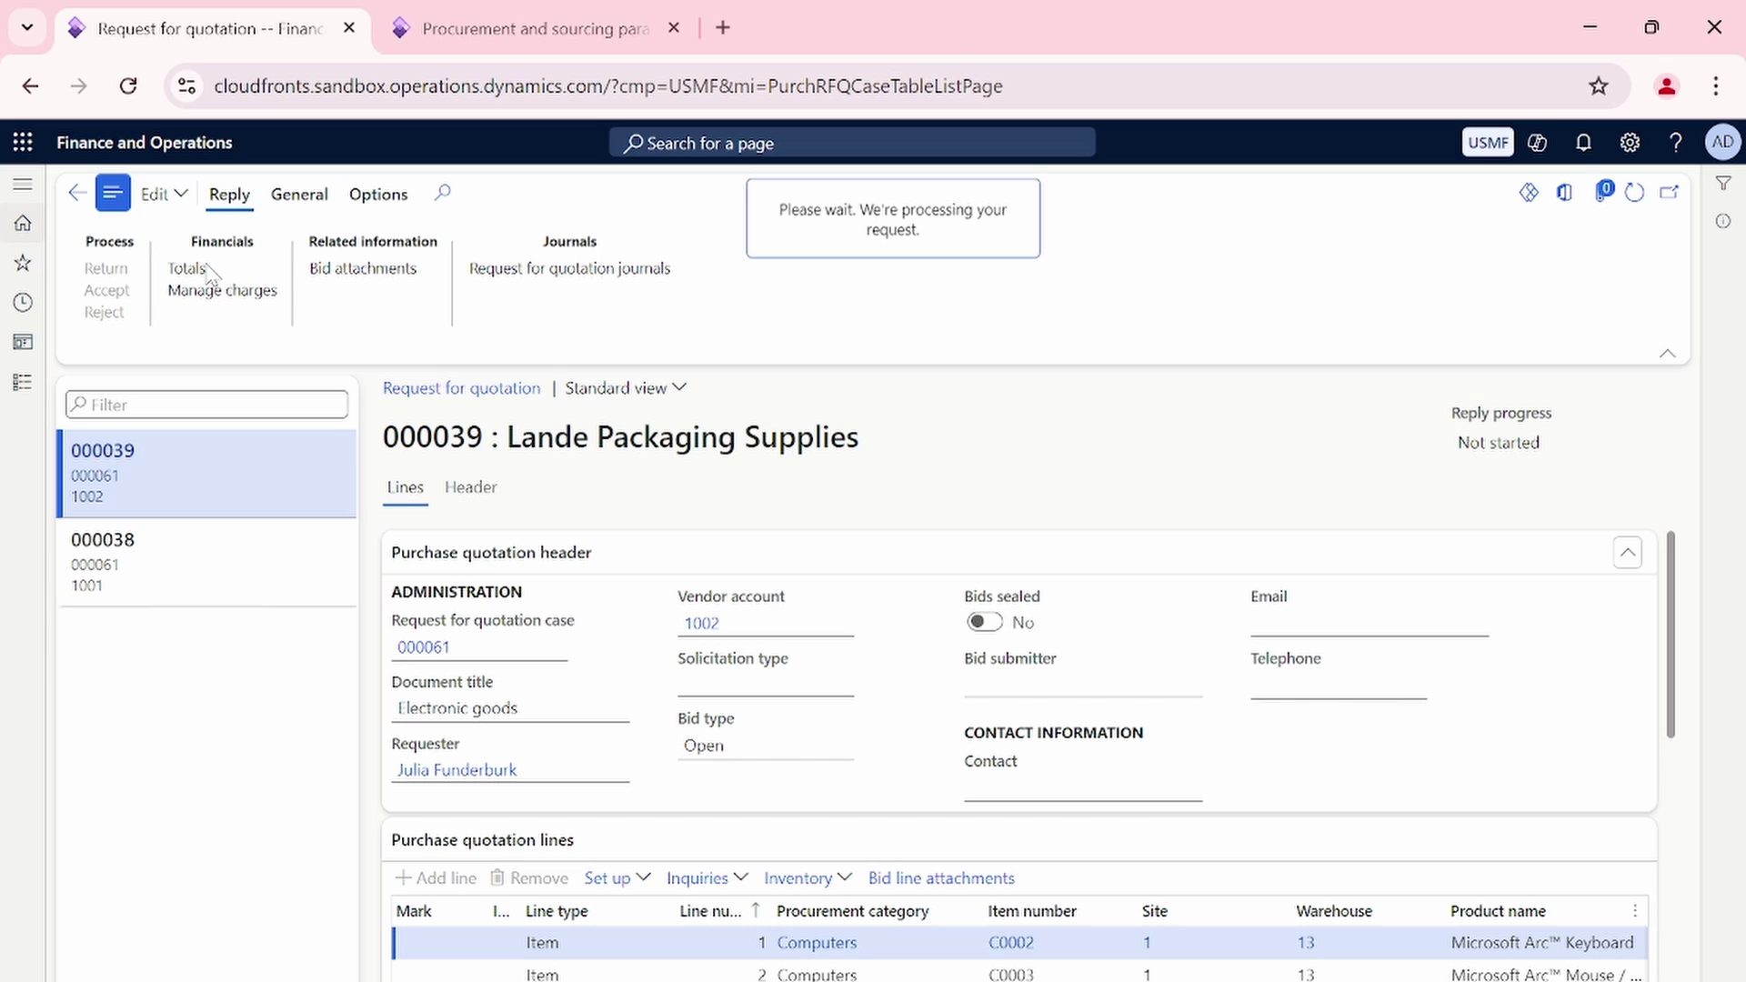
Enter unit prices of 100 for the Microsoft Arc Keyboard and 50 for the Microsoft Arc Mouse in the Lande Packaging Supplies bid.
scroll(643, 536, down, 2)
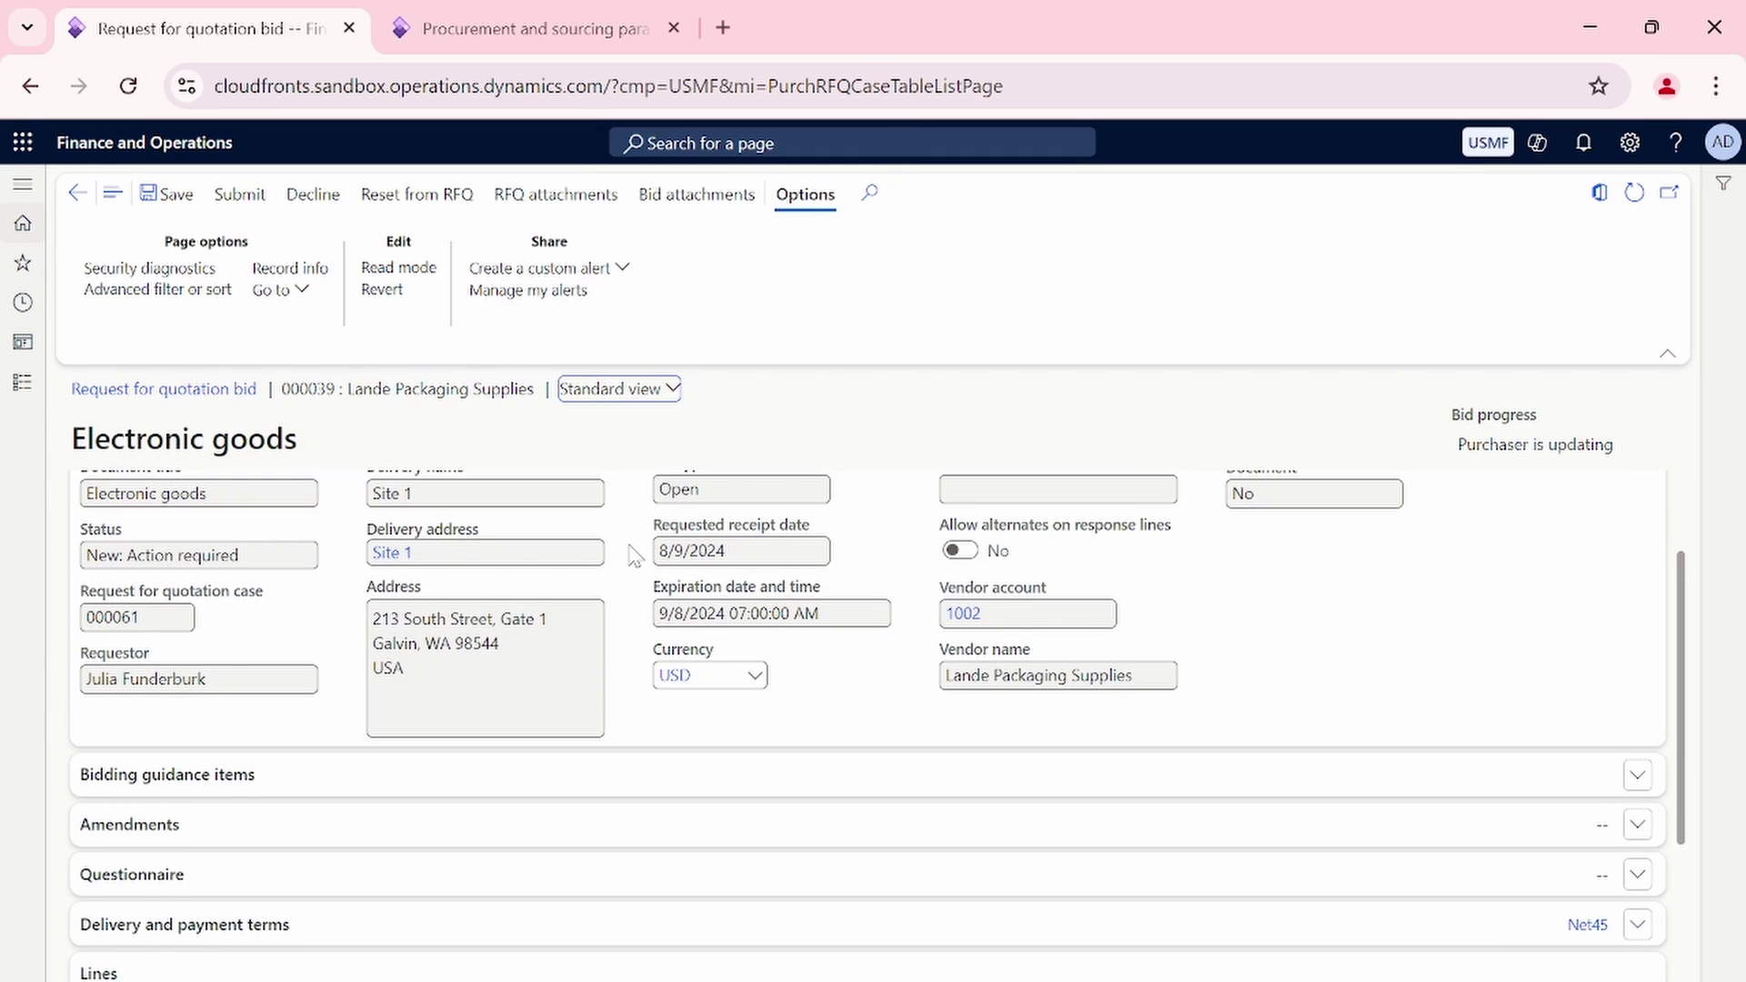
scroll(636, 551, down, 3)
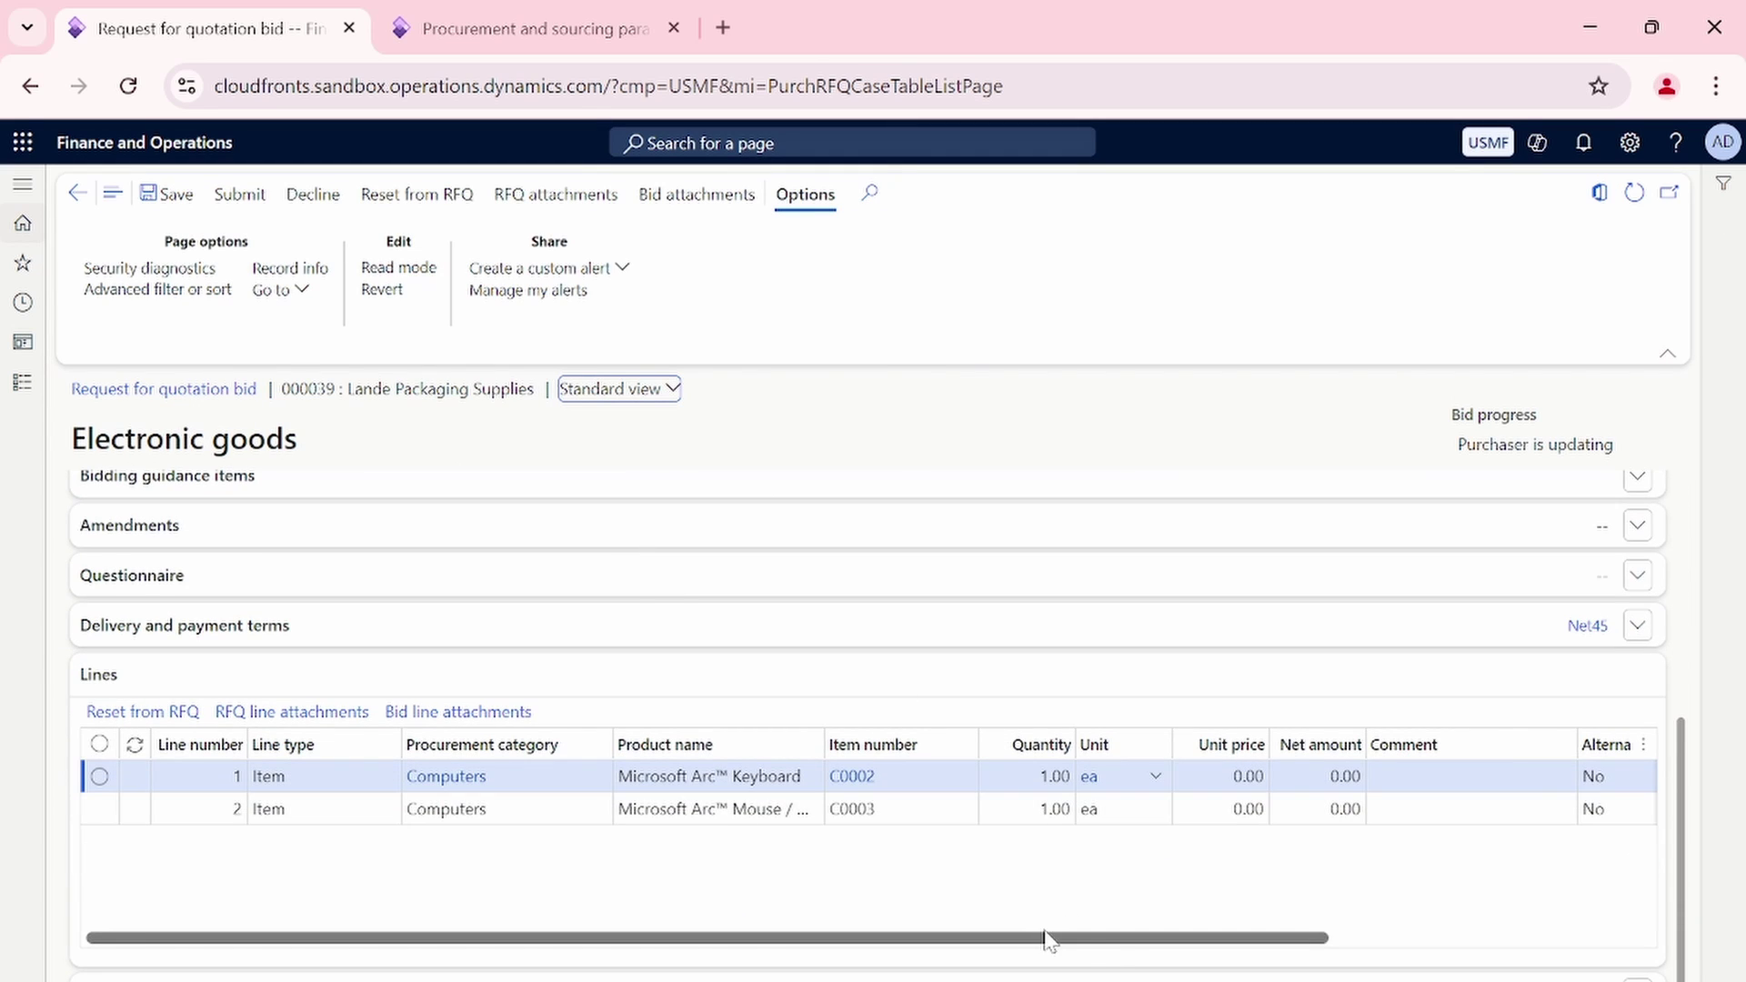
drag(1049, 938, 1111, 953)
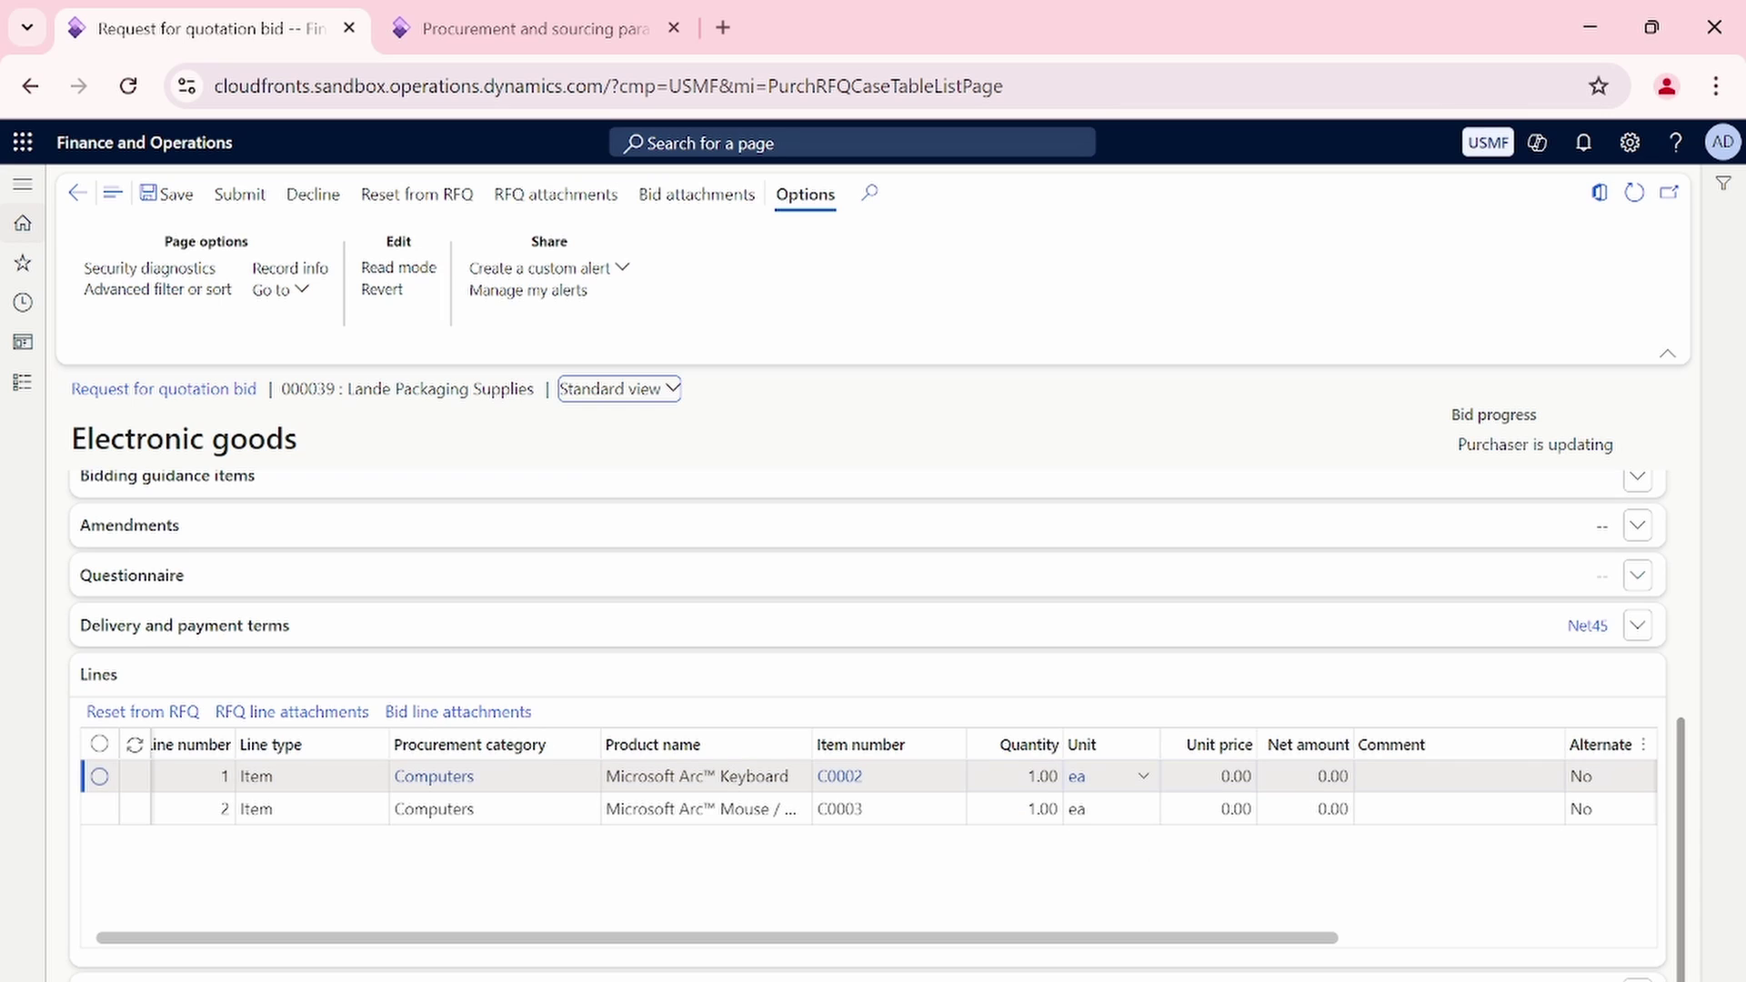
click(1219, 775)
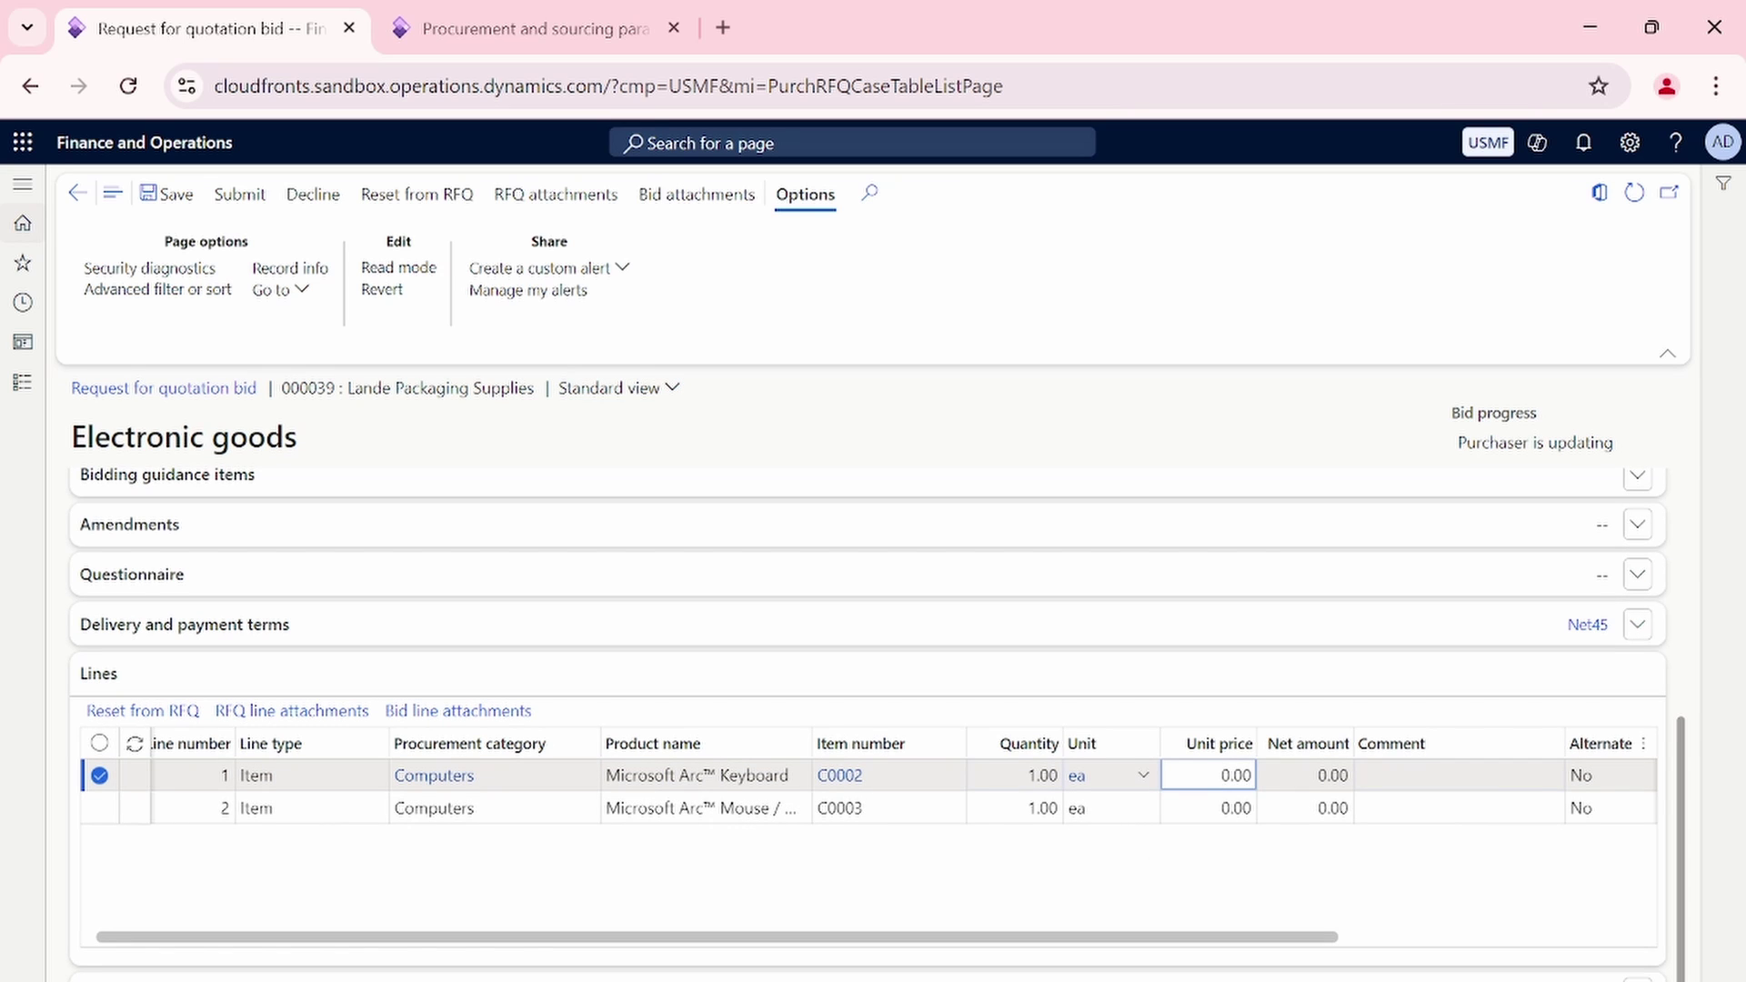
text(100)
key(Delete)
key(Down)
text(50)
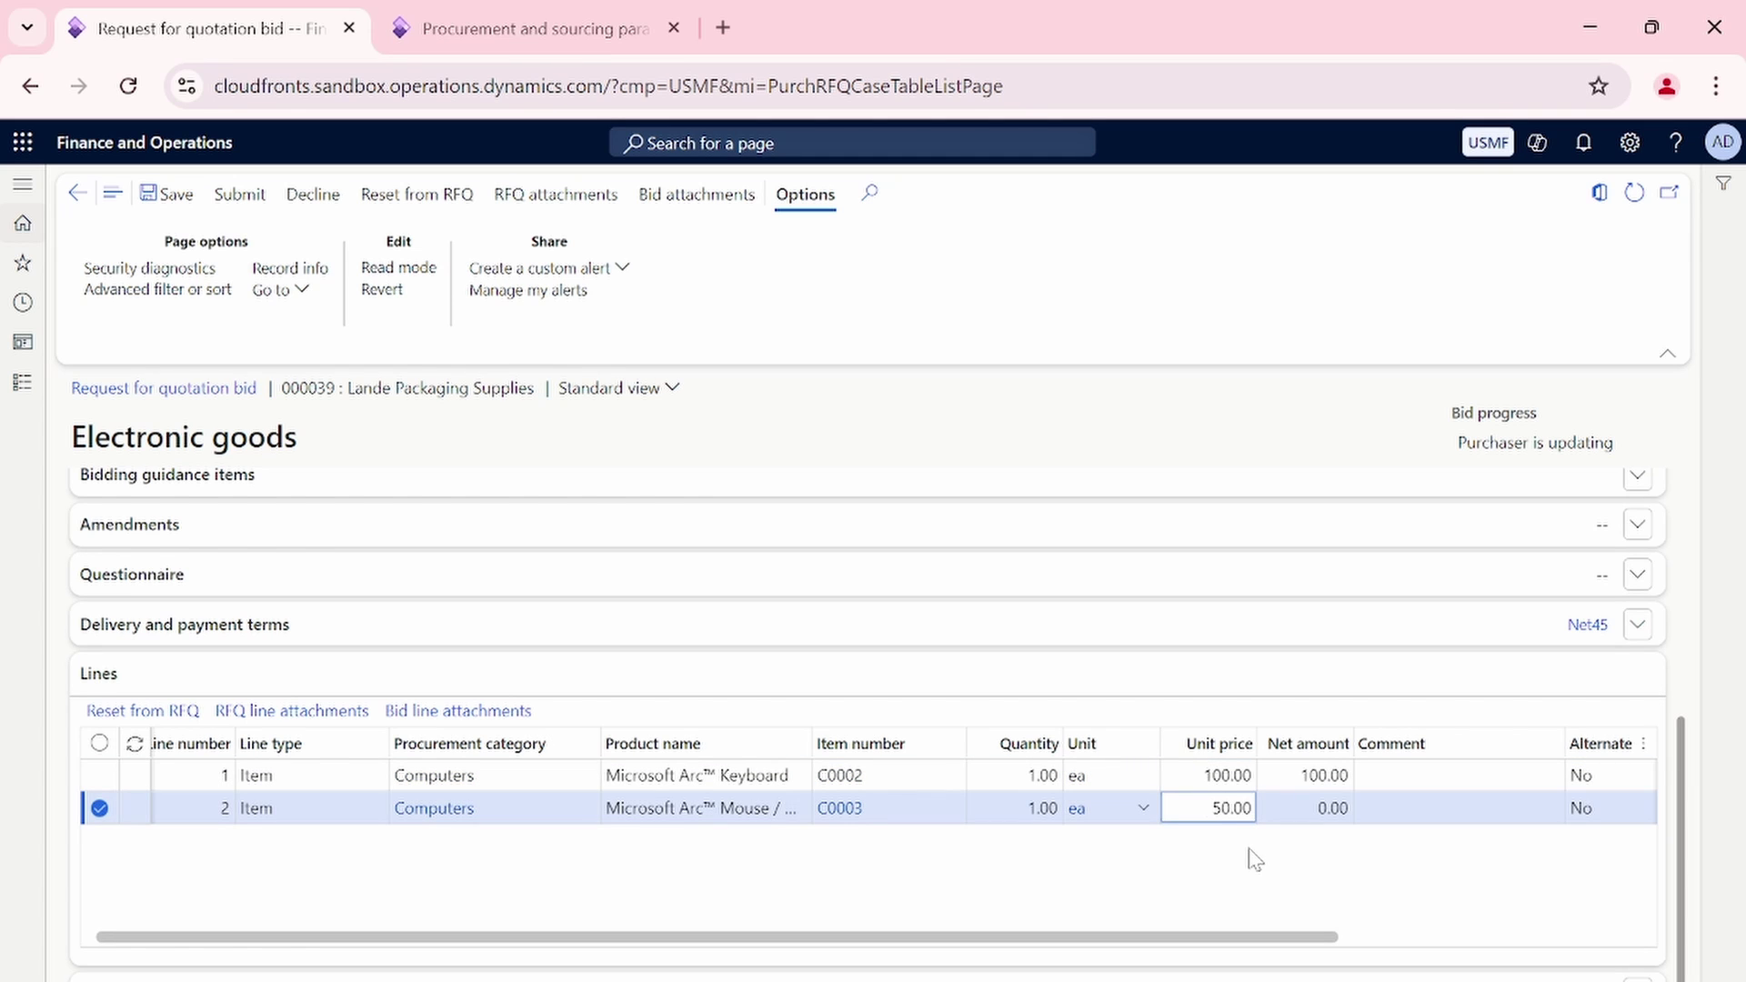
Set the reply delivery's requested receipt date to 8/10/2024 in the bid's delivery and payment terms.
scroll(1104, 823, up, 5)
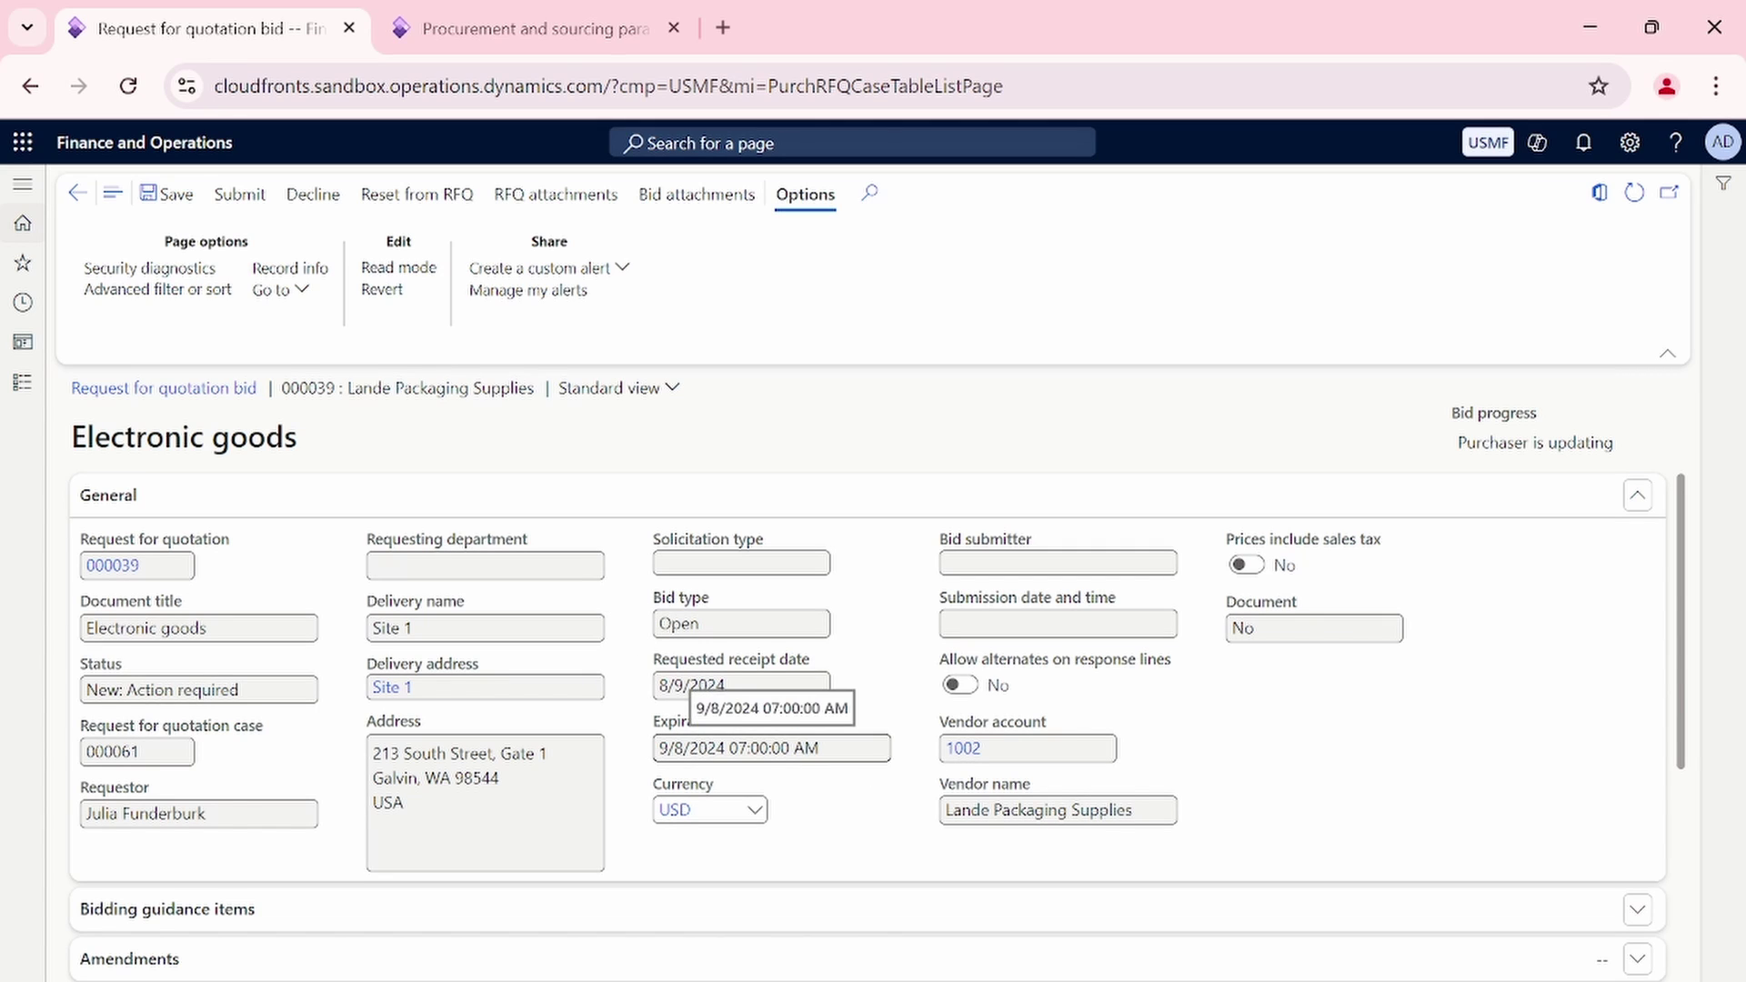
scroll(771, 747, down, 2)
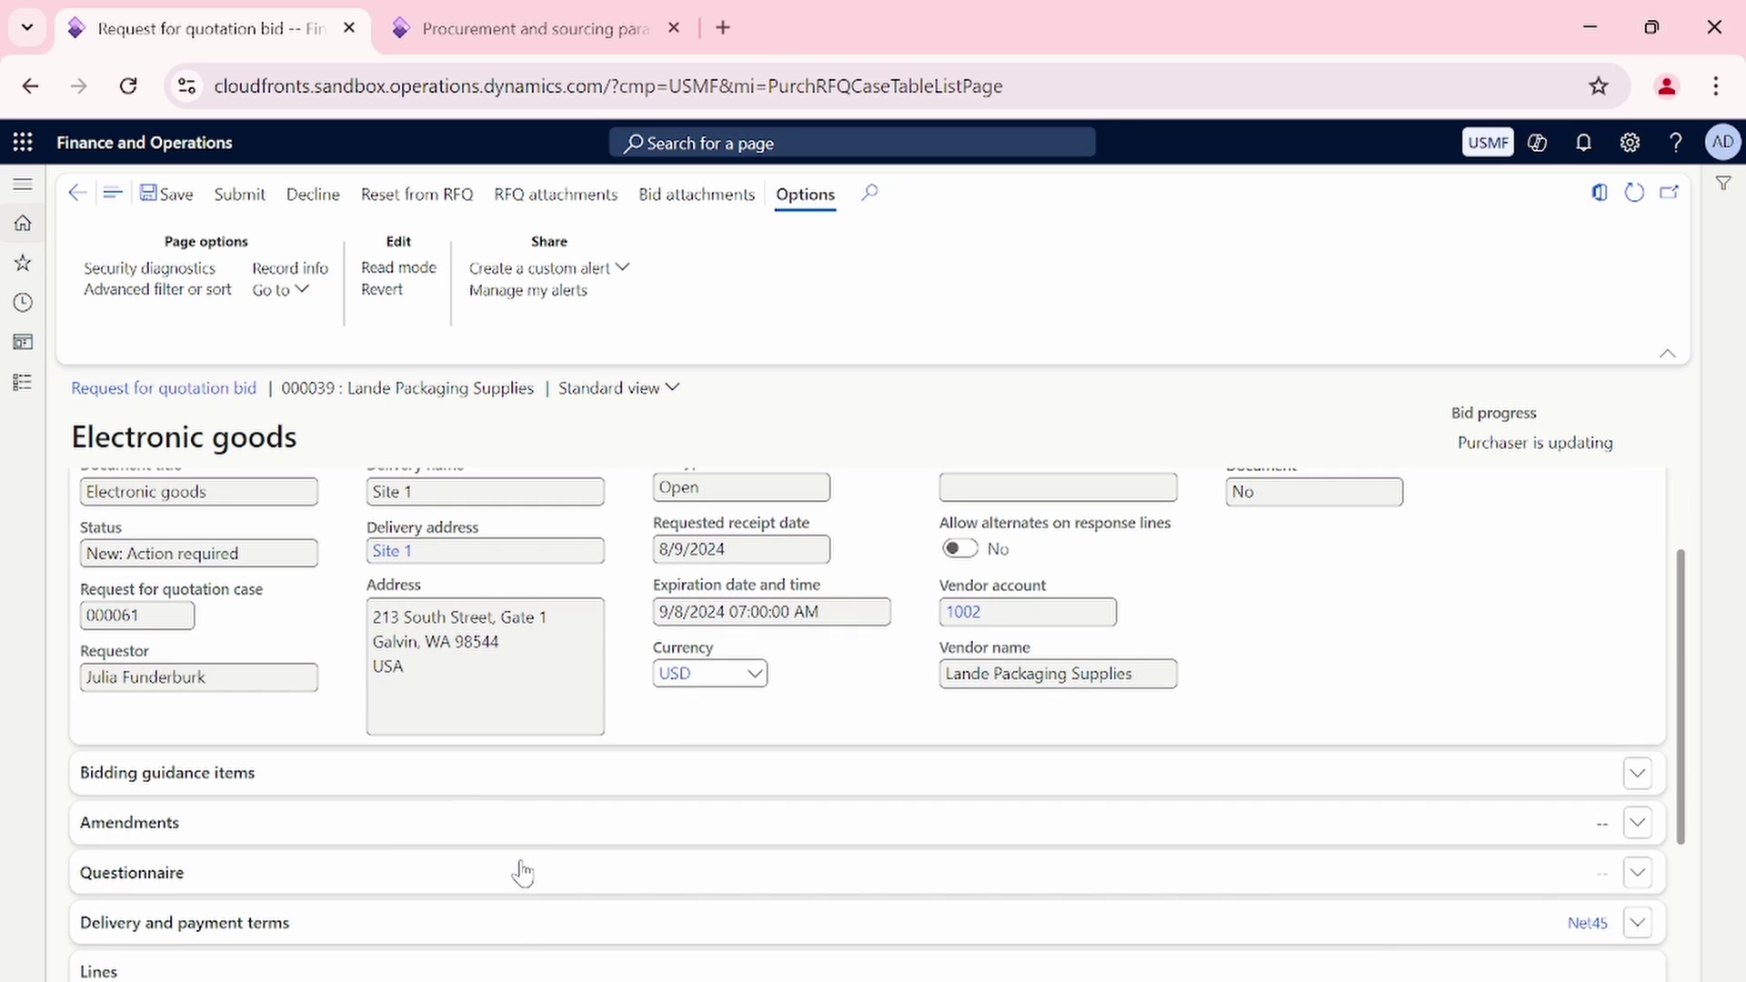
click(520, 922)
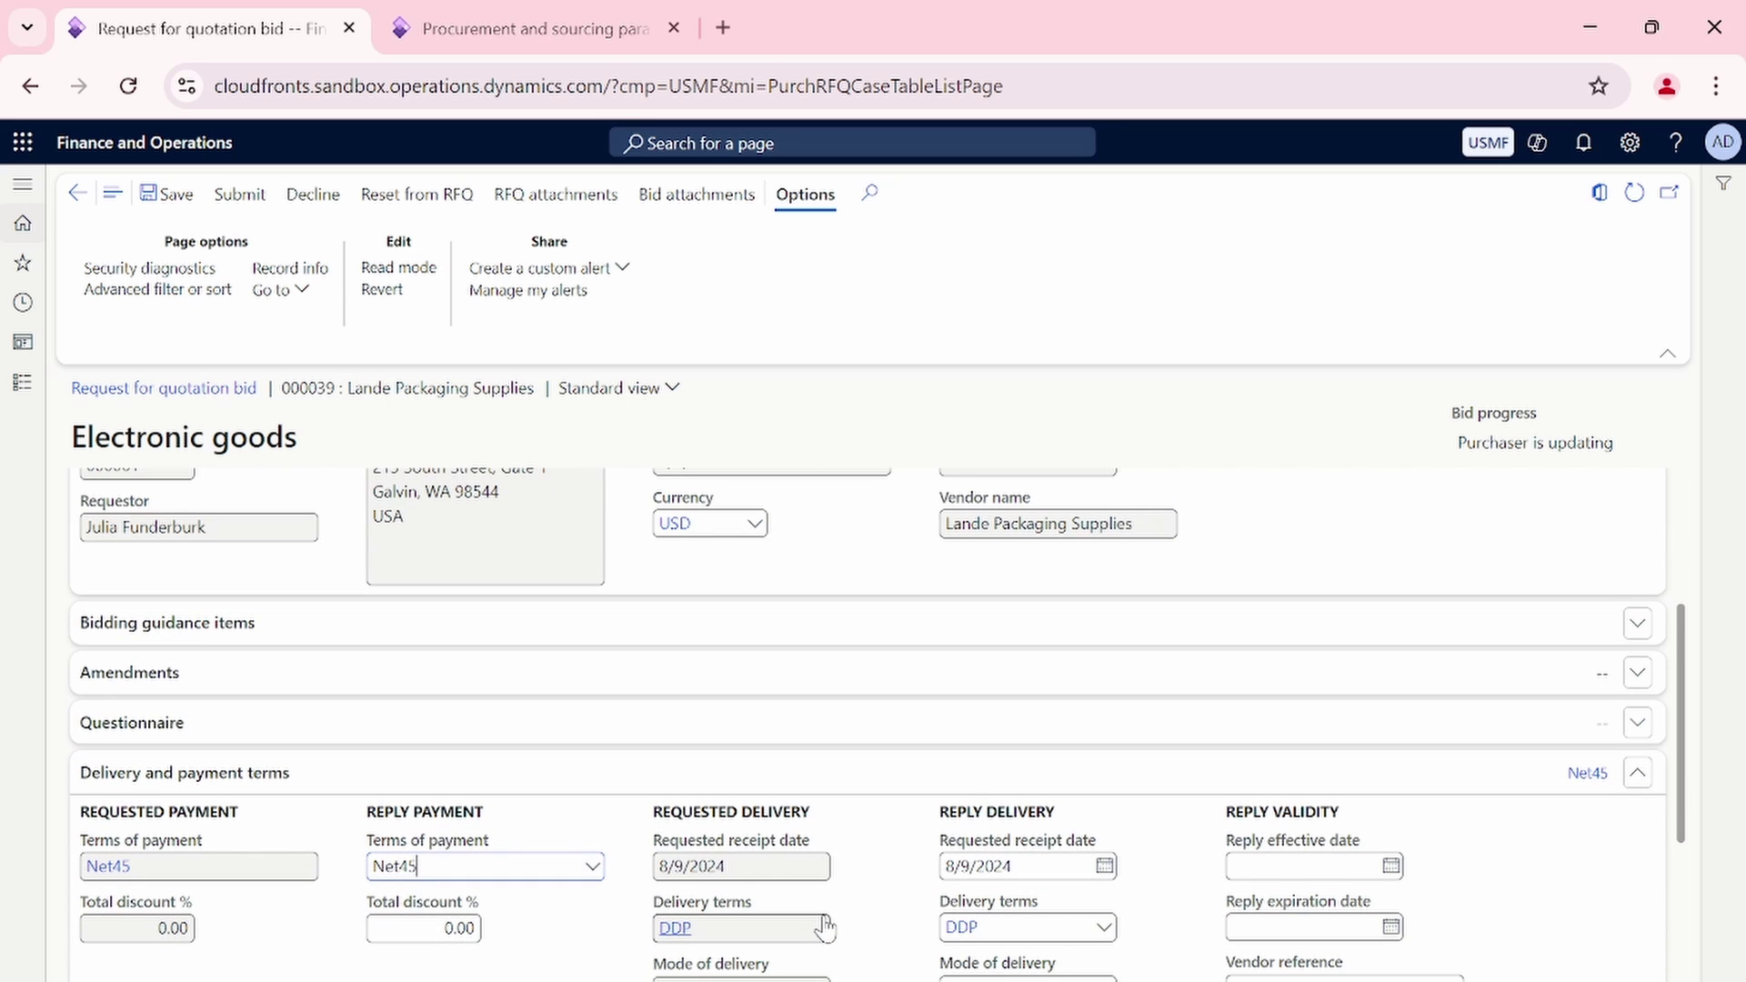
click(1105, 866)
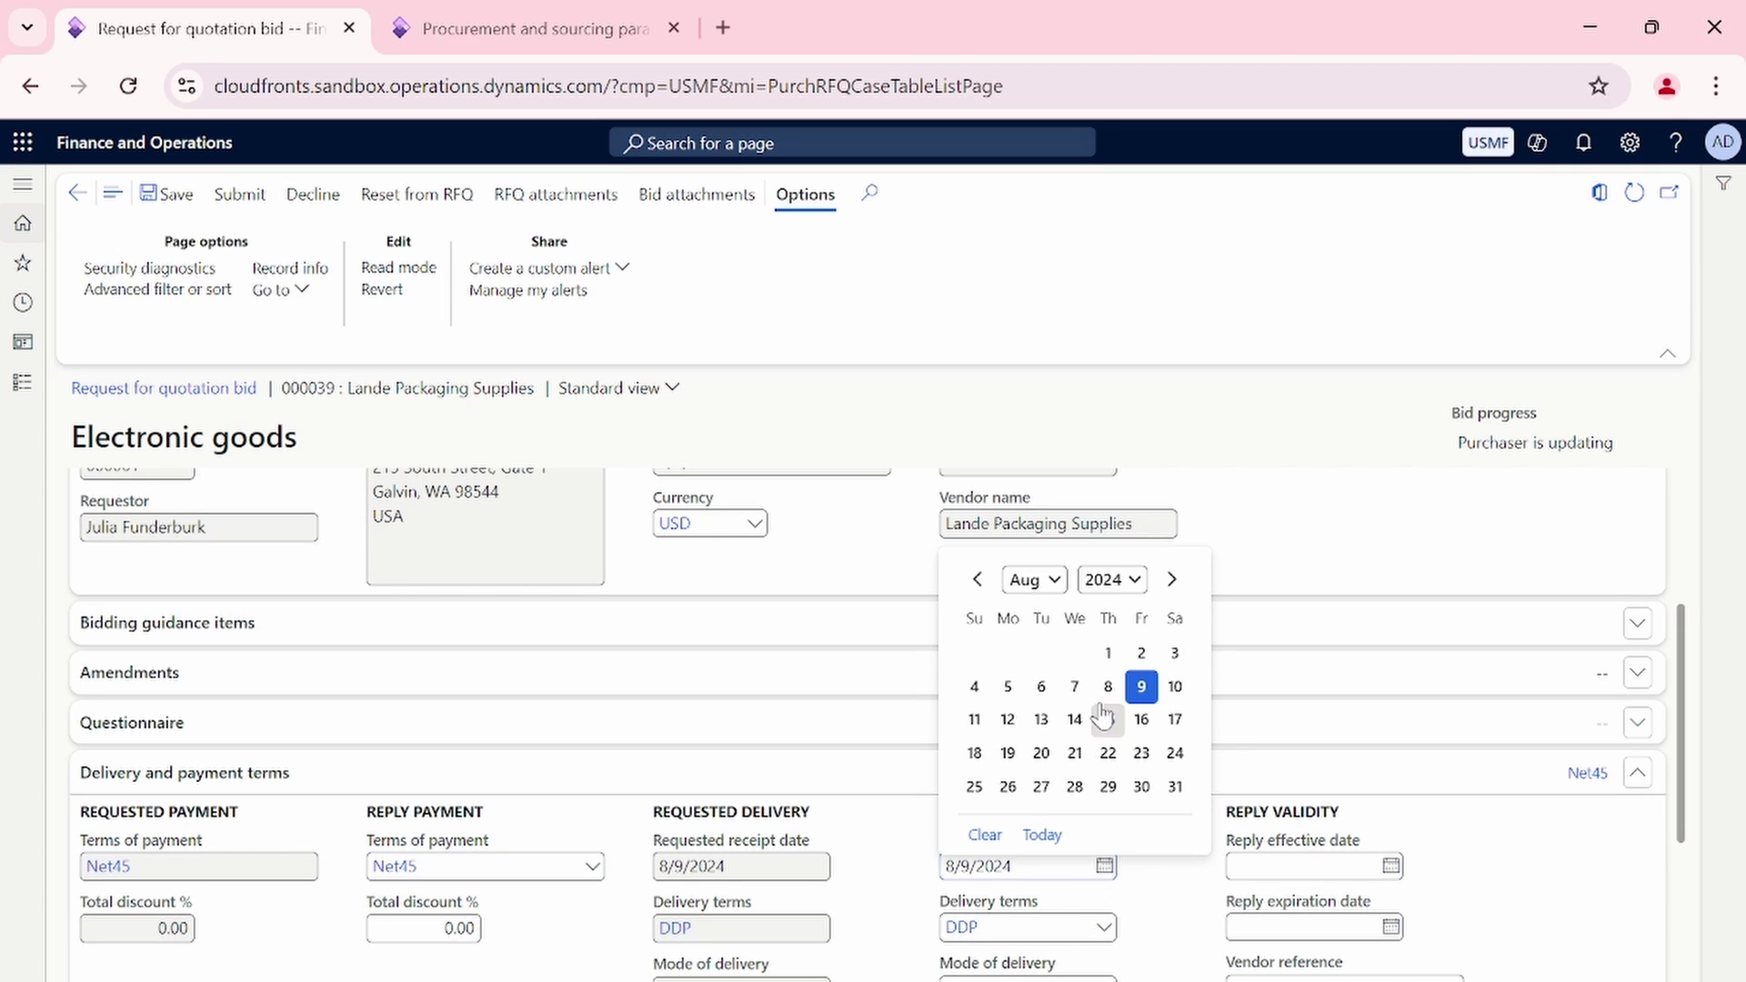
click(1174, 687)
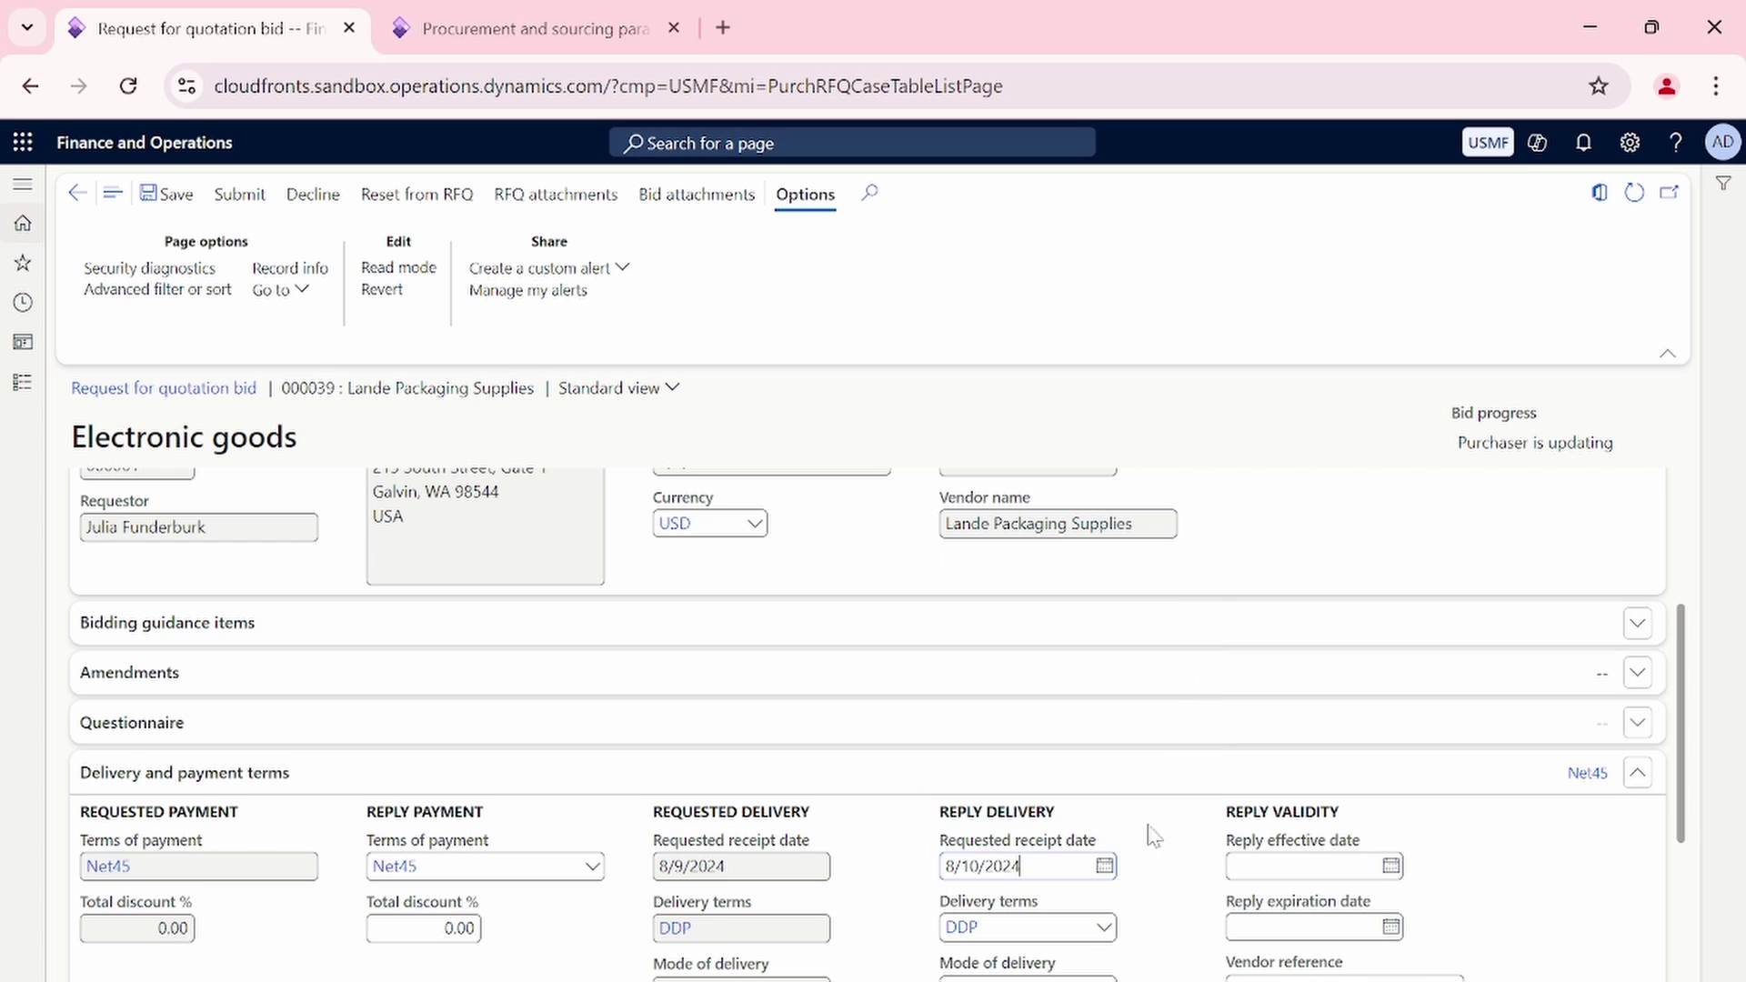
Review the Lande Packaging Supplies bid and submit it, updating the delivery date on all bid lines.
scroll(558, 896, down, 2)
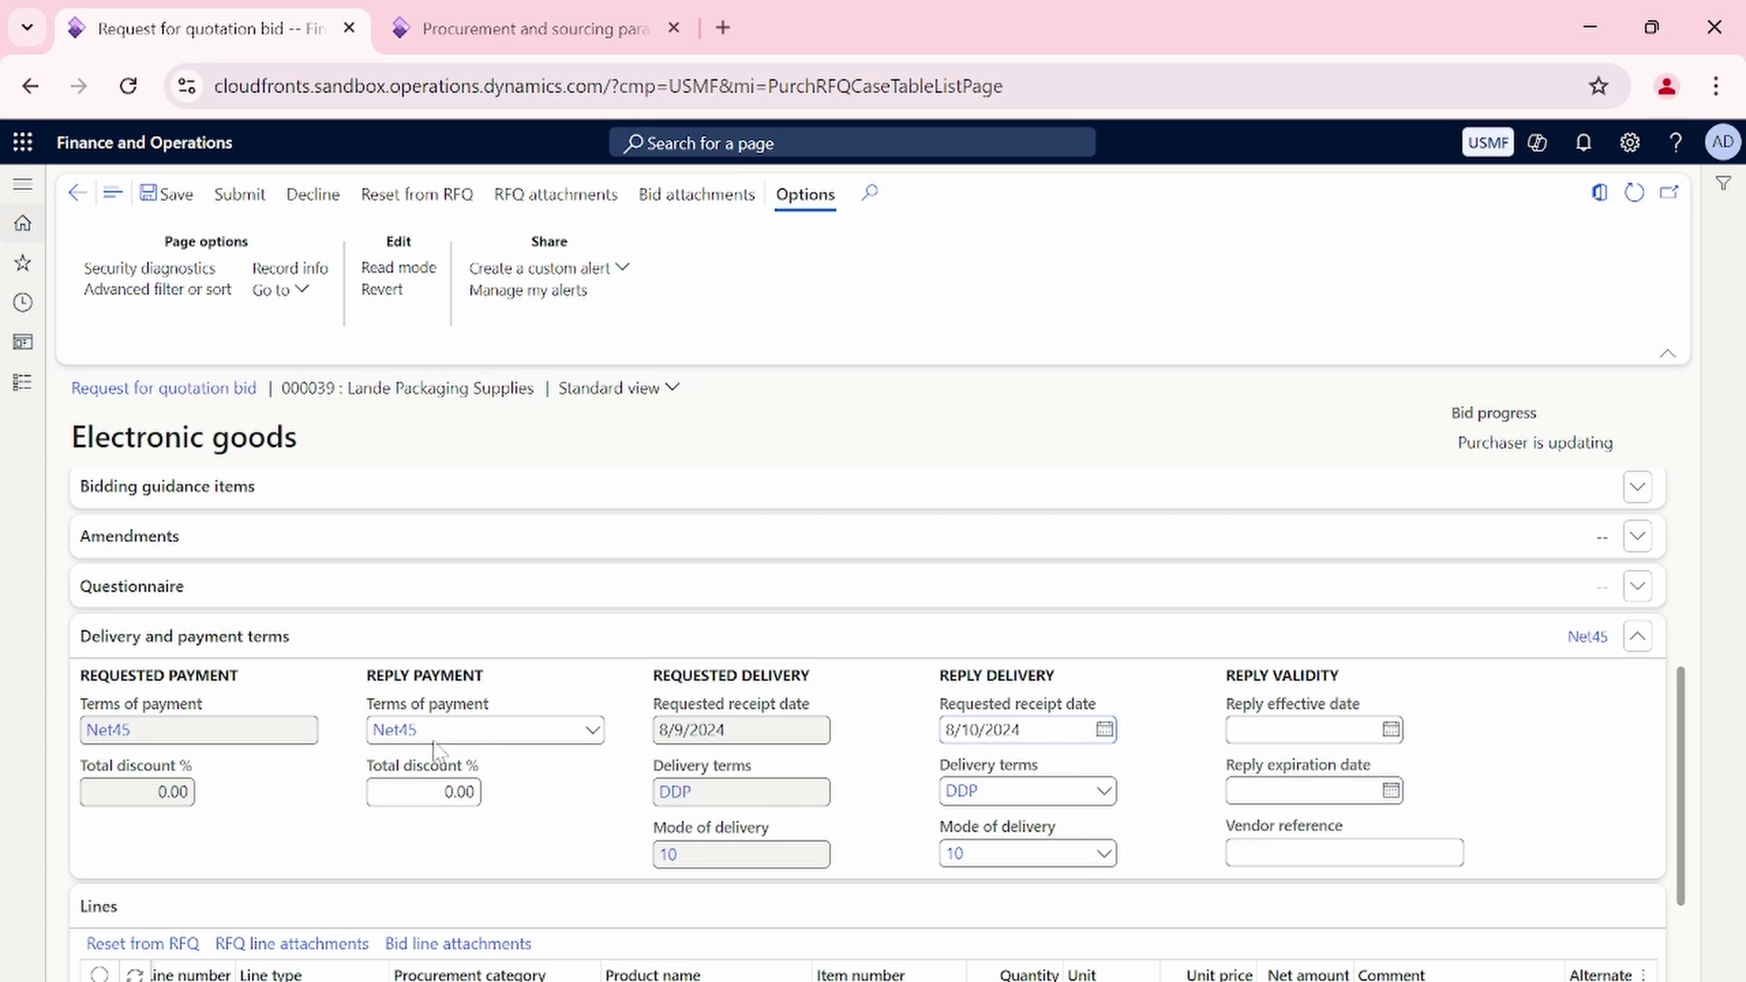
scroll(637, 782, up, 3)
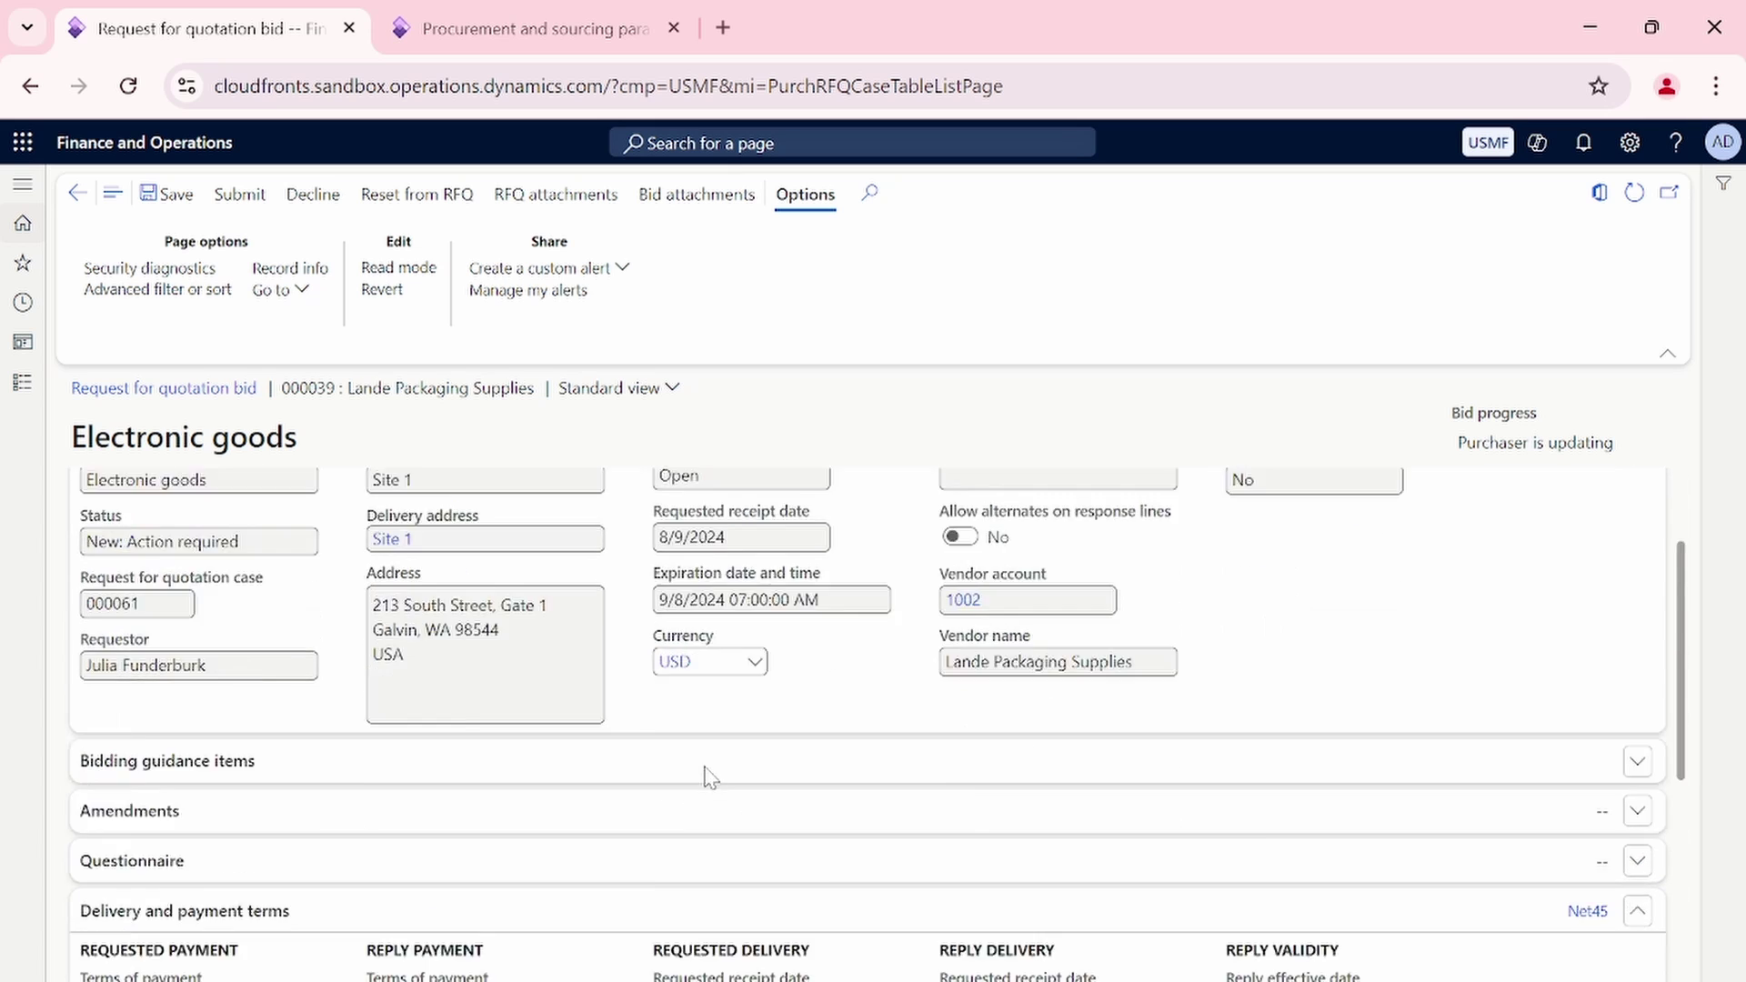
scroll(710, 777, down, 5)
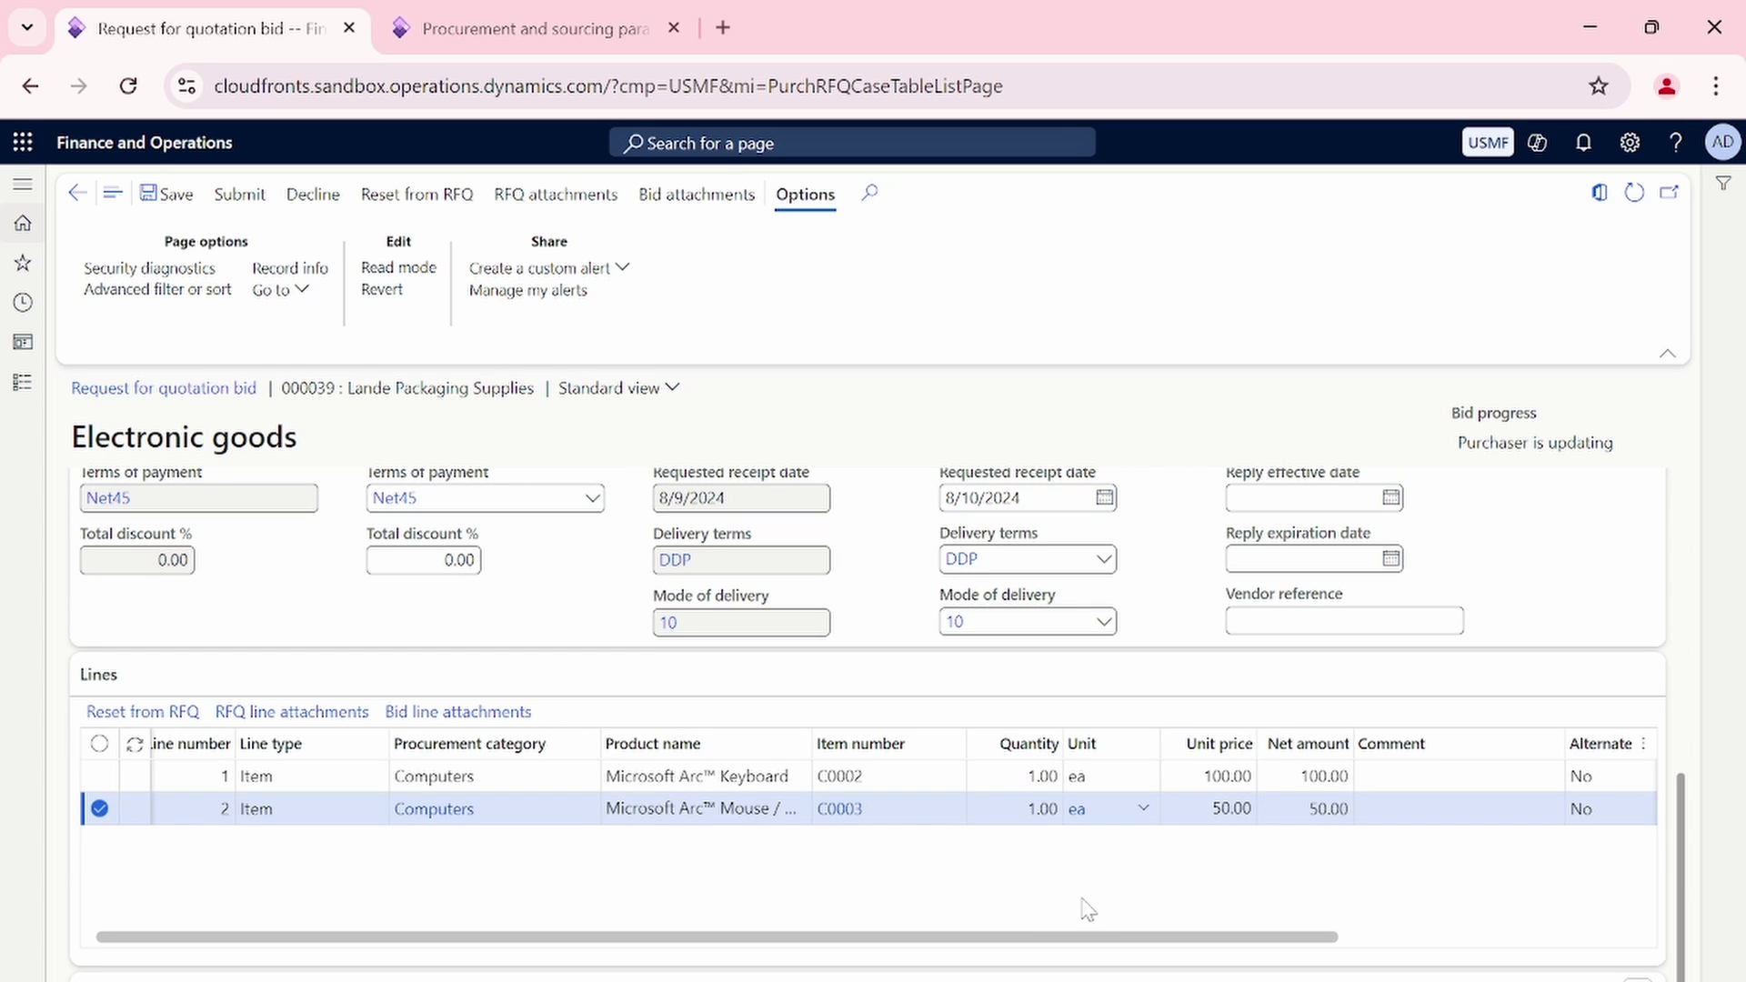
click(230, 196)
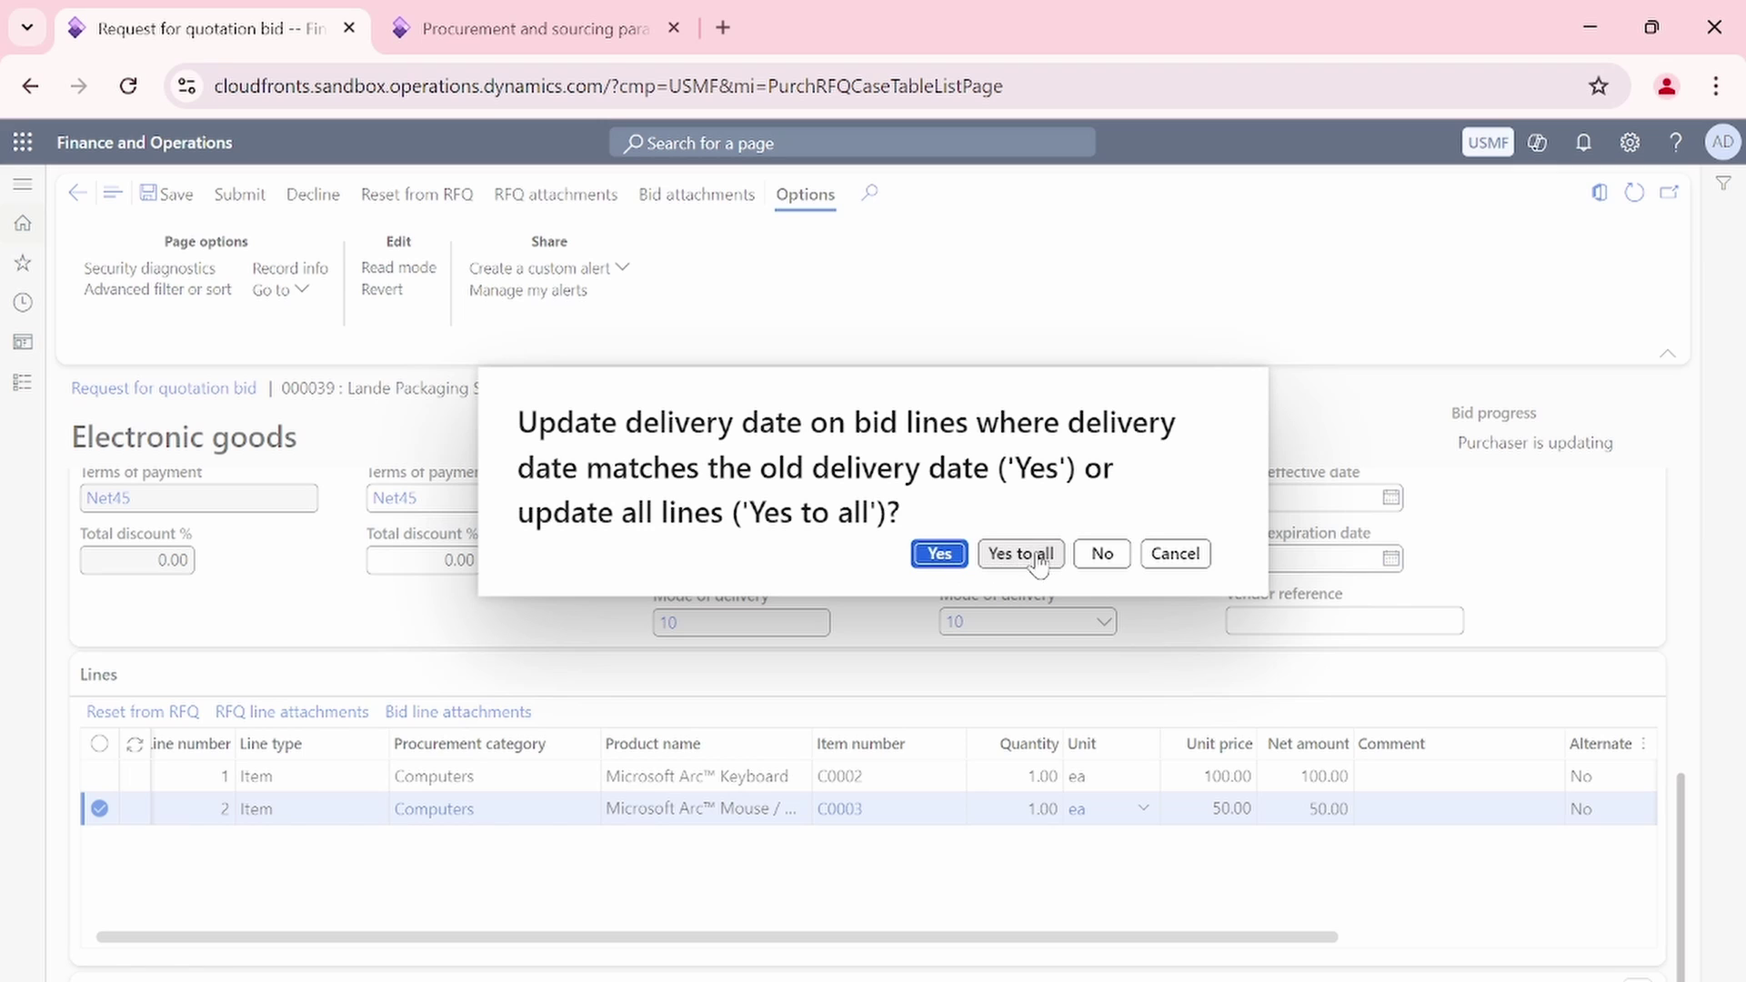
click(1038, 559)
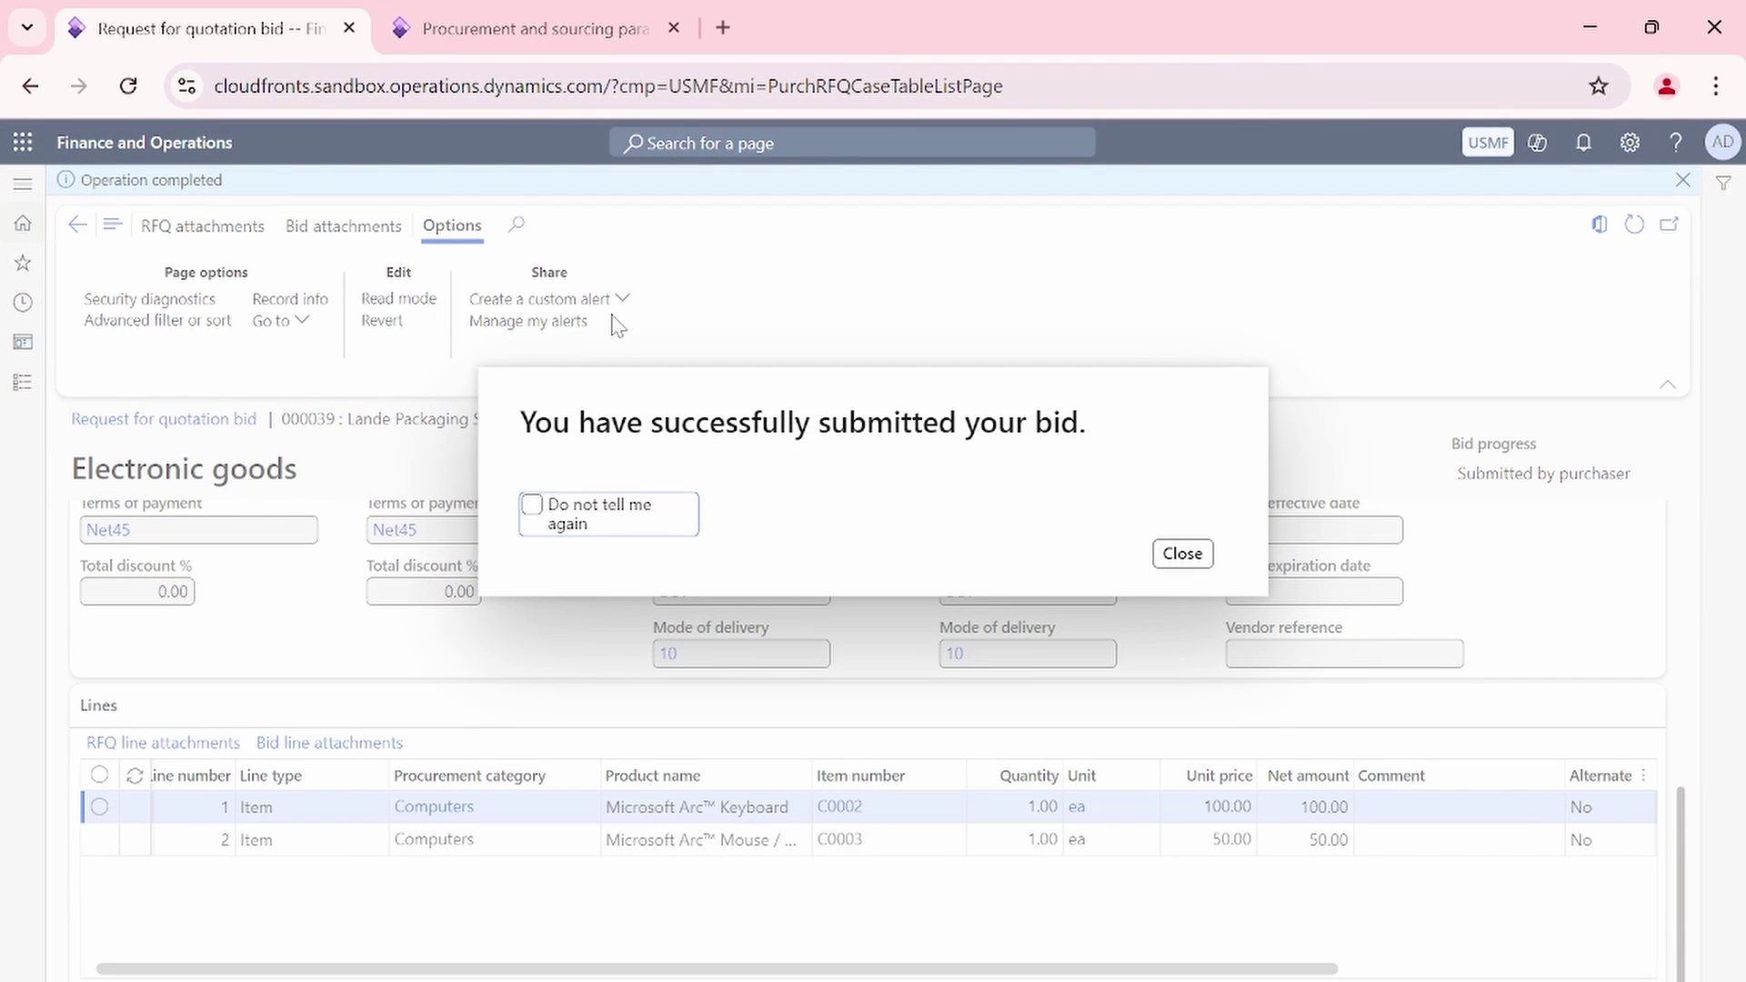
click(1183, 555)
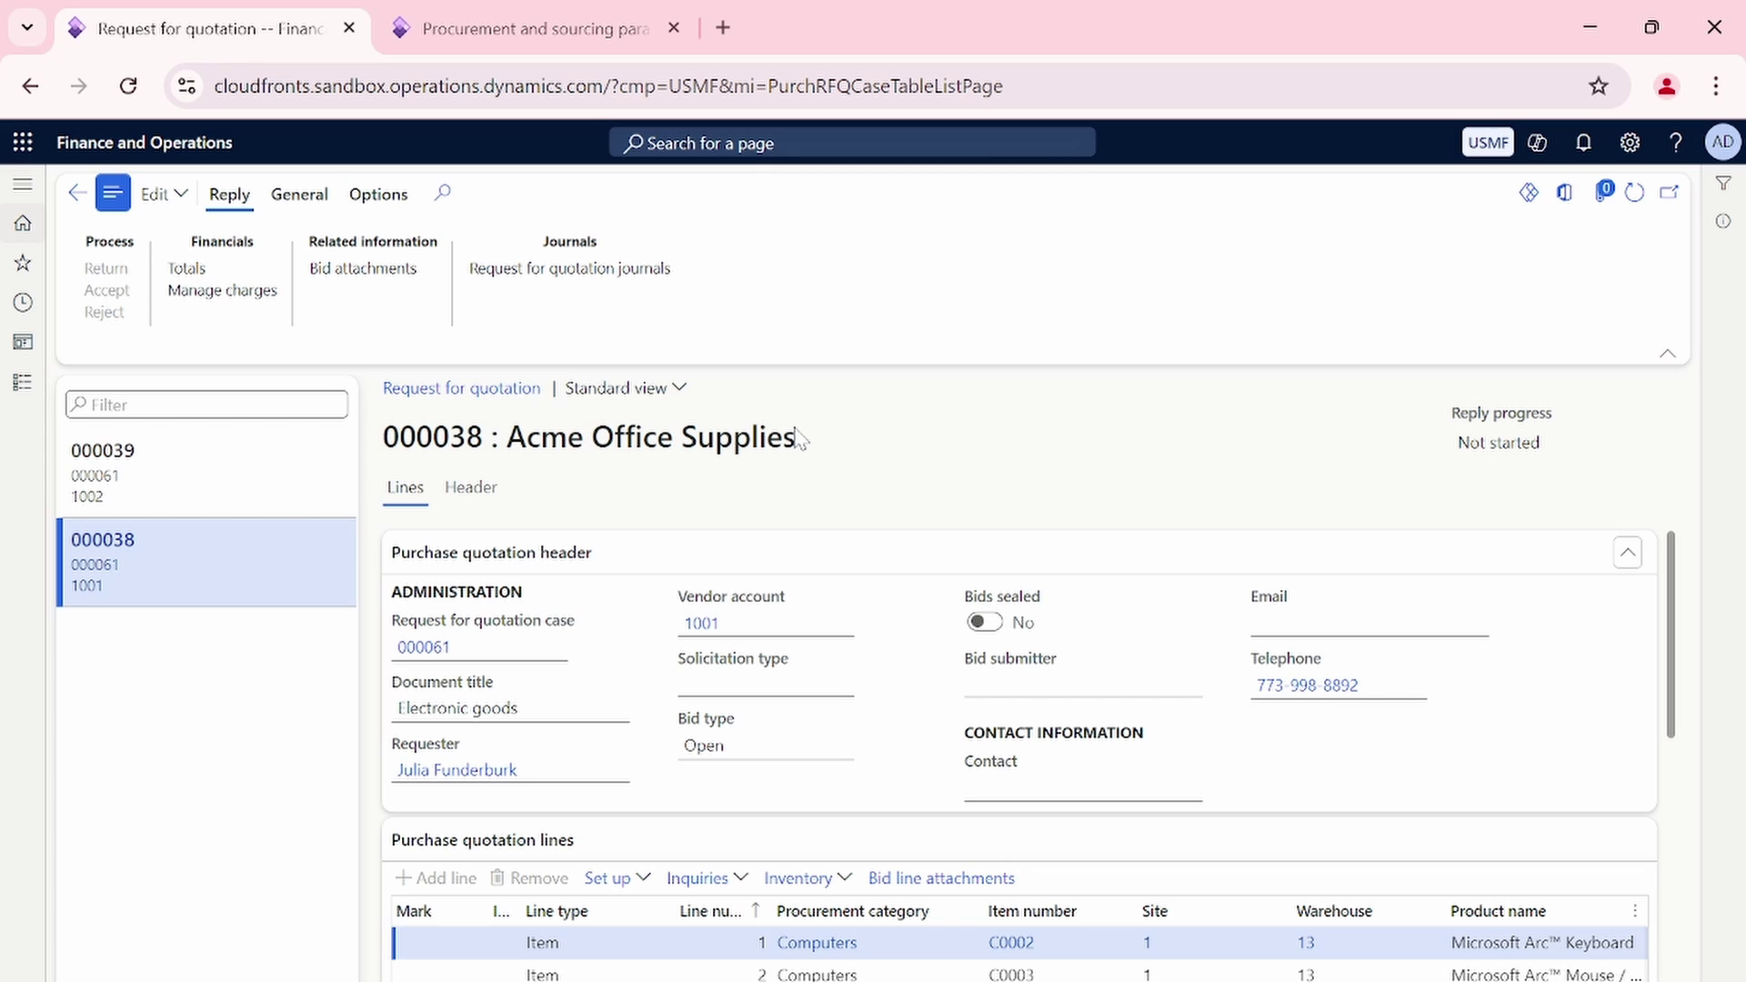
Enter unit prices of 110 for the keyboard and 60 for the mouse in the Acme Office Supplies bid.
scroll(881, 663, down, 5)
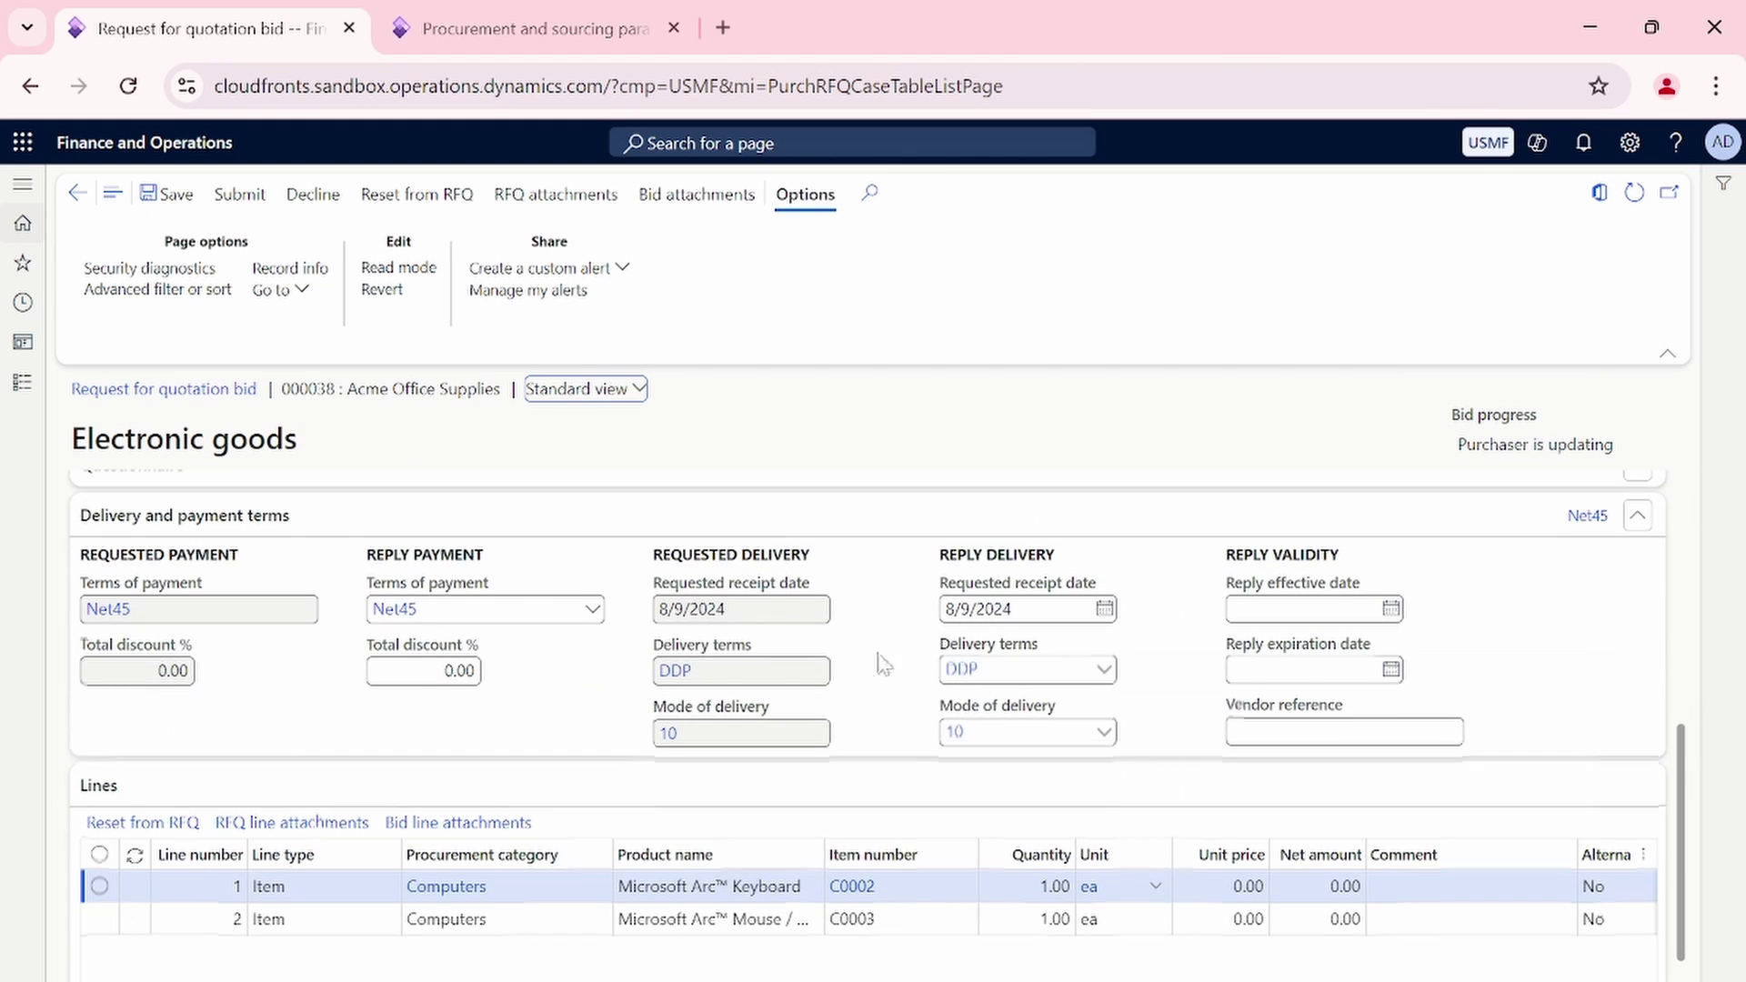
click(1224, 775)
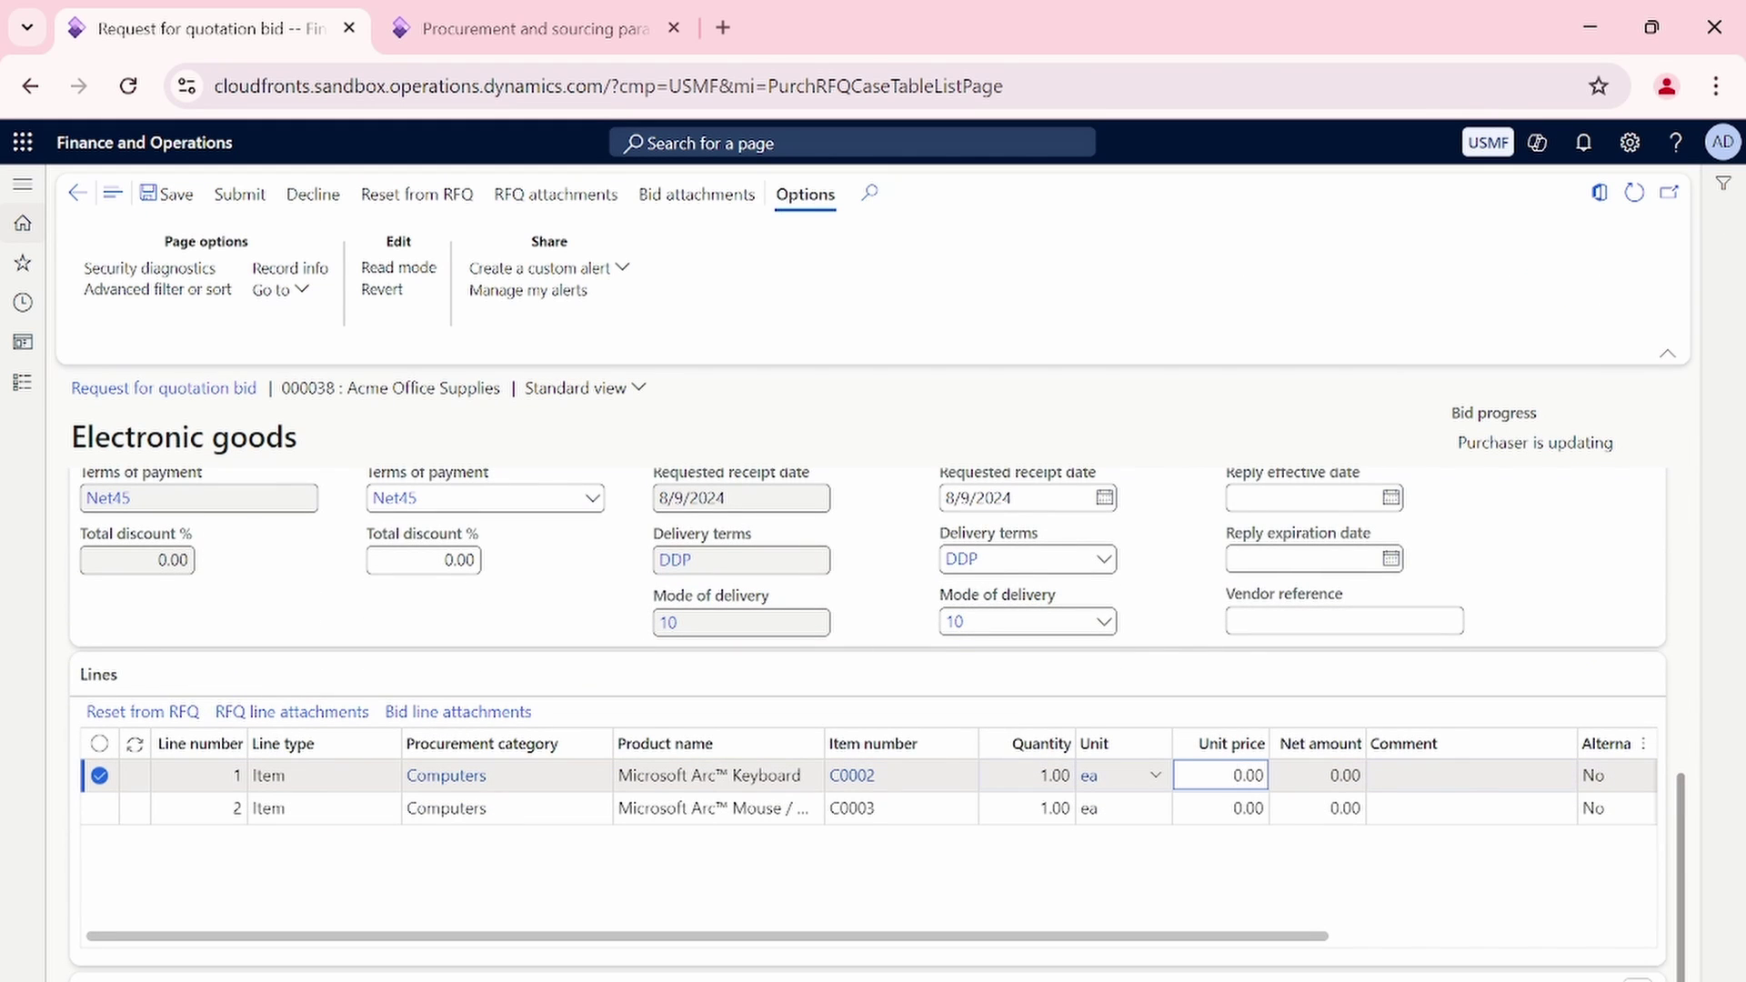
text(11)
click(1221, 808)
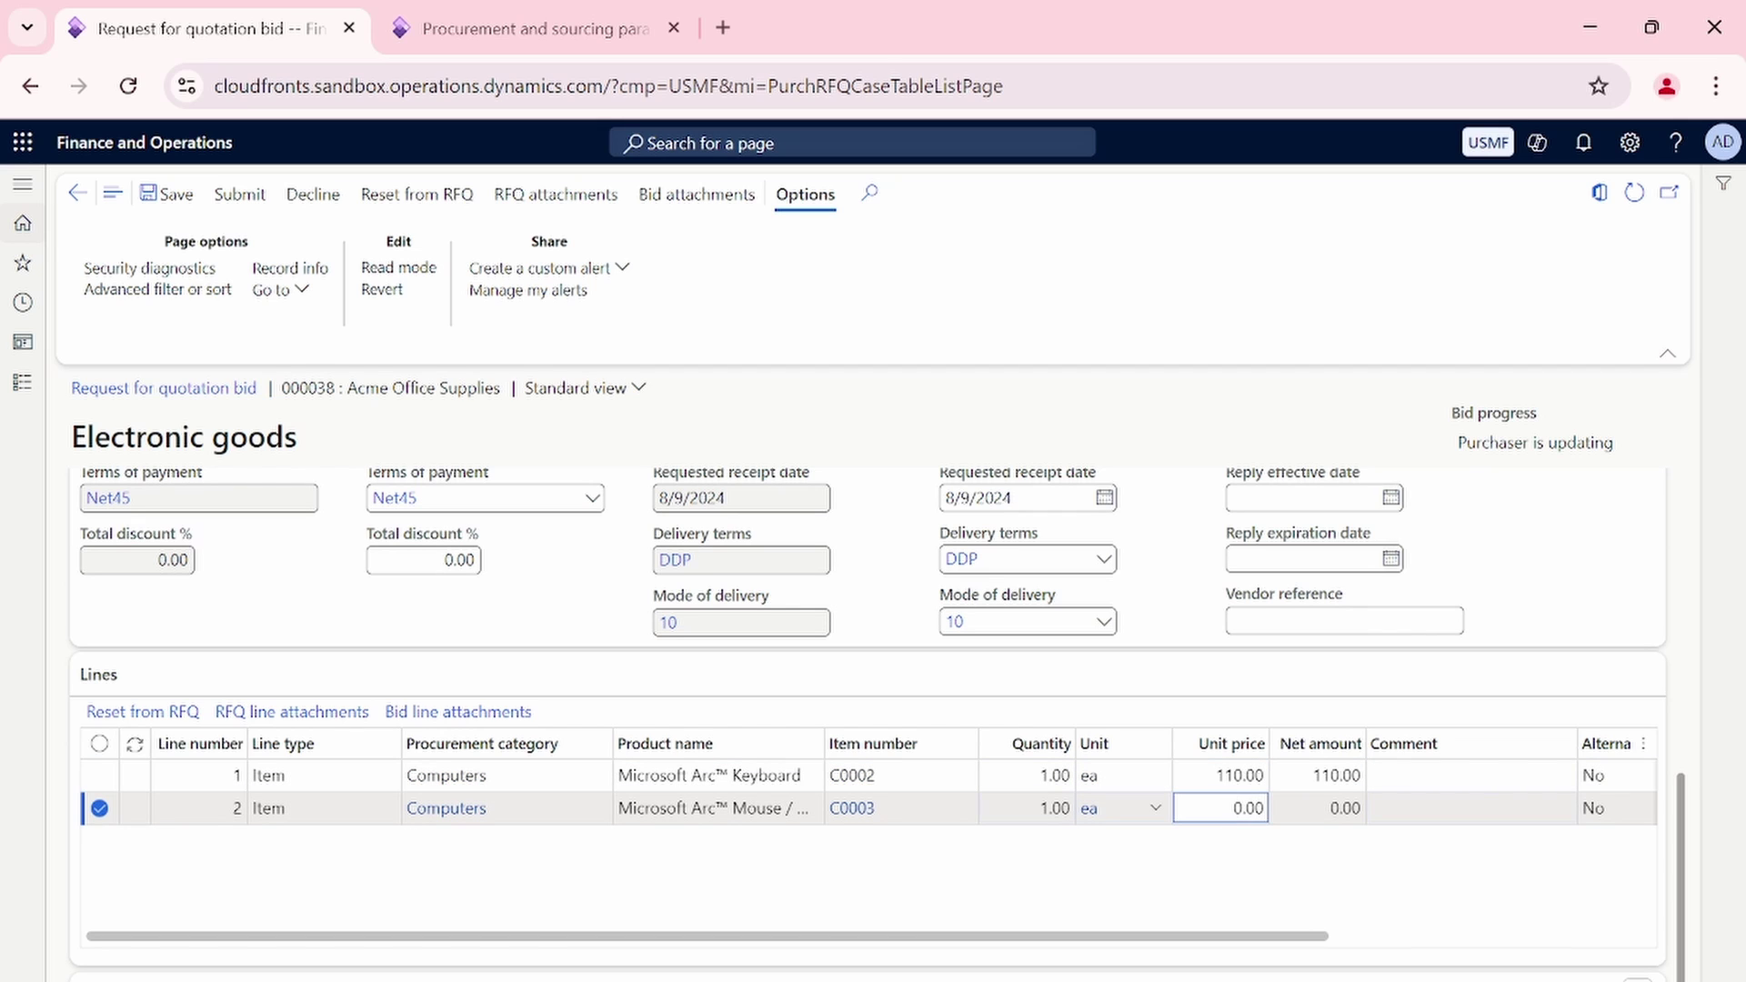
text(6)
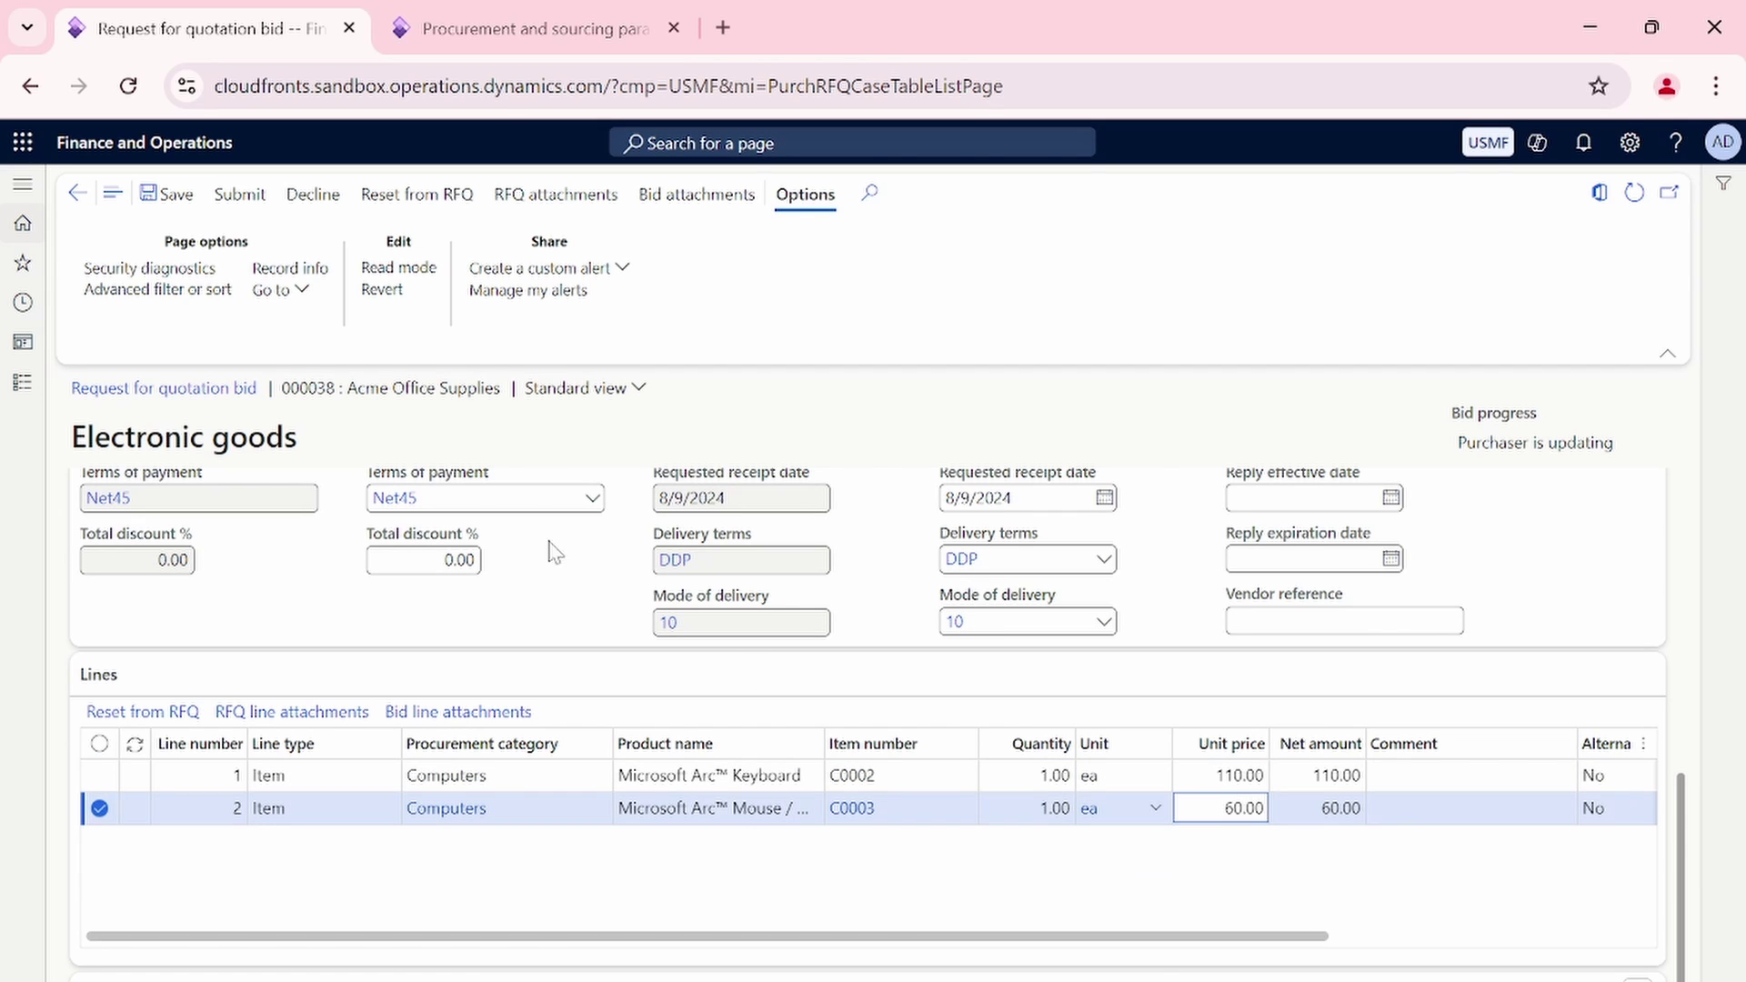
Submit the Acme Office Supplies bid and return to the list of vendor replies.
click(259, 196)
click(262, 196)
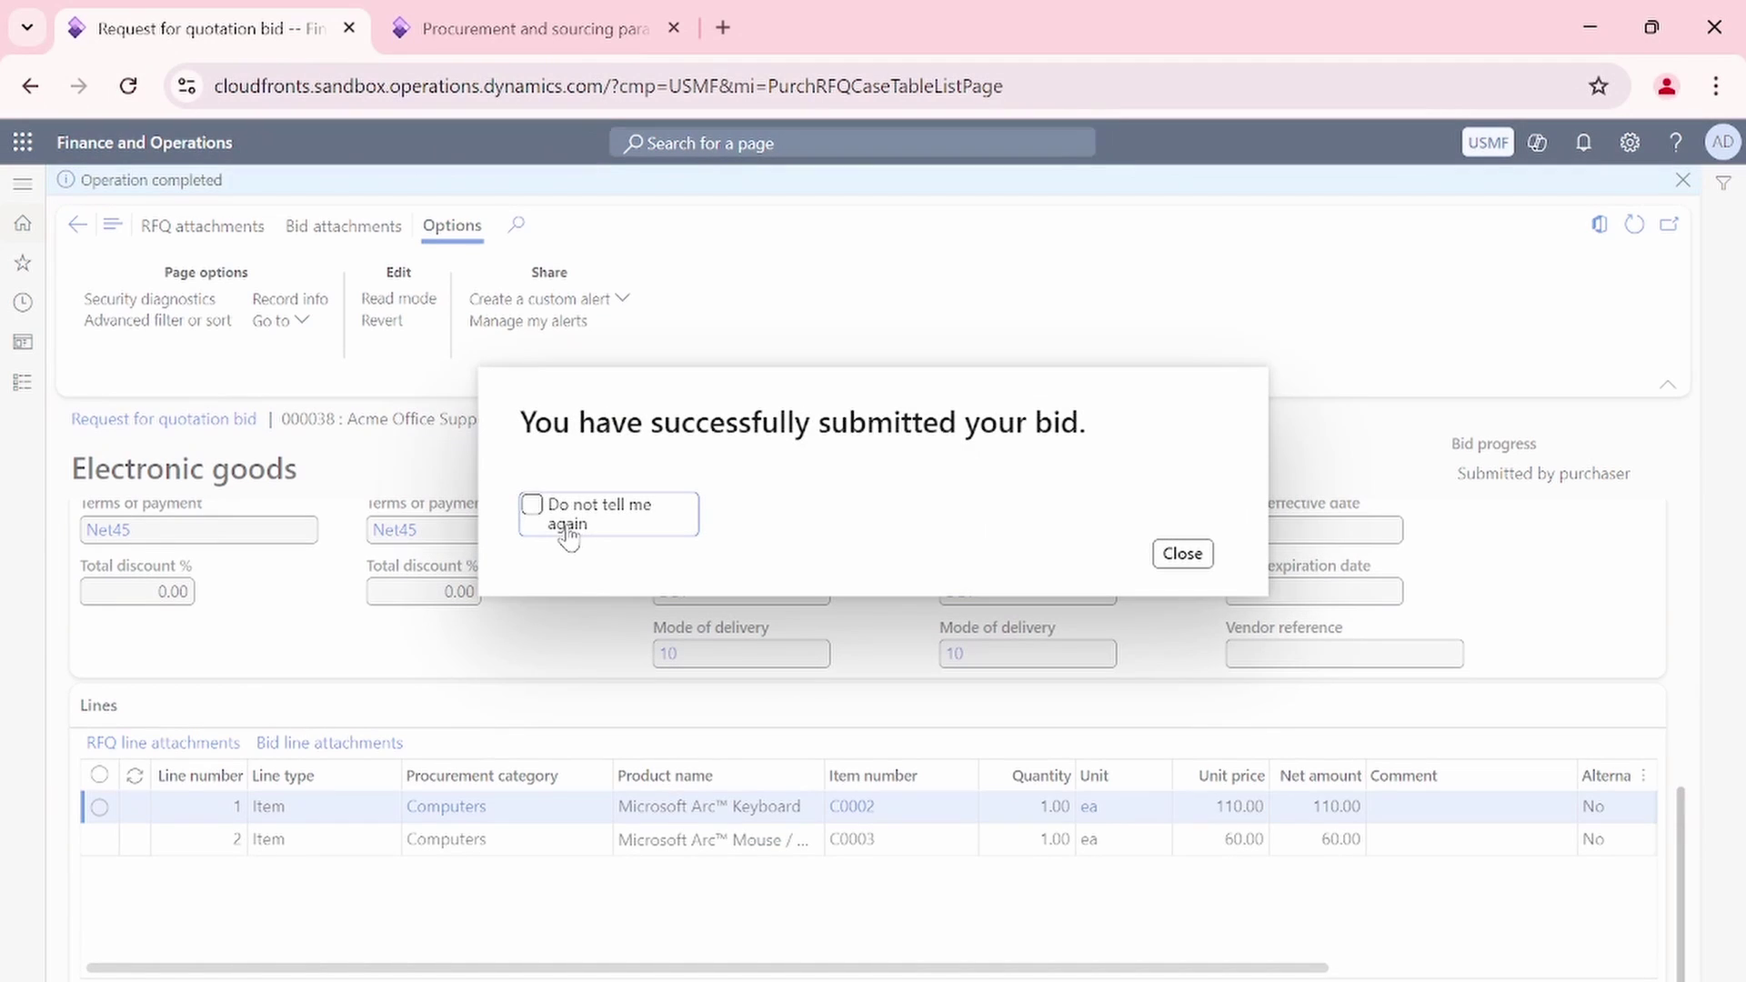
click(1182, 553)
click(80, 226)
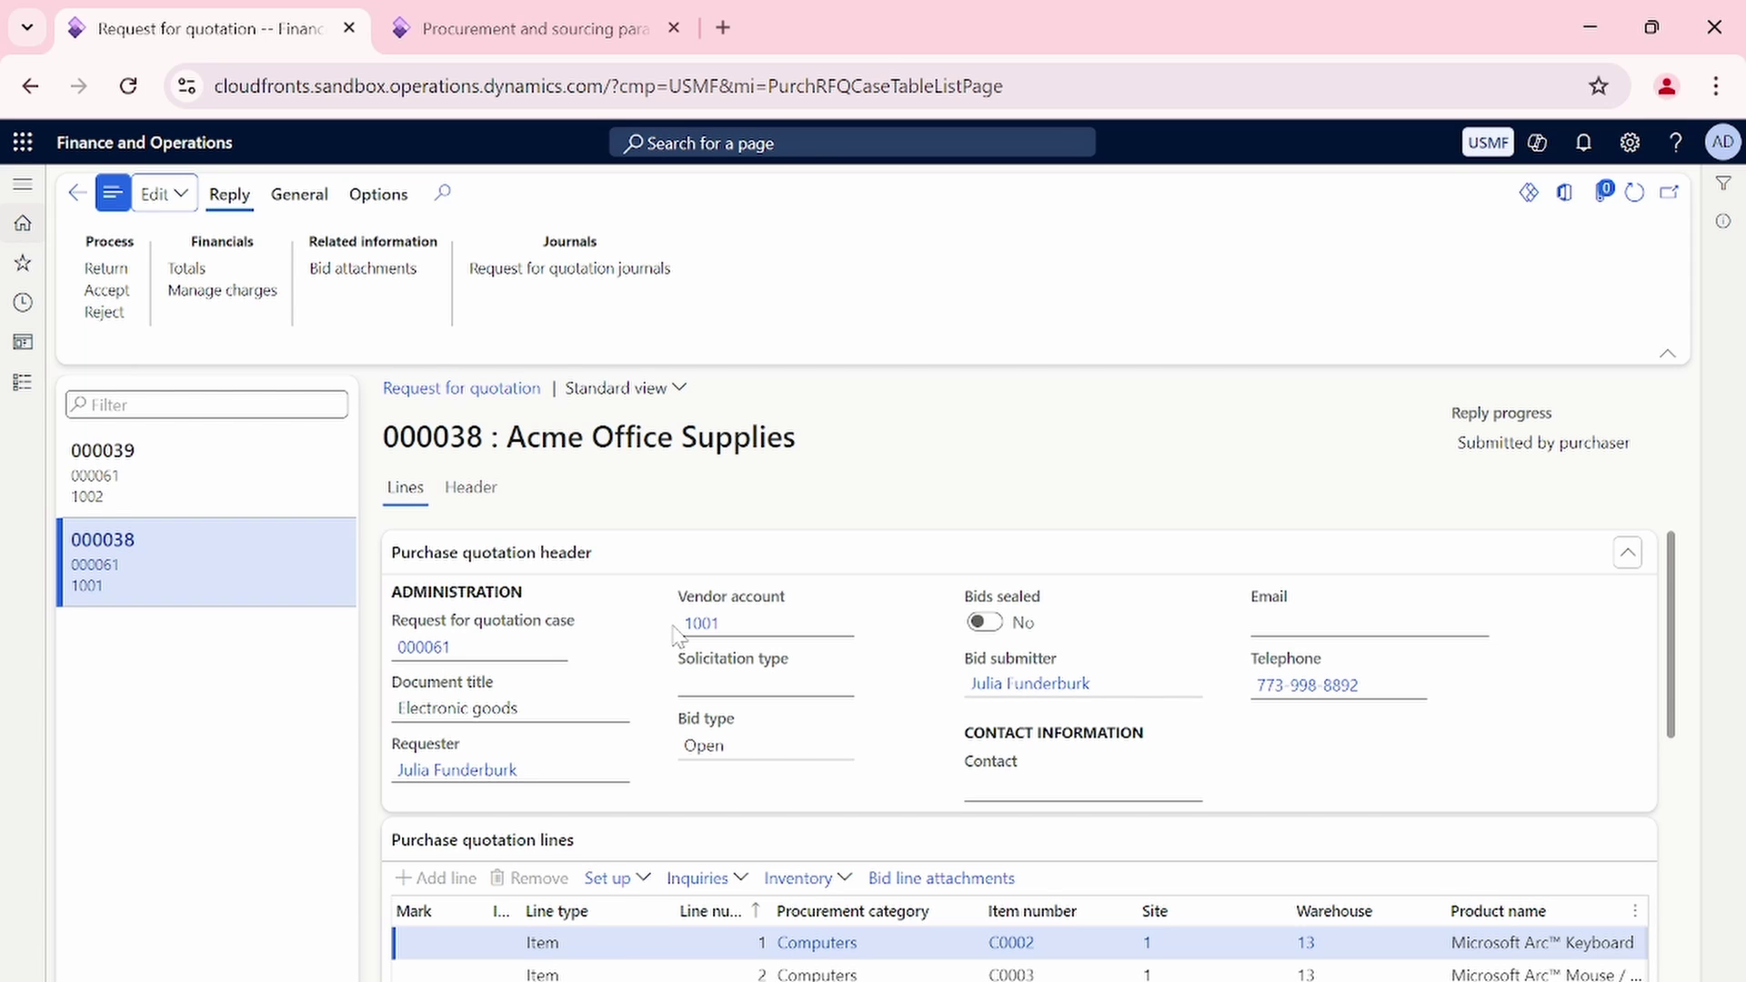
Go back to the Electronic goods request for quotation case, refresh it and open the comparison of its replies.
click(238, 507)
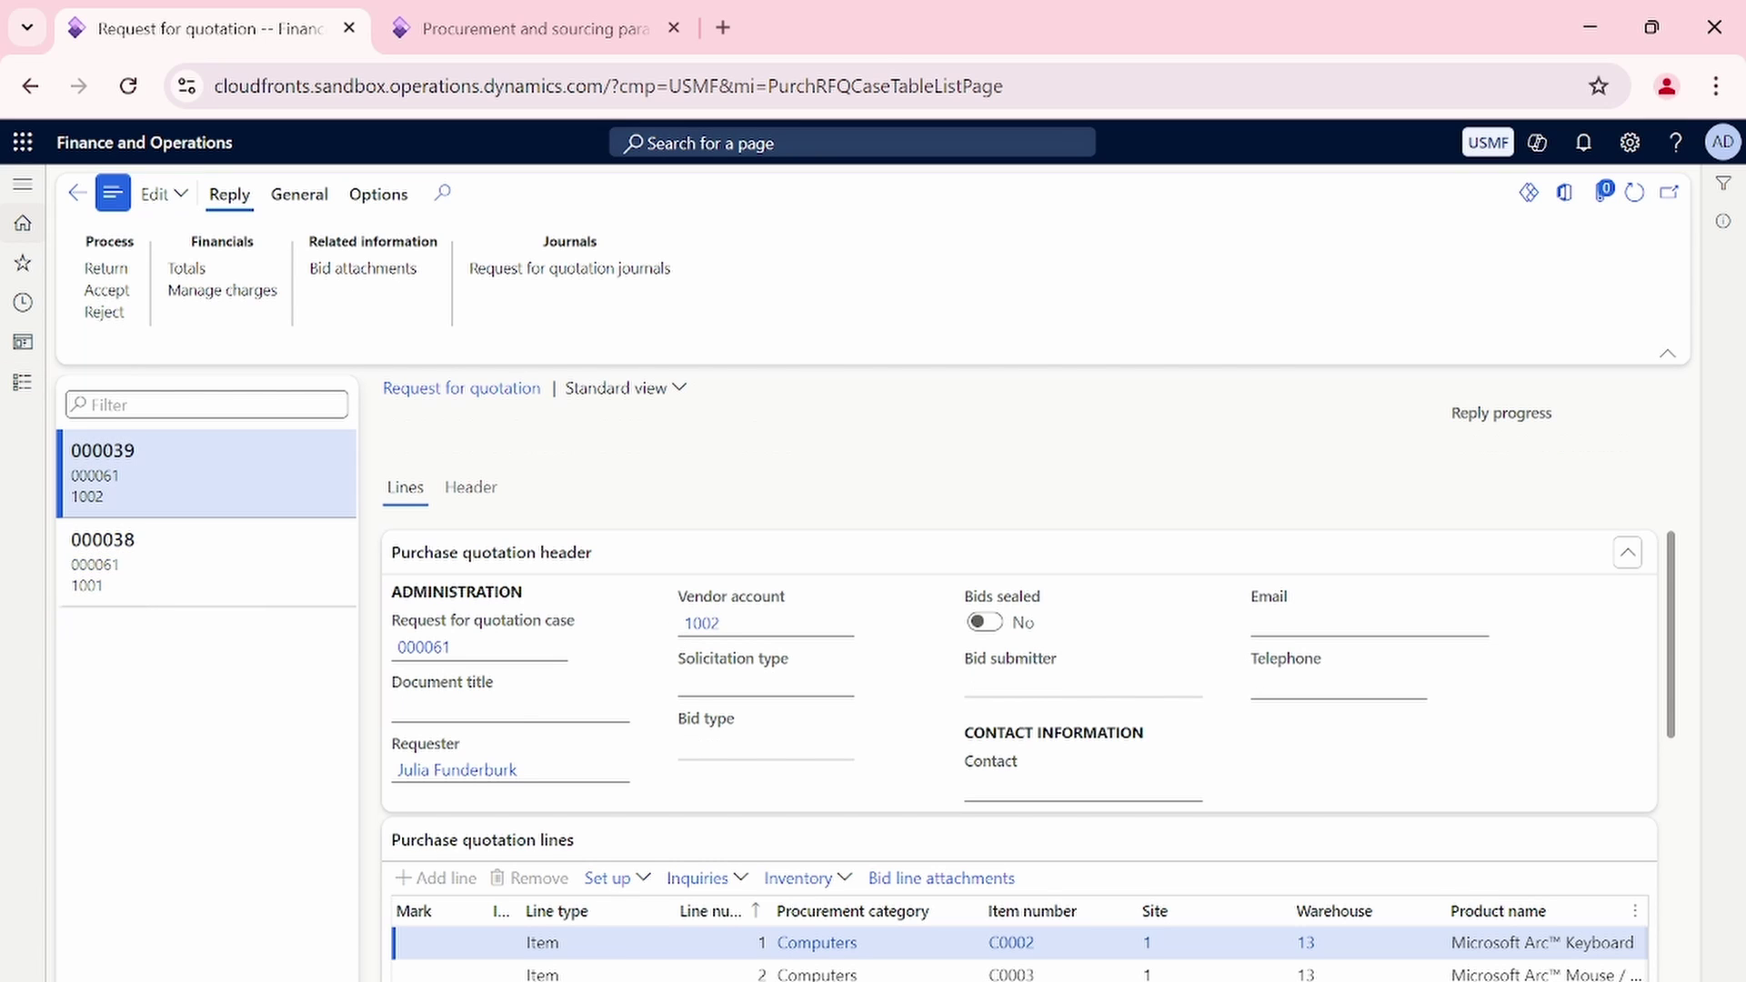
click(75, 207)
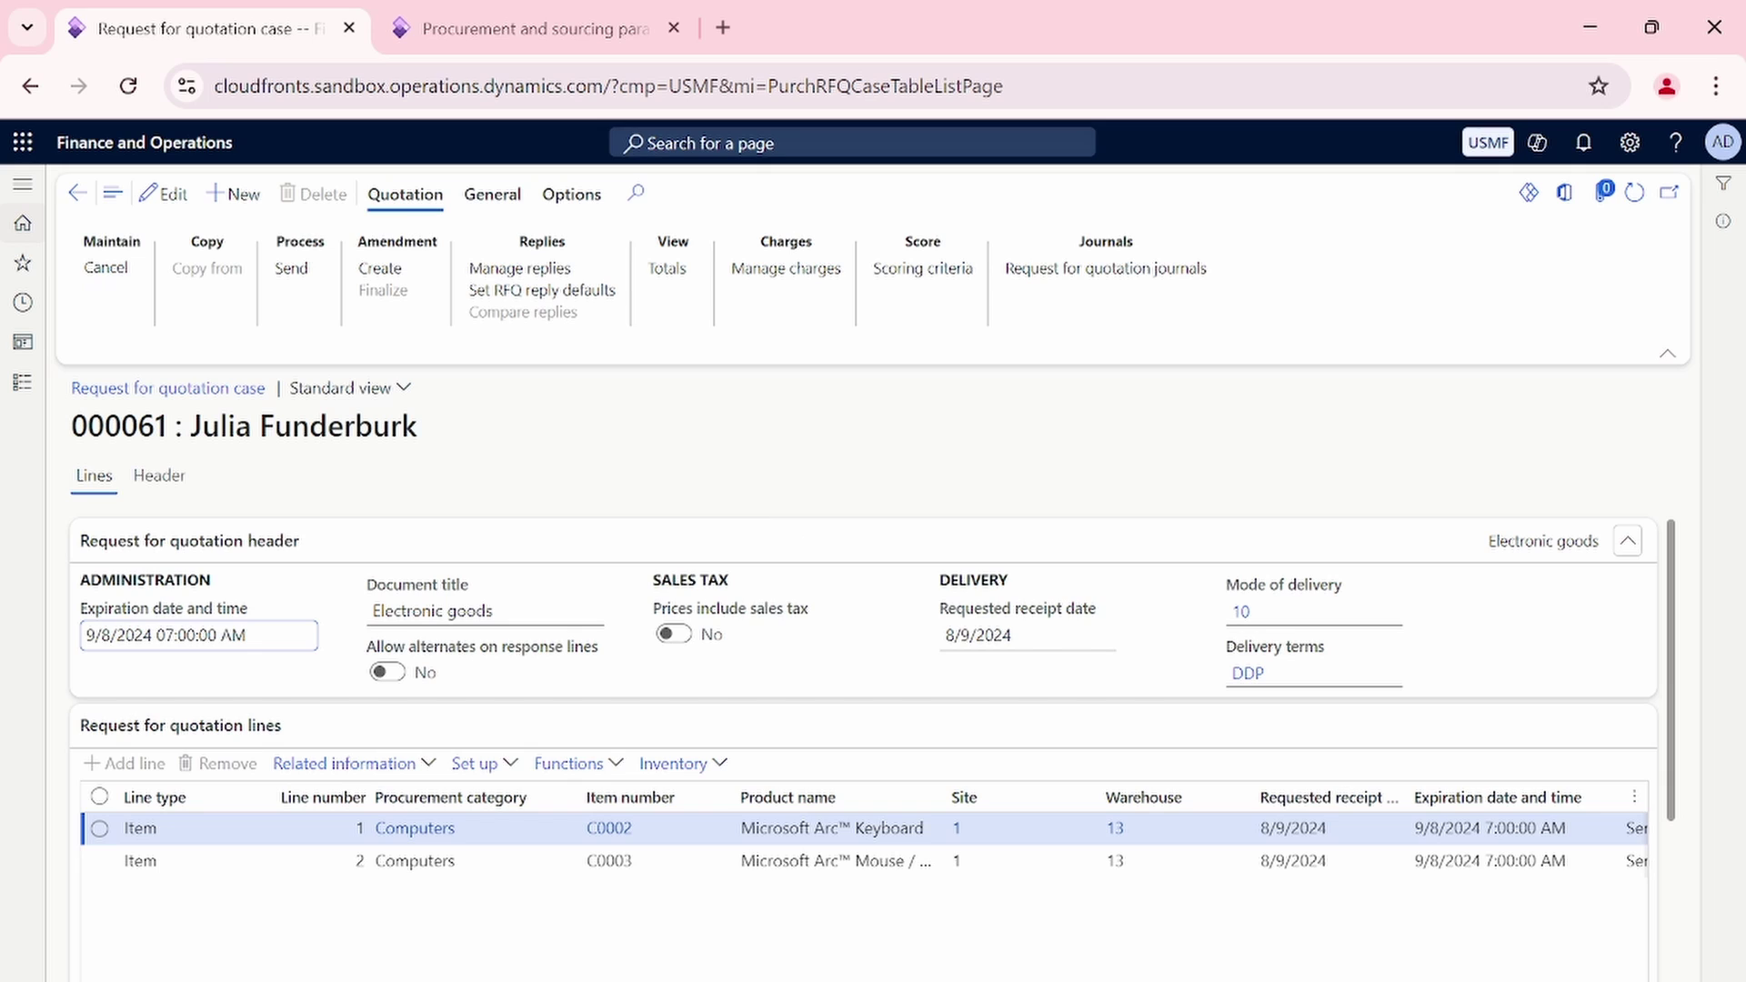
click(1634, 193)
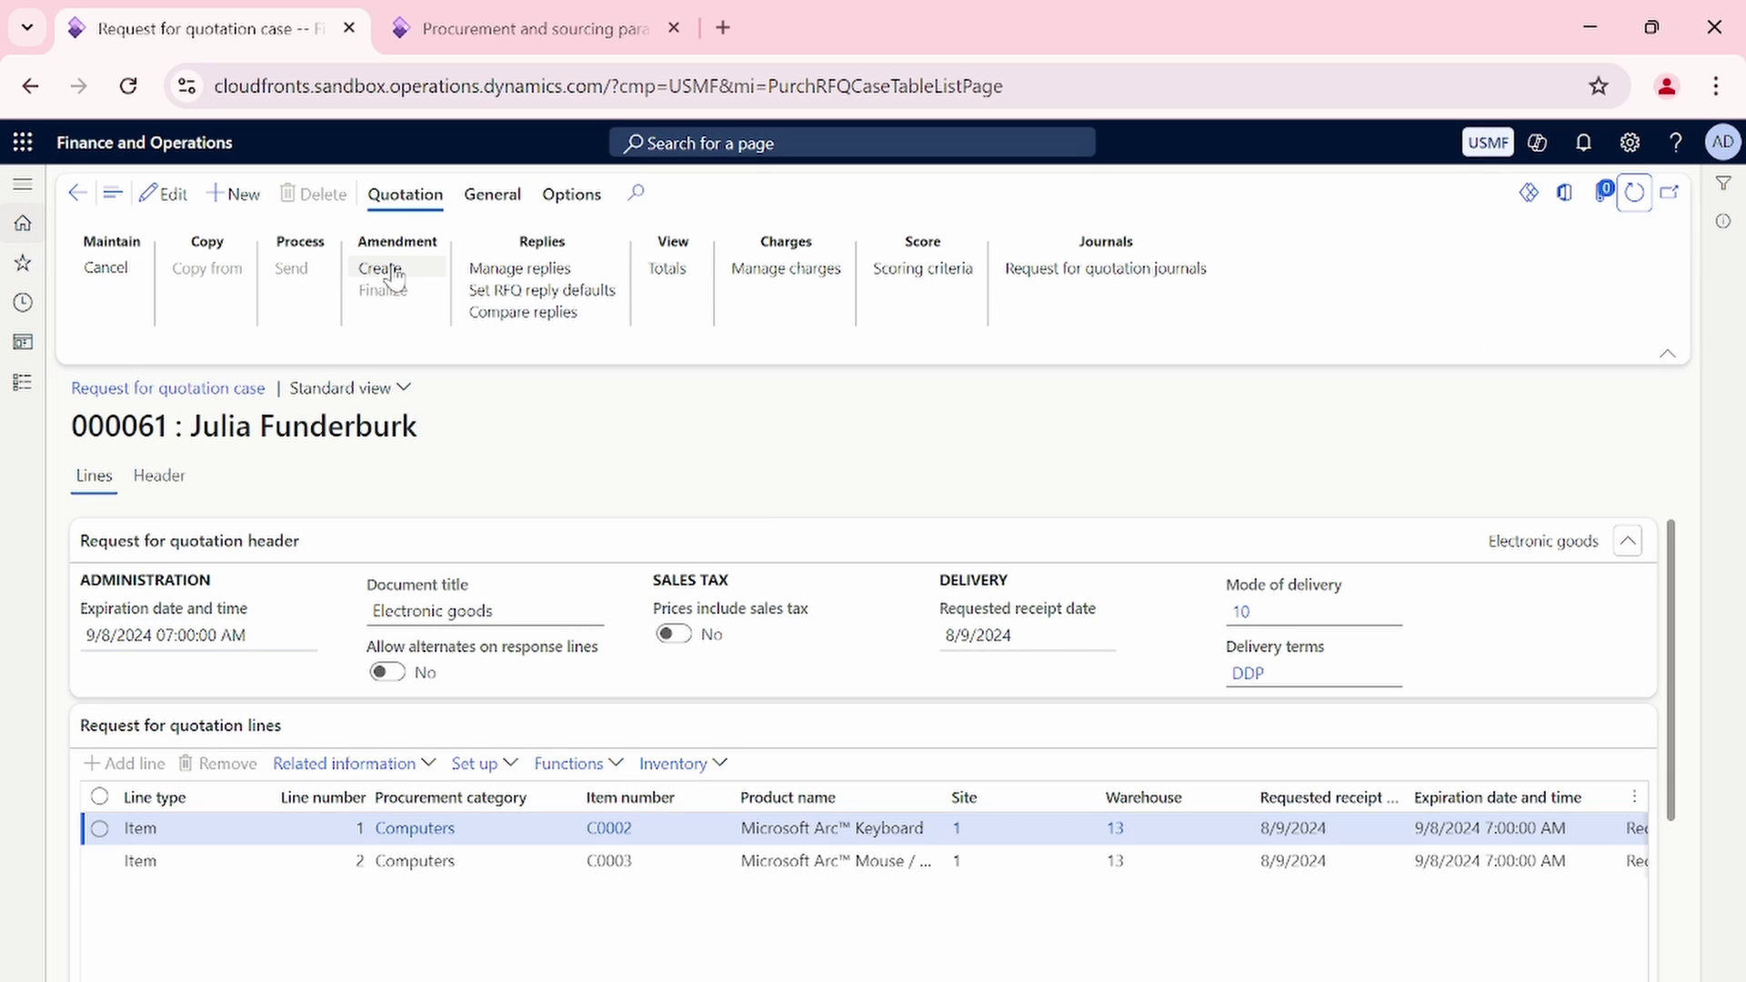
click(524, 313)
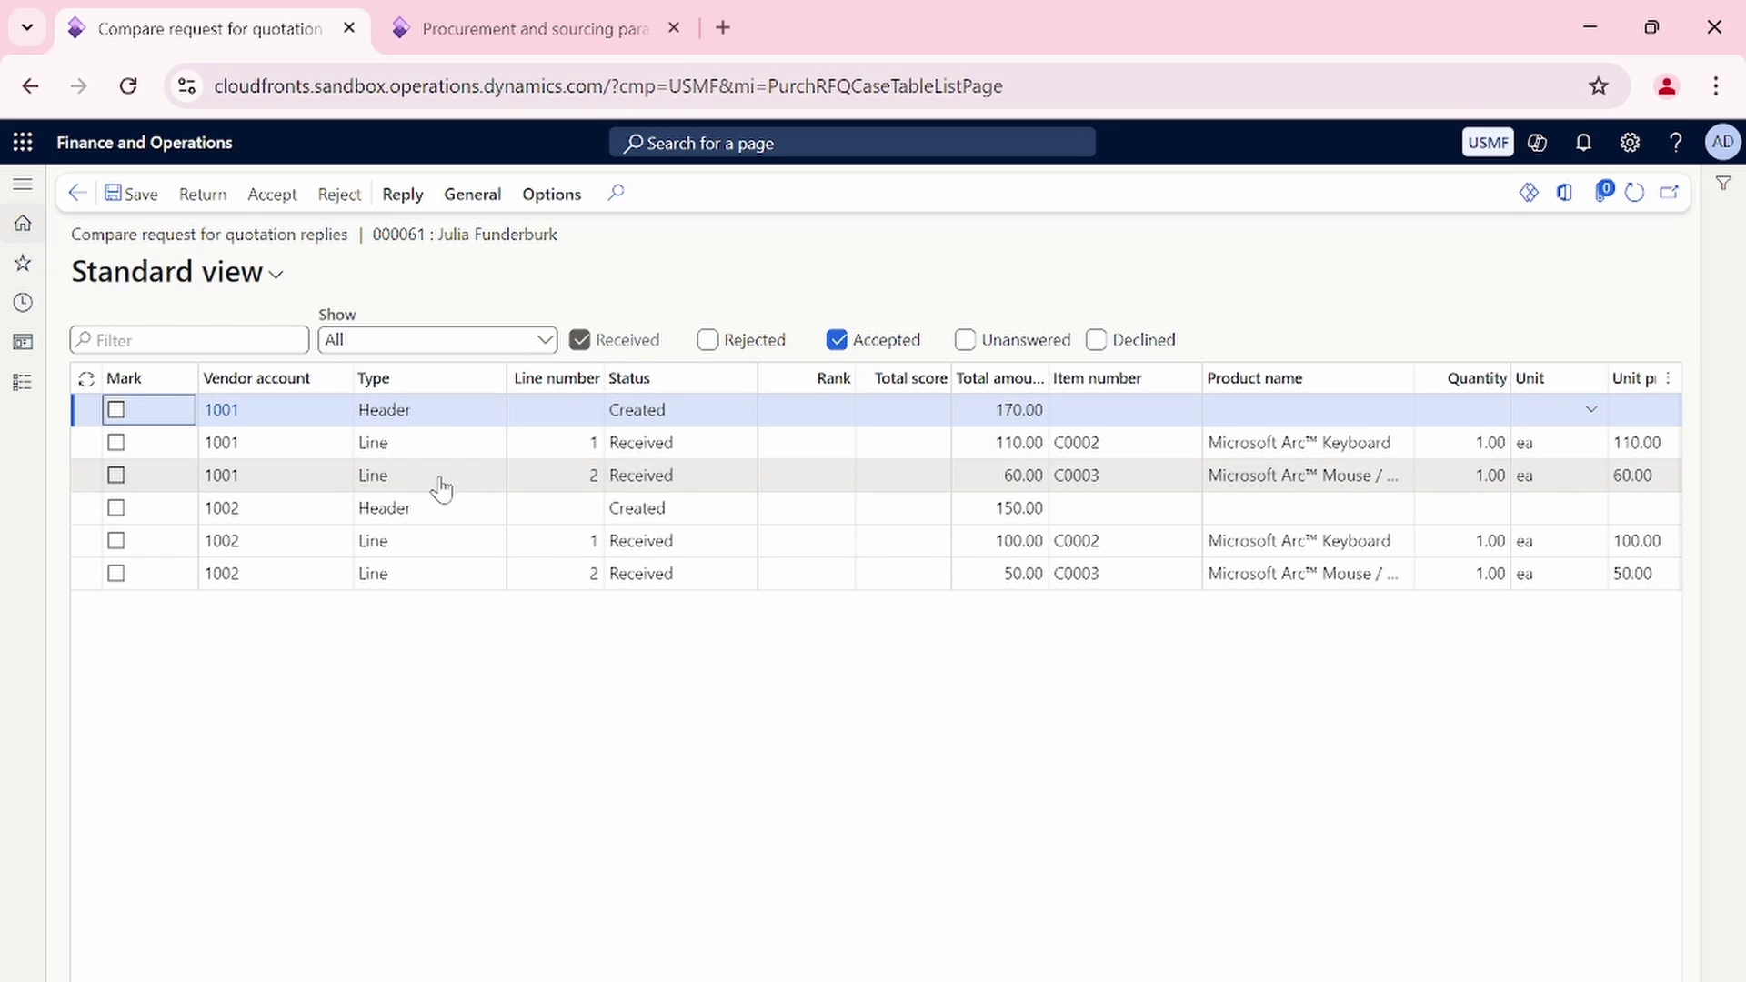
Compare the total amounts on the header rows of the Acme Office Supplies and Lande Packaging Supplies replies.
click(457, 414)
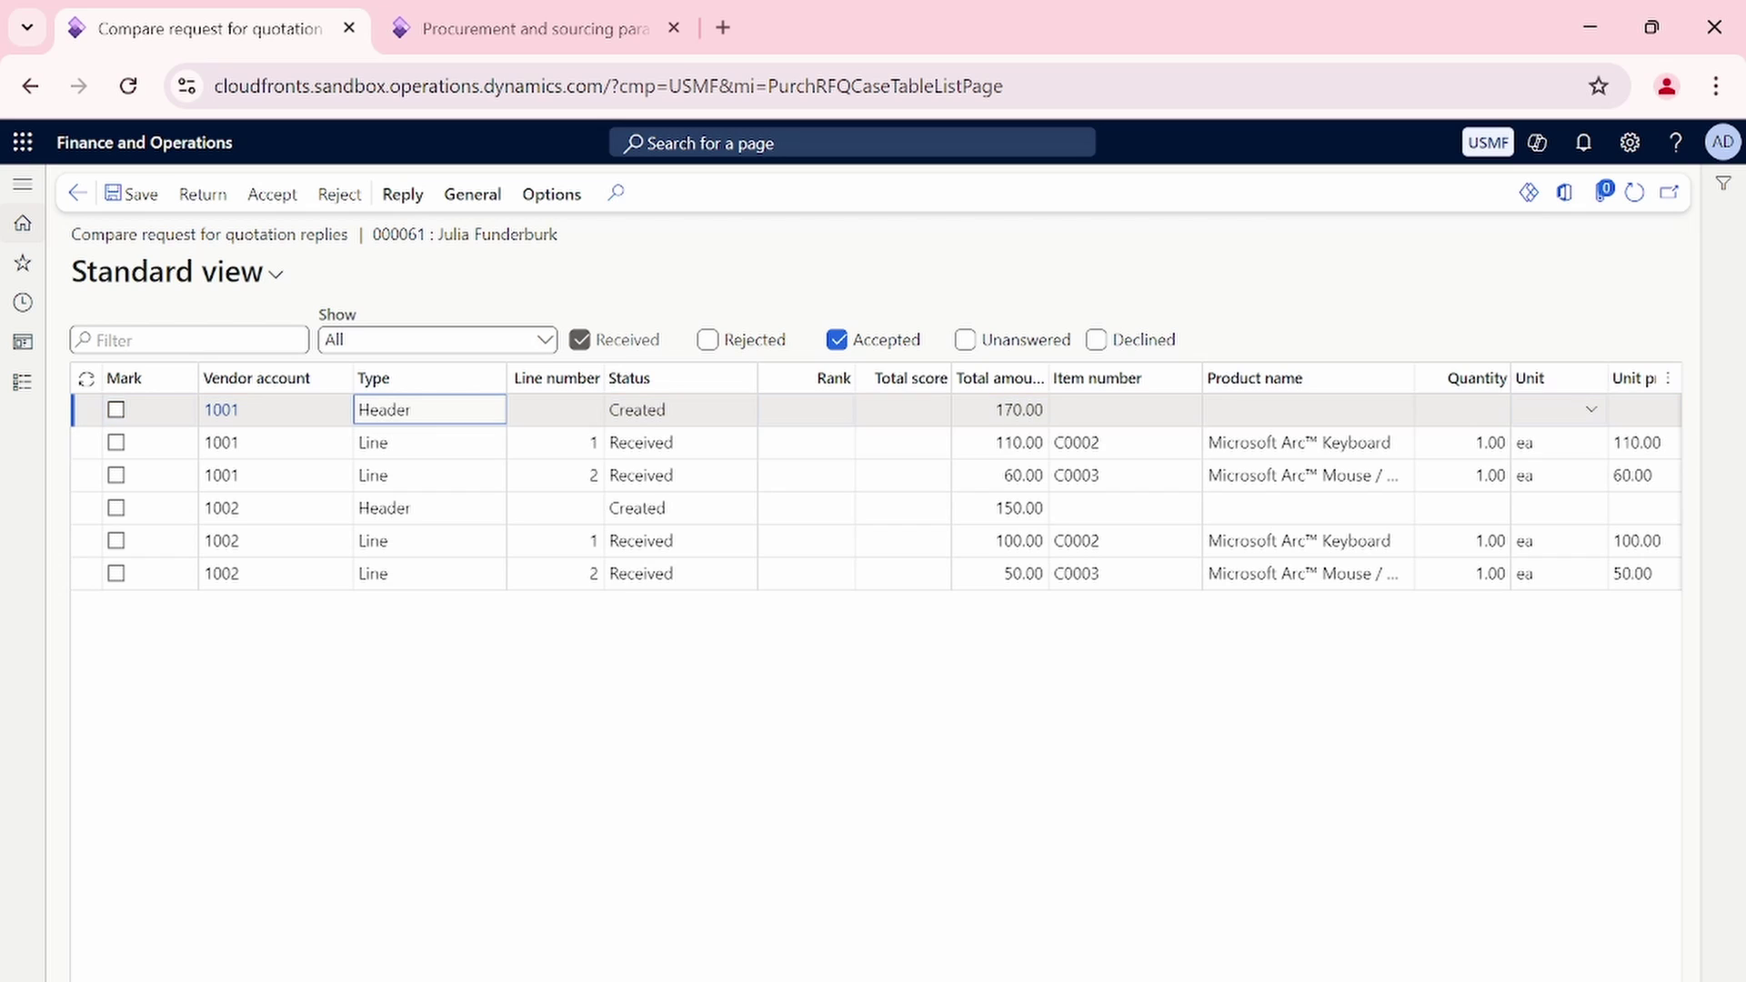
drag(996, 409, 1045, 409)
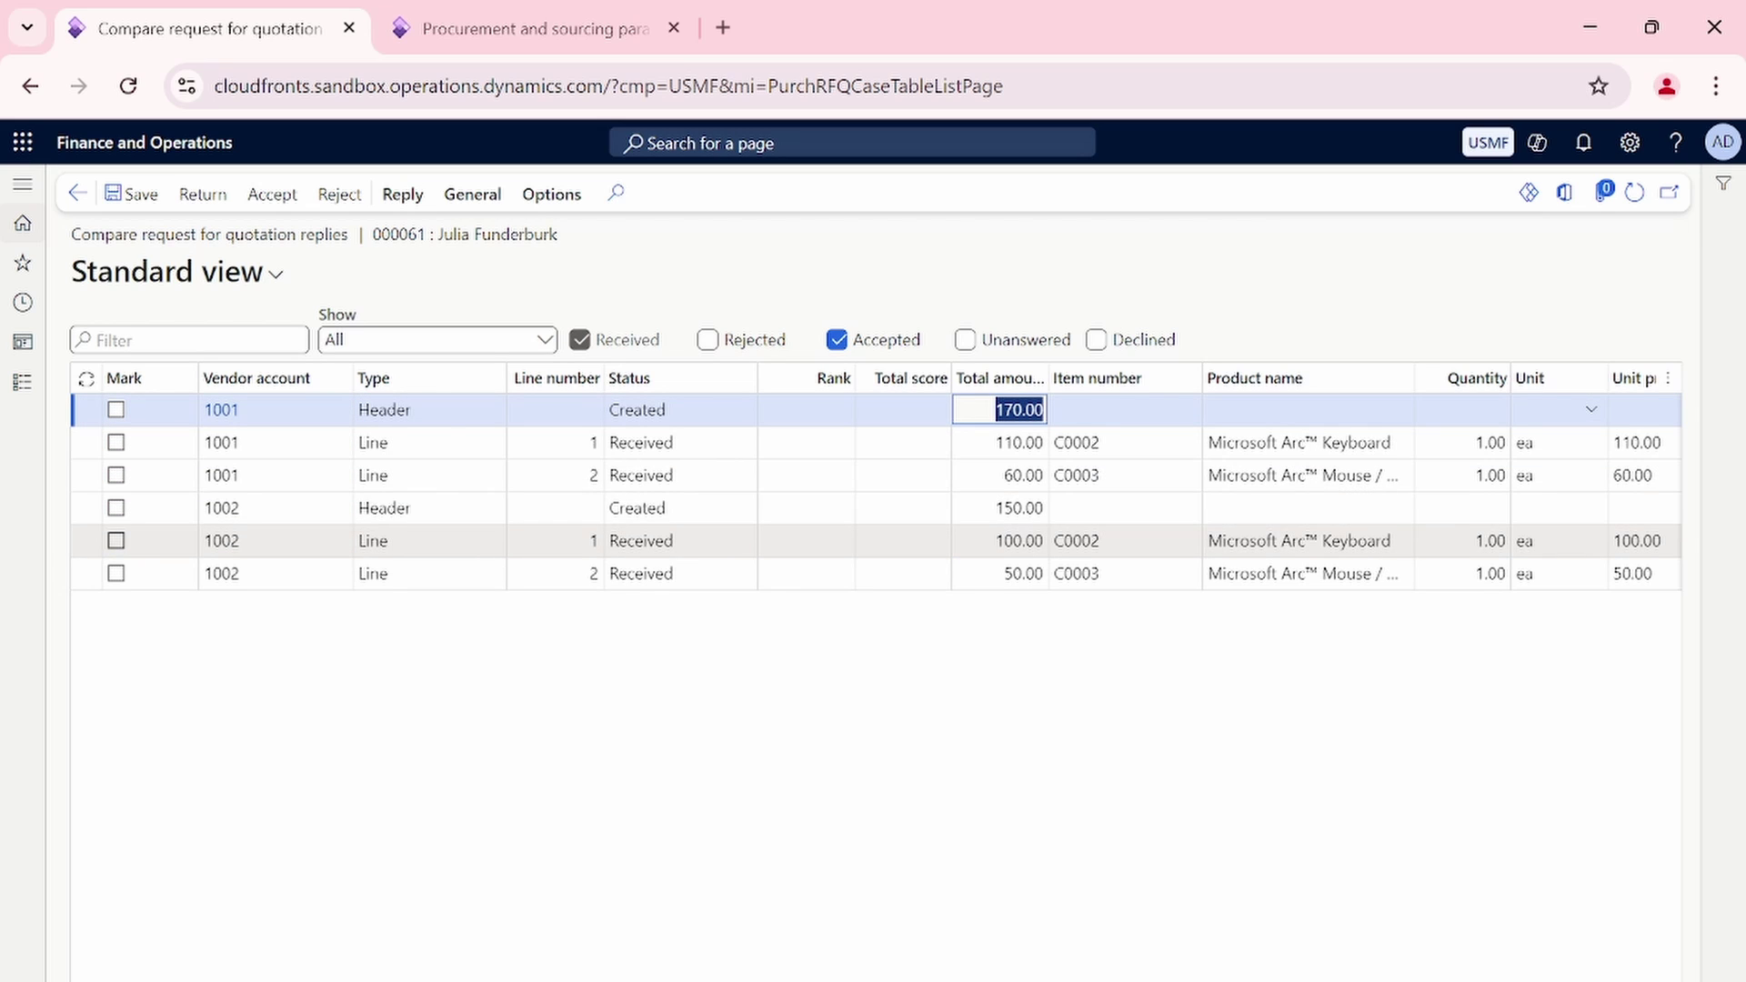
click(1000, 507)
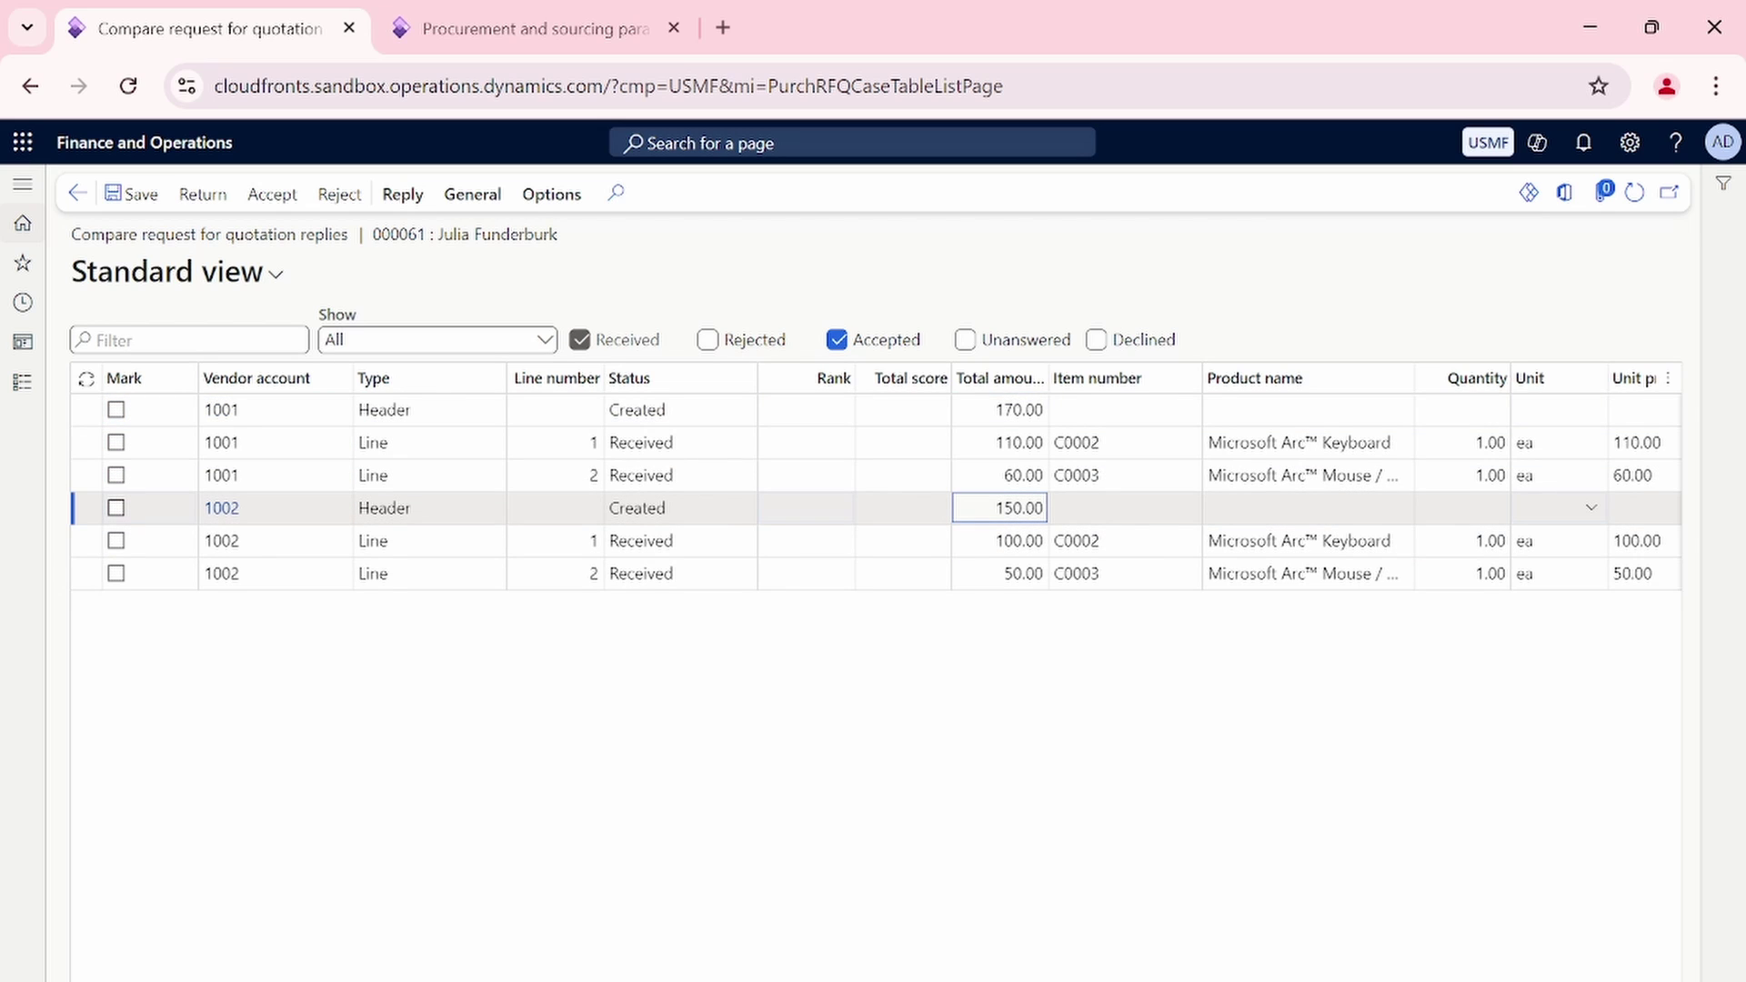
drag(996, 508, 1061, 530)
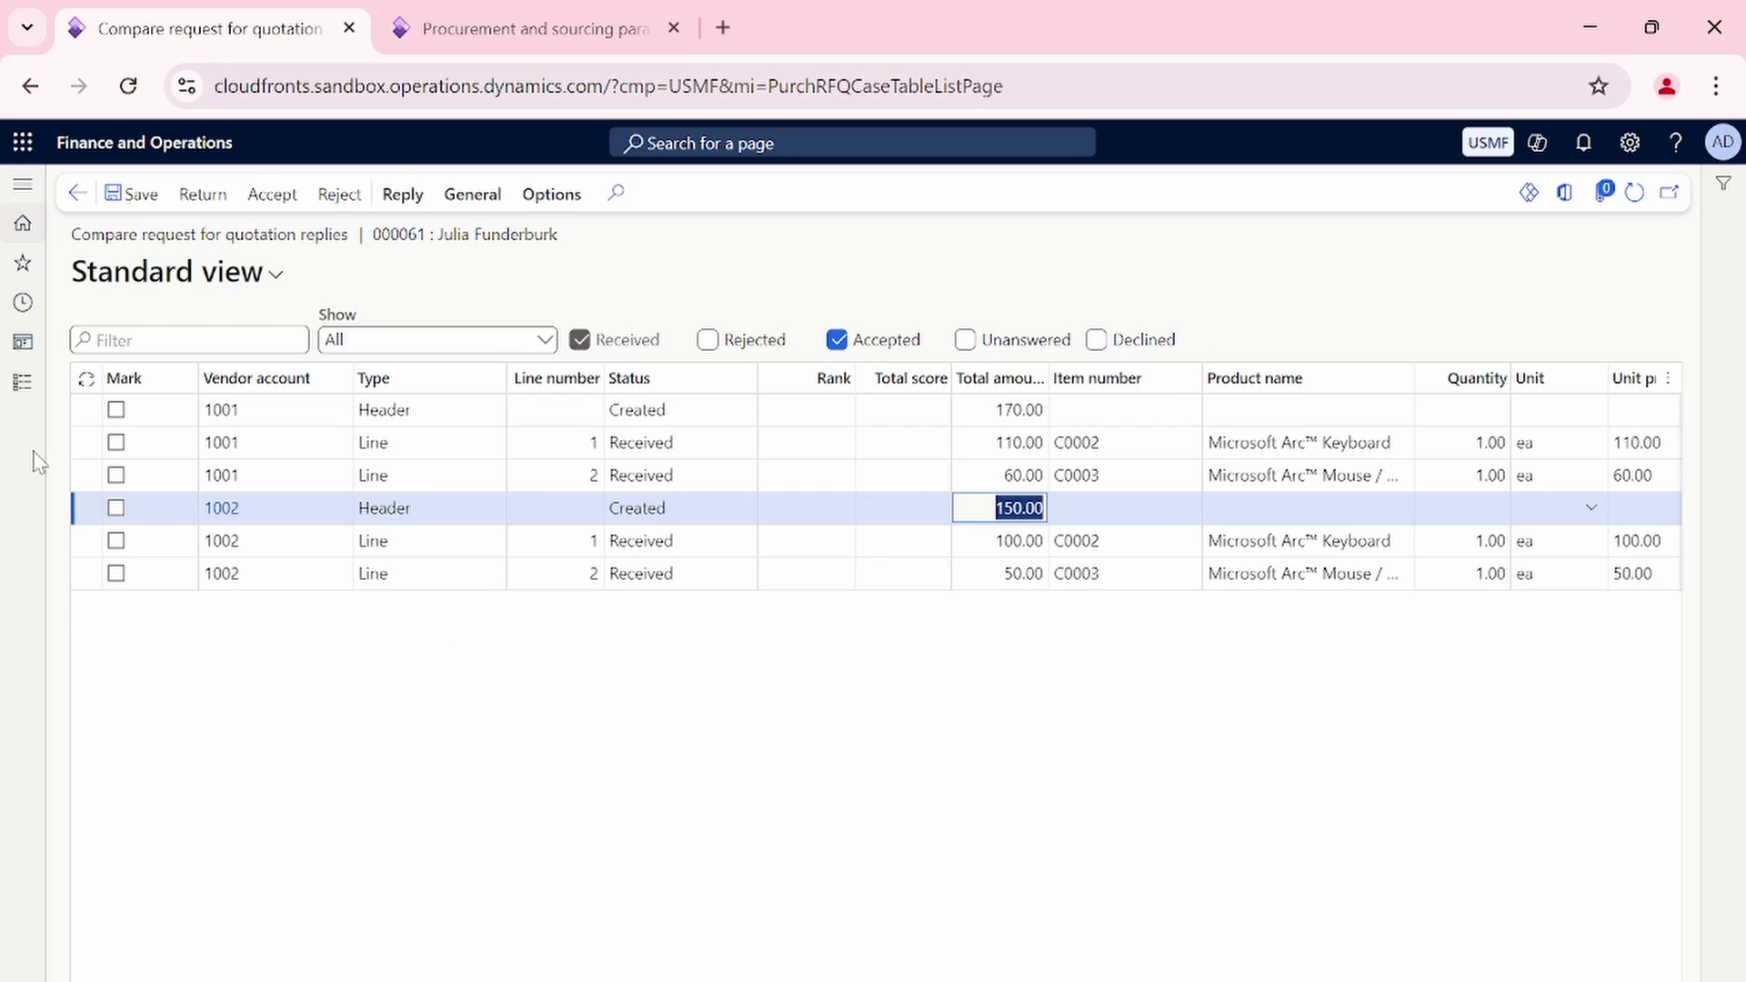
Mark the header and both item lines of the Lande Packaging Supplies reply (vendor 1002) in the comparison.
click(127, 515)
click(121, 573)
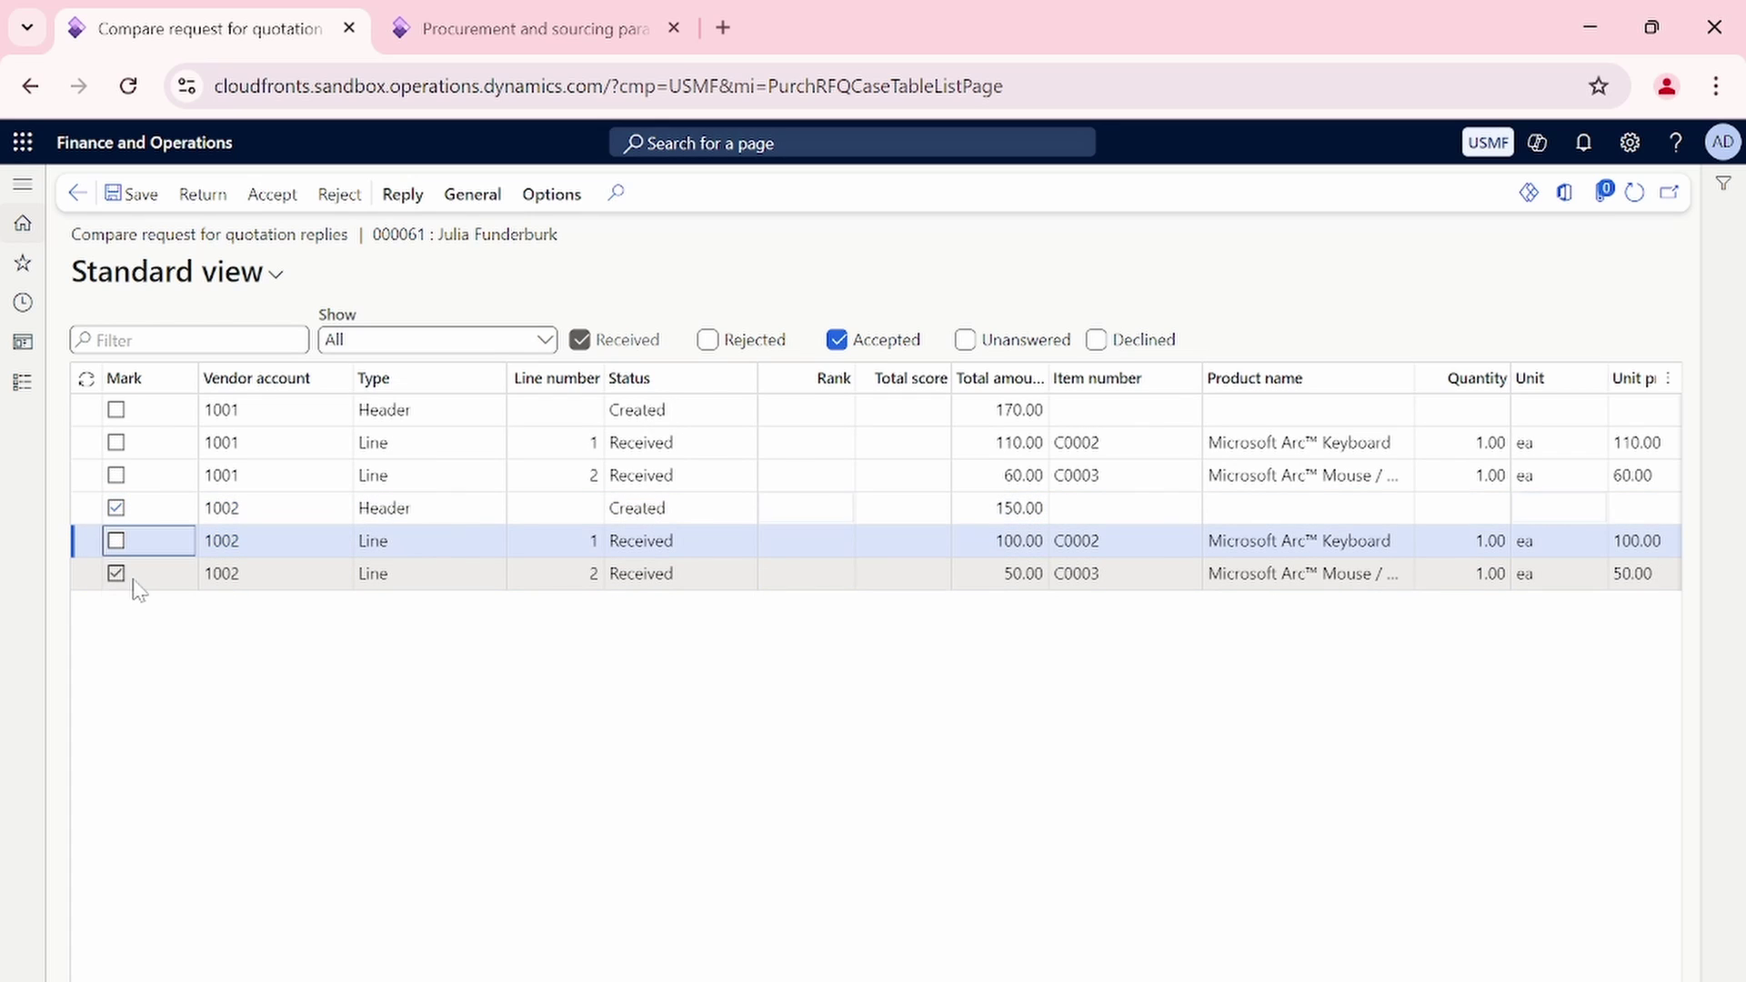
click(116, 511)
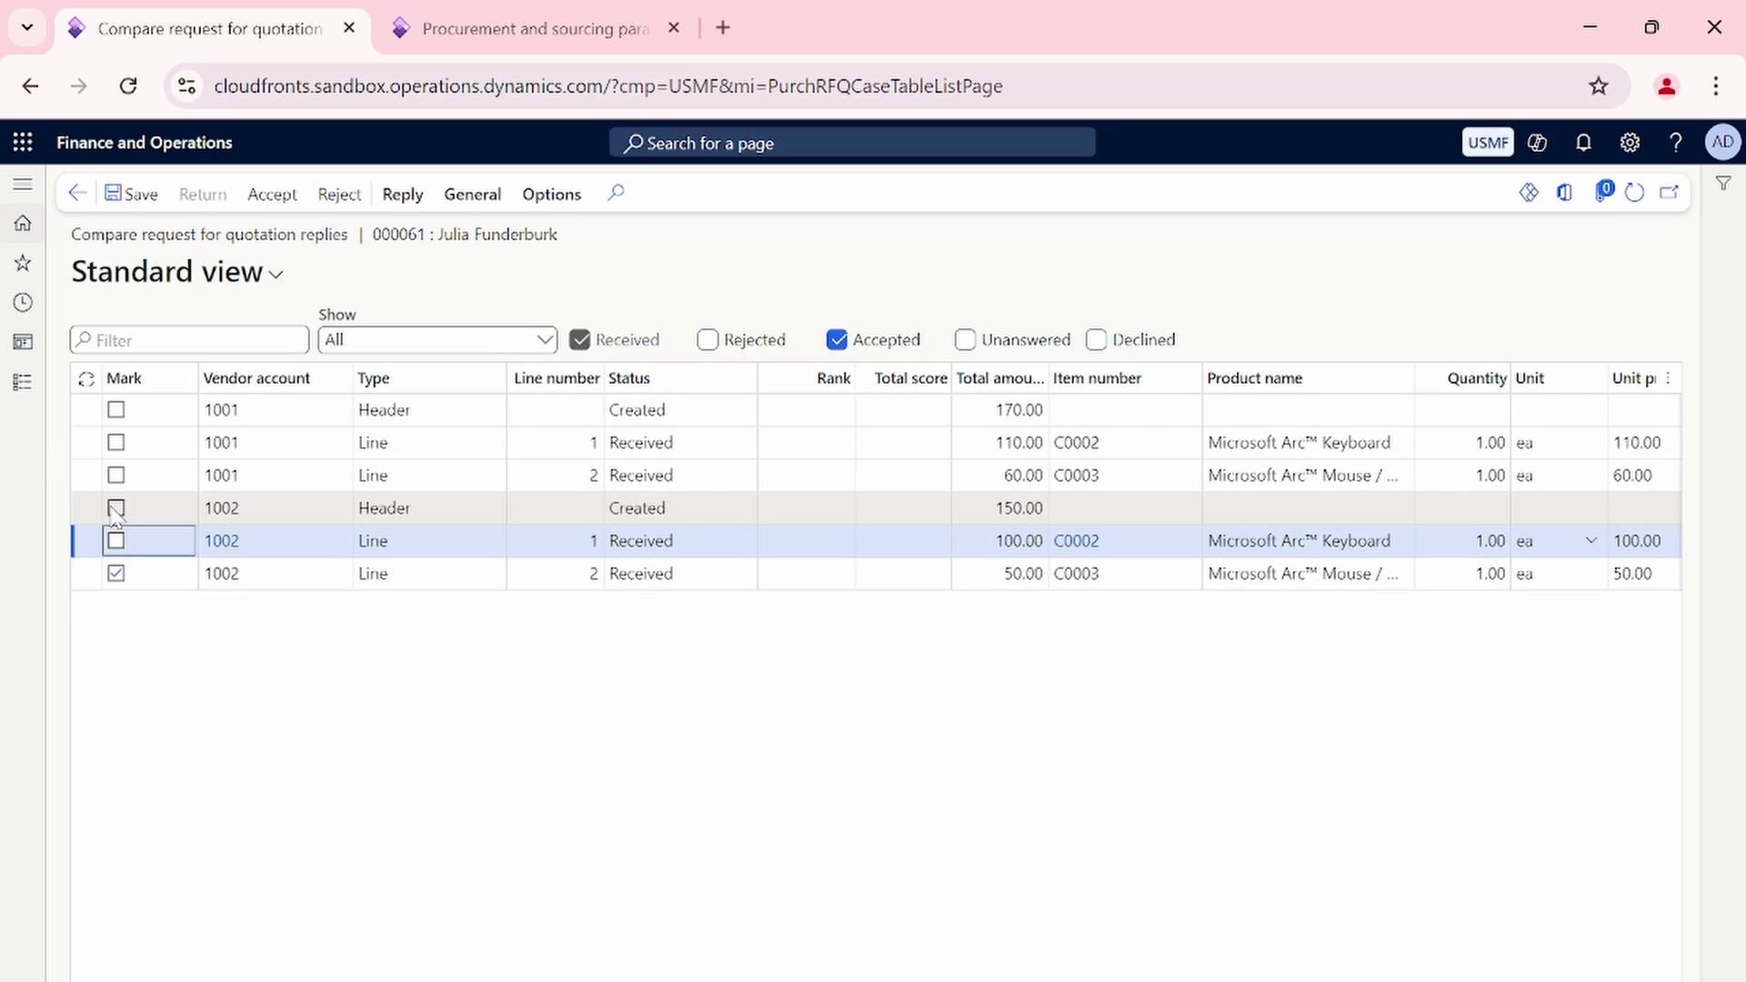
click(116, 512)
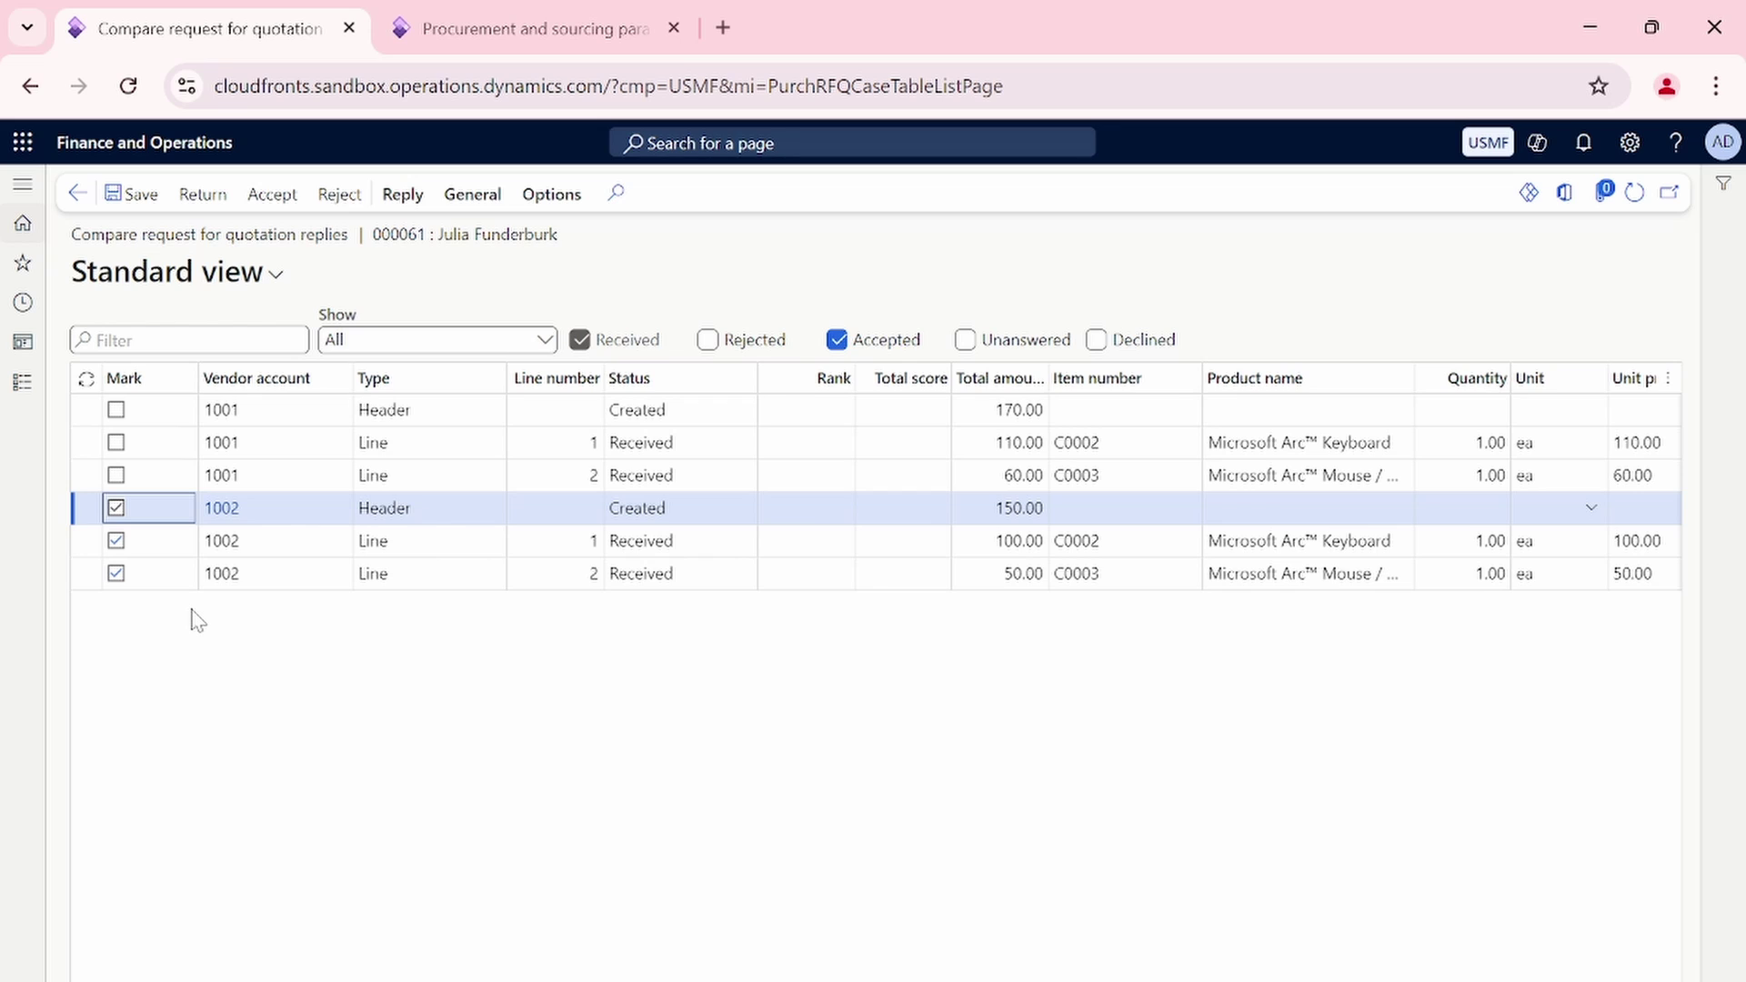
Try splitting the award by marking the Acme Office Supplies mouse line and the Lande keyboard line, and restore the marks on the full Lande reply.
click(116, 508)
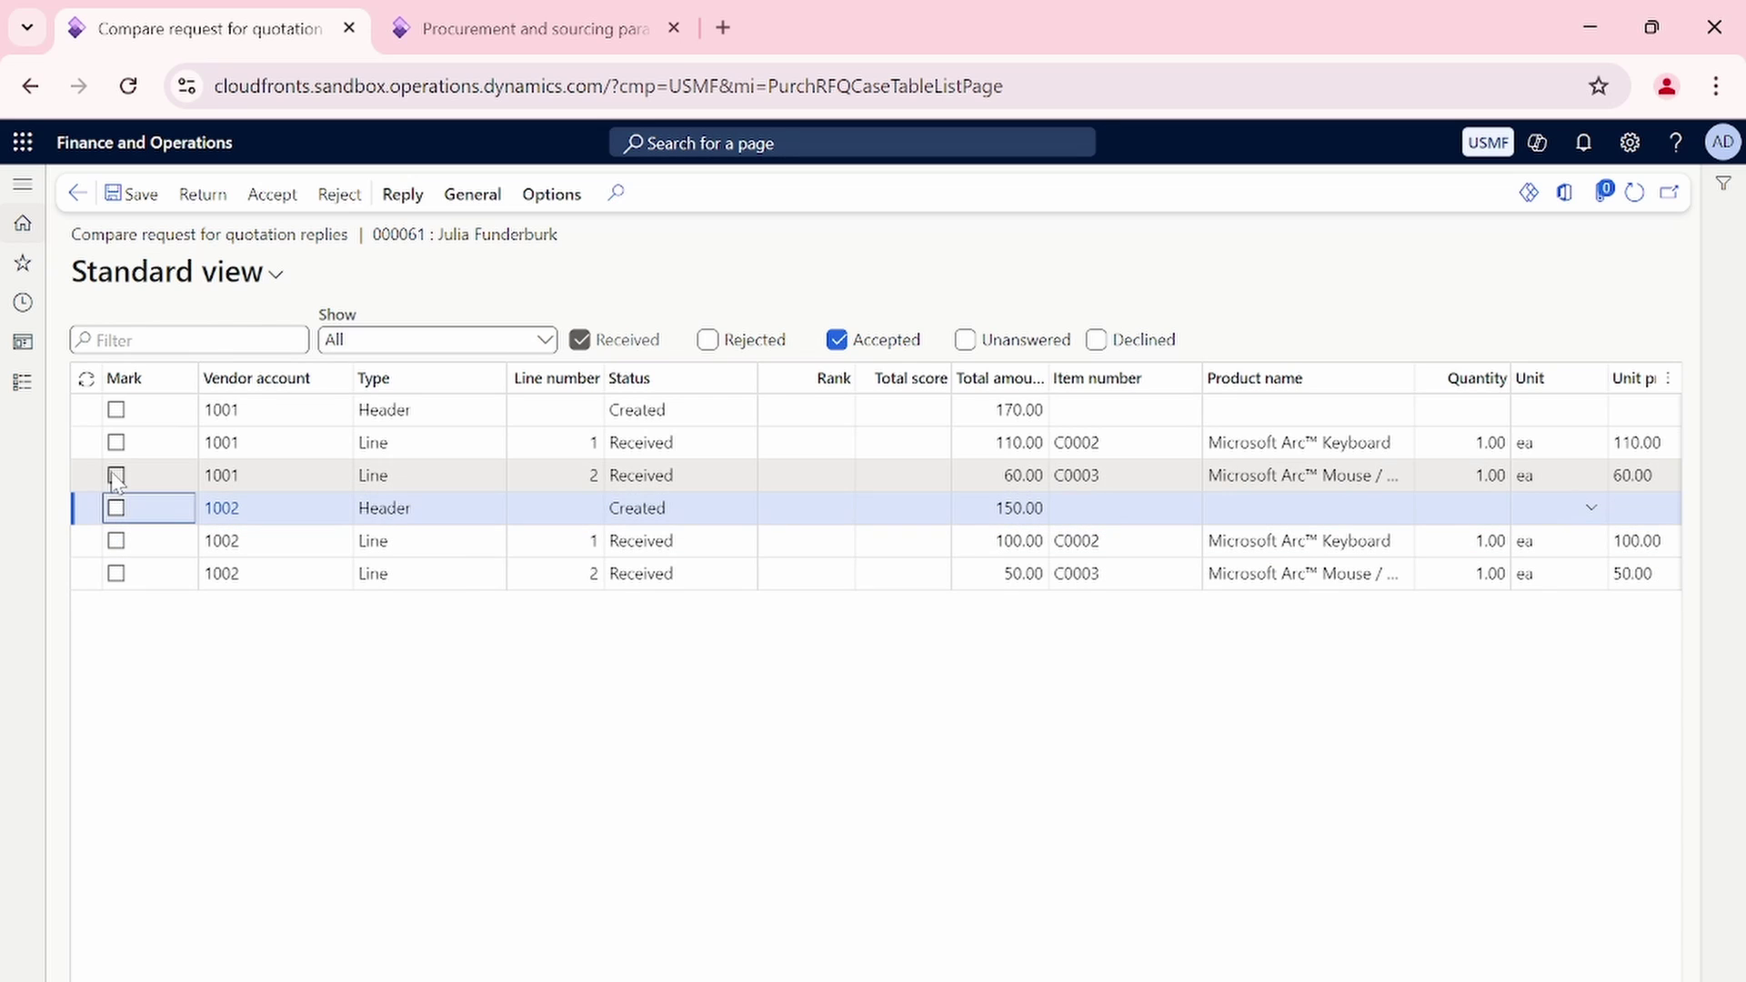
click(117, 475)
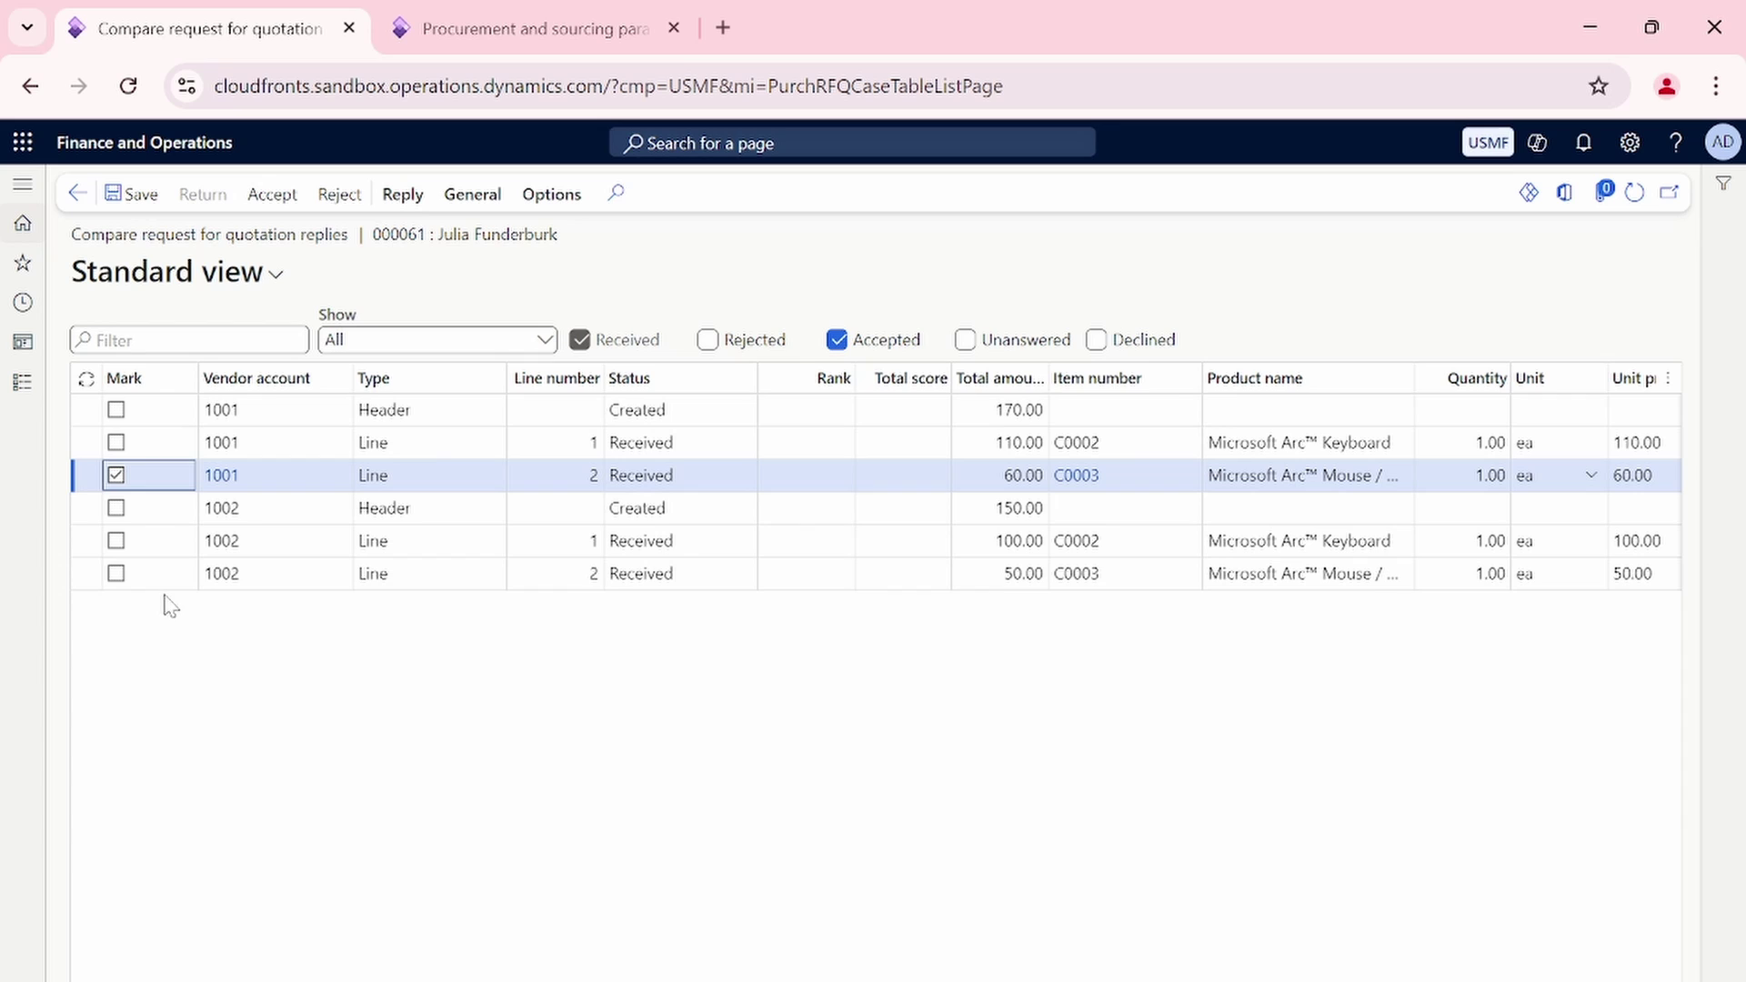
click(116, 540)
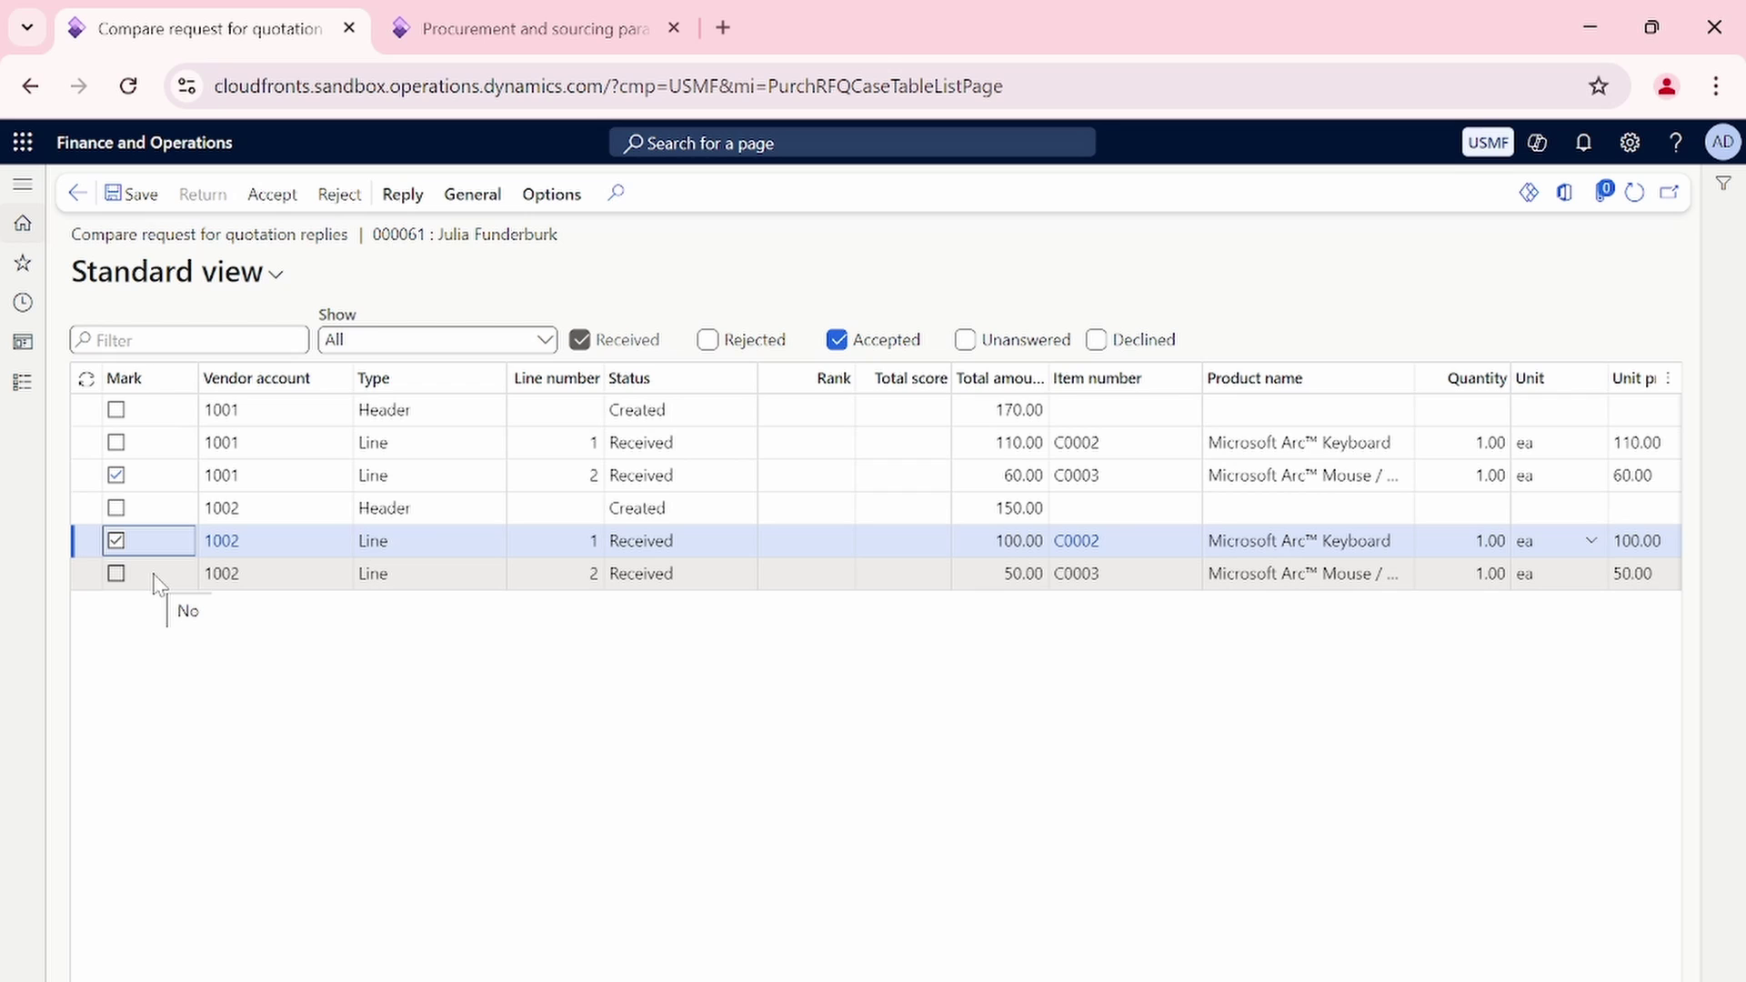
click(116, 475)
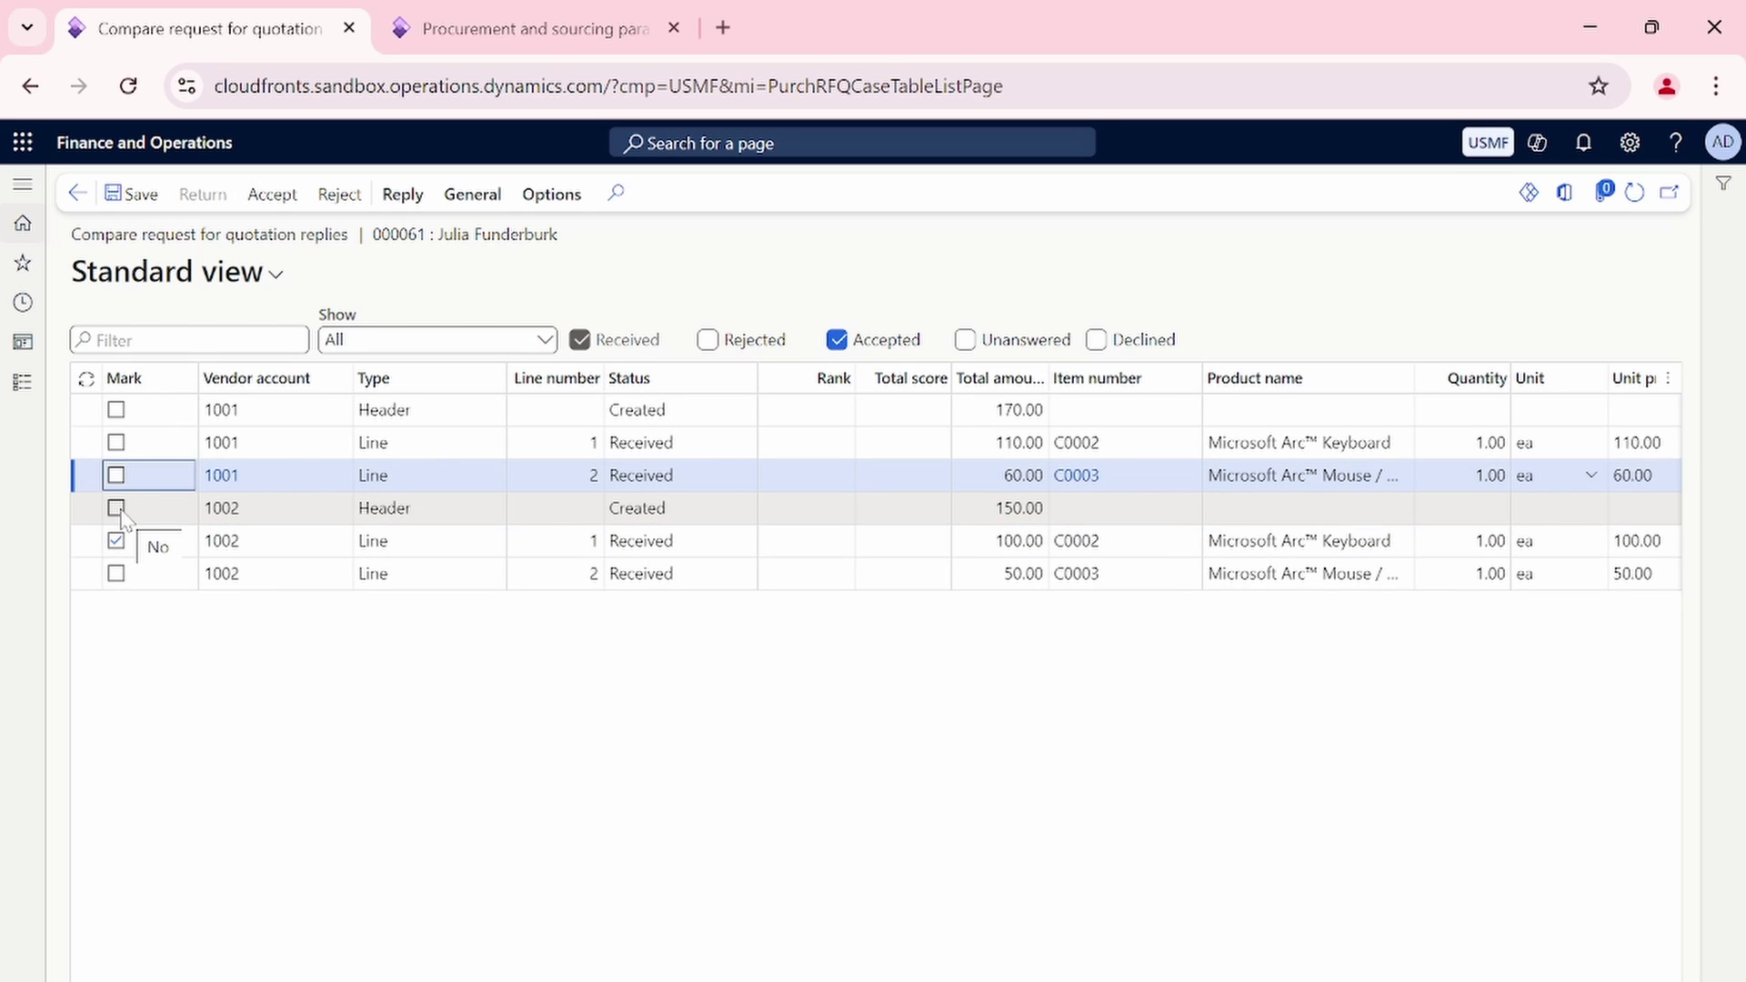
click(122, 511)
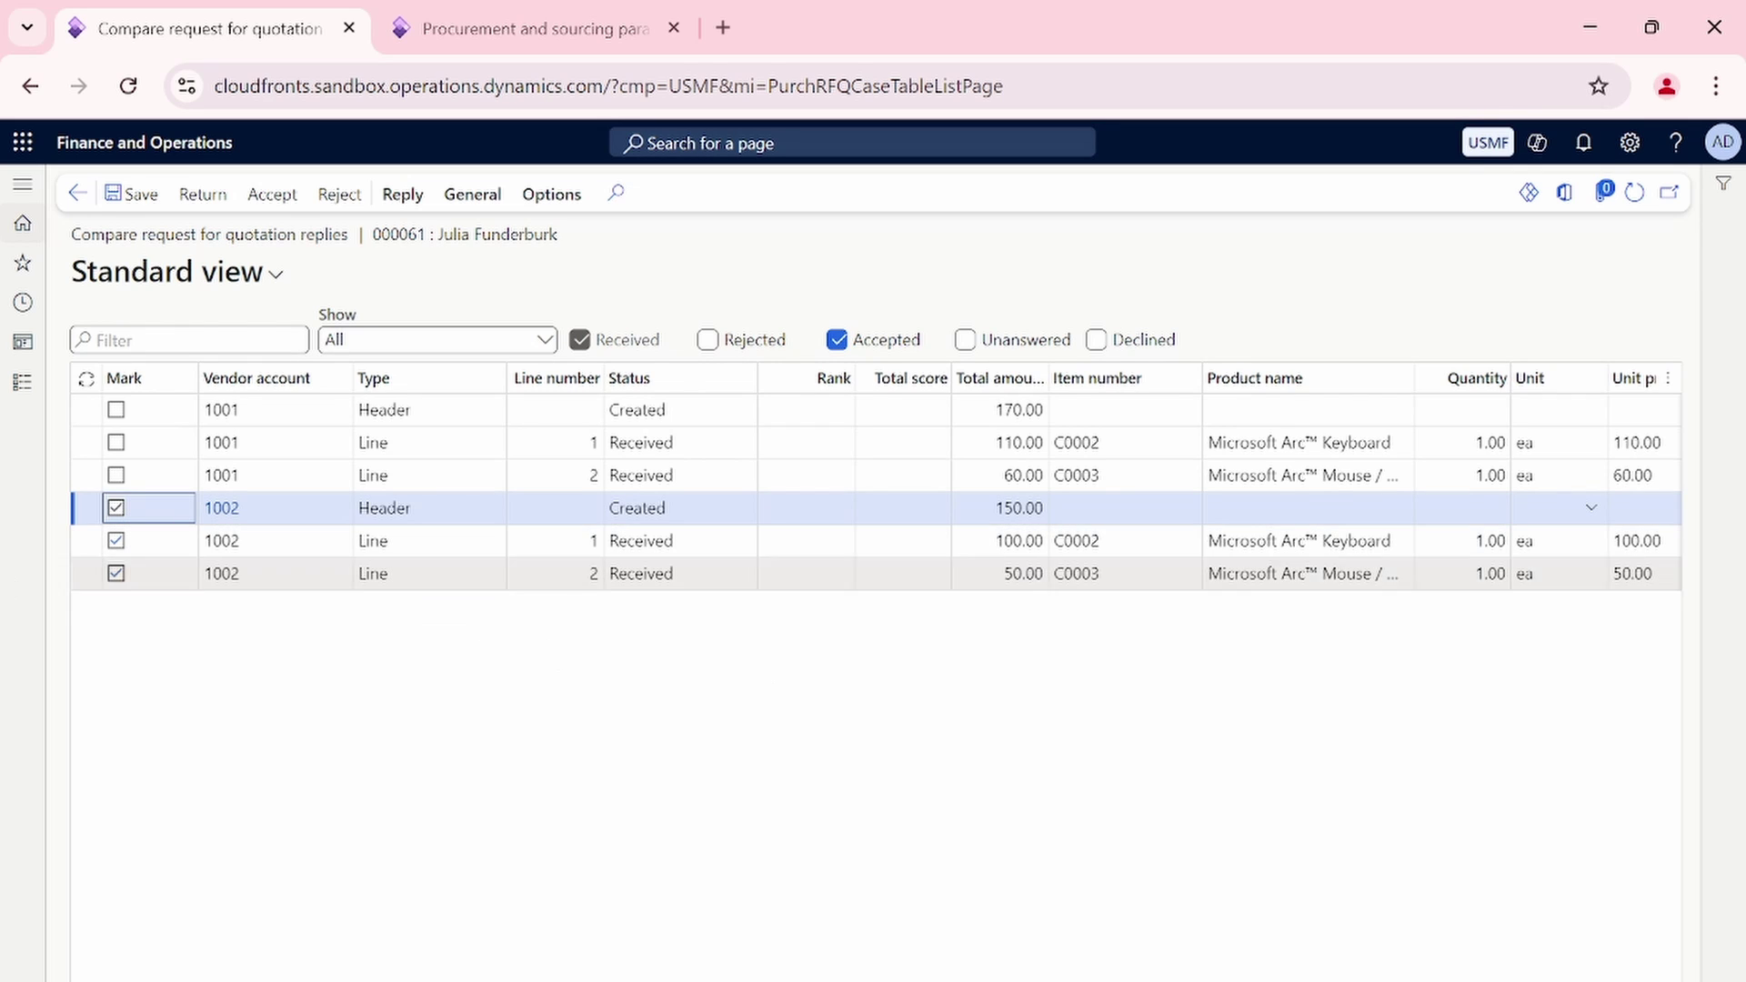
Accept the marked Lande Packaging Supplies reply and reject the Acme Office Supplies reply.
click(261, 204)
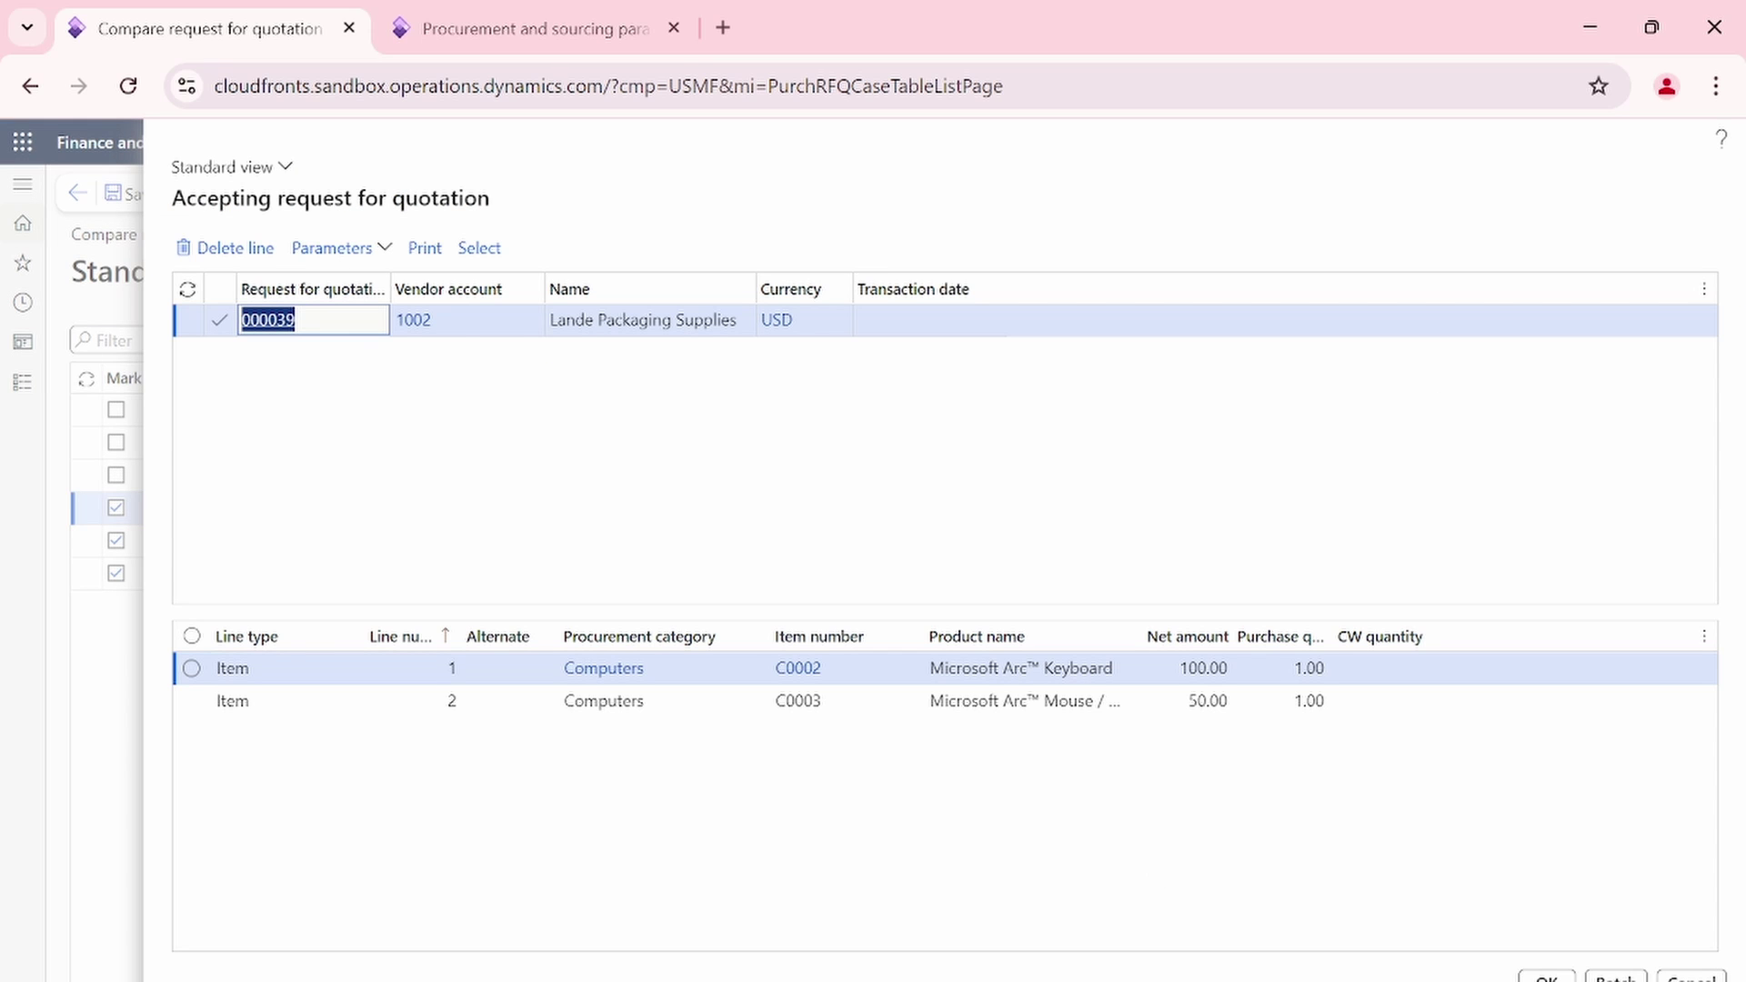
click(1557, 977)
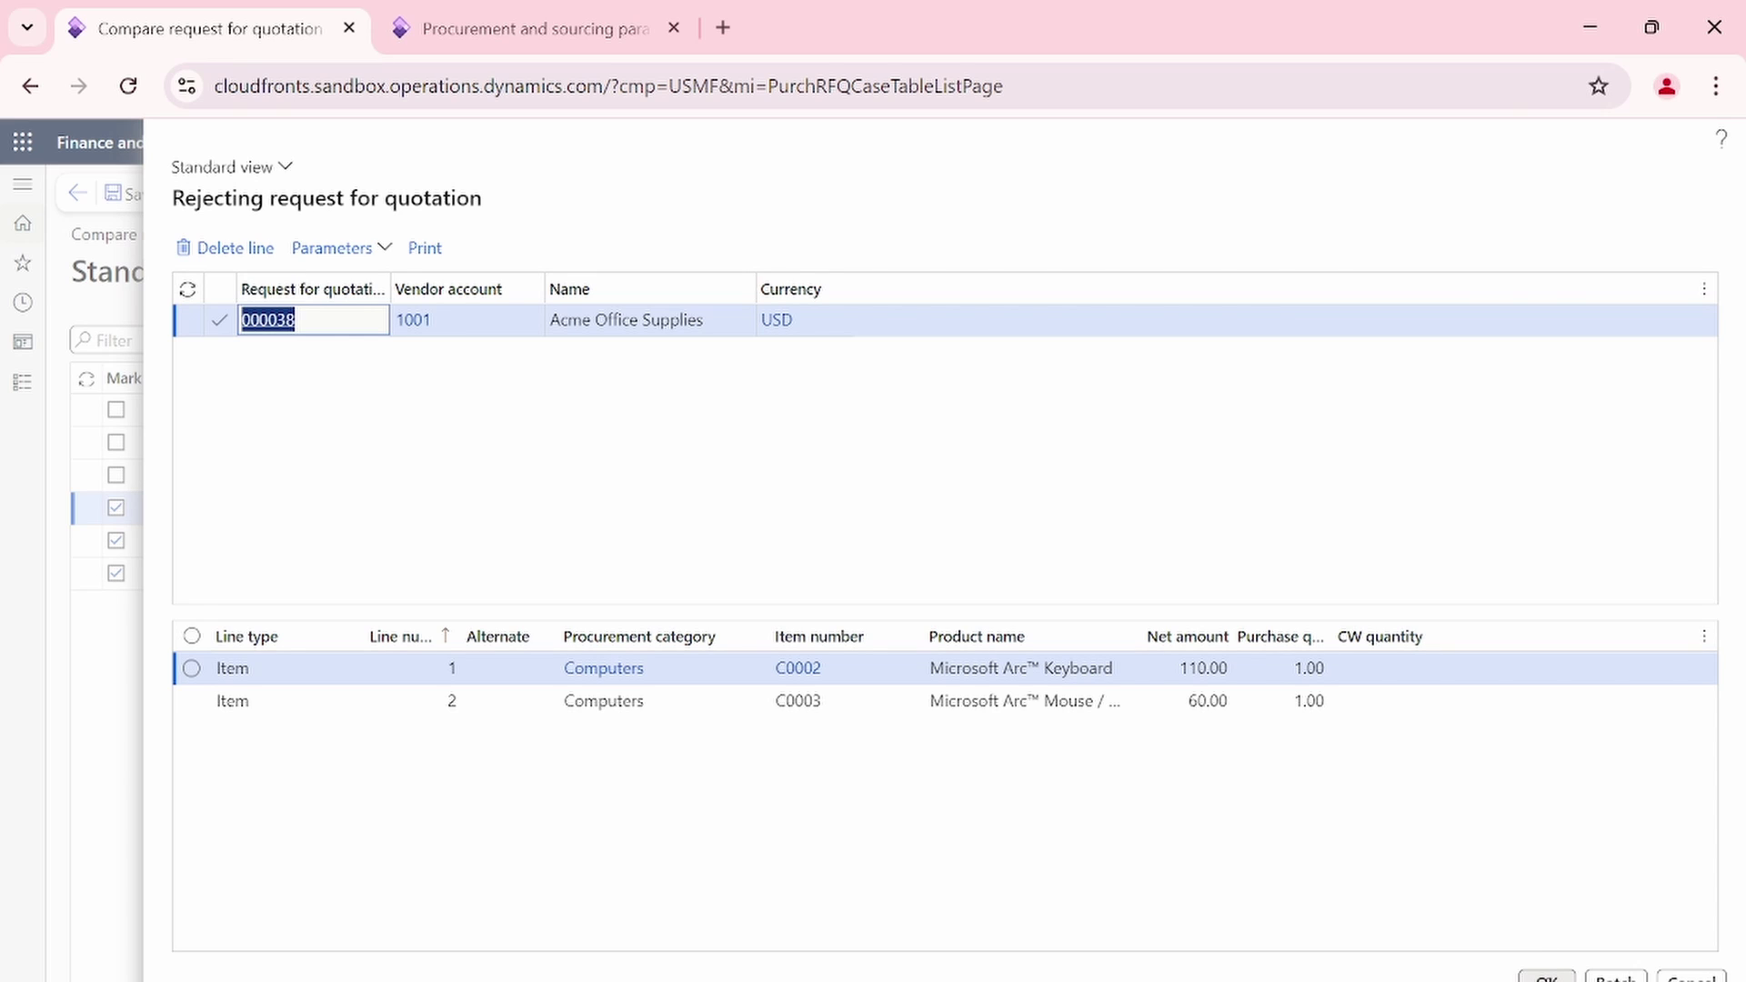
click(1546, 978)
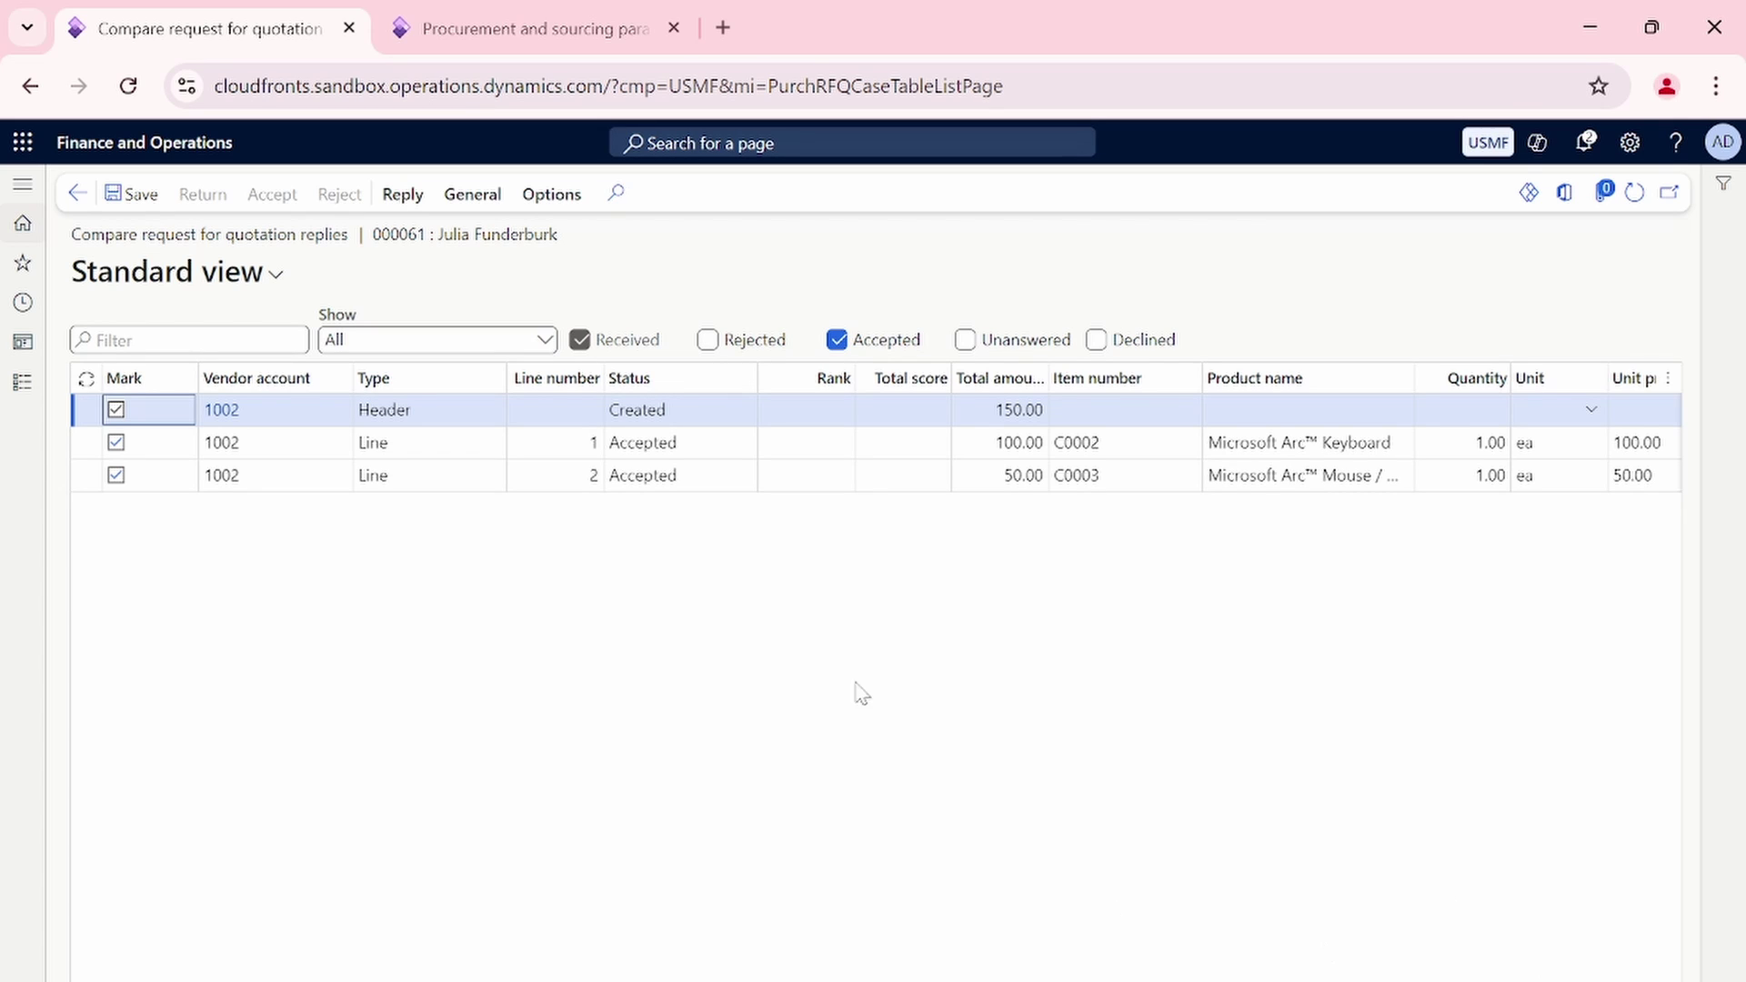
Return to the Electronic goods request for quotation case and check the lowest and highest status of its lines.
click(73, 193)
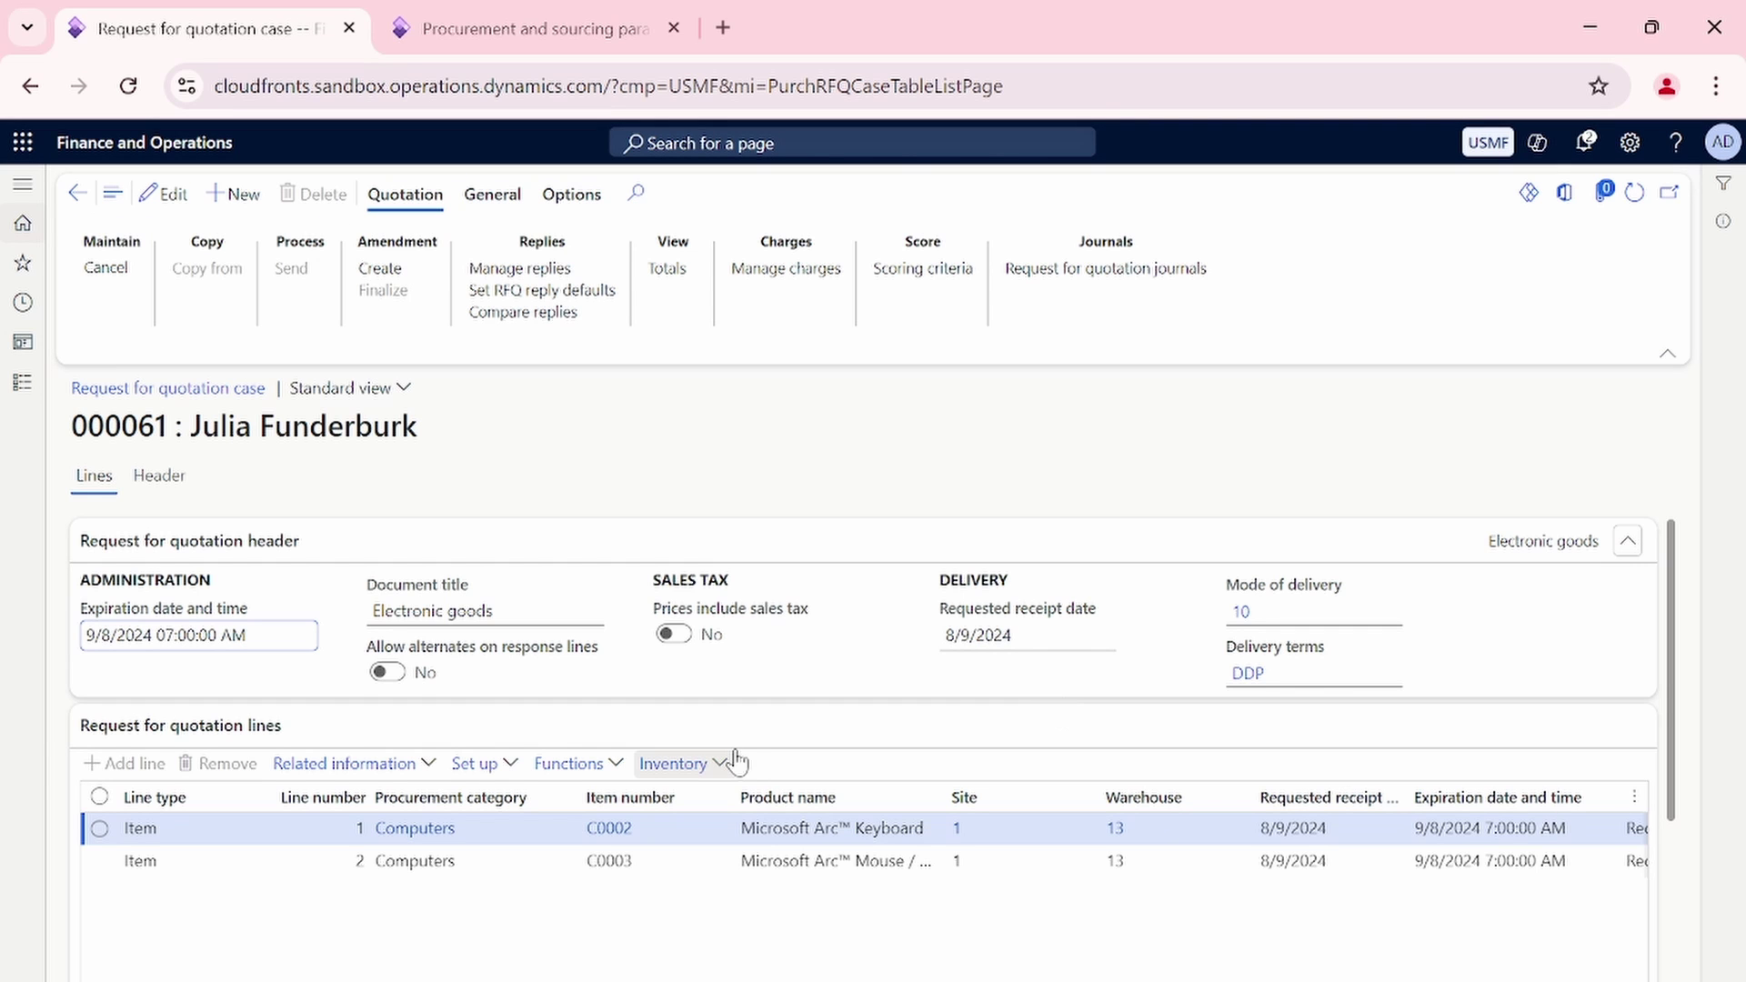
scroll(725, 760, down, 3)
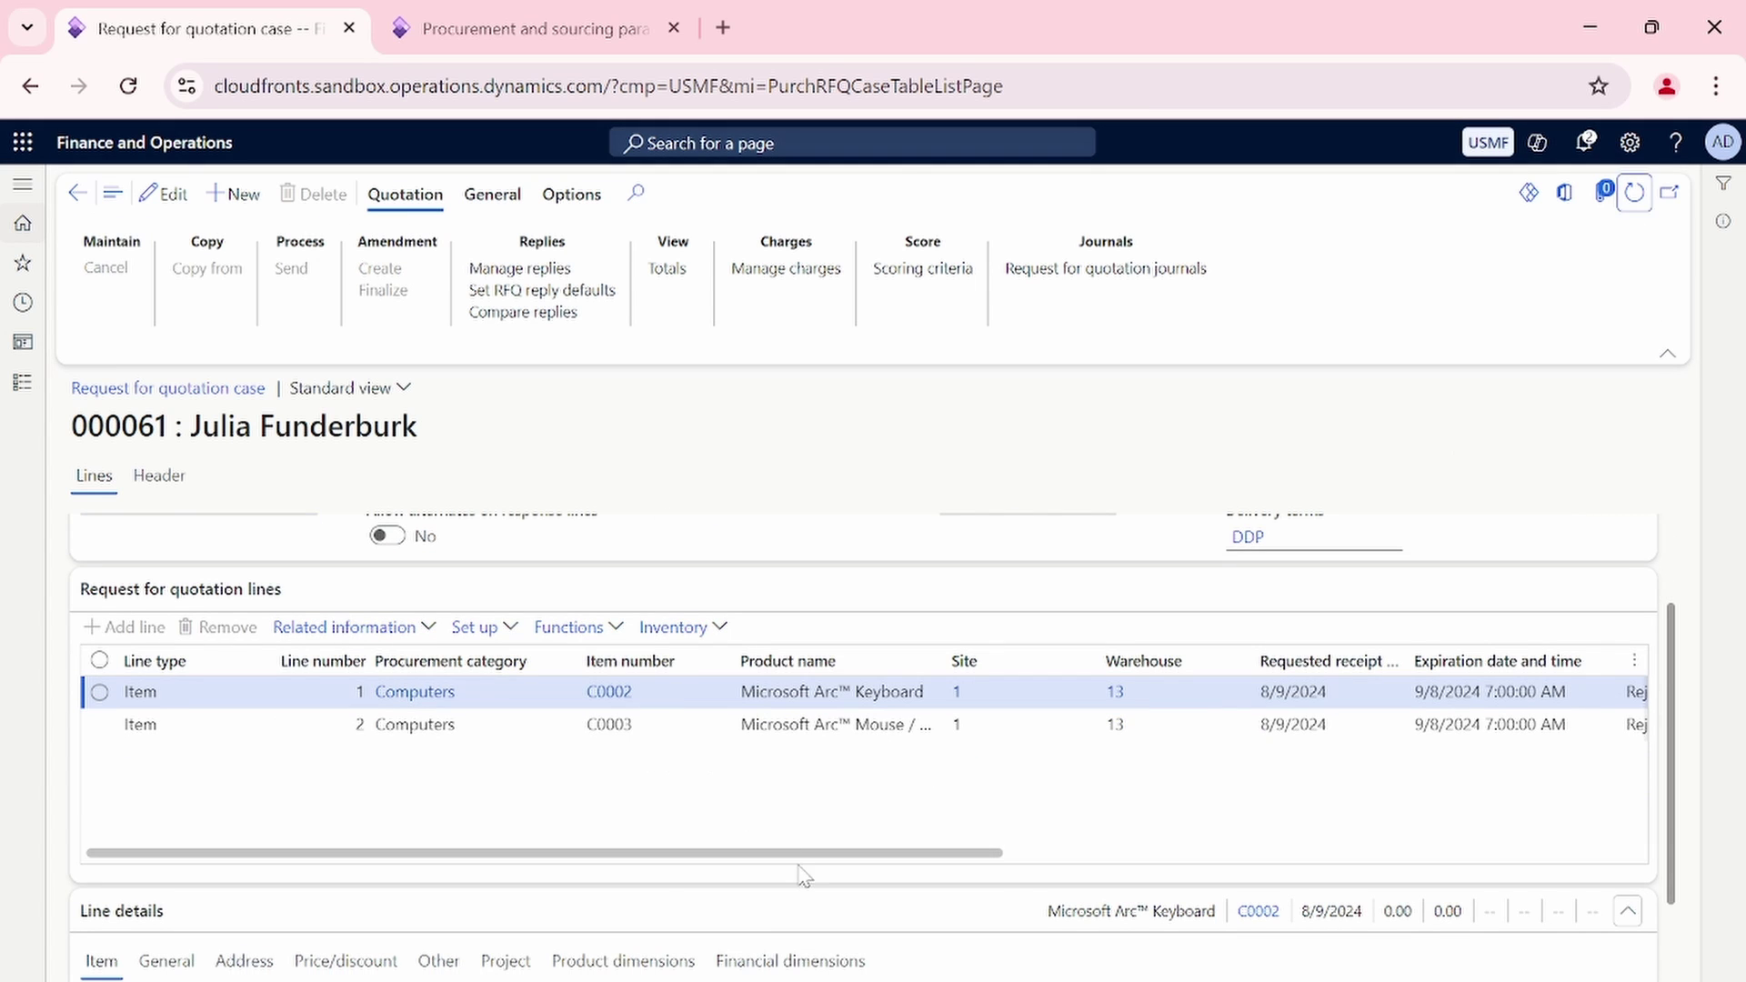
drag(809, 855, 1269, 855)
drag(1164, 855, 1265, 855)
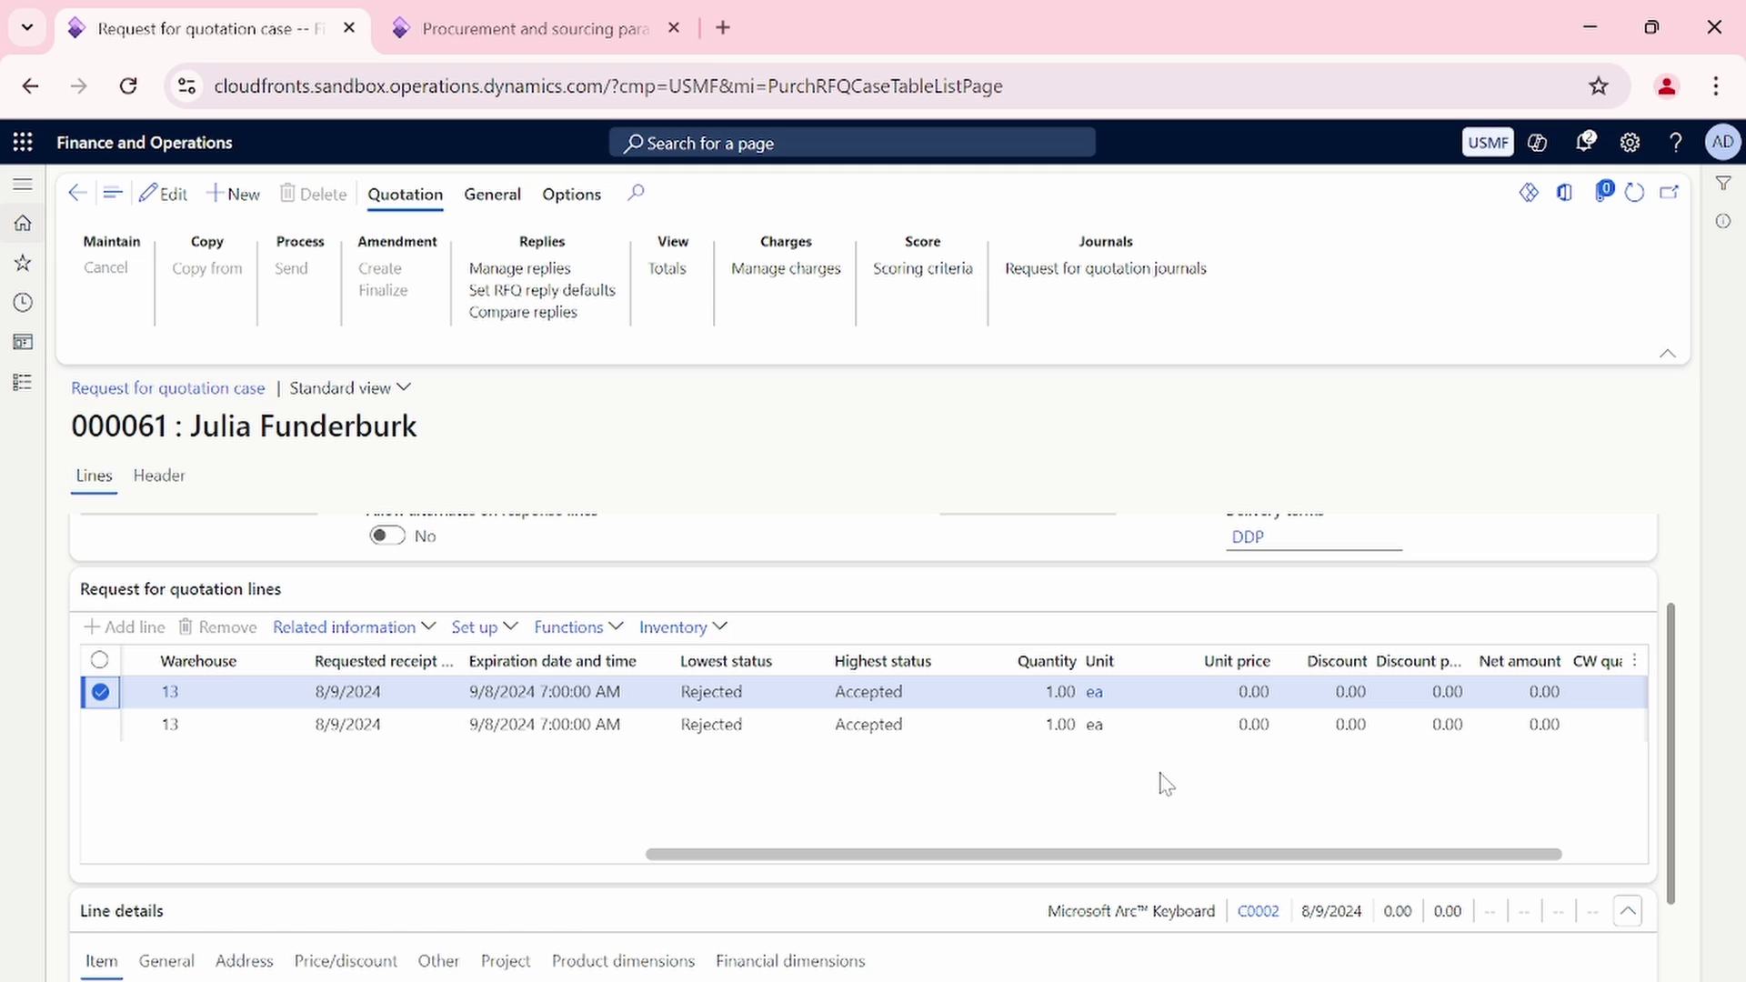
scroll(1165, 784, up, 2)
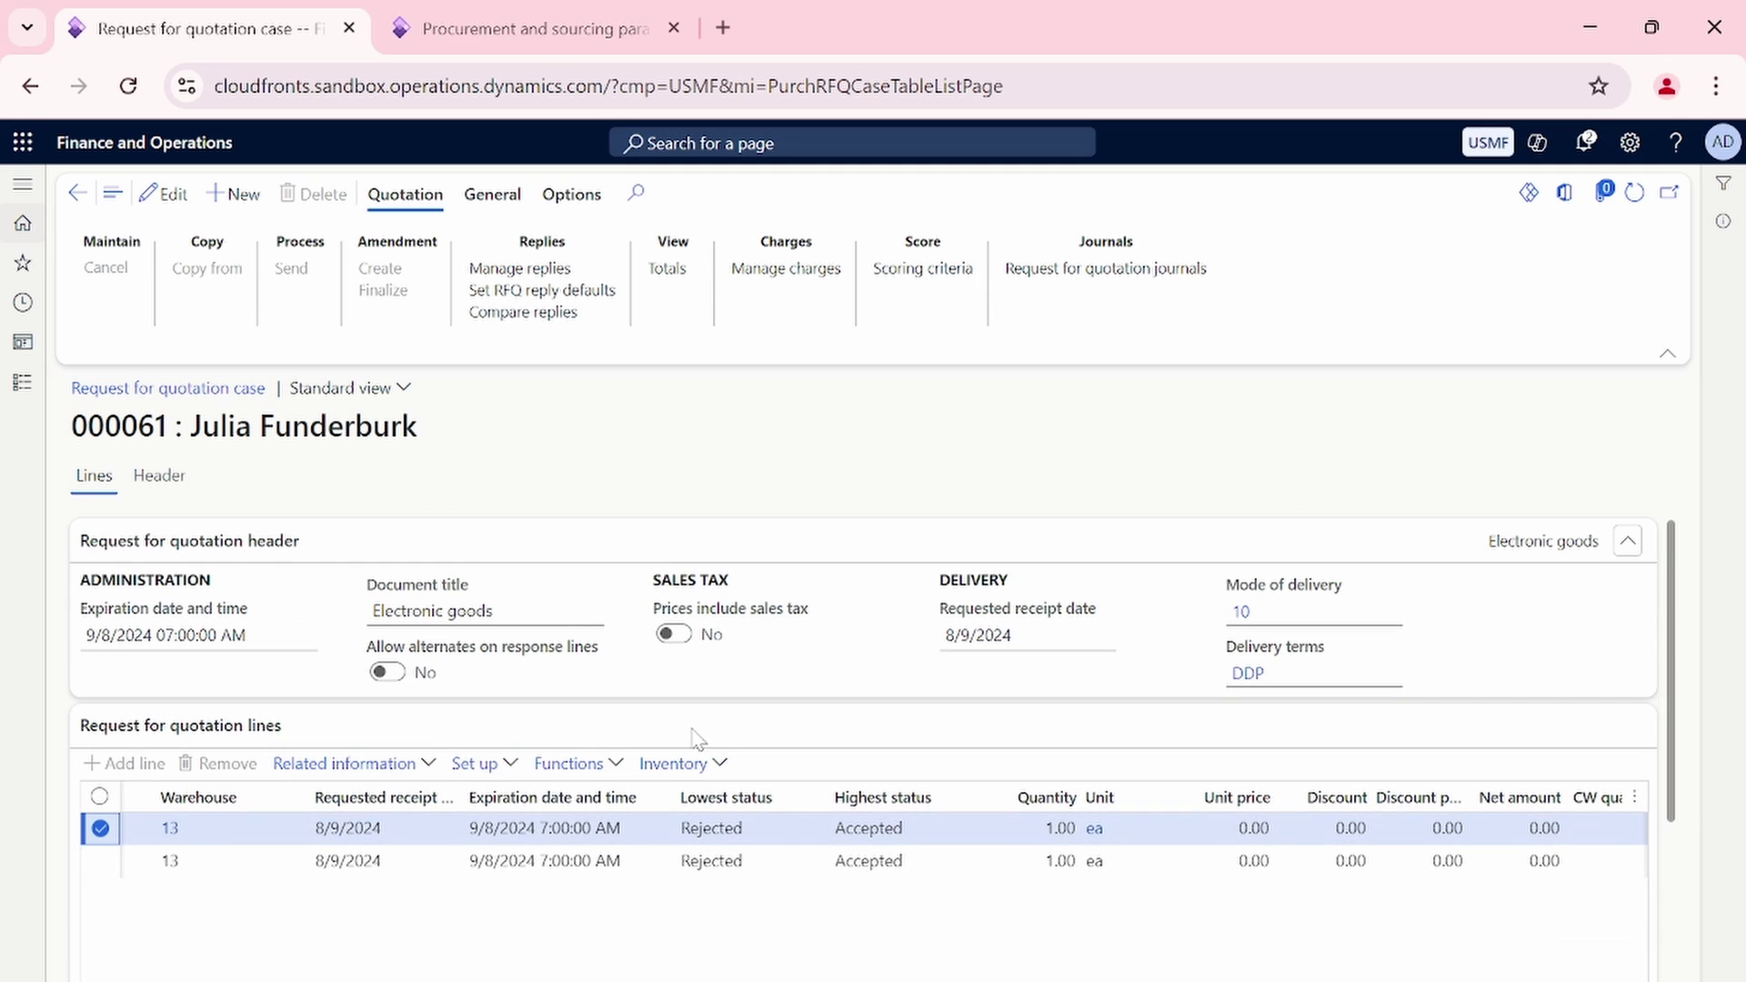
Open the Electronic goods requisition from the list of all purchase requisitions in Procurement and sourcing.
click(23, 382)
scroll(156, 624, down, 10)
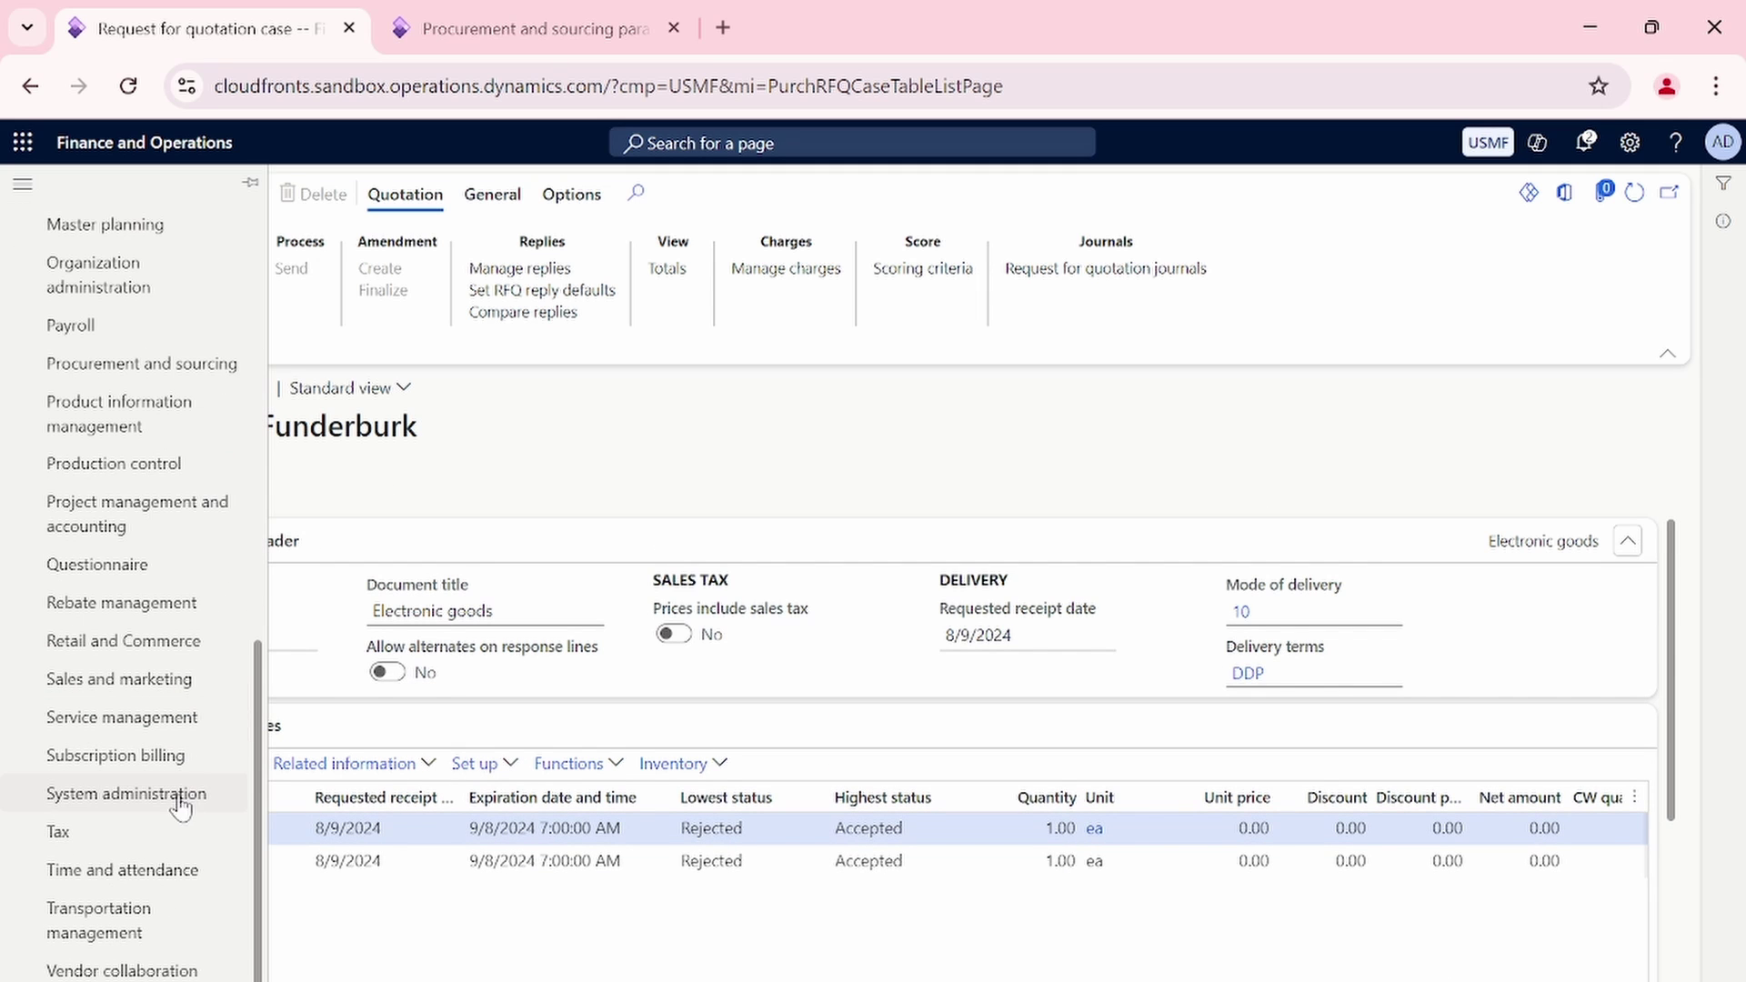
click(170, 366)
click(360, 337)
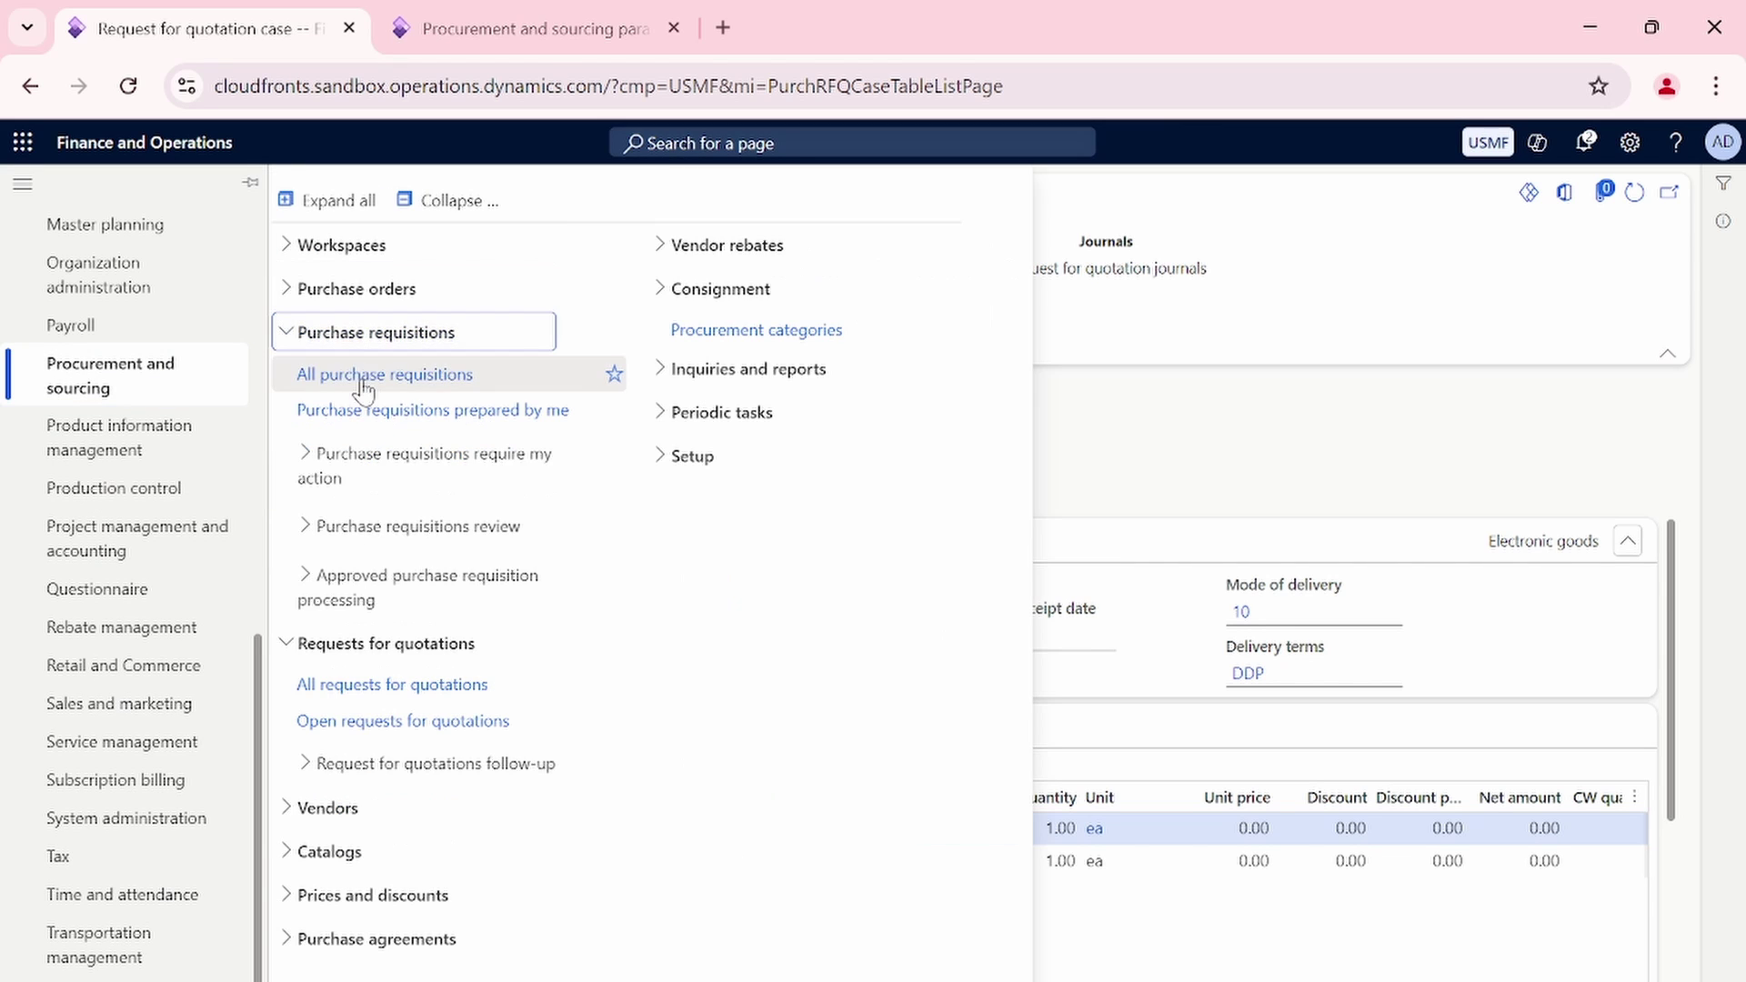
click(360, 379)
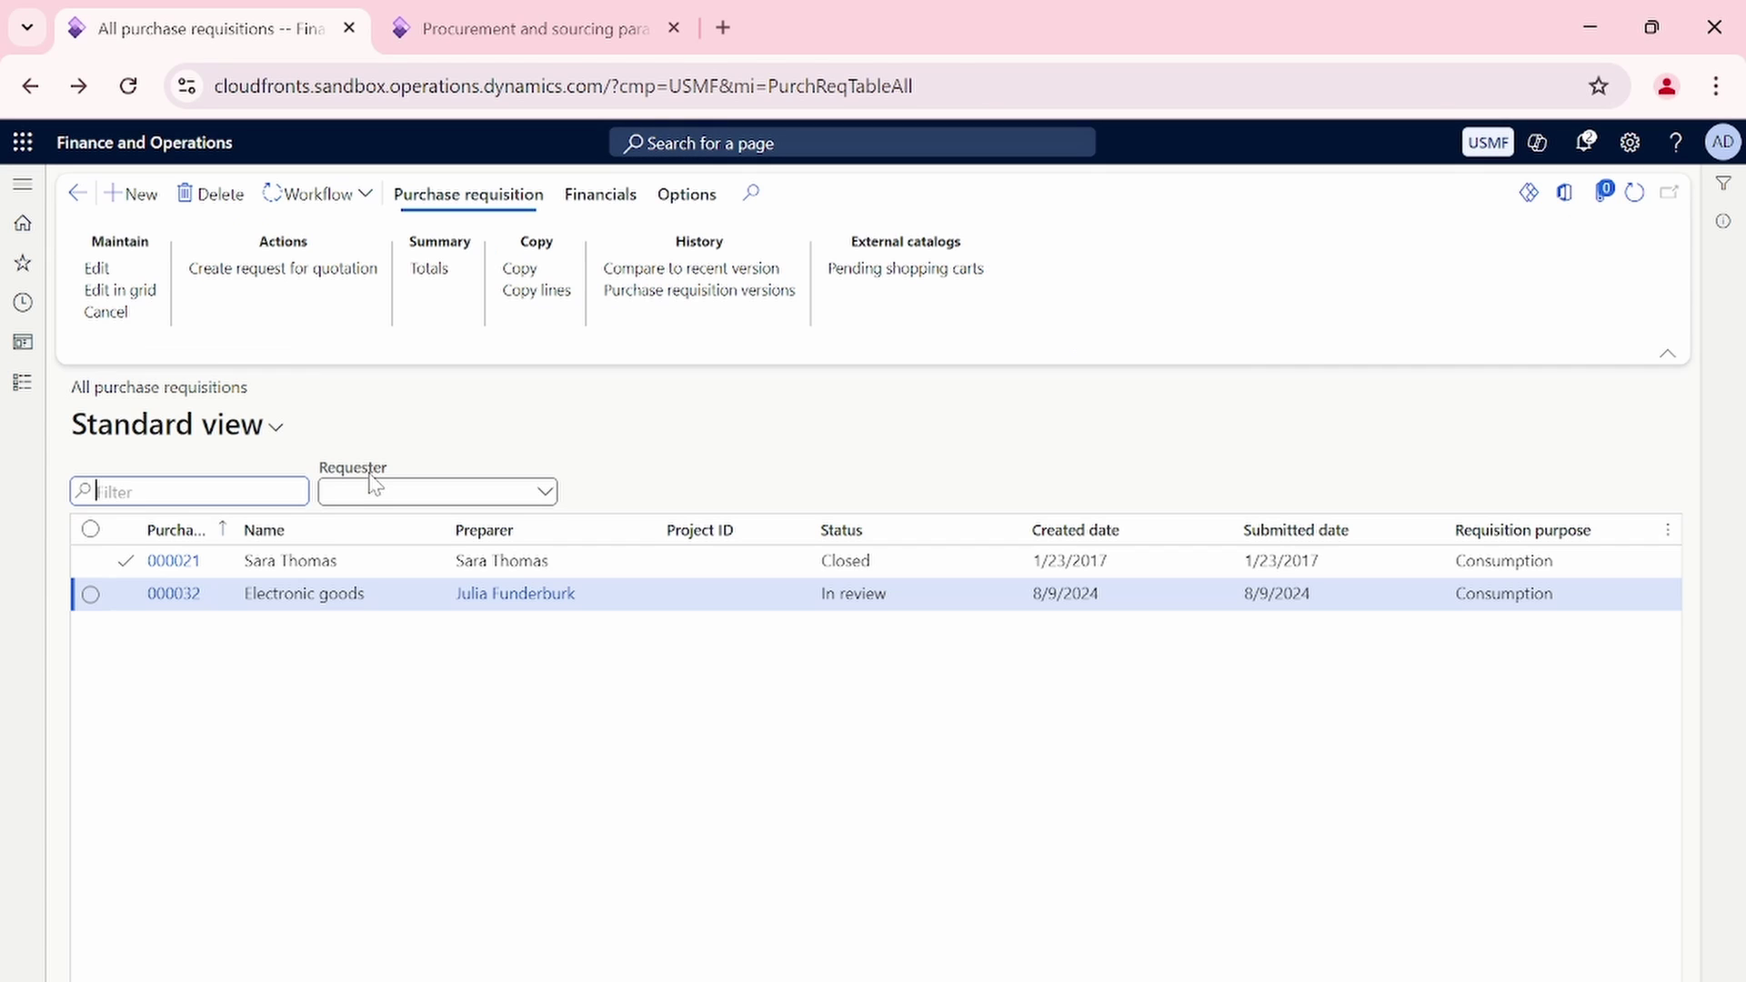
click(171, 595)
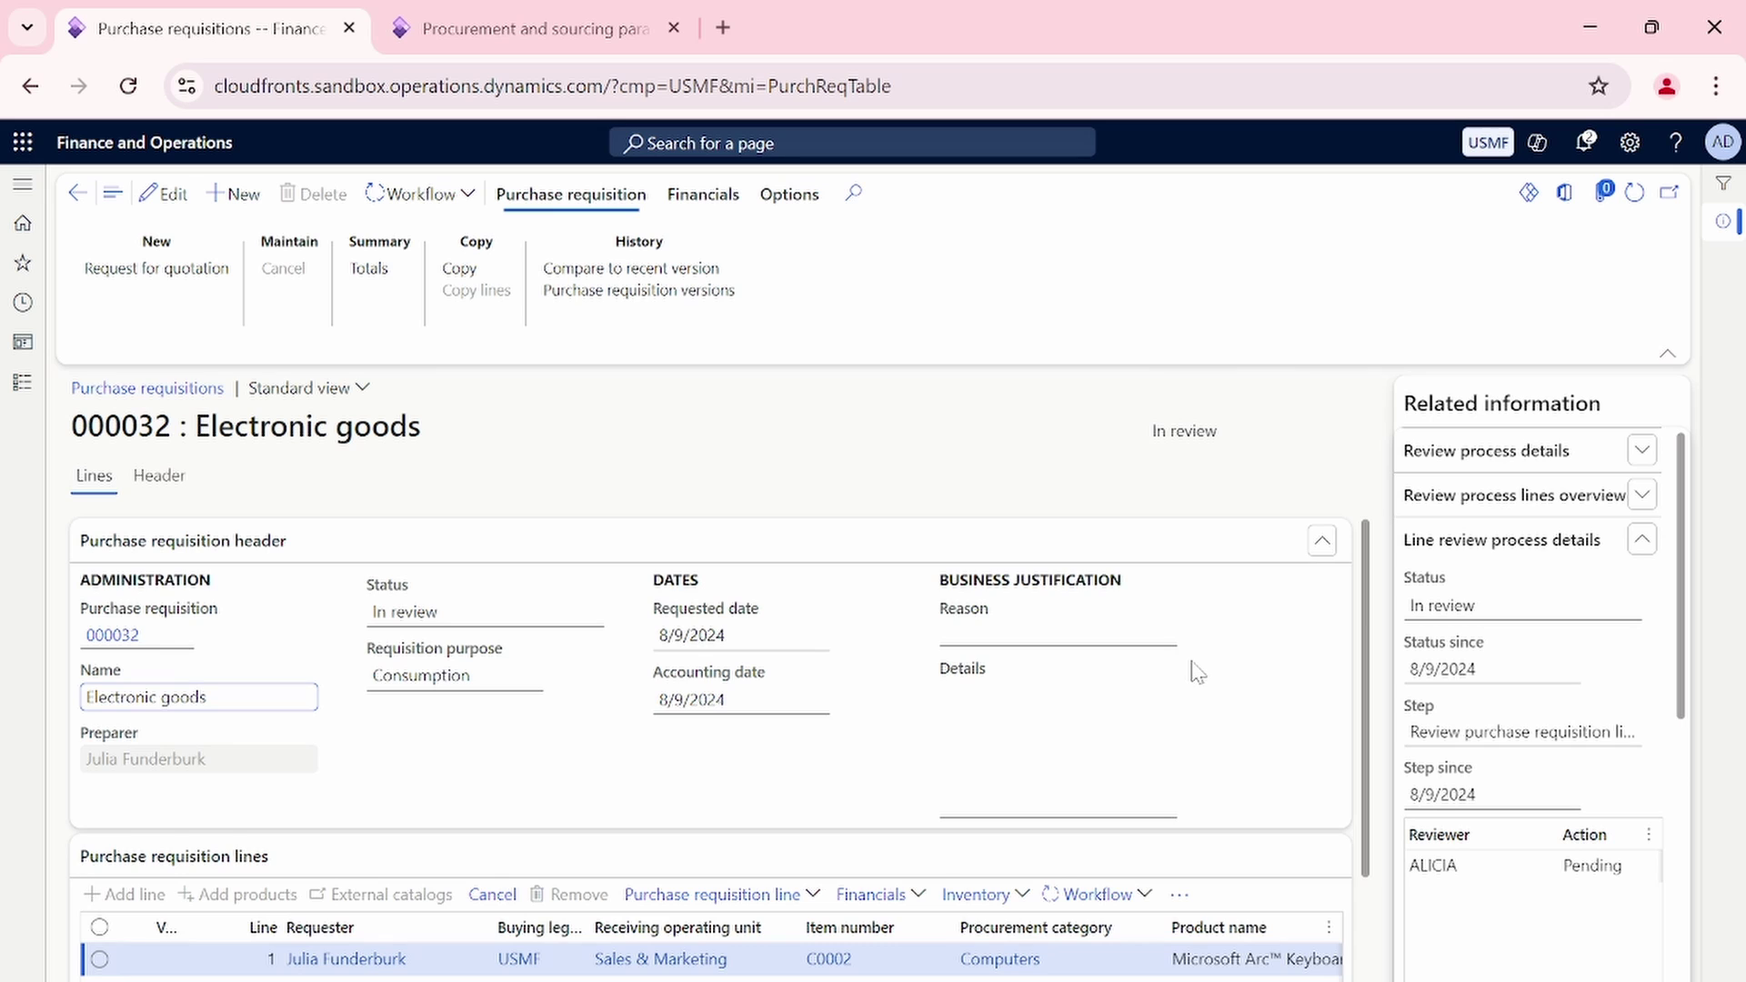
Examine the unit prices, net amounts and vendor on the keyboard and mouse lines of the requisition.
scroll(1193, 670, down, 2)
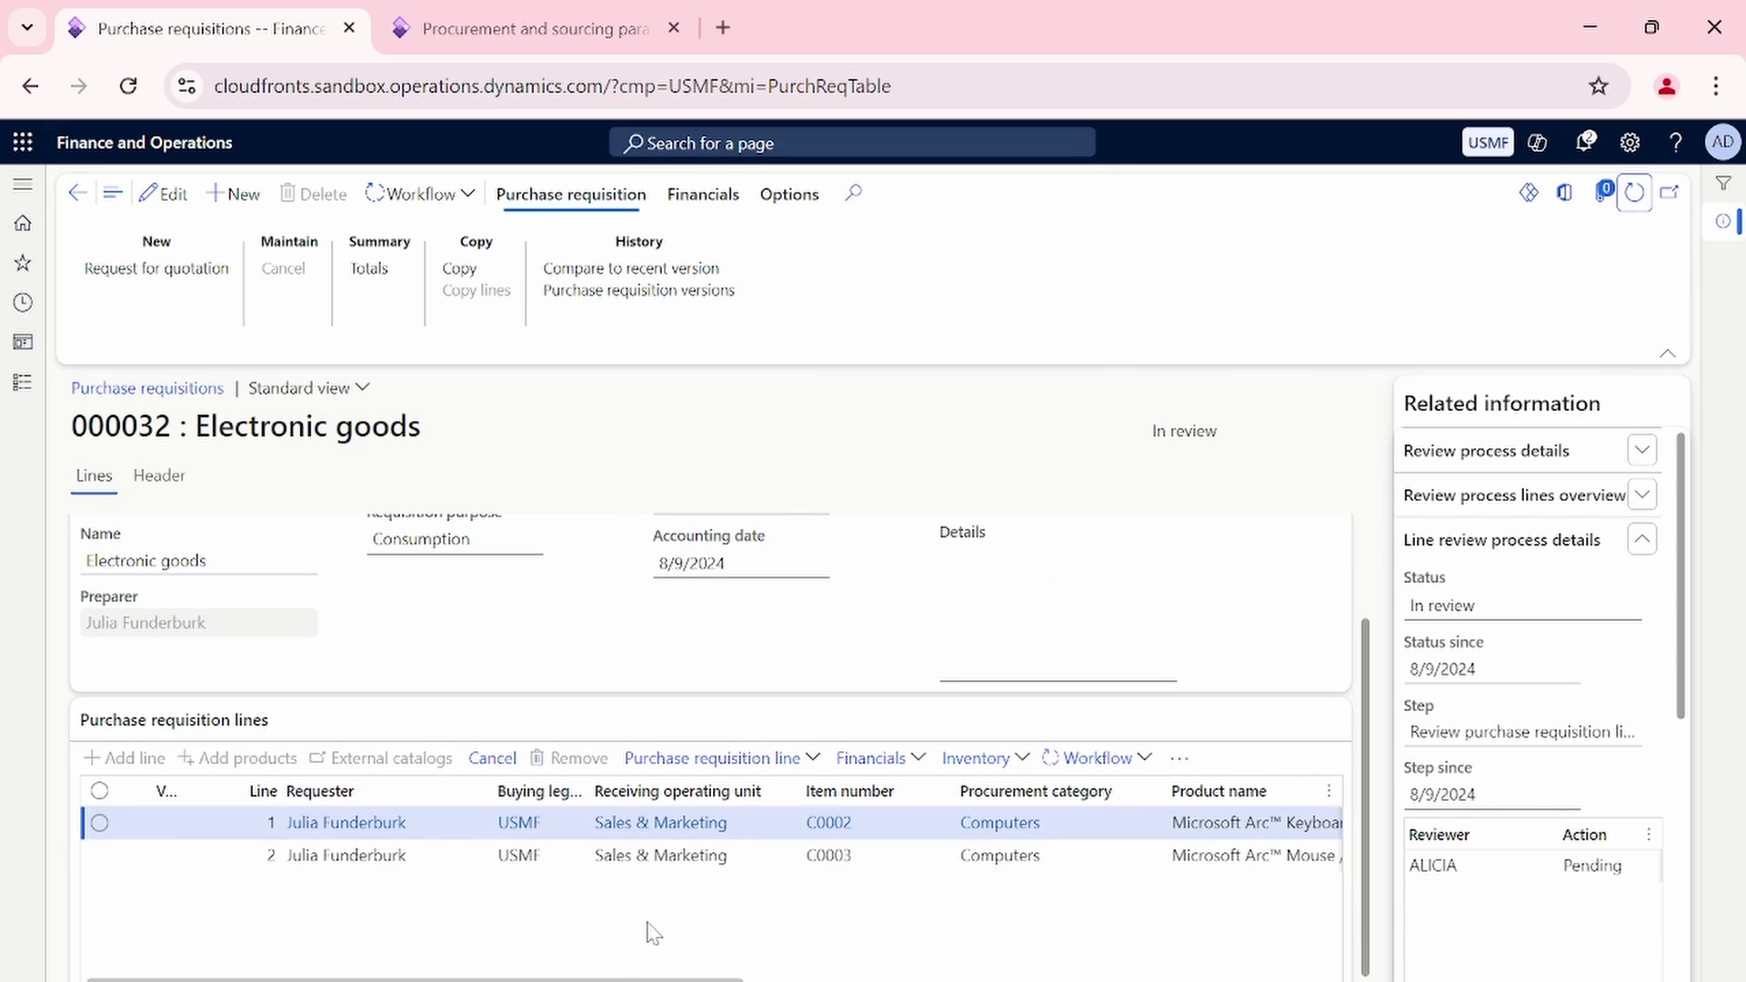
drag(614, 979, 1082, 980)
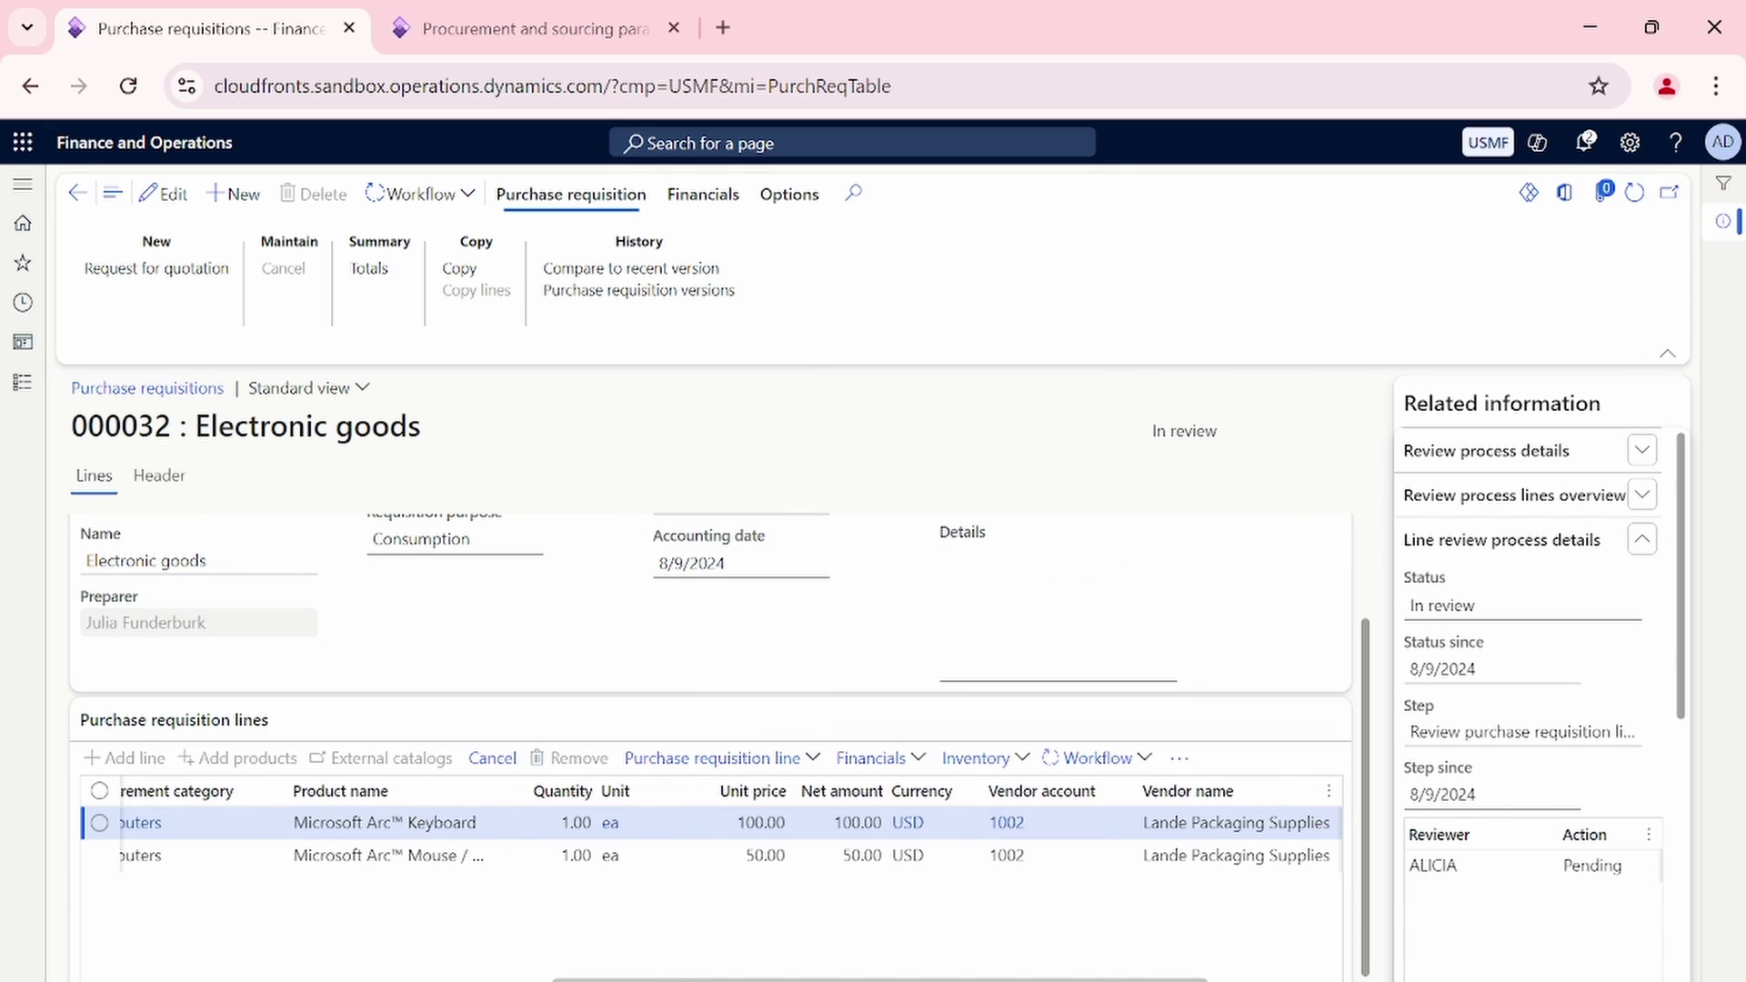
click(834, 822)
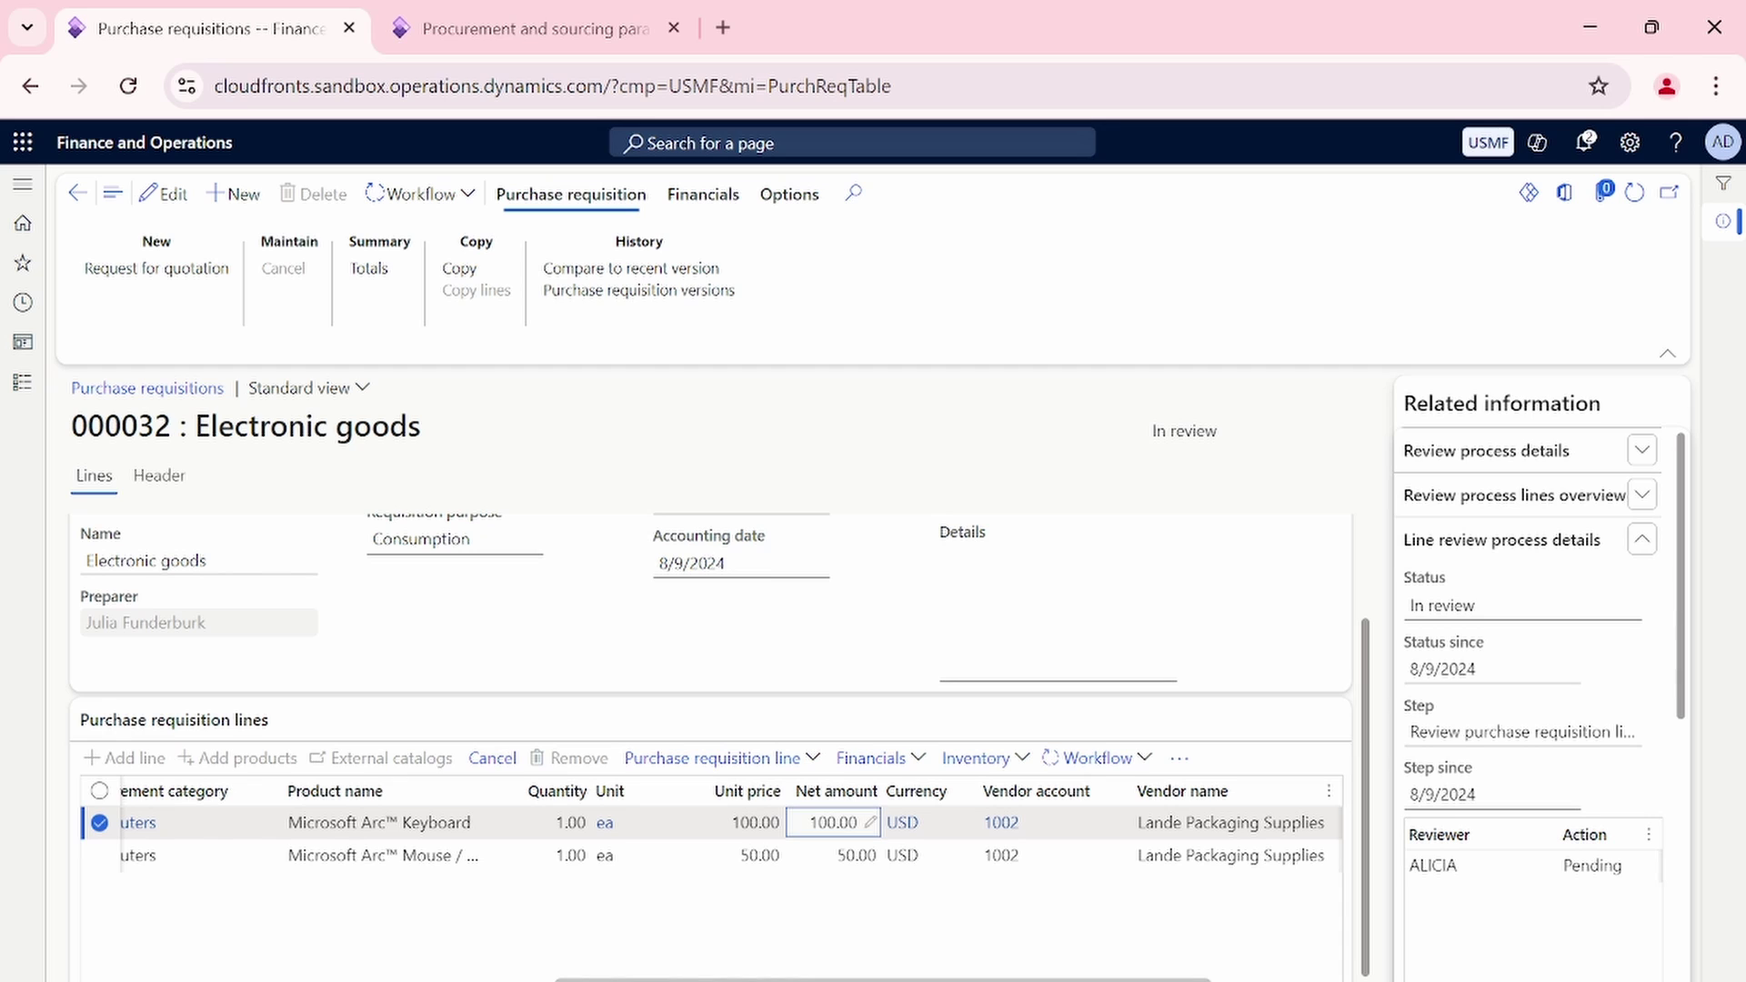
mouse_move(1005, 855)
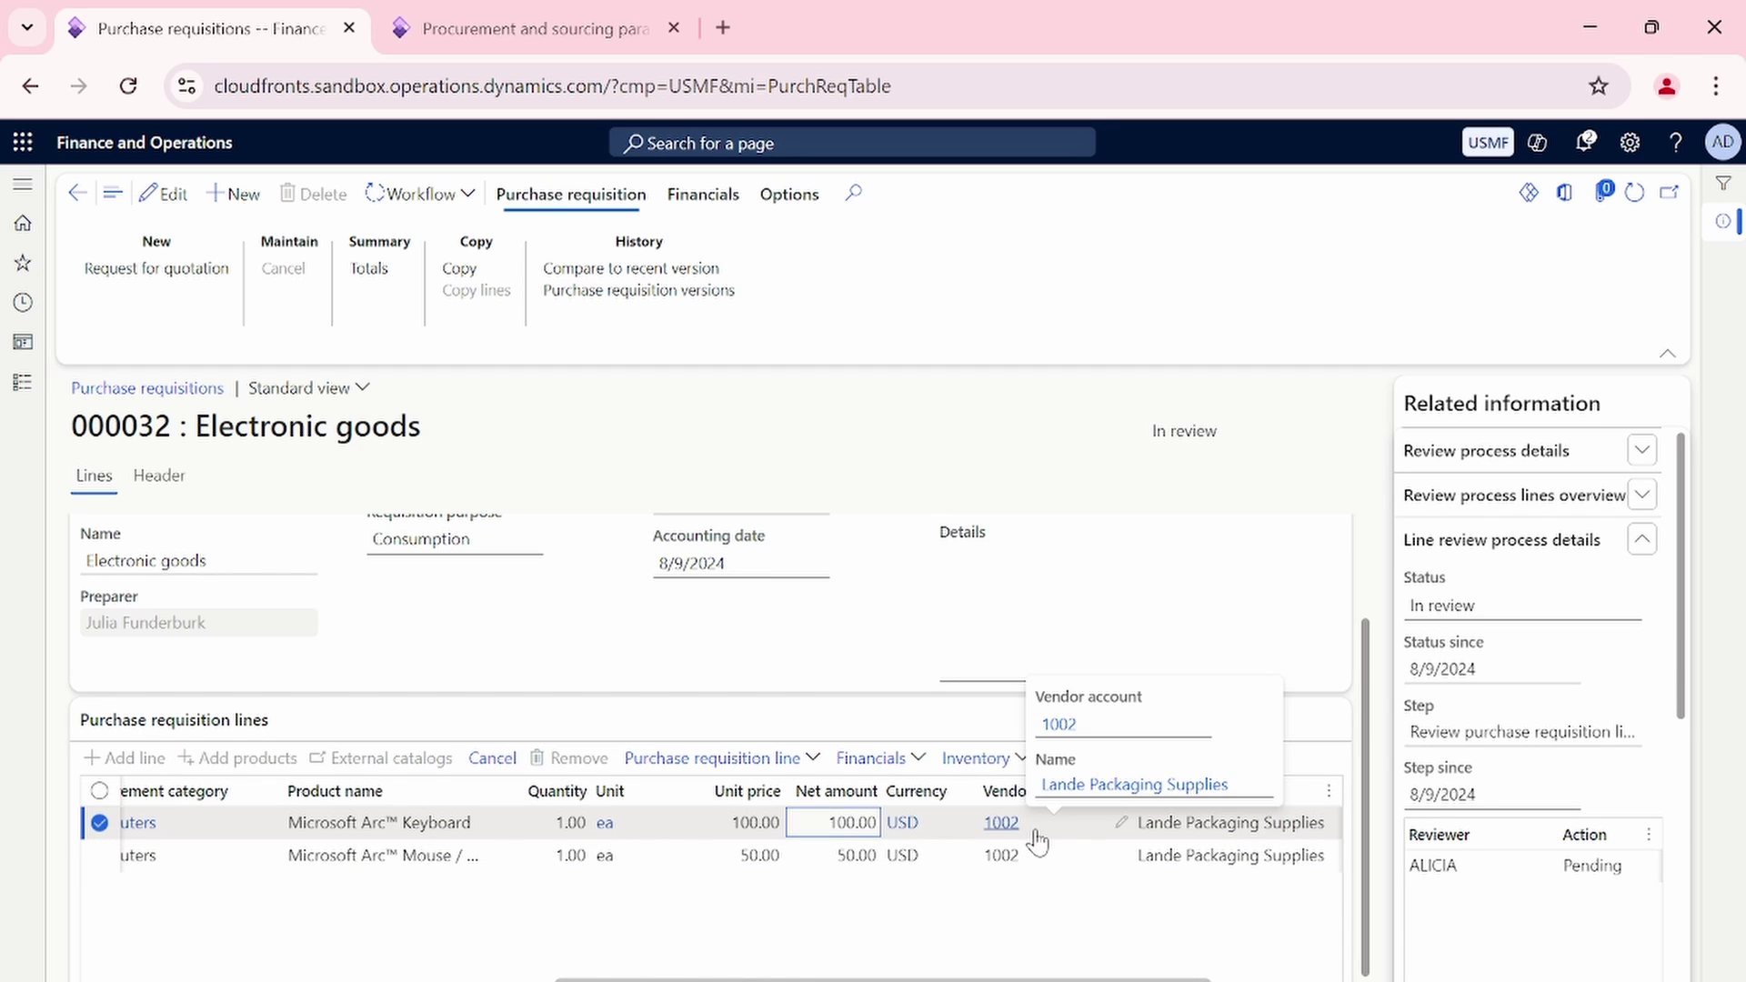
key(Down)
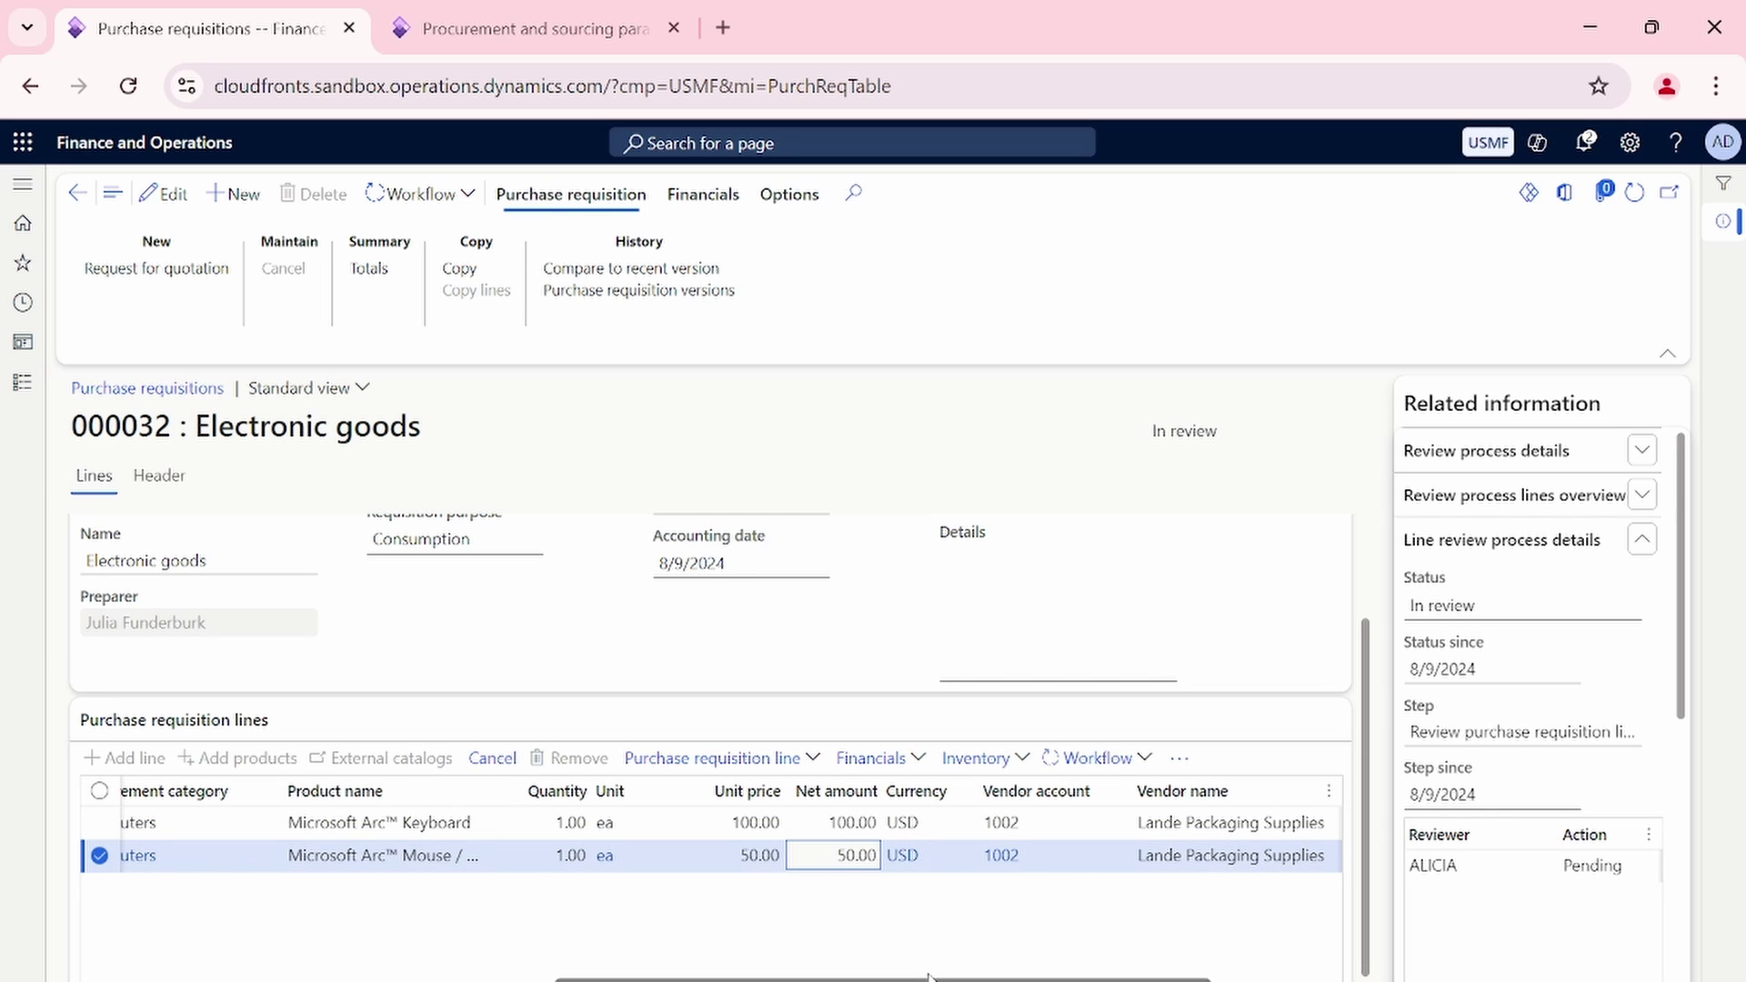
drag(928, 977, 455, 978)
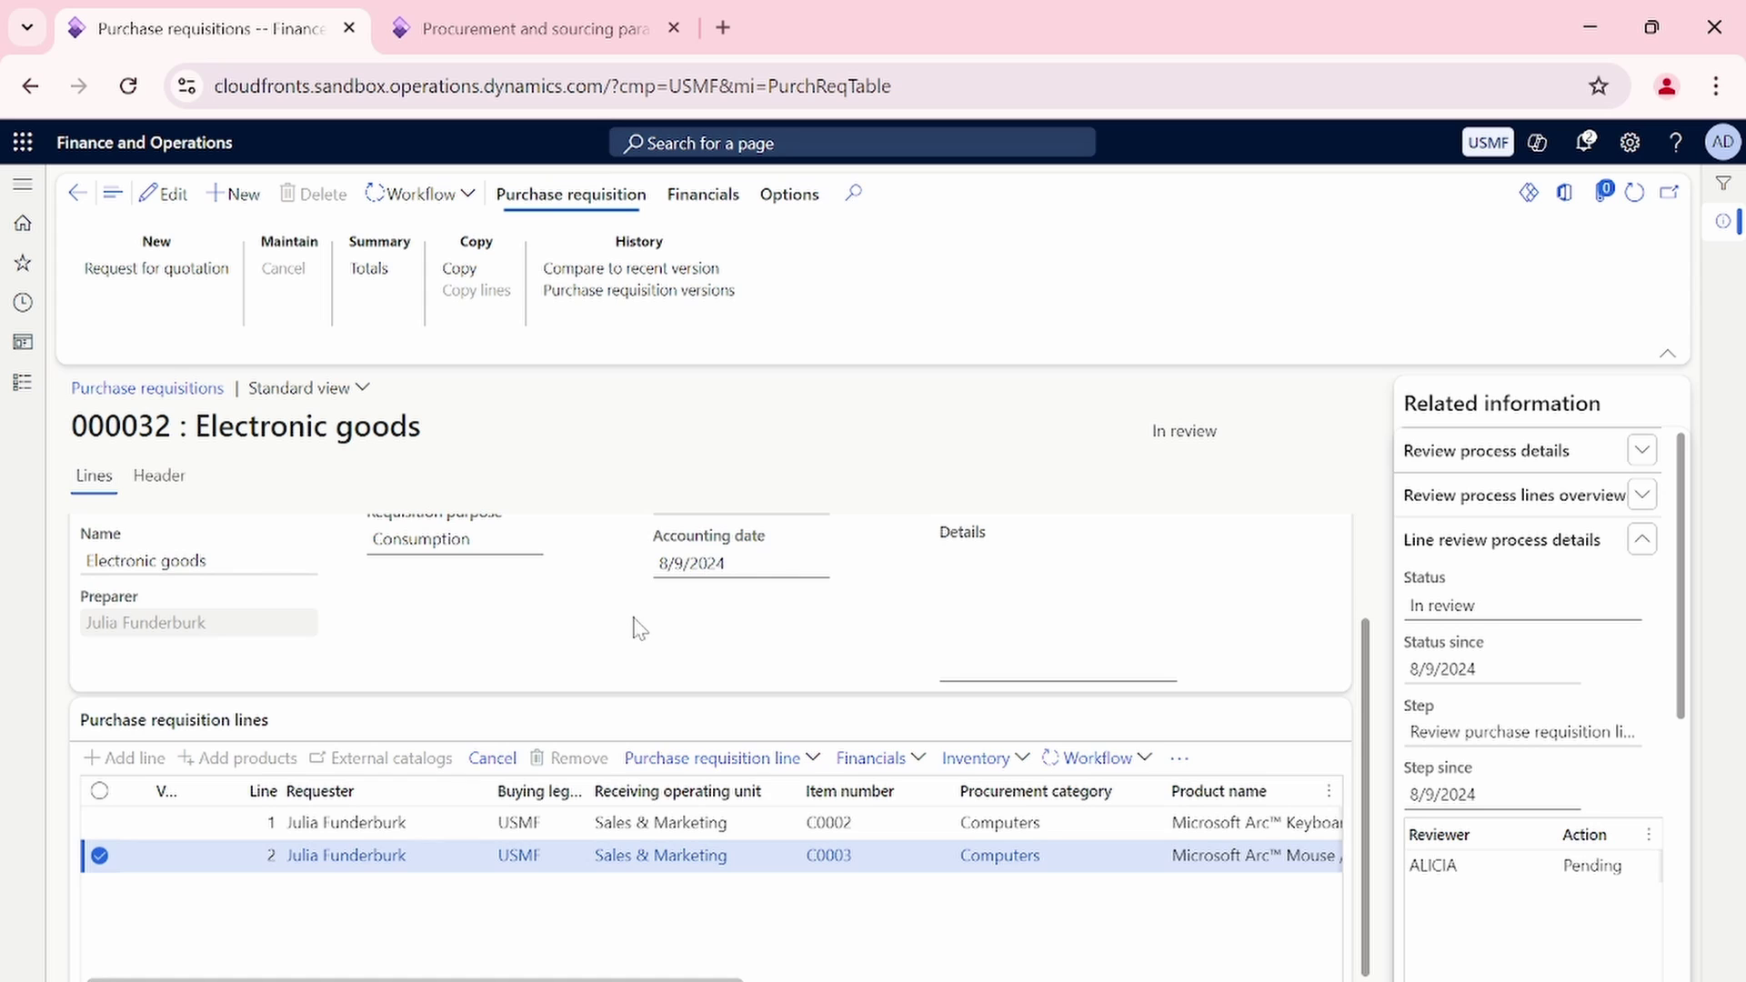
scroll(639, 628, up, 2)
scroll(640, 628, down, 2)
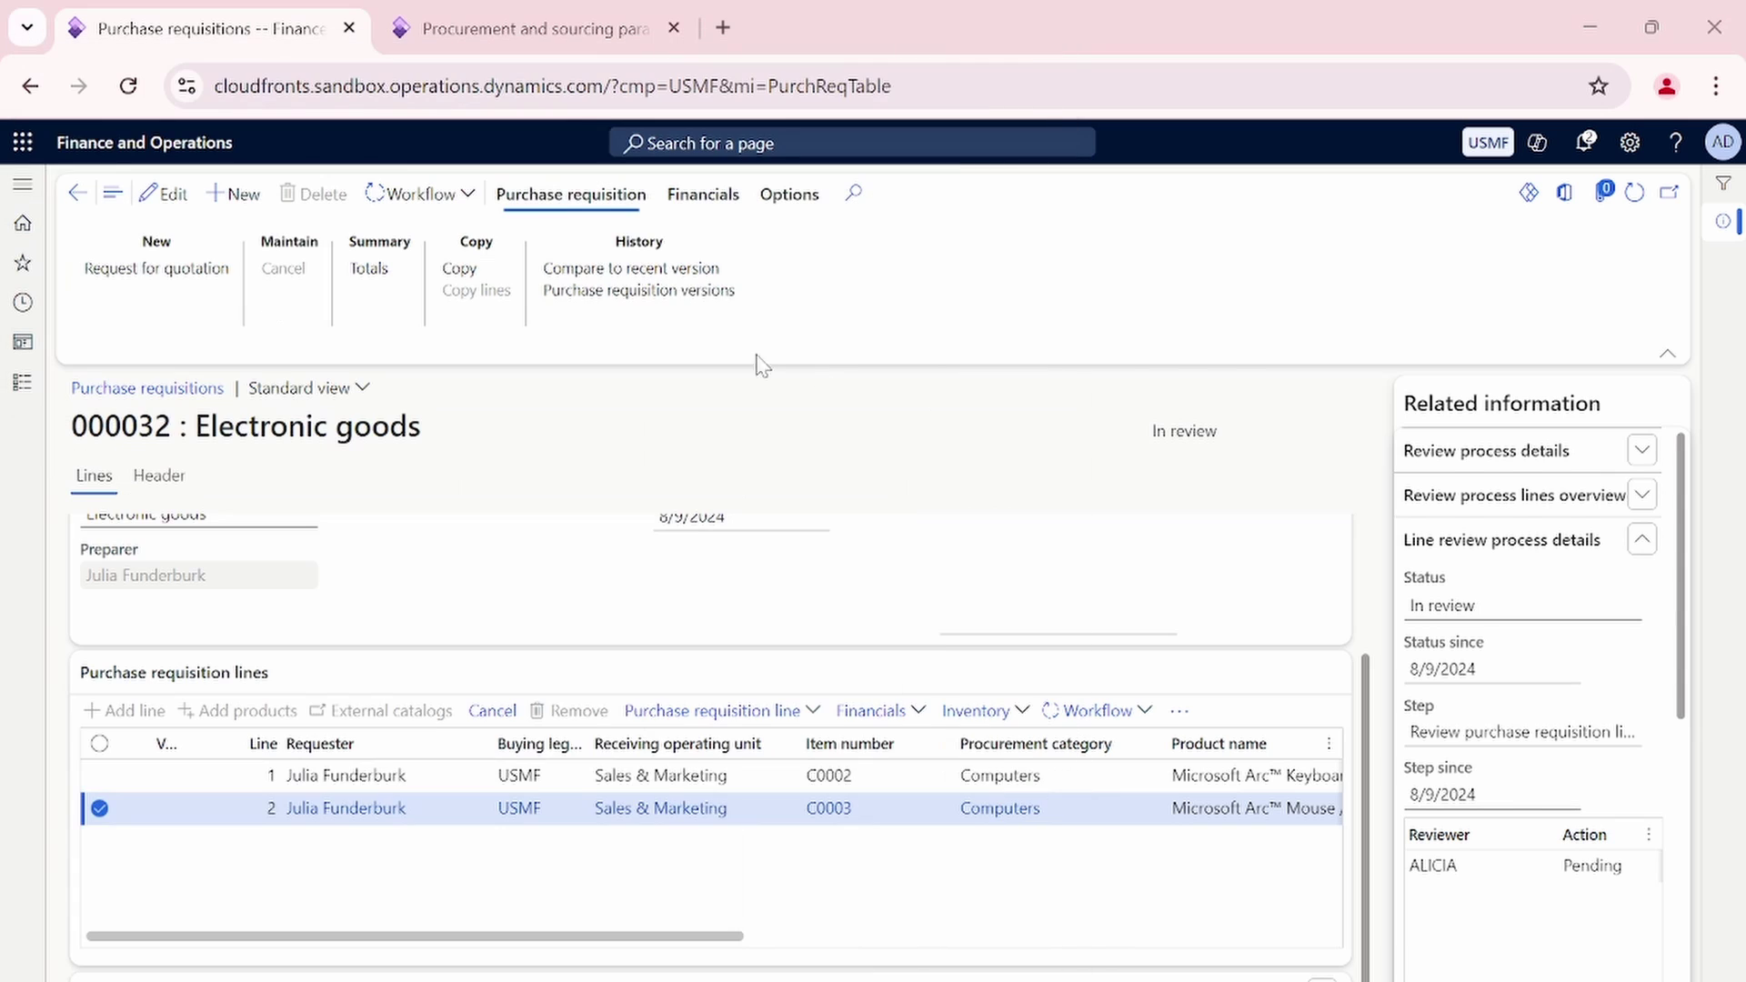
Switch to a blank Notepad document and write the heading "Summary" with "Purchase requestion" below it after an empty line.
drag(937, 282, 809, 200)
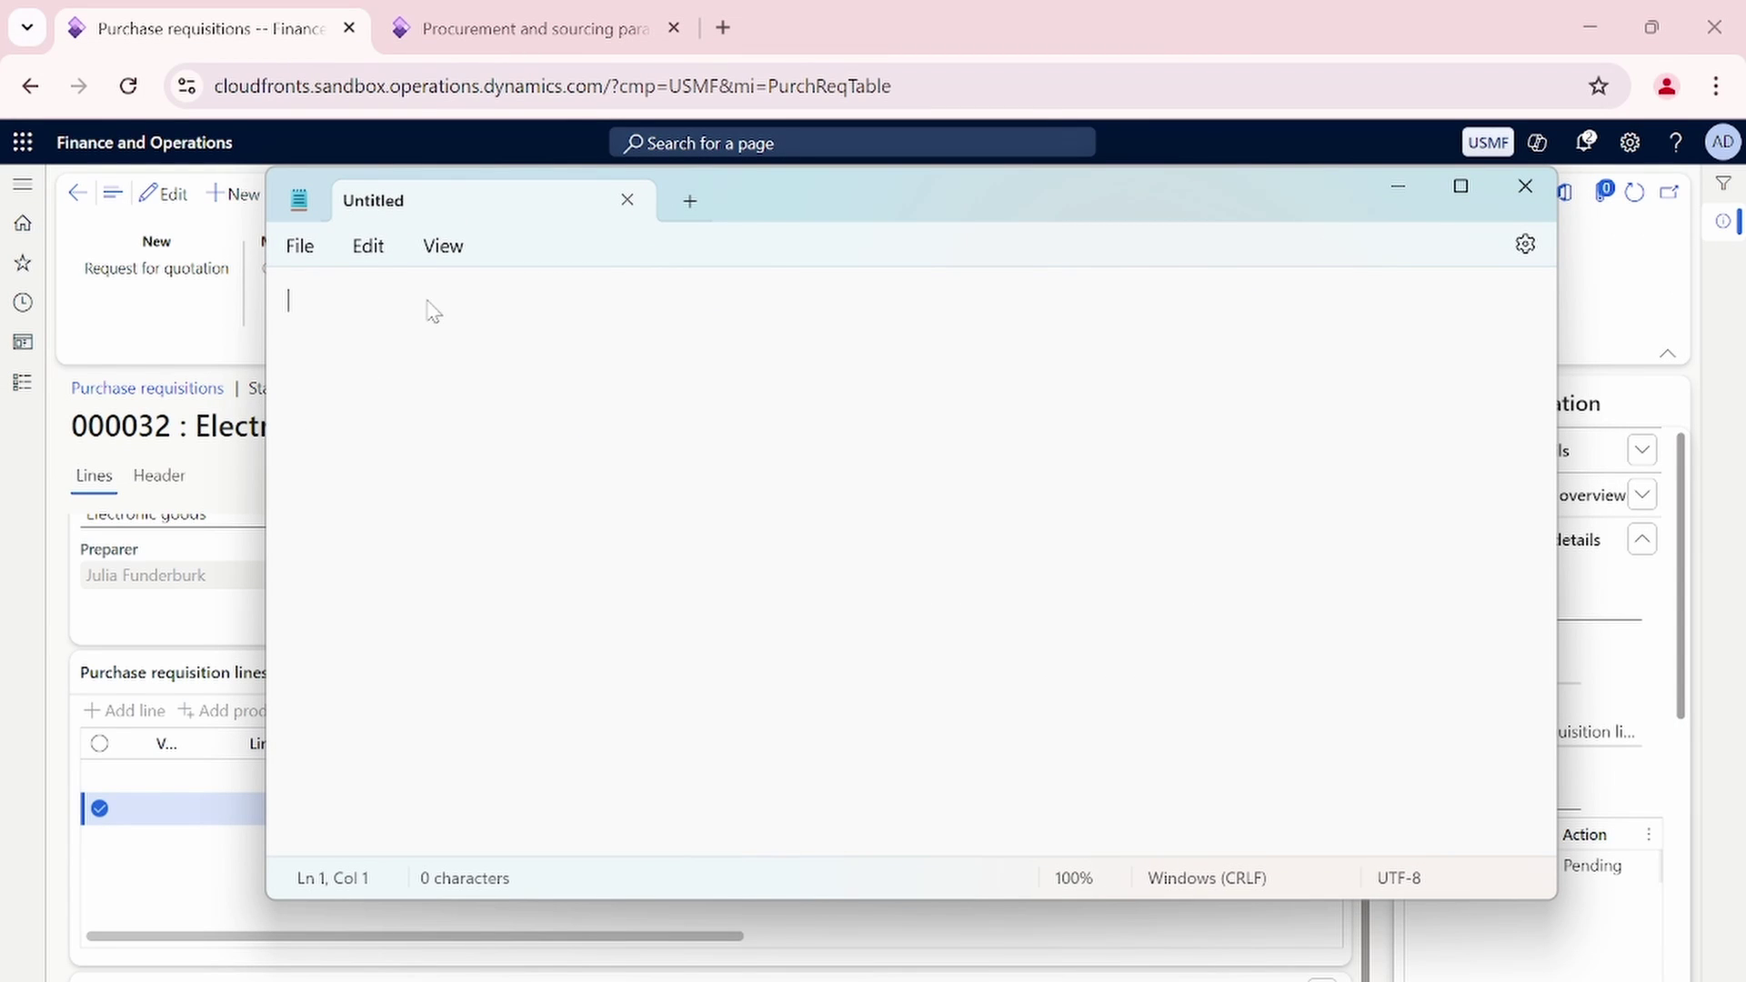
text(Summary)
key(Return)
key(Return)
text(Purc)
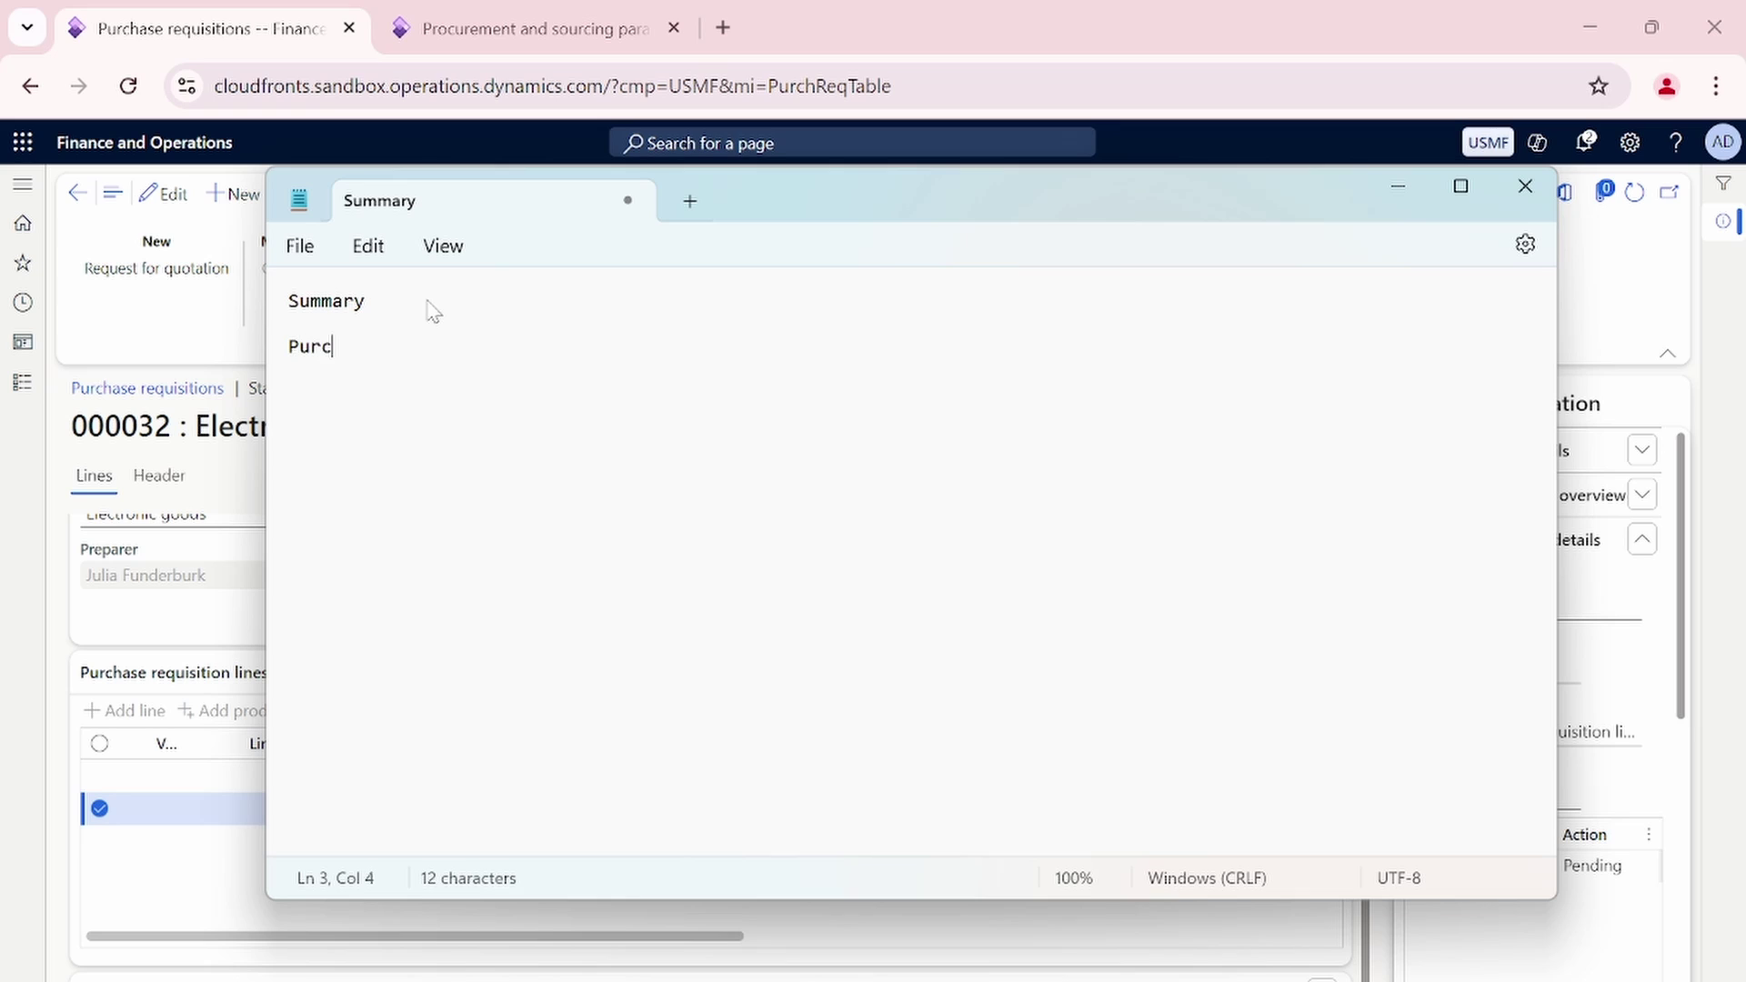
text(hase reques)
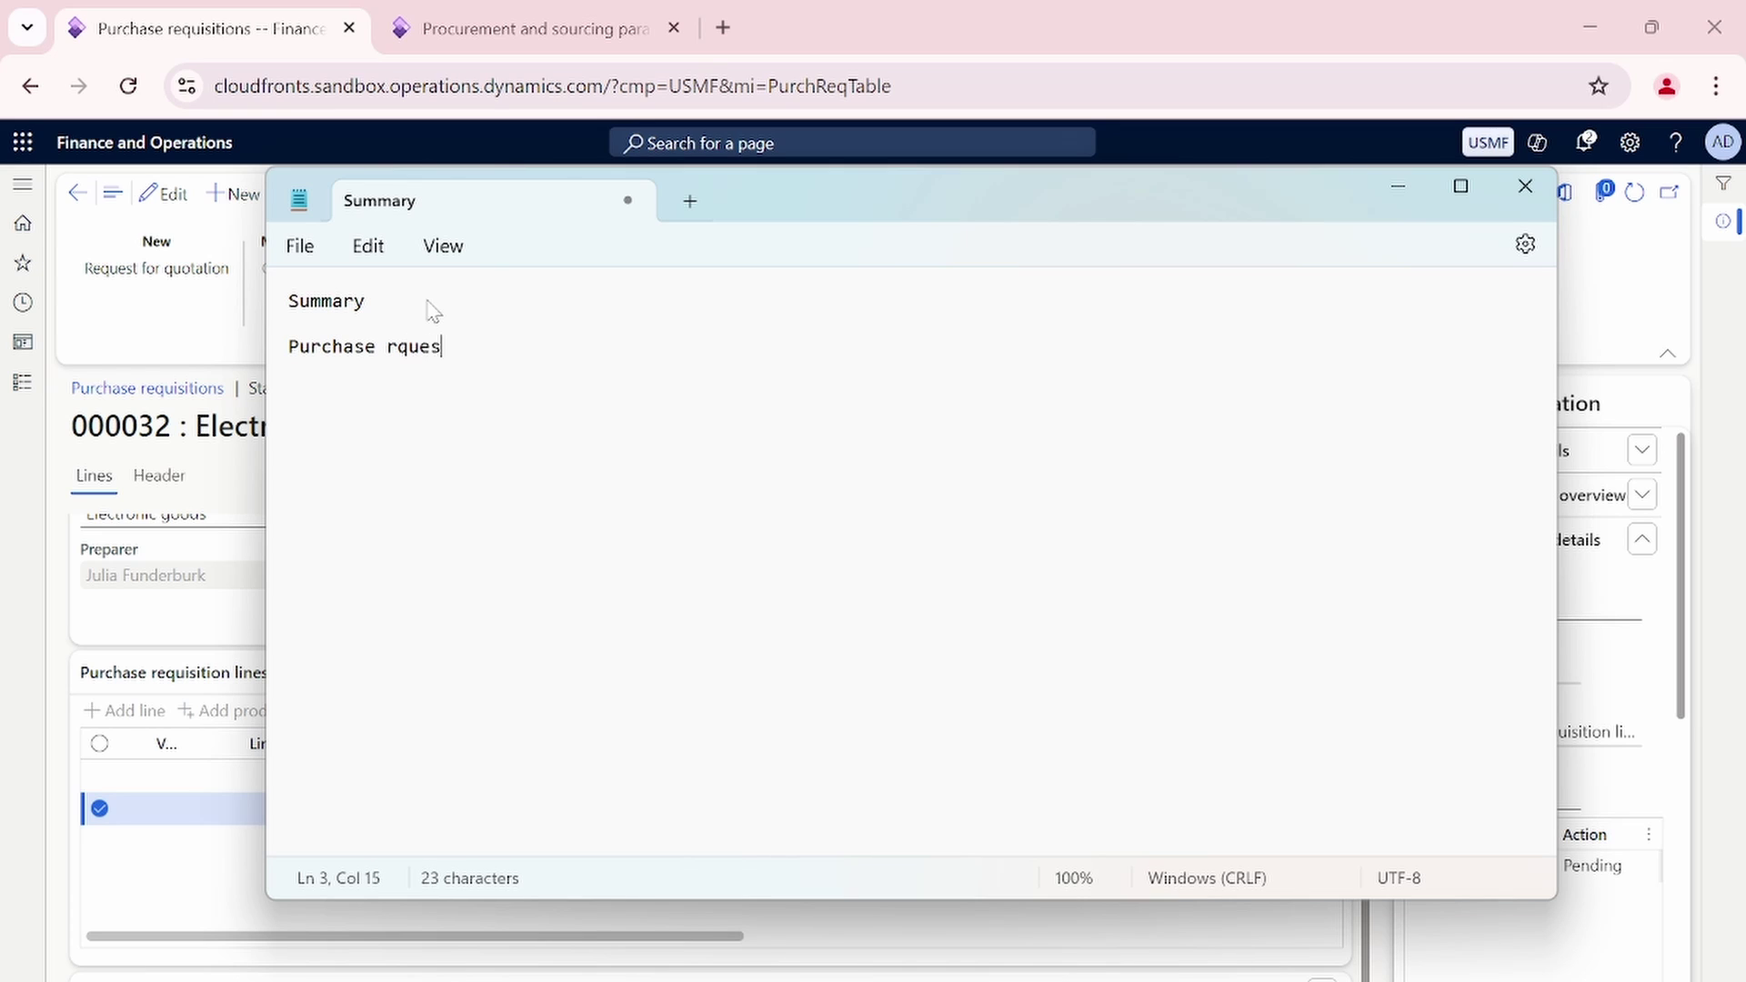
key(BackSpace)
key(BackSpace)
key(BackSpace)
key(BackSpace)
text(es)
key(BackSpace)
text(question)
Add an "RFQ" section to the summary with the lines "sent" and "update reply".
key(Return)
key(Return)
text(RFQ)
key(Return)
text(sent)
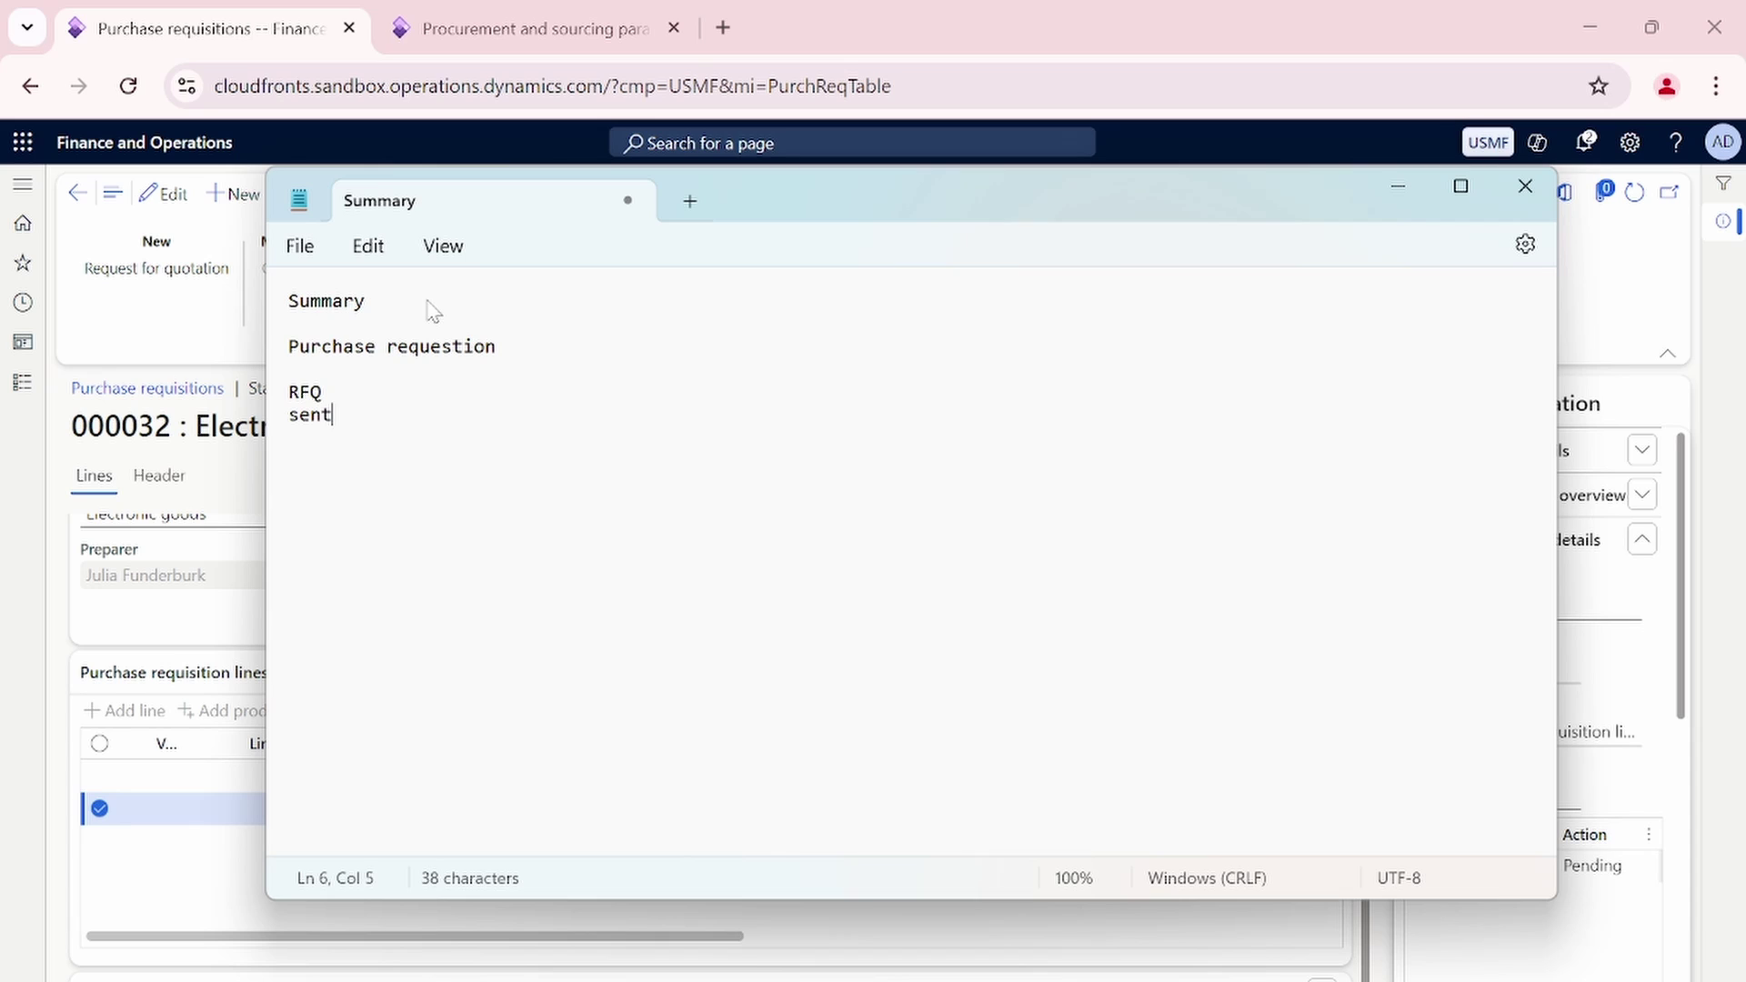
key(Return)
text(update reply)
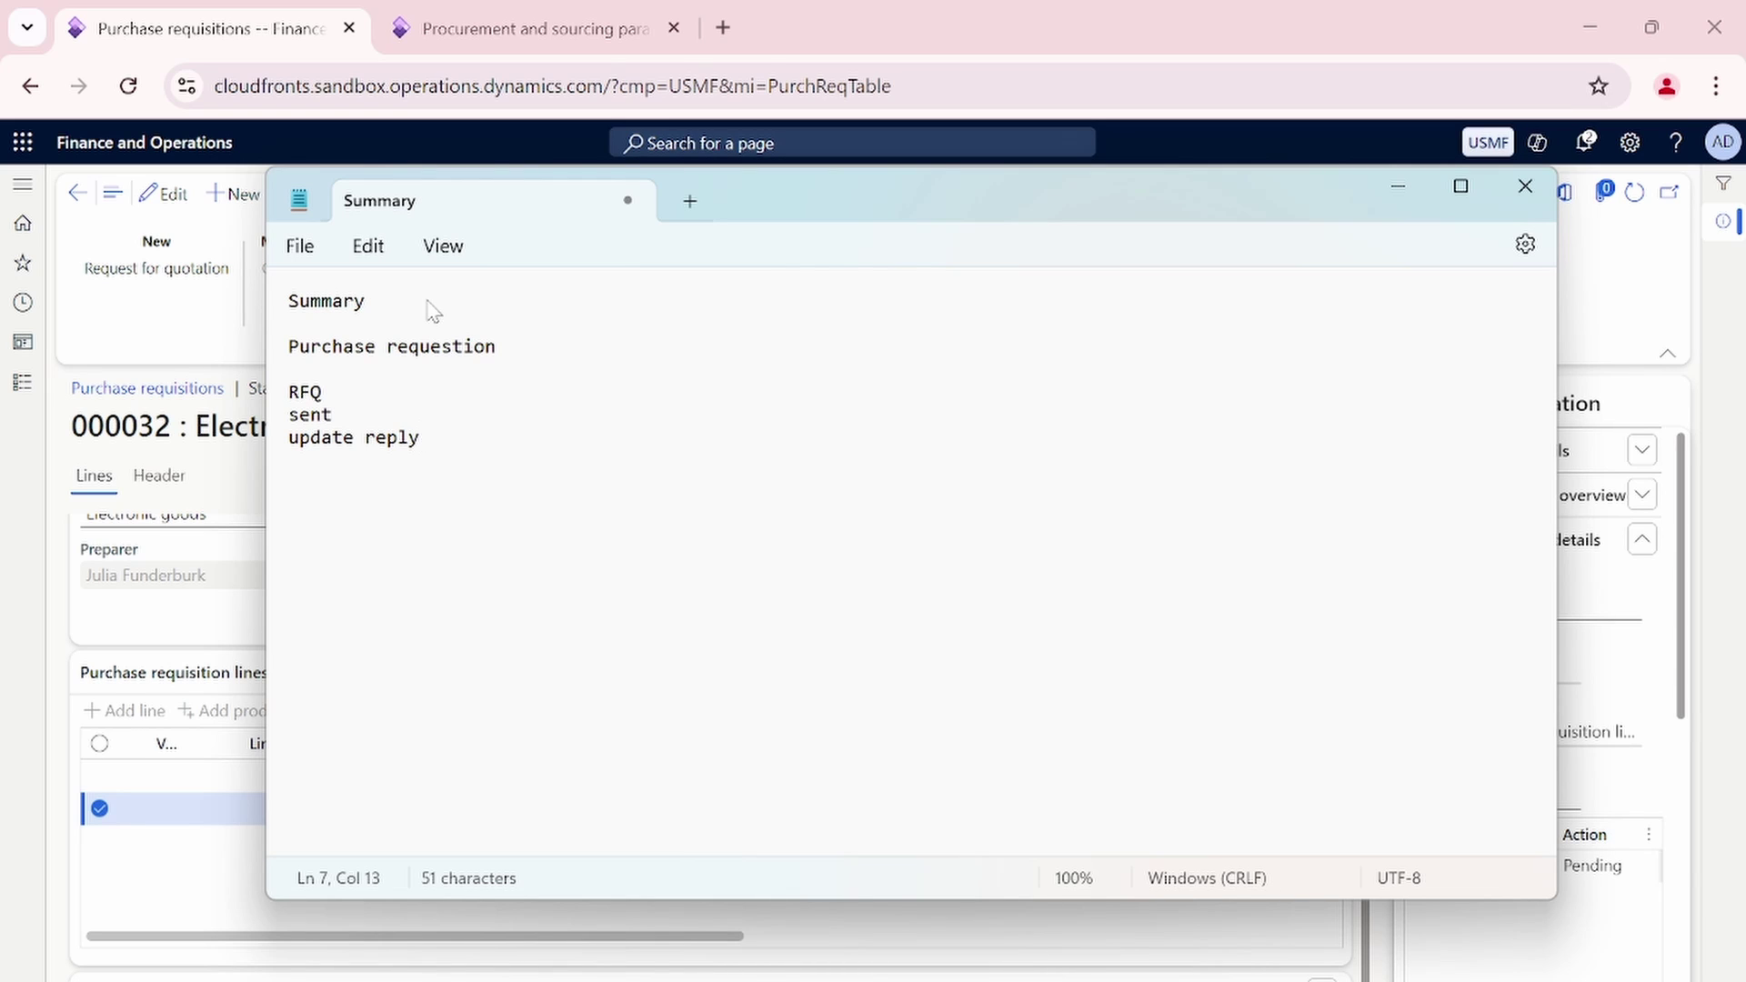
Continue the RFQ section with the lines "compare reply", "accept" and "reject".
key(Return)
text(compare)
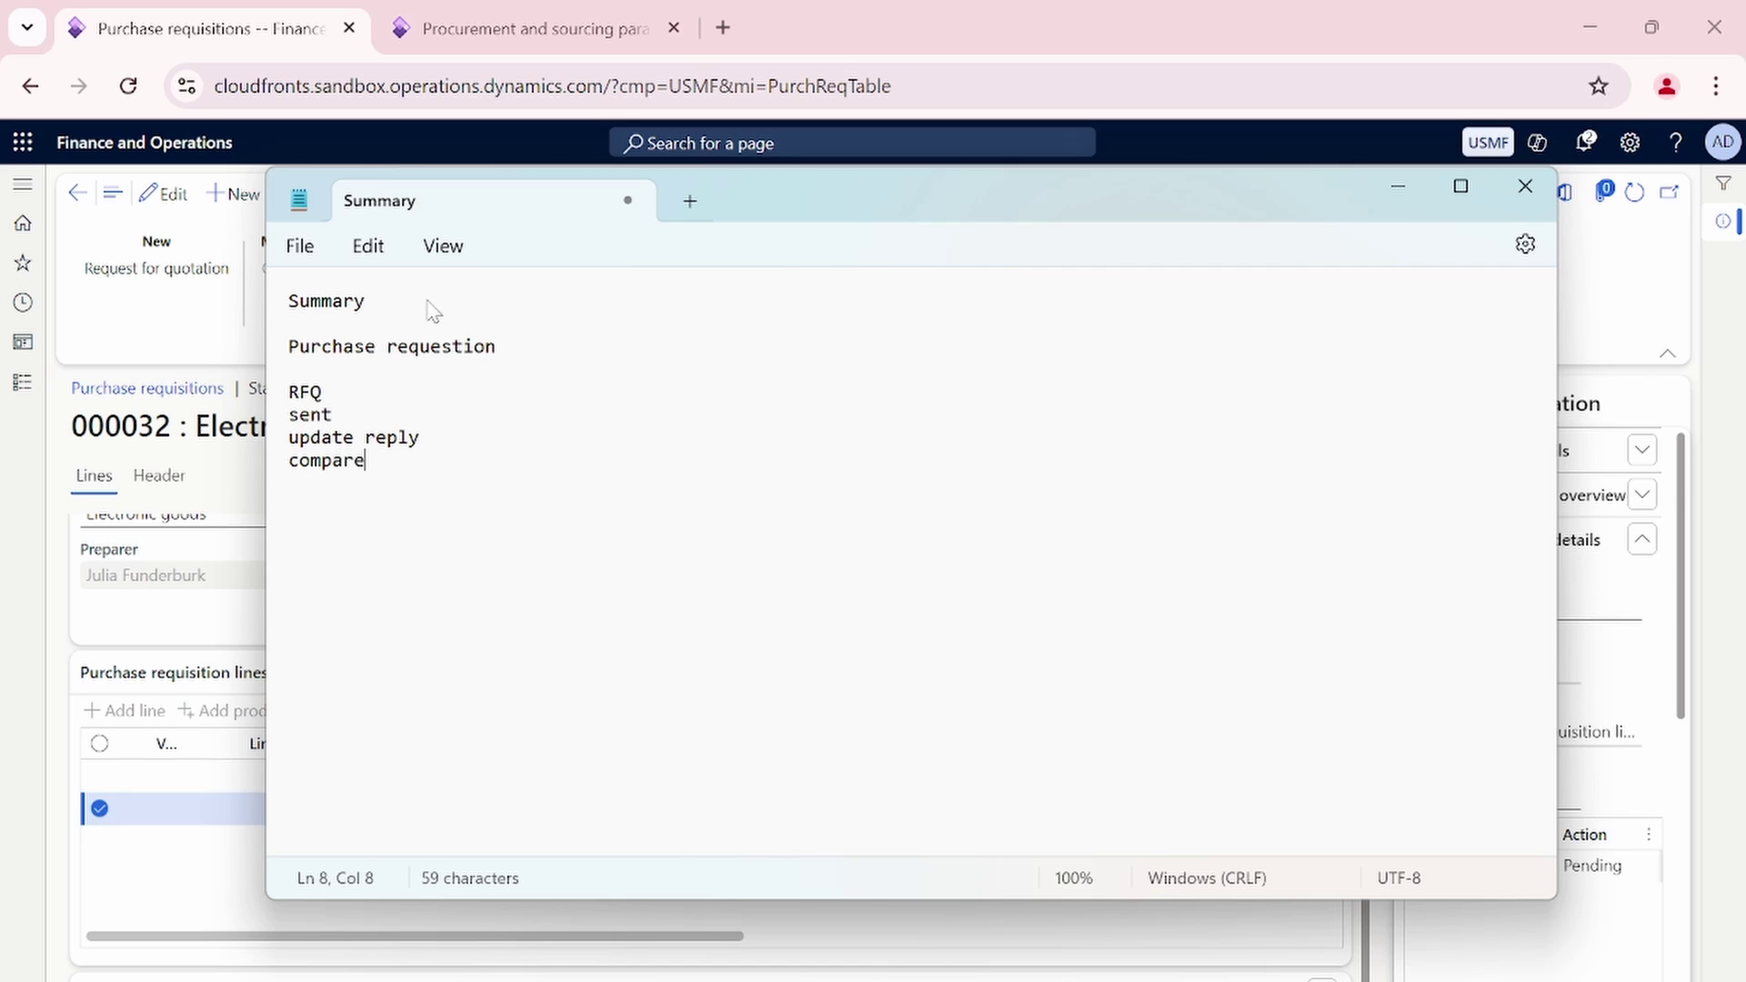
text( reply)
key(Return)
text(accept)
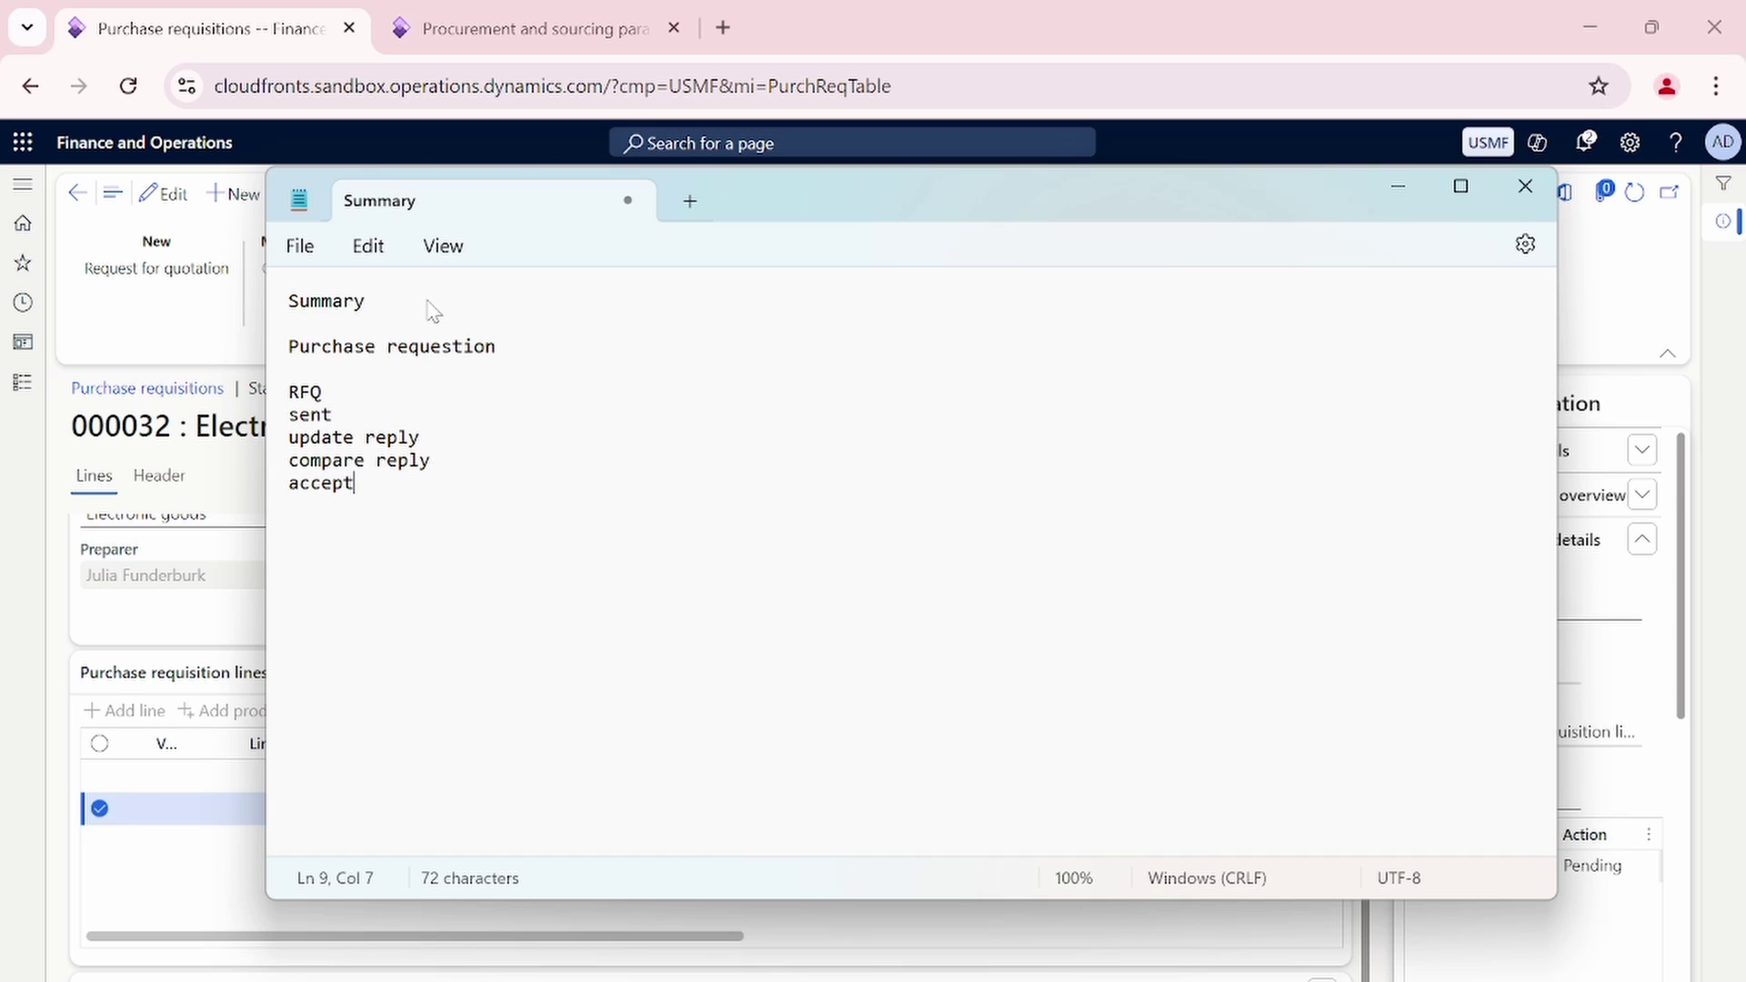
key(Return)
text(reject)
Below the RFQ section, add the line "Pricess update purchase requestion" set apart by empty lines.
key(Return)
key(Return)
key(Return)
text(Pri)
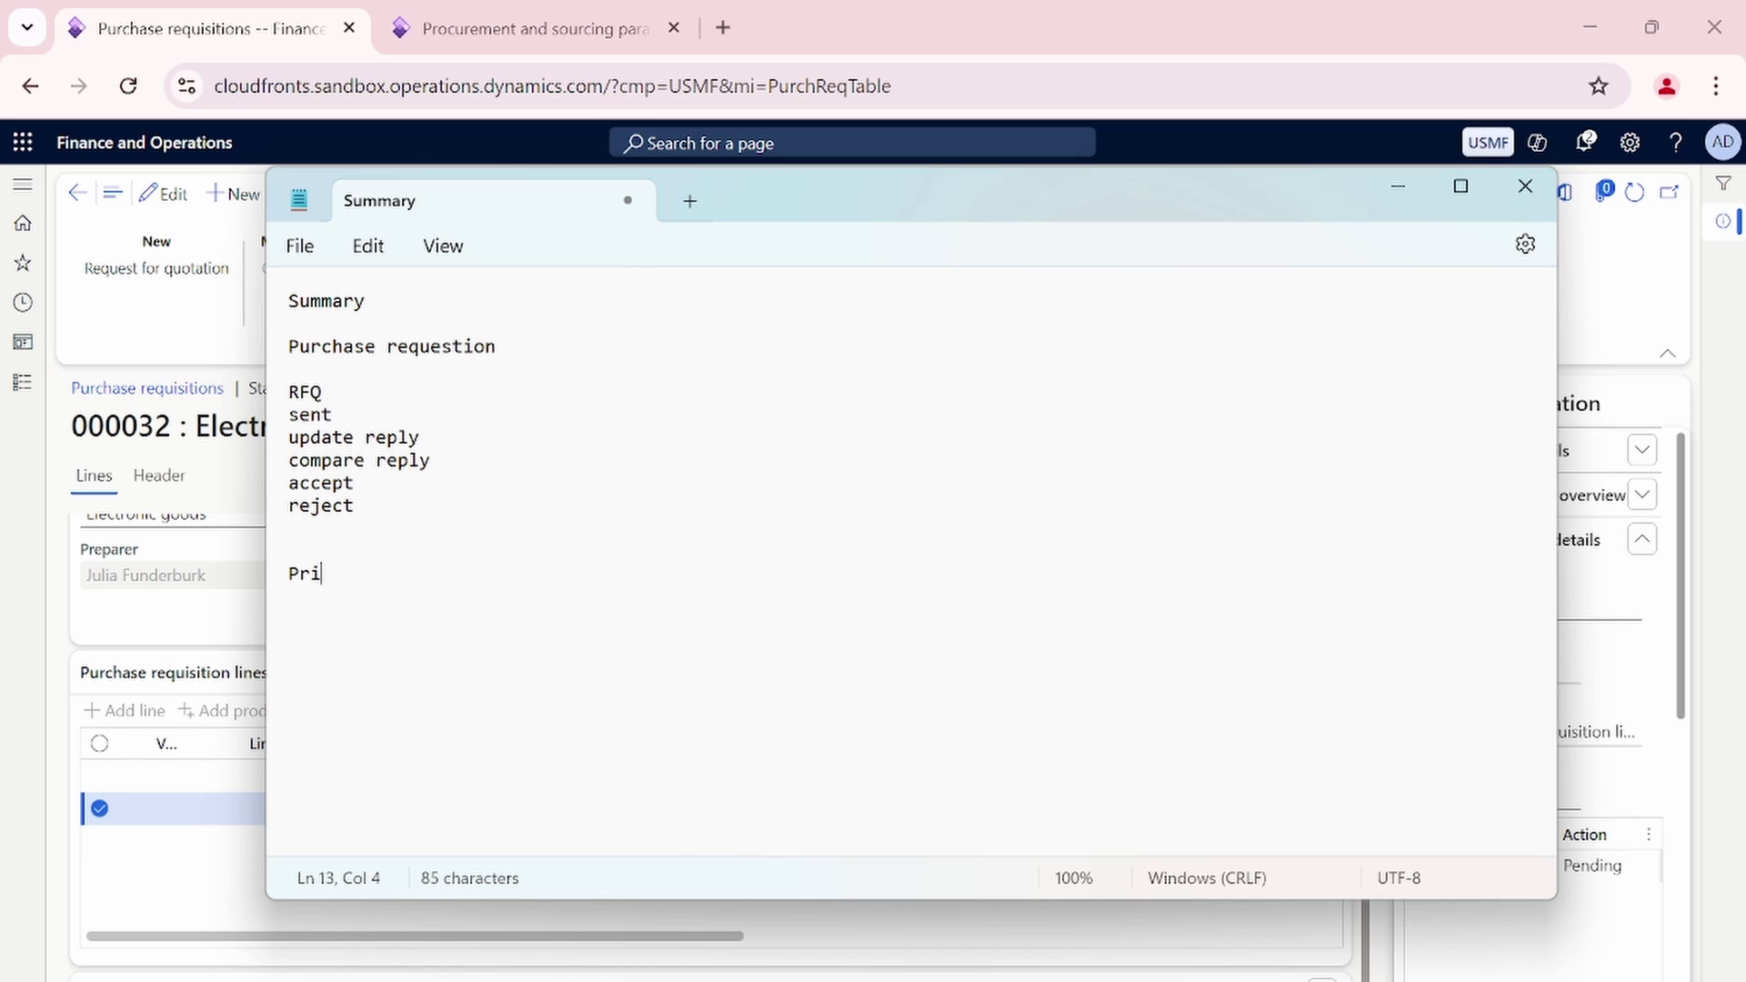
text(cess update )
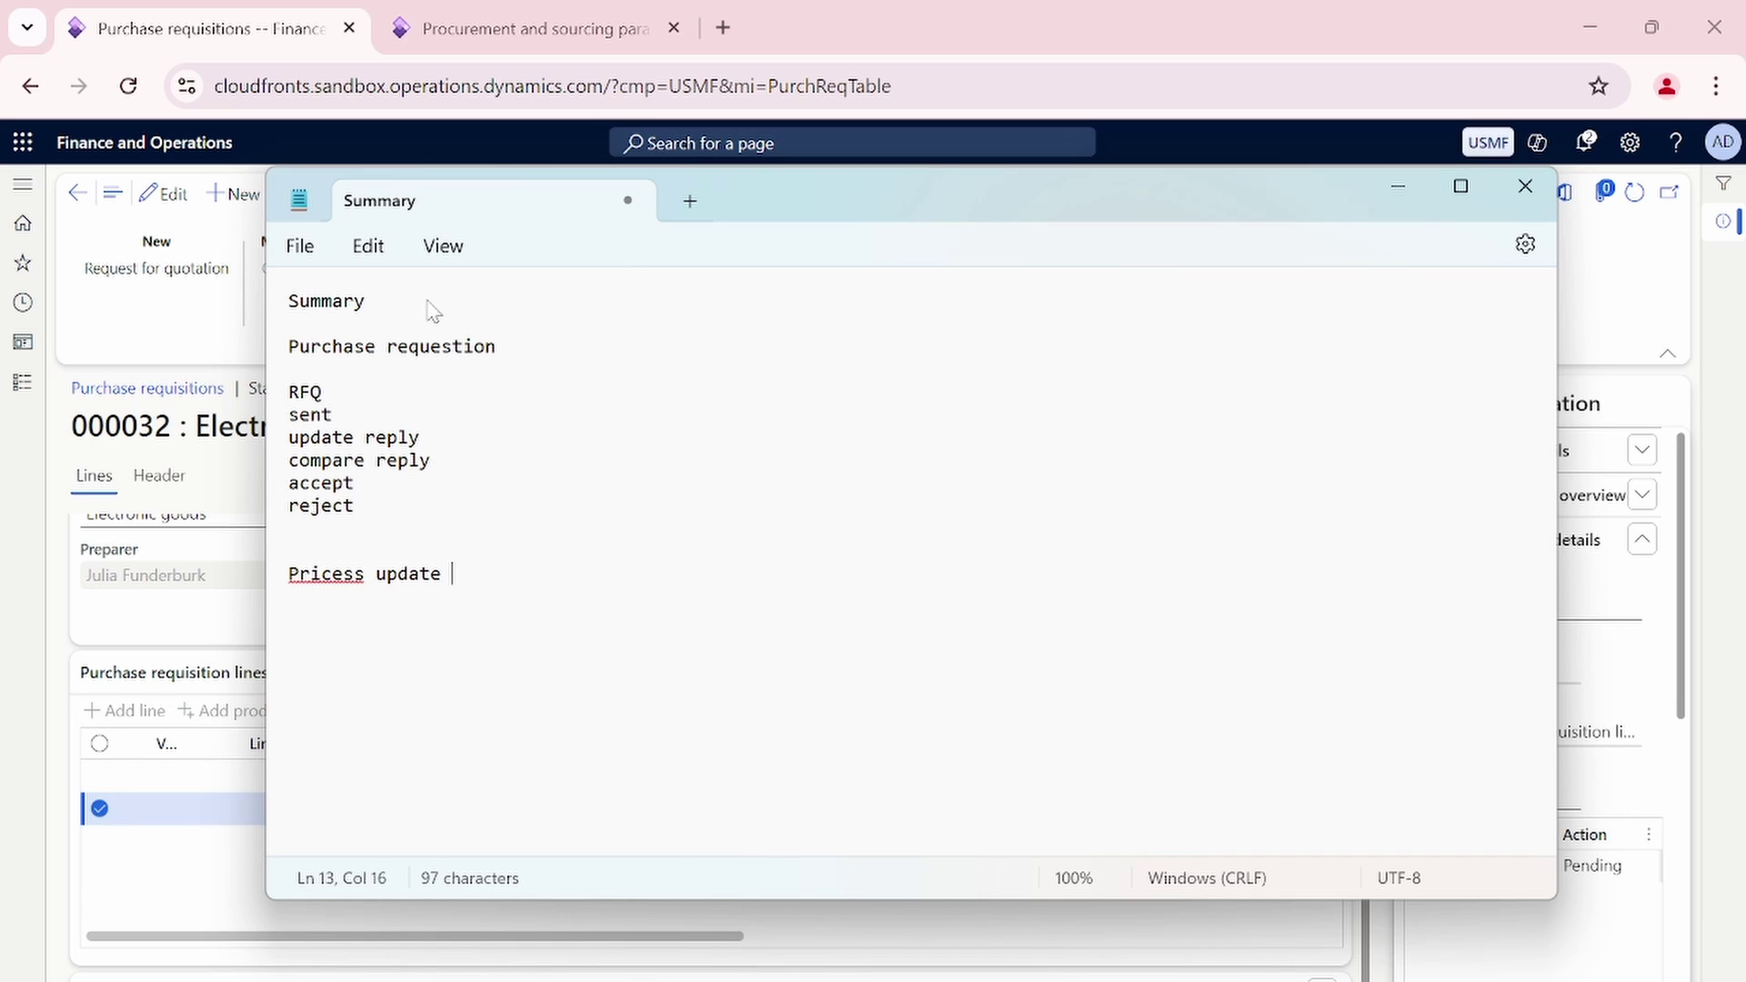
text(purchadr)
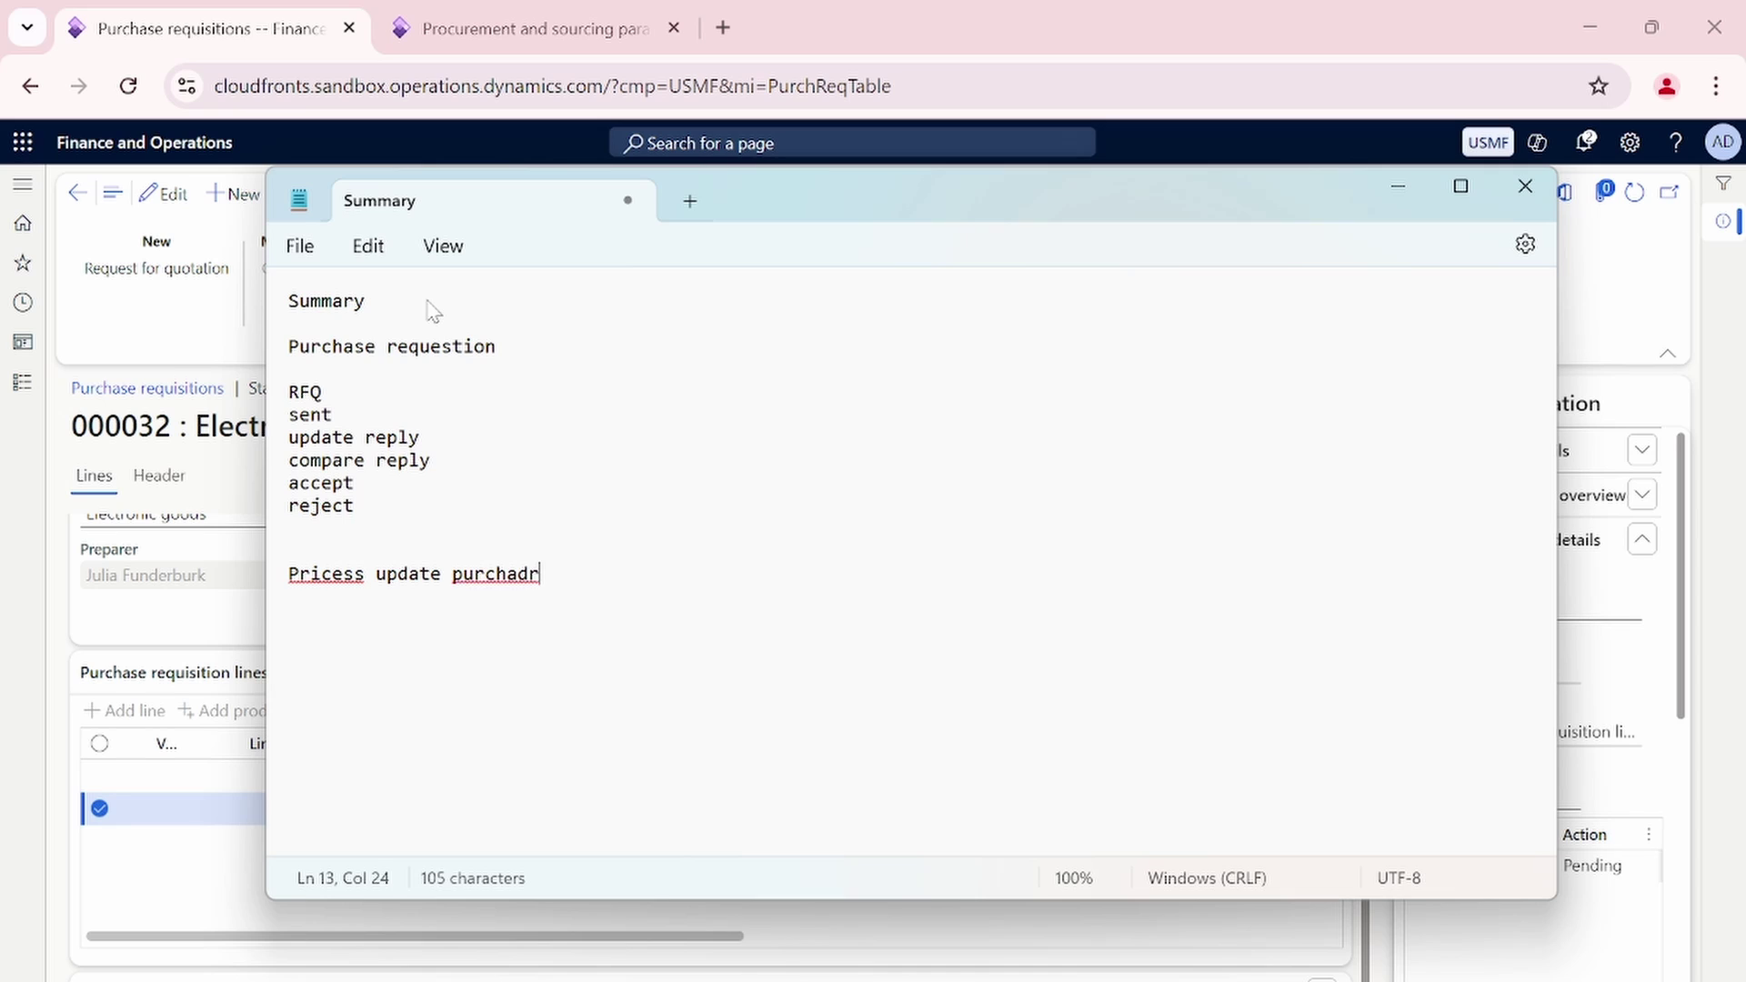
key(BackSpace)
key(BackSpace)
text(se requestion)
key(Return)
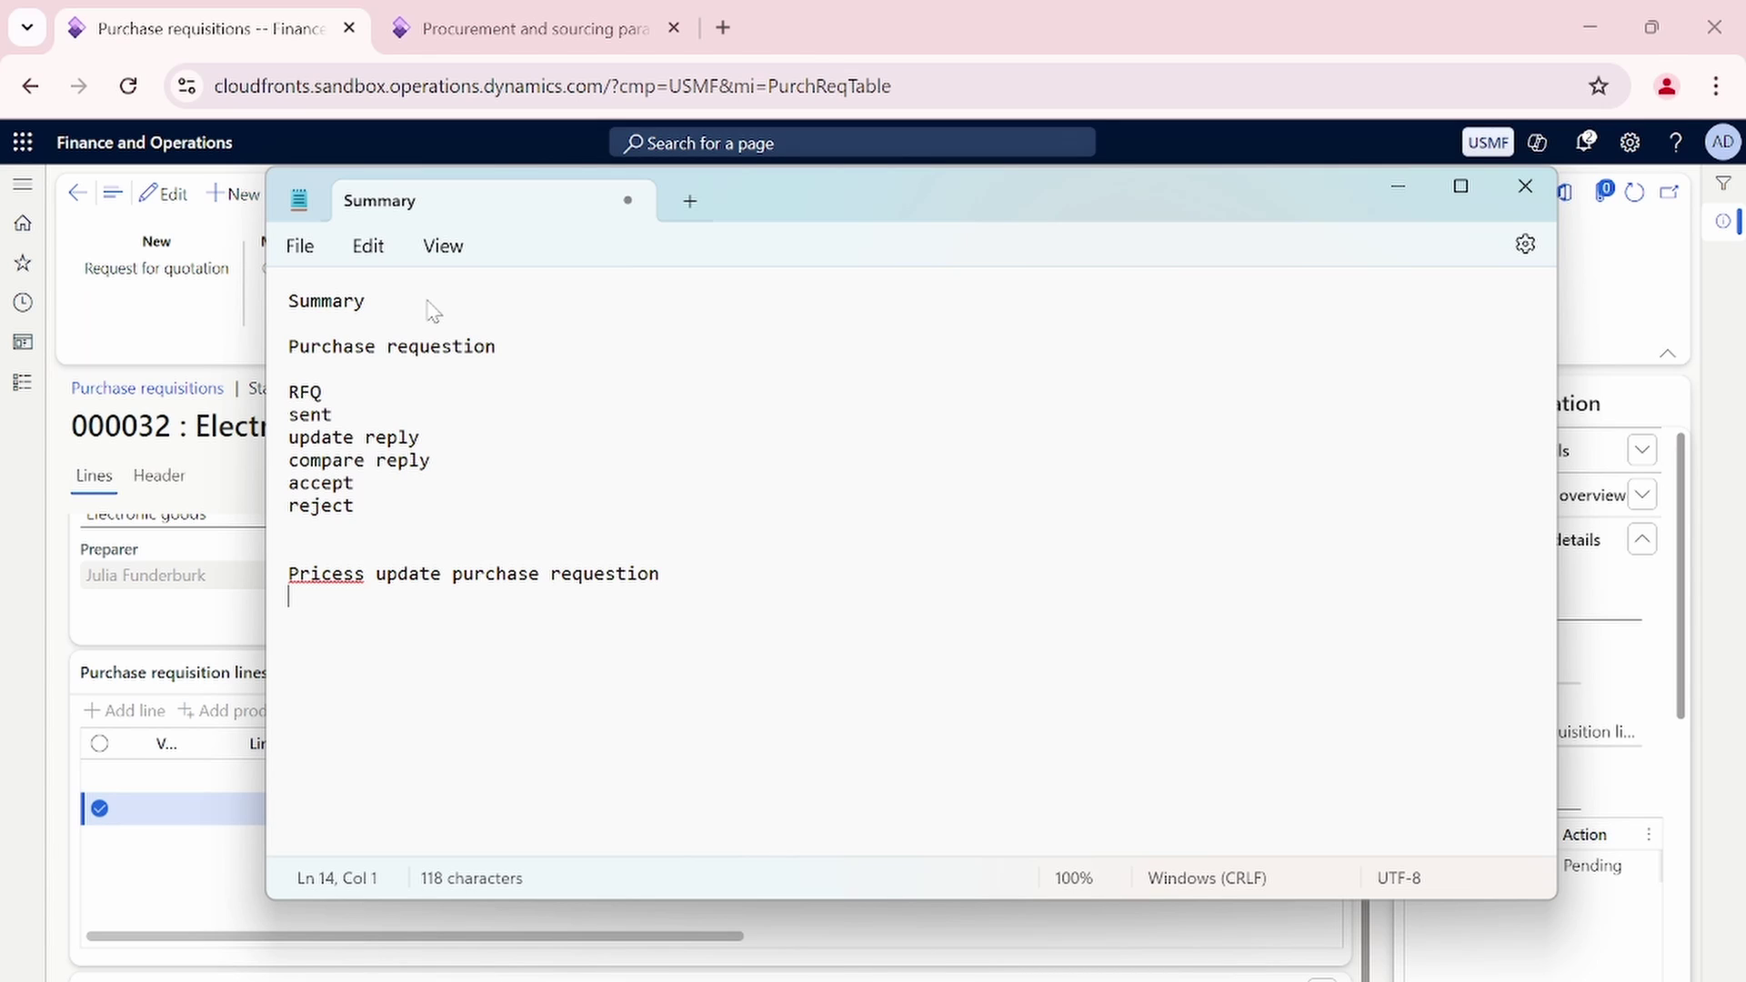
key(Return)
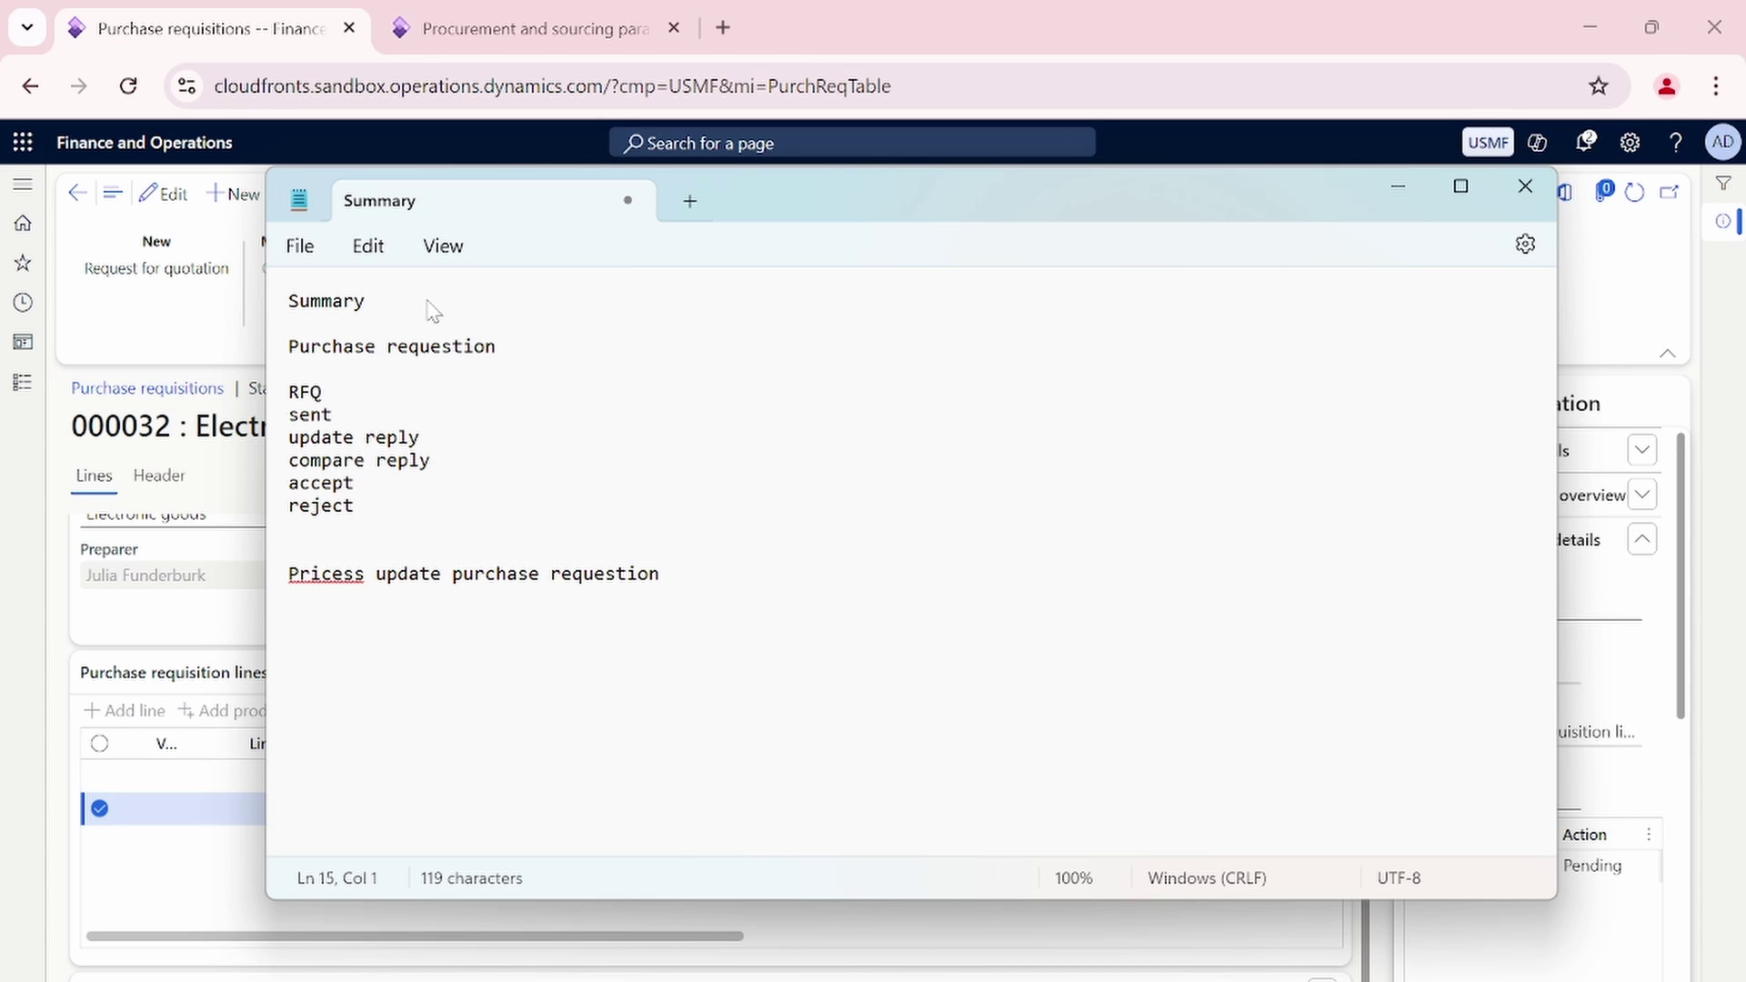